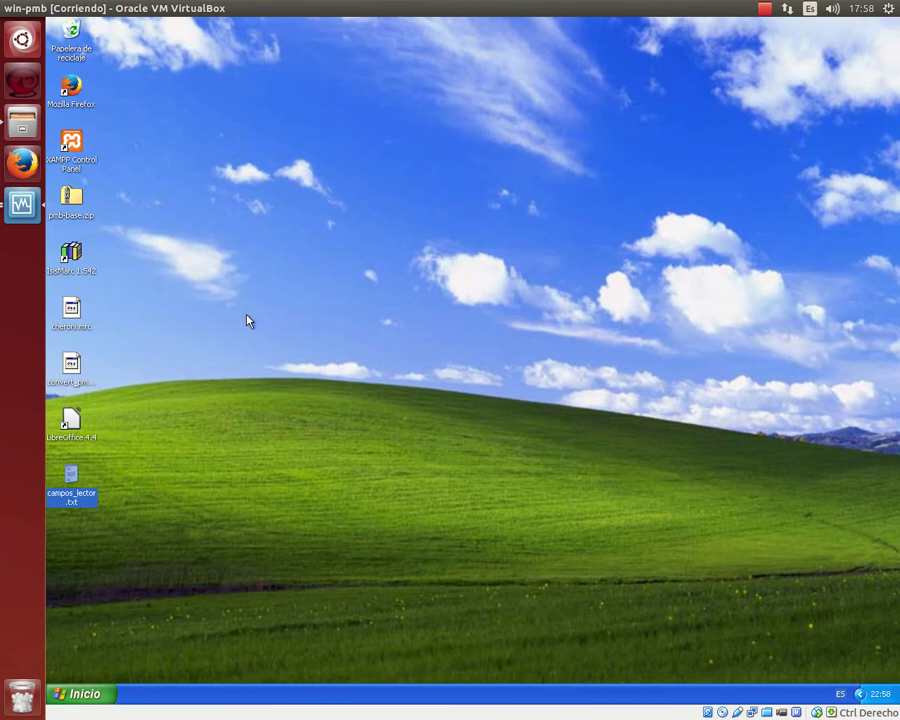
# Launch Firefox and load the pmb database's phpMyAdmin page from the address history.
pyautogui.doubleClick(66, 89)
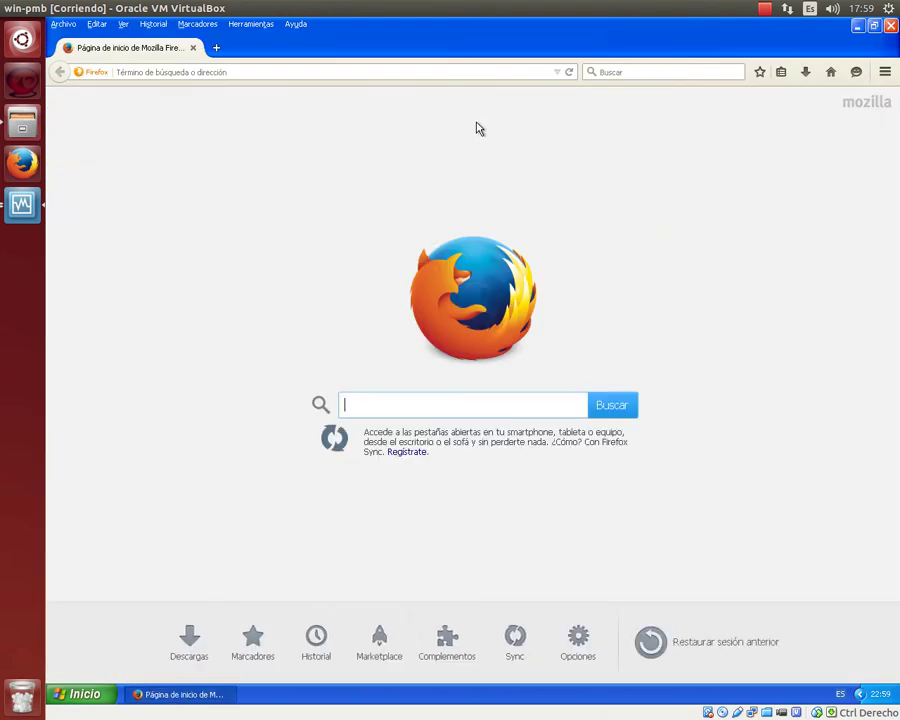
pyautogui.click(557, 72)
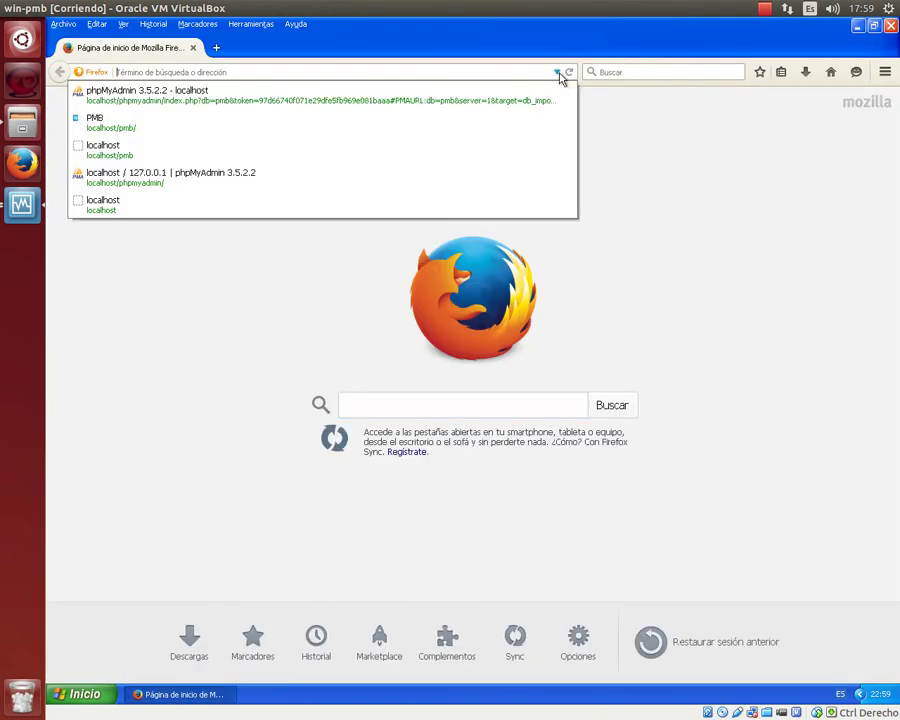
pyautogui.click(468, 94)
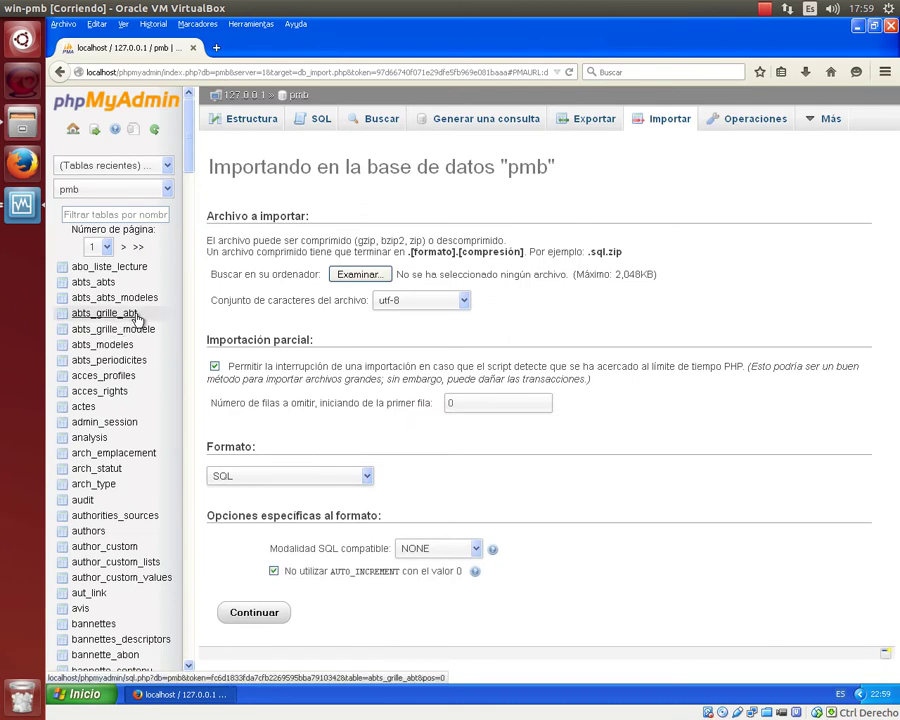
# Scroll the phpMyAdmin sidebar down to the empr table and open its structure.
pyautogui.scroll(-5, 140, 319)
pyautogui.scroll(-12, 143, 319)
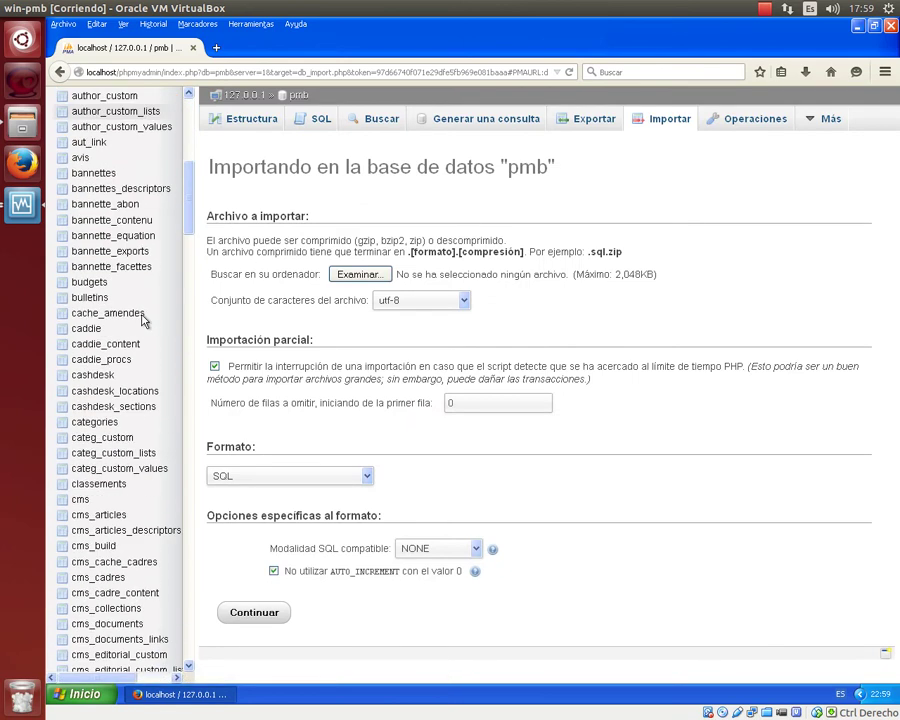
pyautogui.scroll(-12, 143, 319)
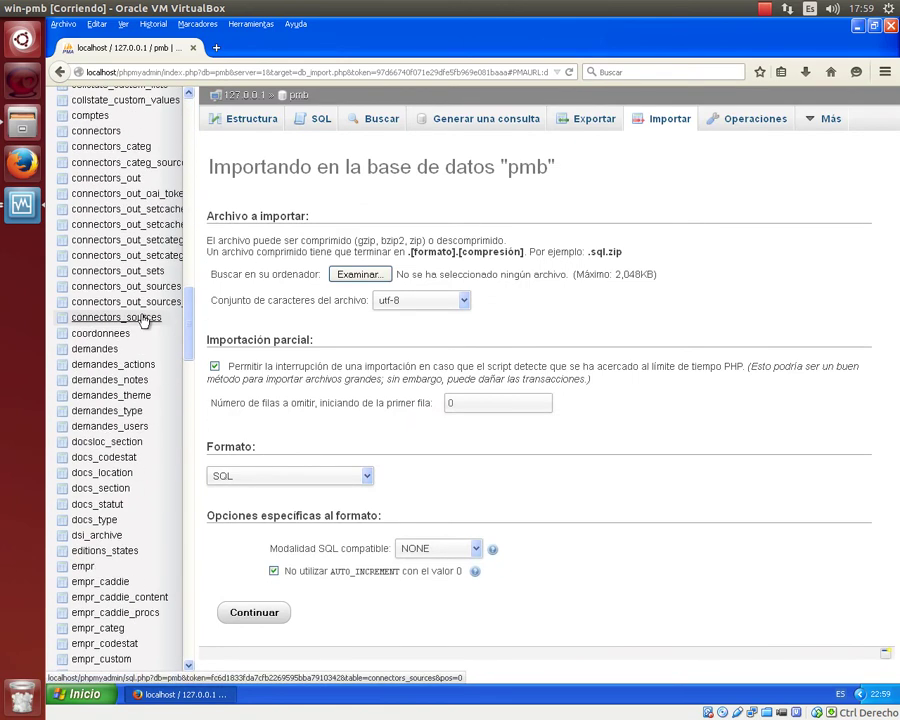
pyautogui.scroll(-7, 140, 315)
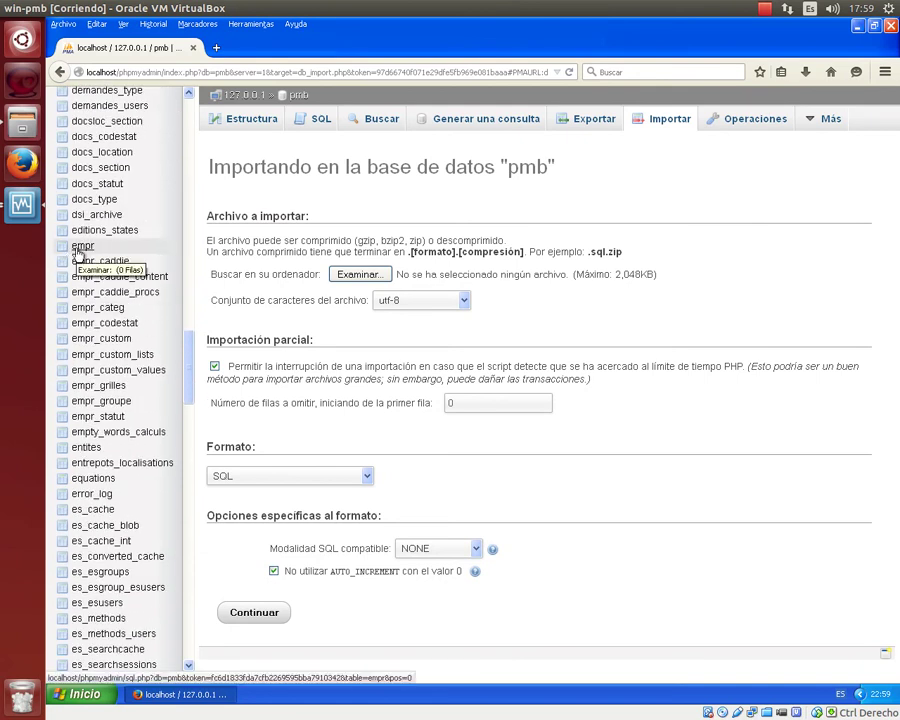
pyautogui.click(79, 250)
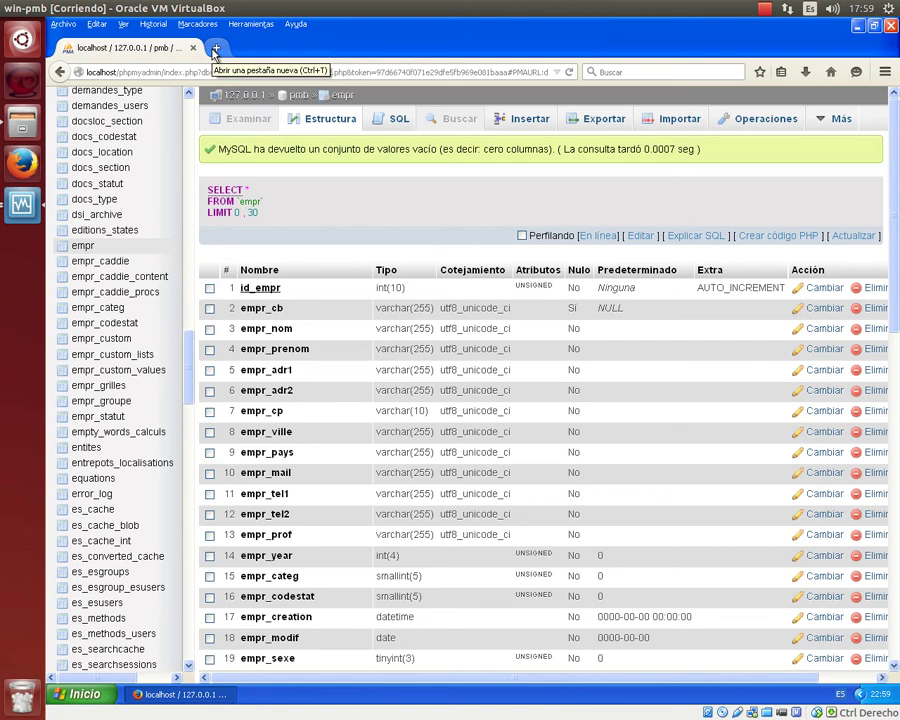
# Load the PMB login page at localhost/pmb/ in a new tab.
pyautogui.click(215, 49)
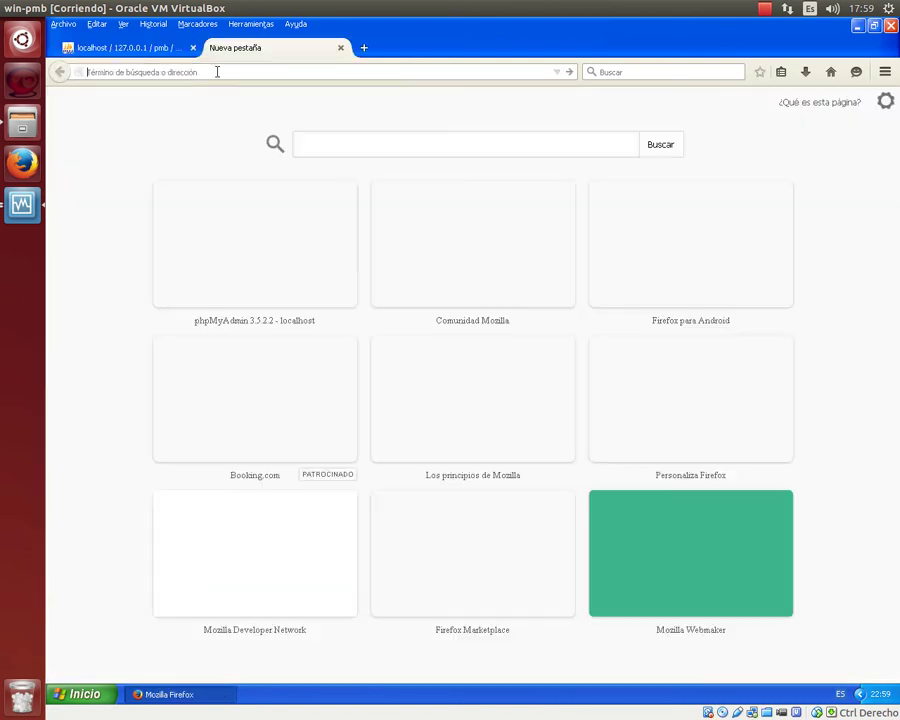
pyautogui.write('LOcalhost/')
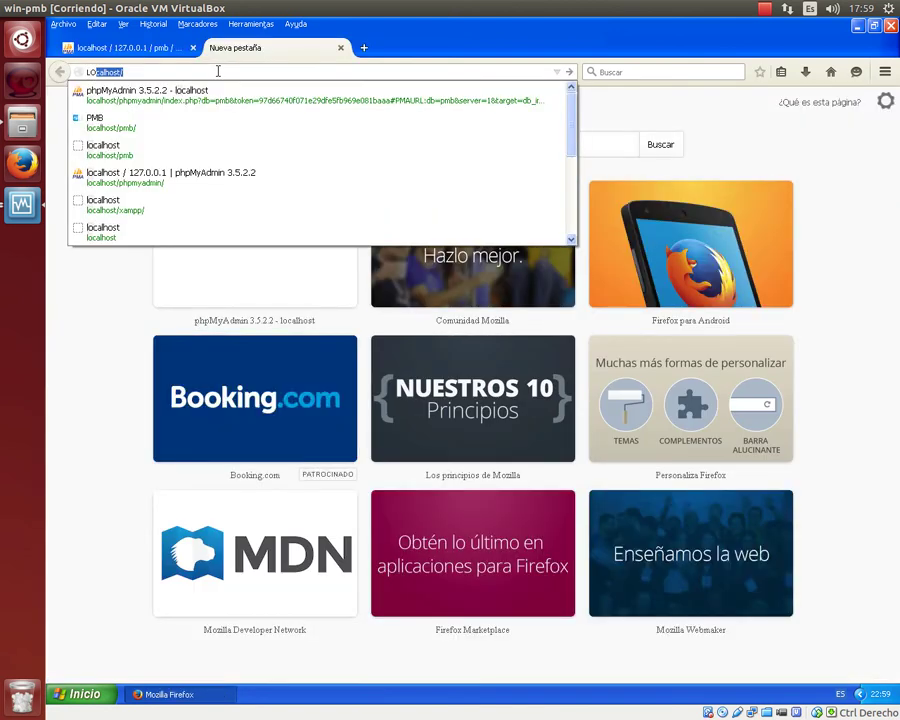
pyautogui.press('Down')
pyautogui.press('Down')
pyautogui.press('Return')
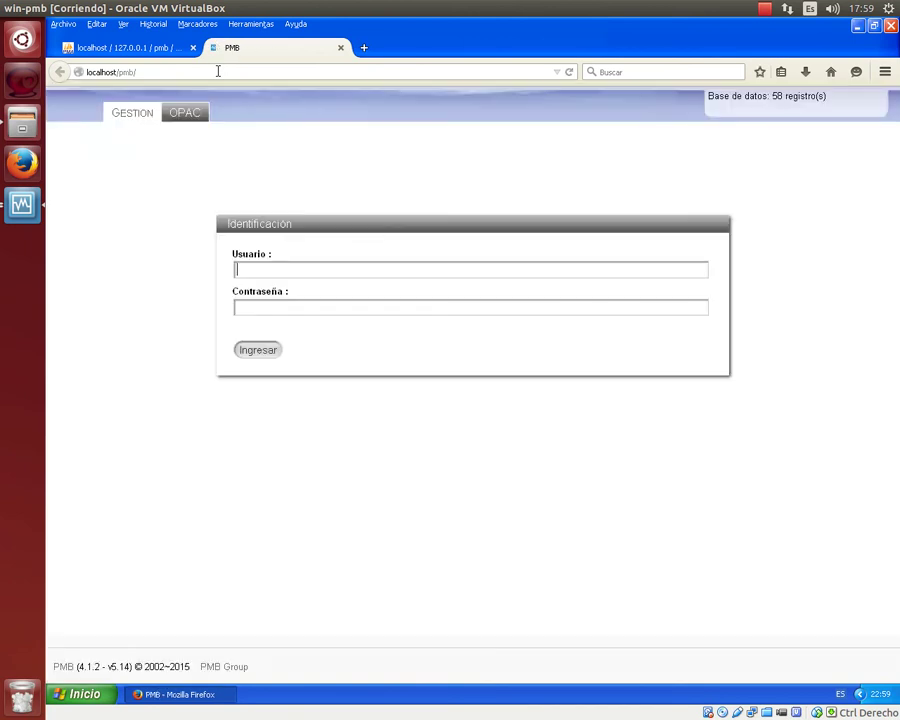
# Log in to PMB as admin and decline saving the password.
pyautogui.write('ADMIN')
pyautogui.press('Tab')
pyautogui.write('admin')
pyautogui.press('Return')
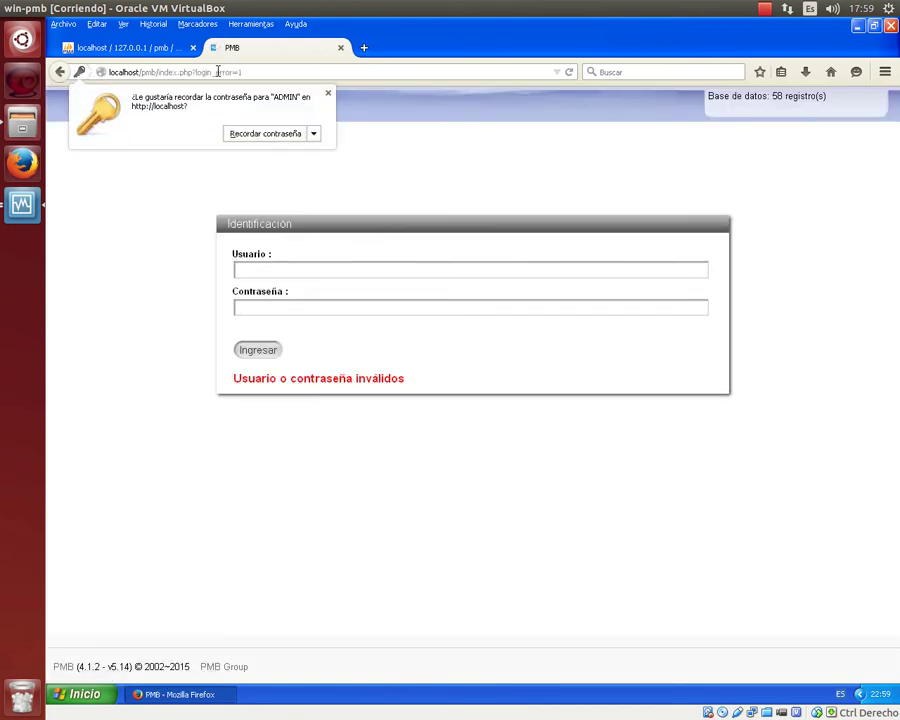
pyautogui.write('admin')
pyautogui.press('Tab')
pyautogui.write('admi')
pyautogui.press('BackSpace')
pyautogui.press('BackSpace')
pyautogui.press('BackSpace')
pyautogui.write('dmin')
pyautogui.press('Return')
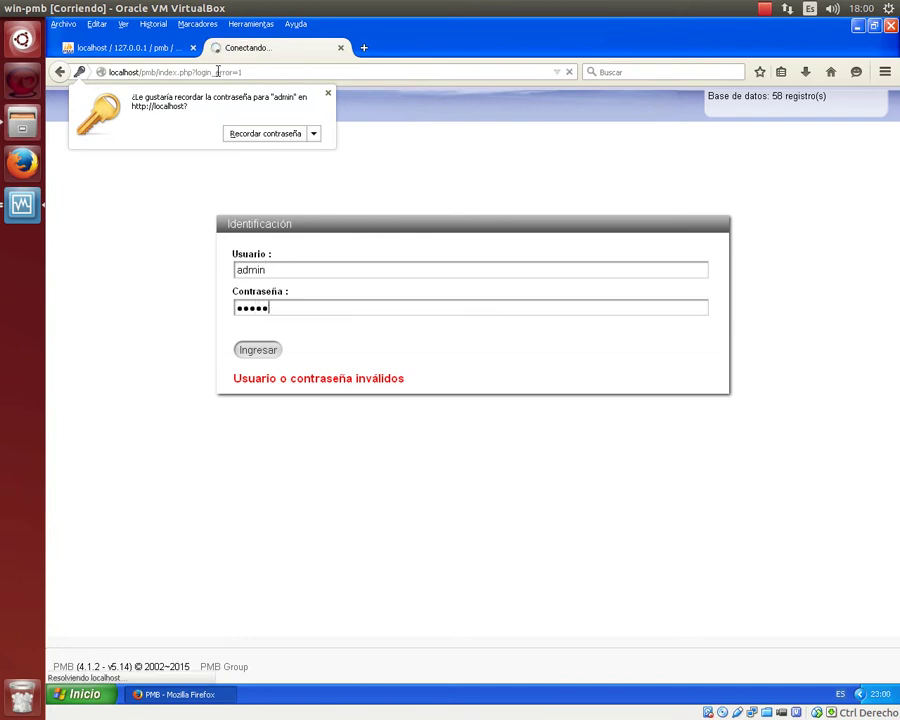
pyautogui.click(326, 95)
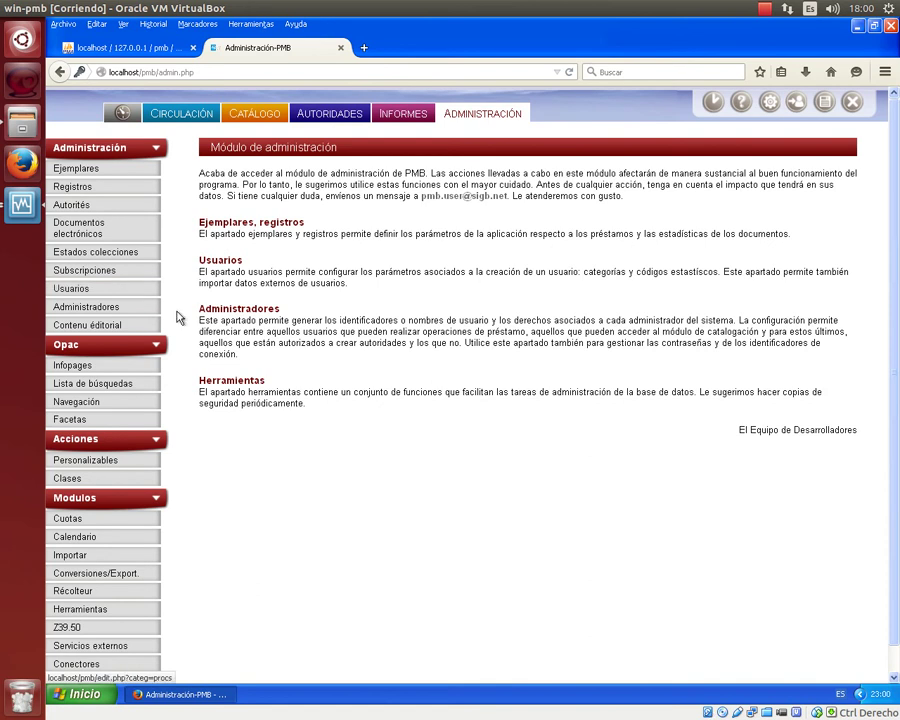
# Go to Administración > Usuarios > Importar usuarios in PMB, then bring up the Start menu.
pyautogui.click(80, 292)
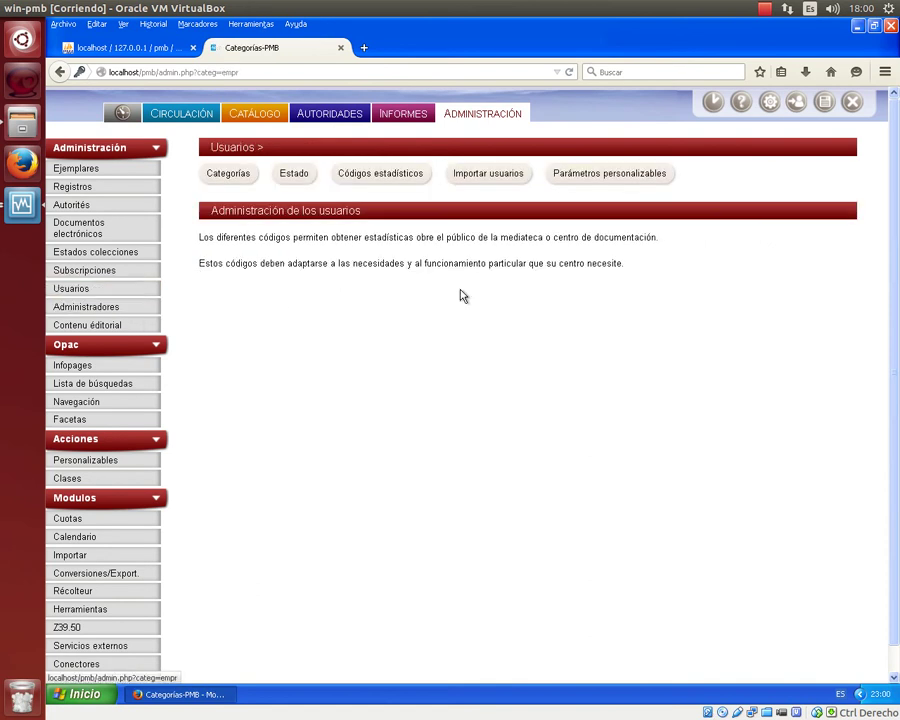
pyautogui.click(478, 181)
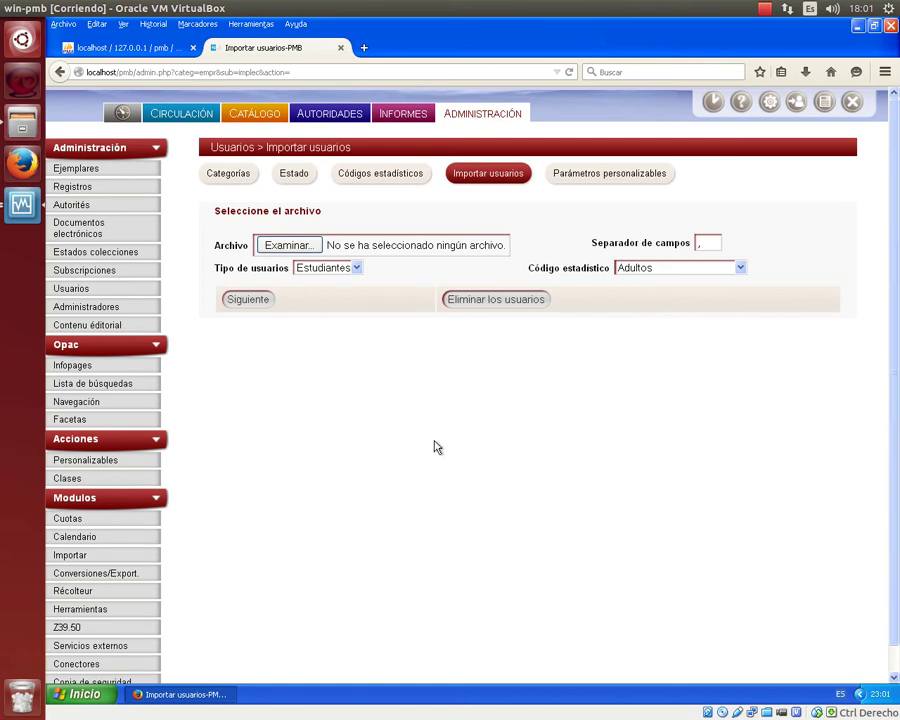
pyautogui.click(86, 692)
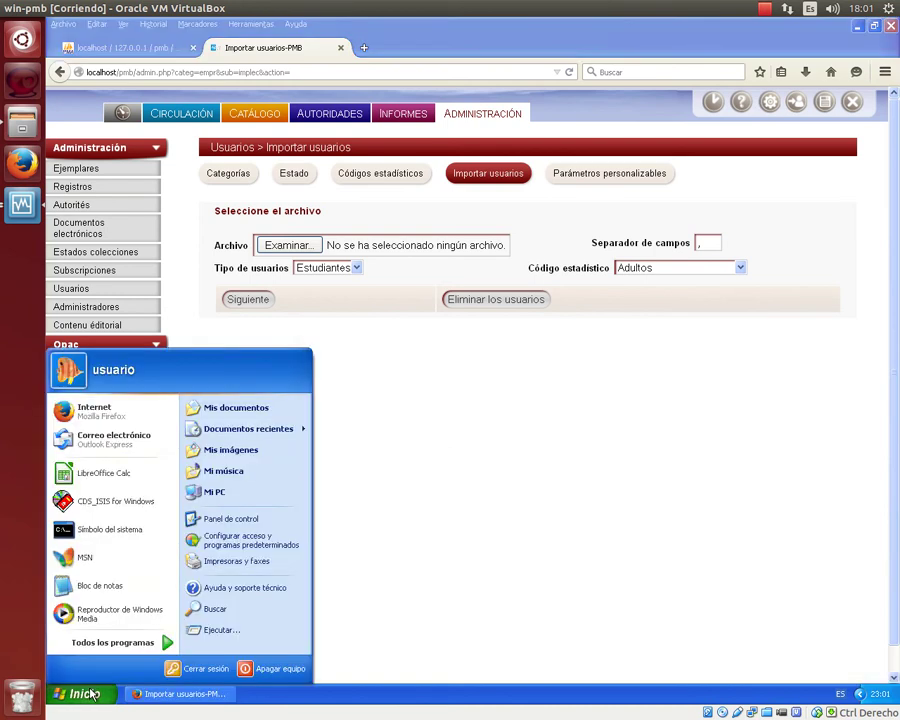
# Launch CDS/ISIS for Windows, open the usuar.par database, and enlarge the record window.
pyautogui.click(120, 503)
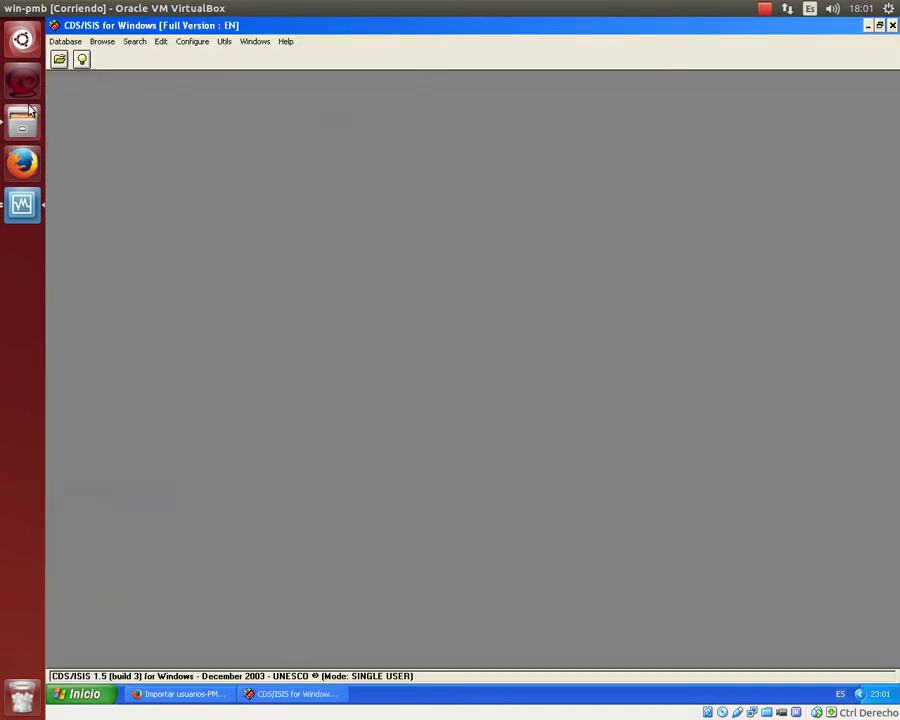
pyautogui.click(56, 59)
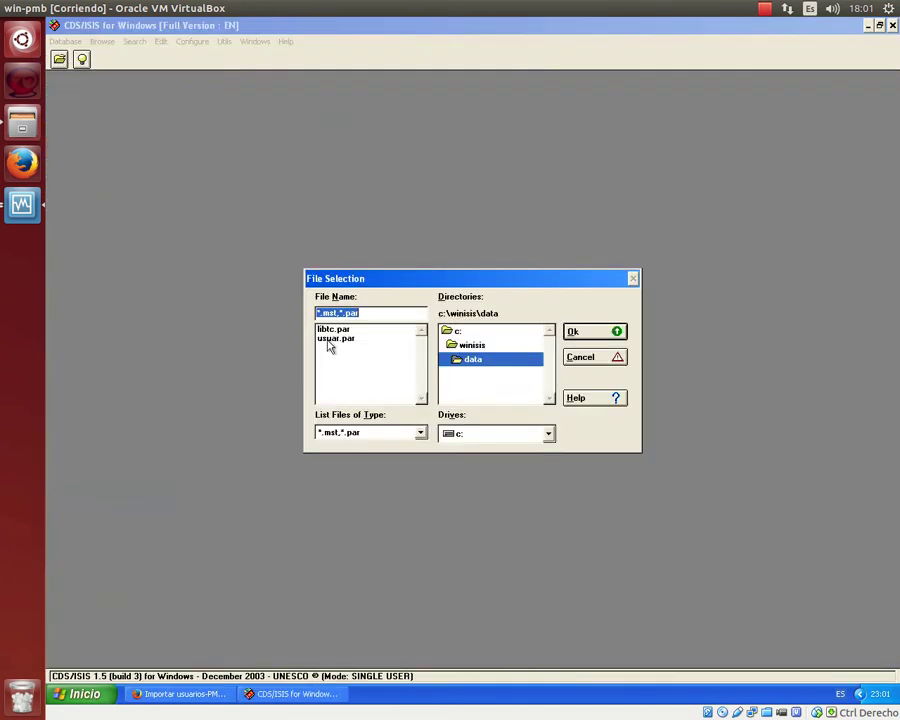
pyautogui.doubleClick(330, 342)
pyautogui.moveTo(407, 278); pyautogui.dragTo(545, 385)
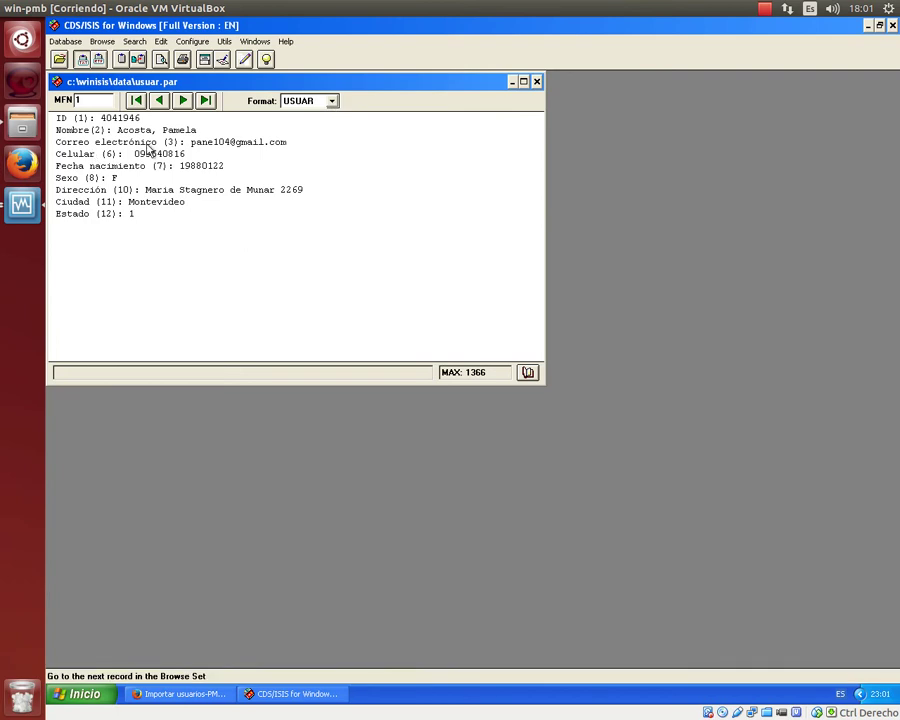
# Switch the record display format from *ALL* to CSV and widen the window to fit the line.
pyautogui.click(332, 102)
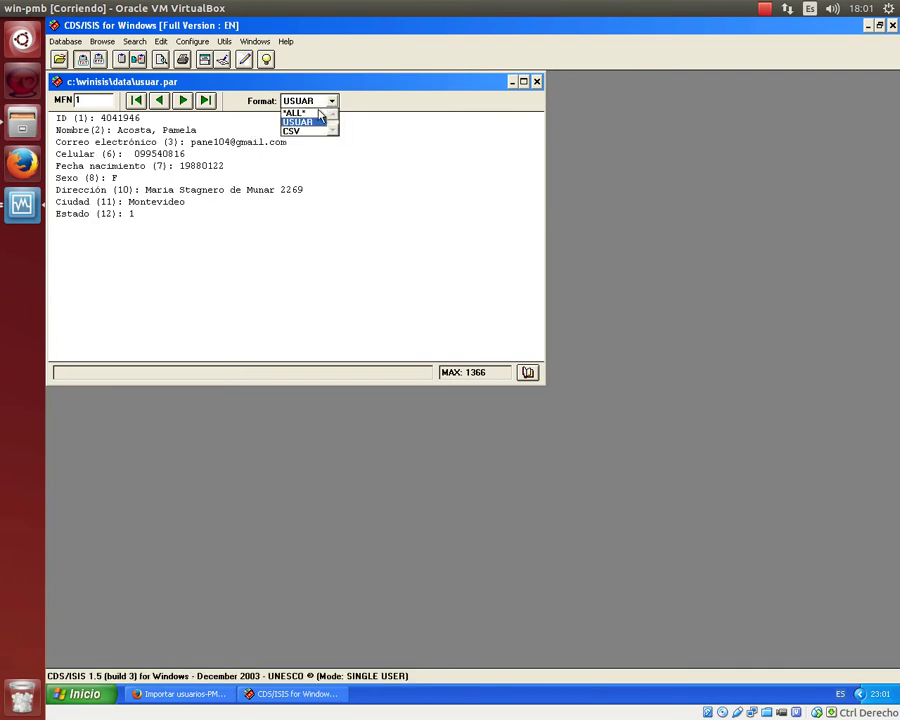
pyautogui.click(315, 113)
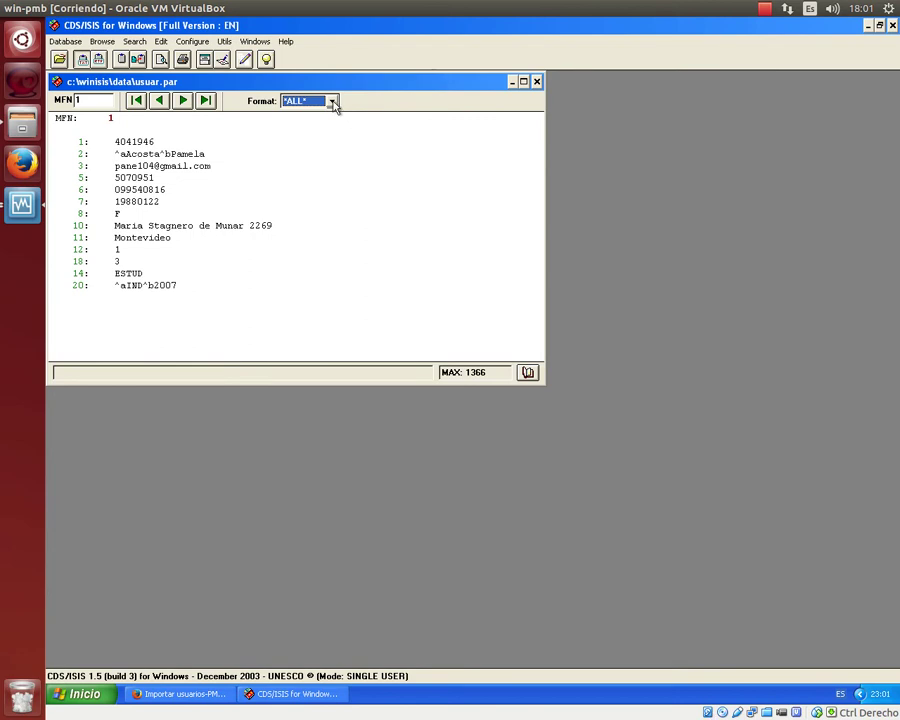
pyautogui.click(333, 102)
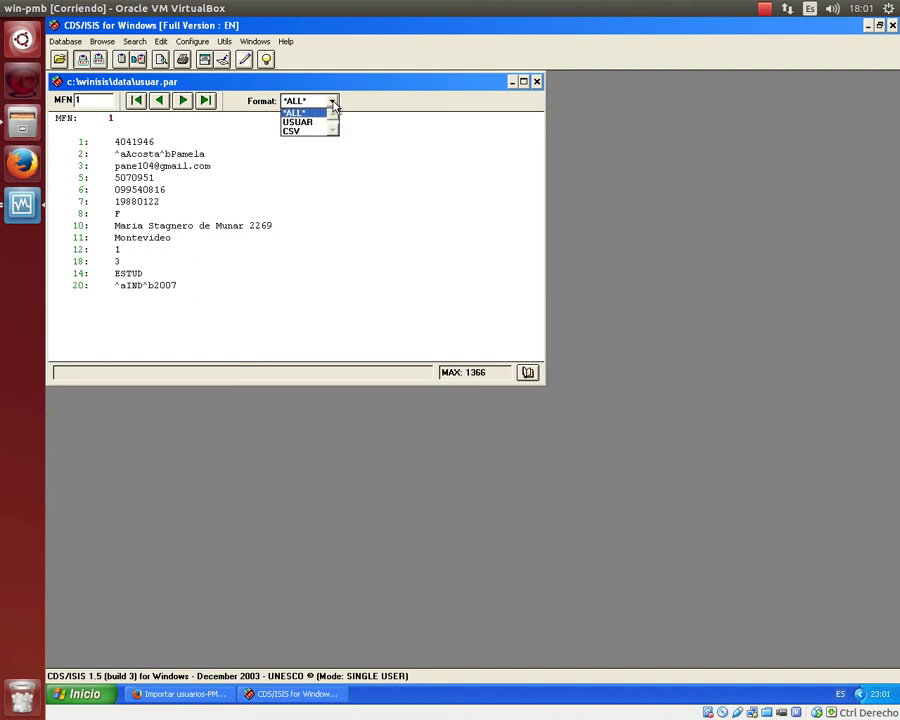
pyautogui.click(316, 130)
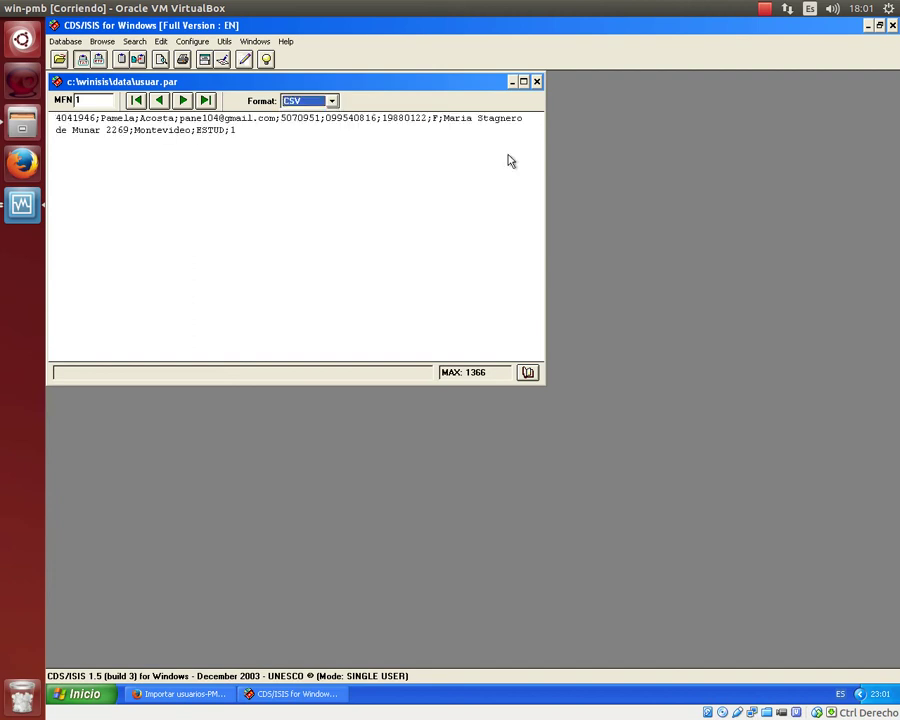
pyautogui.moveTo(542, 154); pyautogui.dragTo(895, 170)
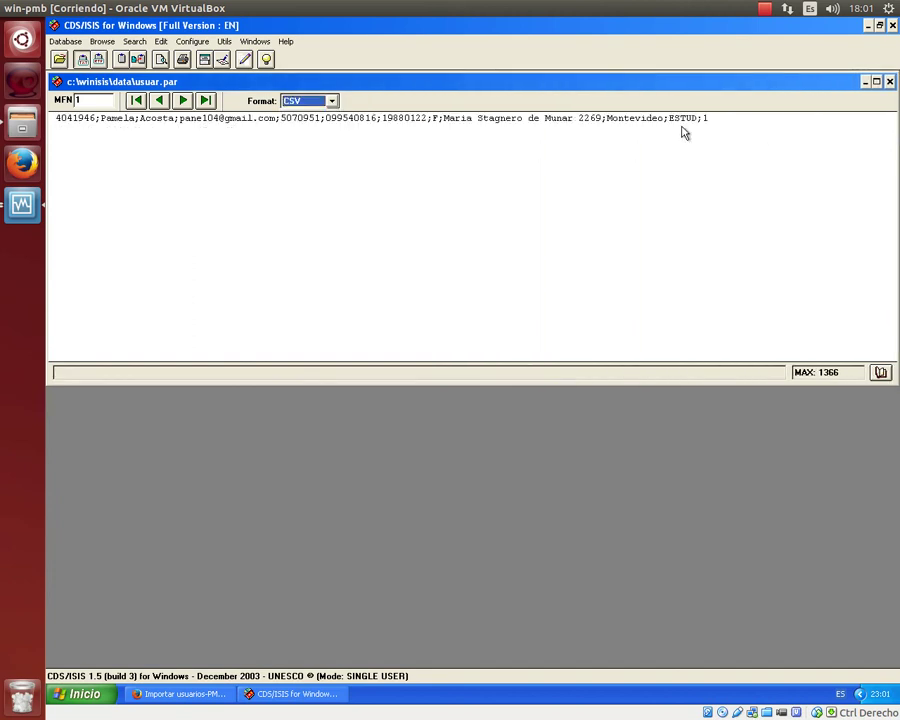
pyautogui.click(65, 41)
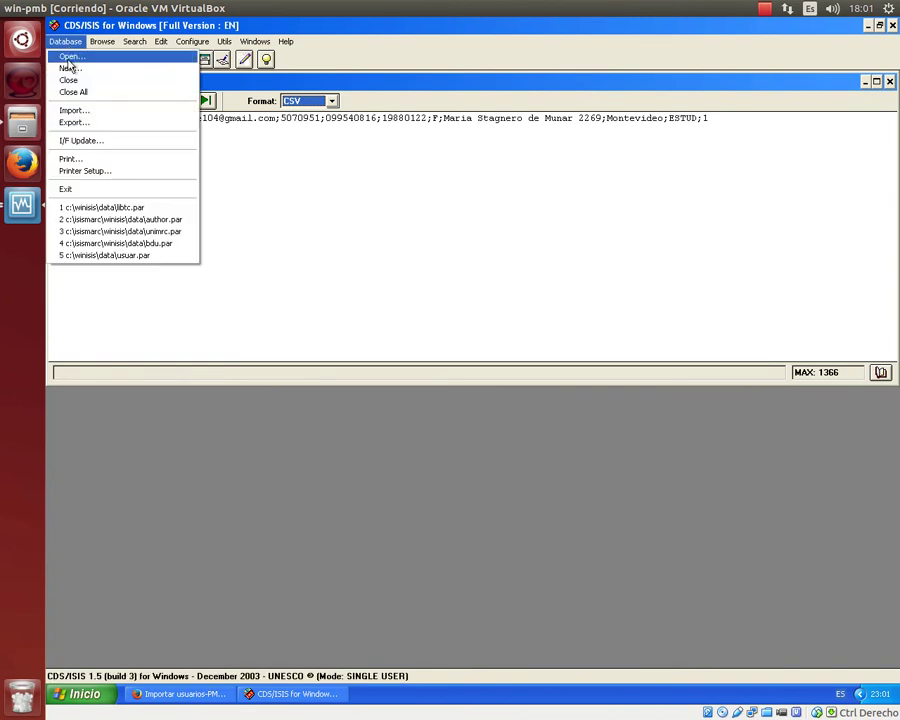
# Set up printing of records 1/50 in CSV format to an ASCII file.
pyautogui.click(74, 158)
pyautogui.click(317, 313)
pyautogui.click(490, 312)
pyautogui.write('1/50')
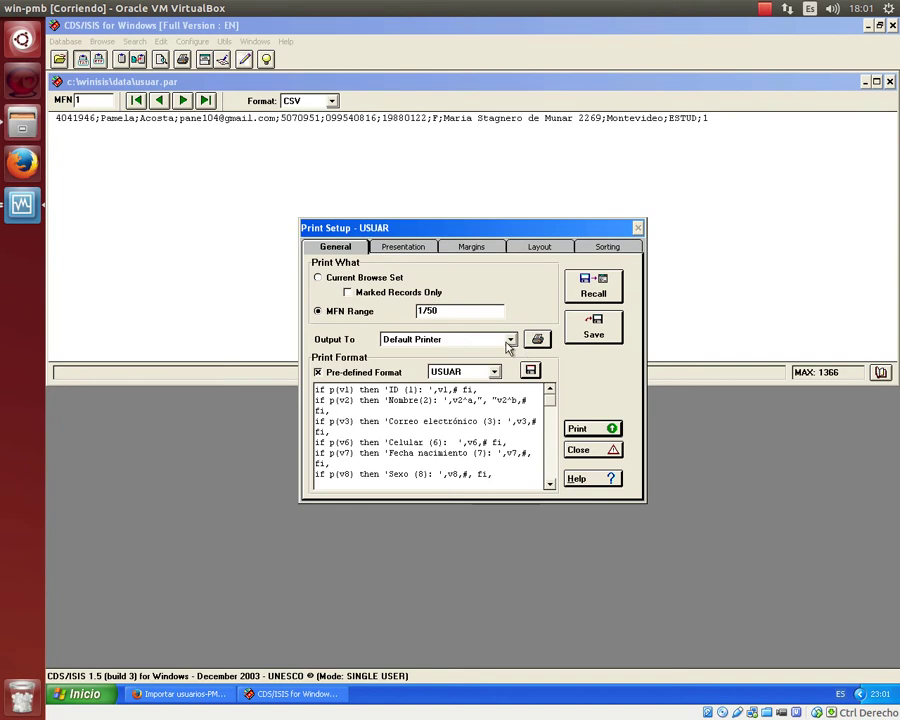
pyautogui.click(510, 341)
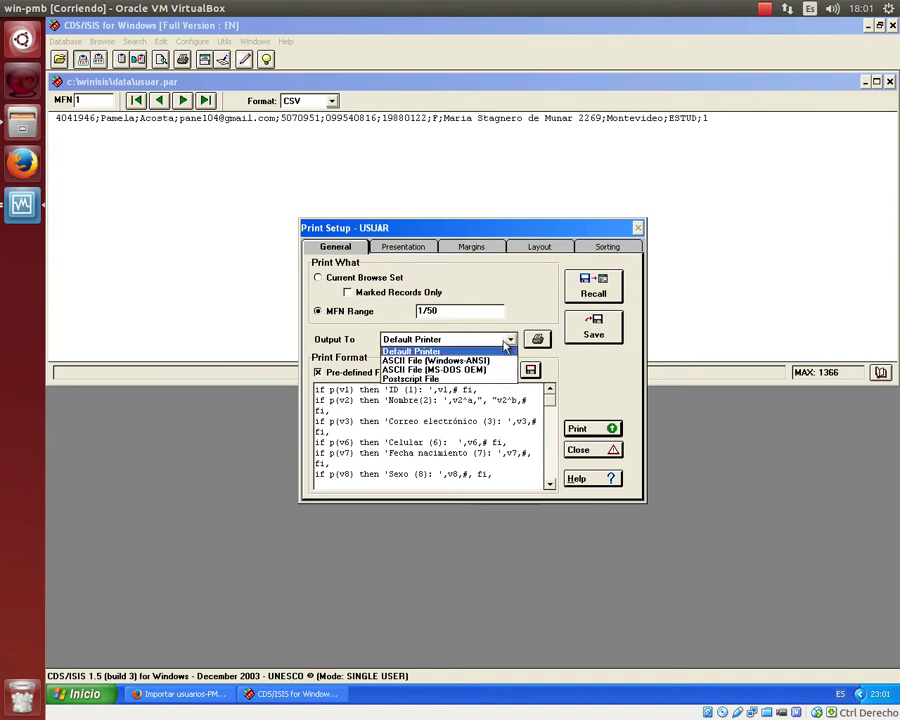
pyautogui.click(445, 360)
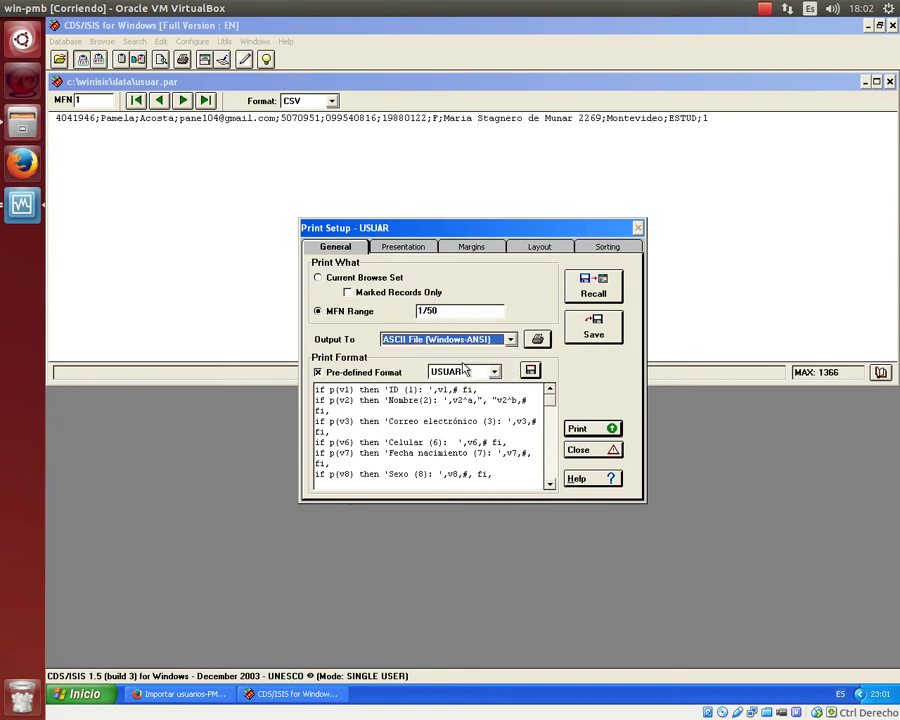
pyautogui.click(495, 372)
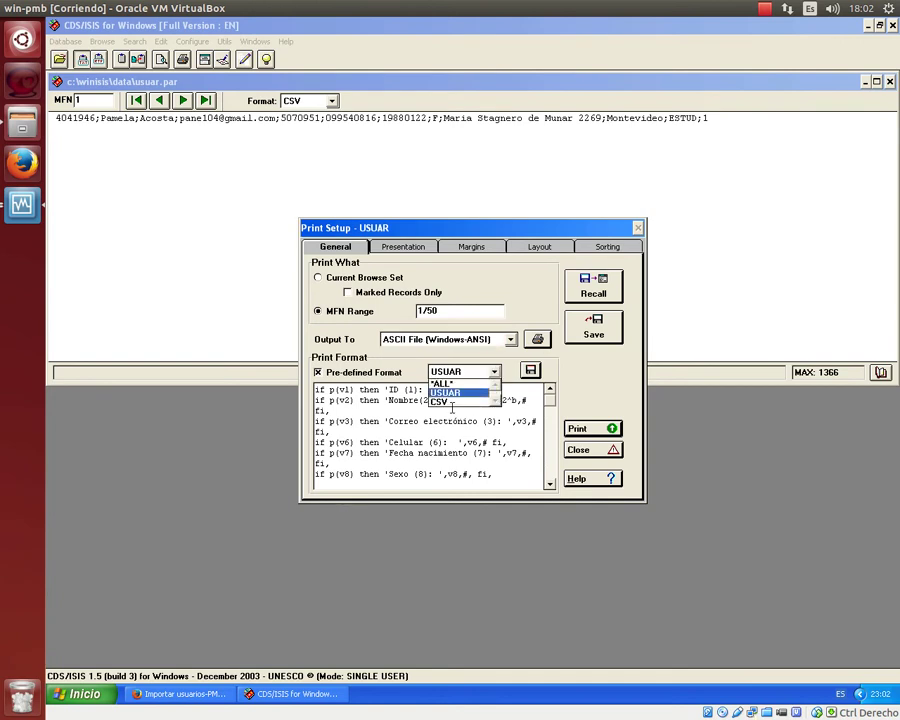
pyautogui.click(462, 401)
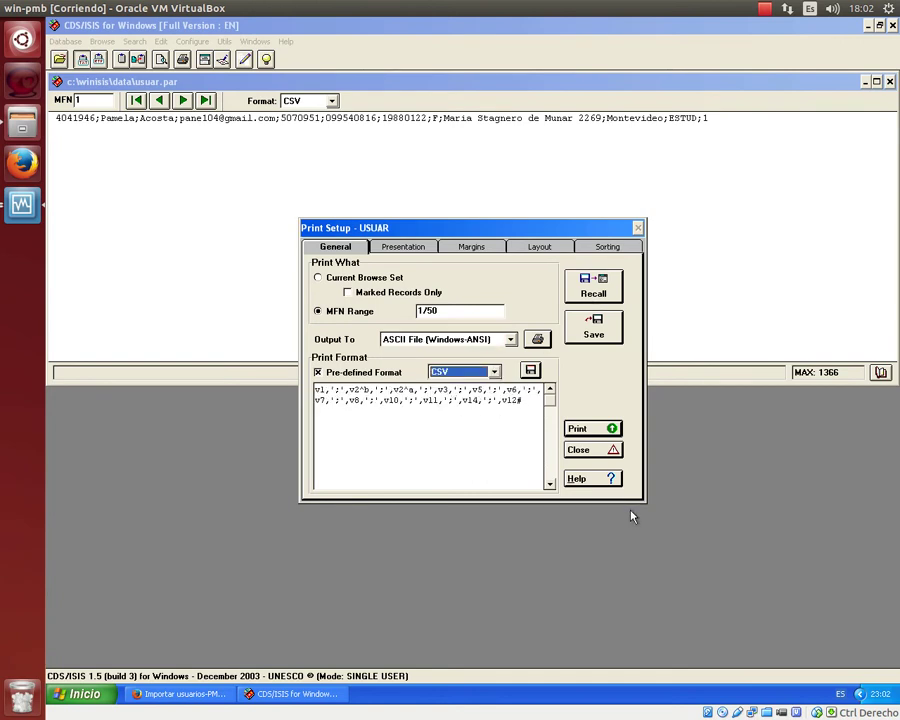
# Name the output file usuar.csv, showing all file types, and confirm it.
pyautogui.click(605, 431)
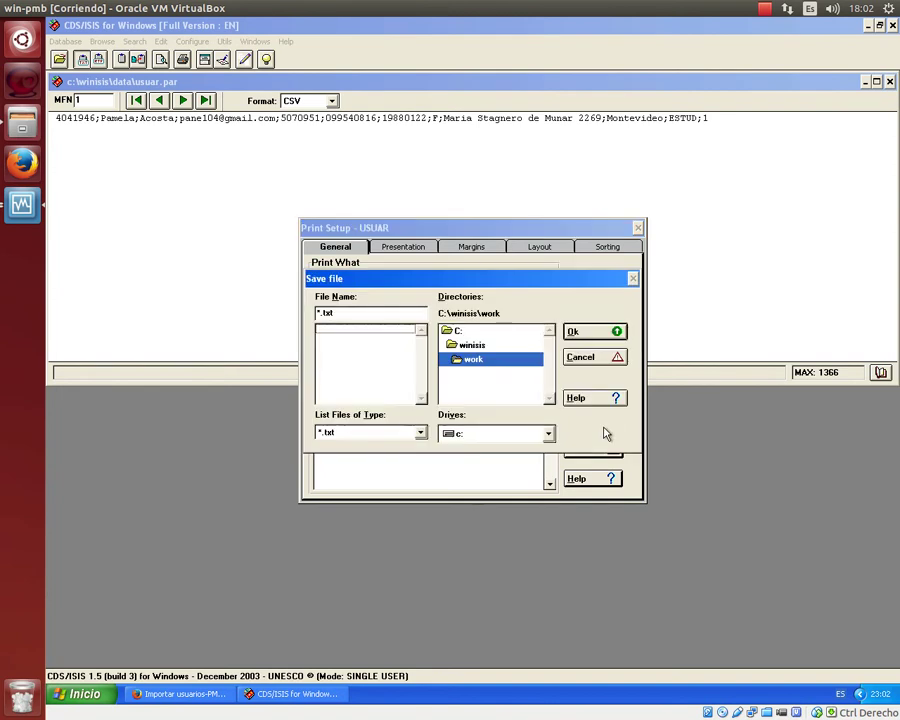
pyautogui.click(420, 432)
pyautogui.click(333, 463)
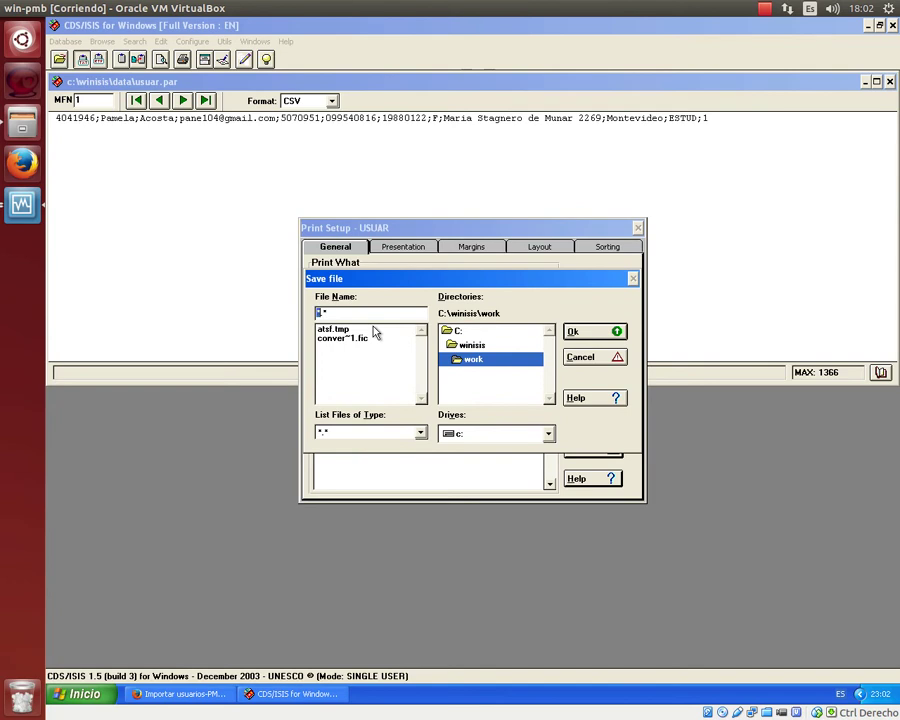
pyautogui.write('usa')
pyautogui.click(608, 333)
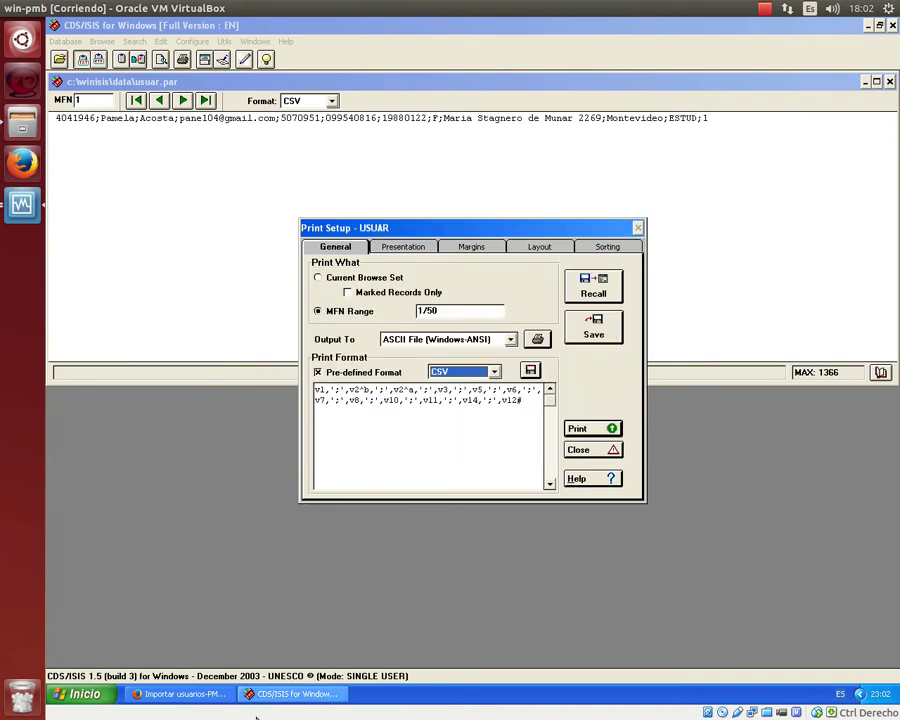
pyautogui.click(86, 692)
# Navigate Windows Explorer to the C:\WINISIS\WORK folder.
pyautogui.click(232, 410)
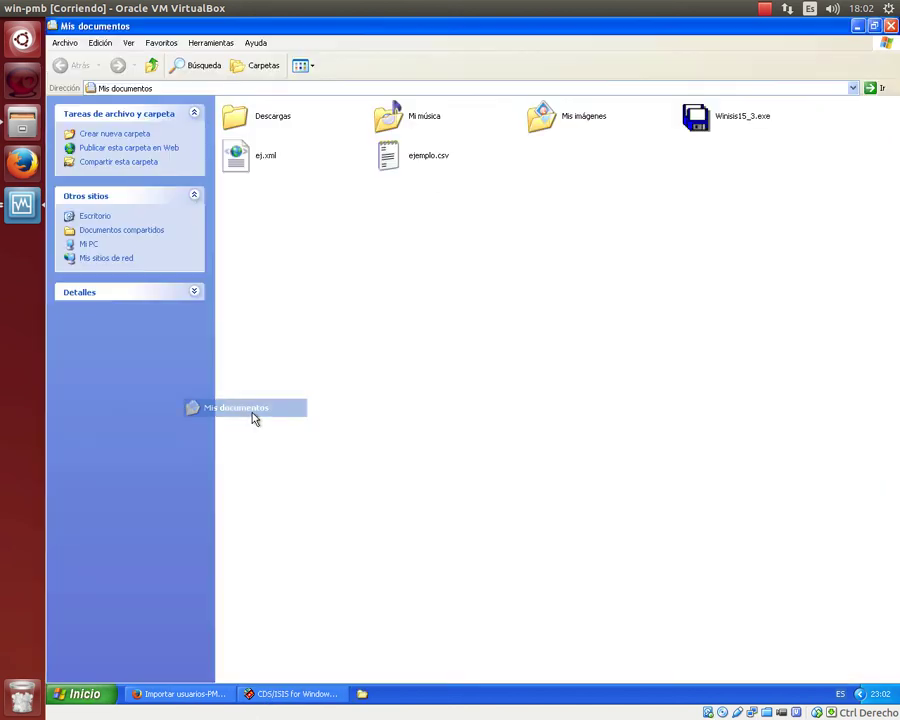
pyautogui.hotkey('alt', 'd')
pyautogui.write('c')
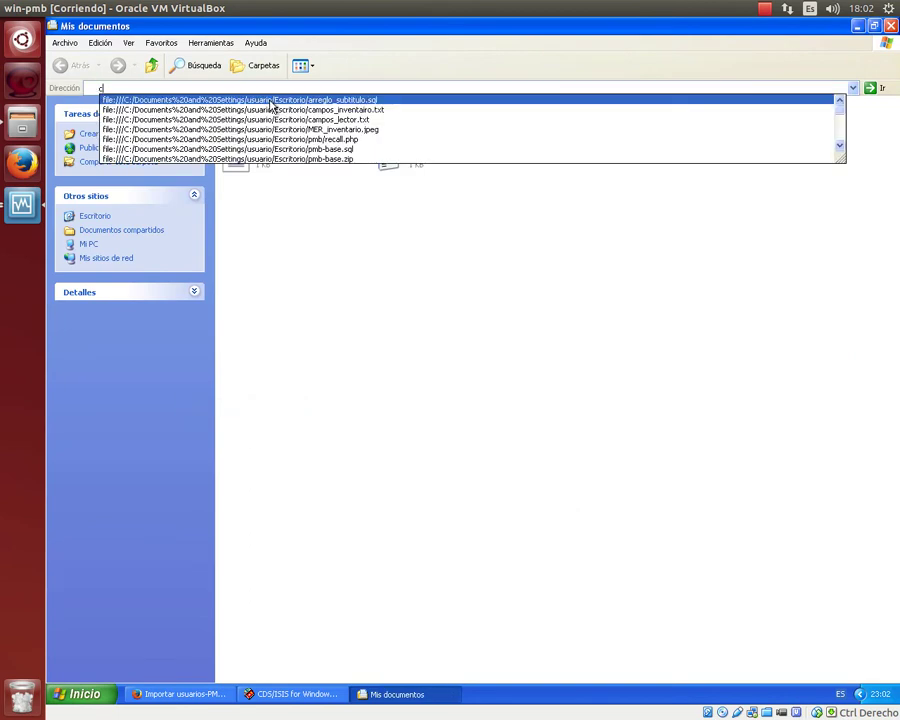
pyautogui.write(':\\')
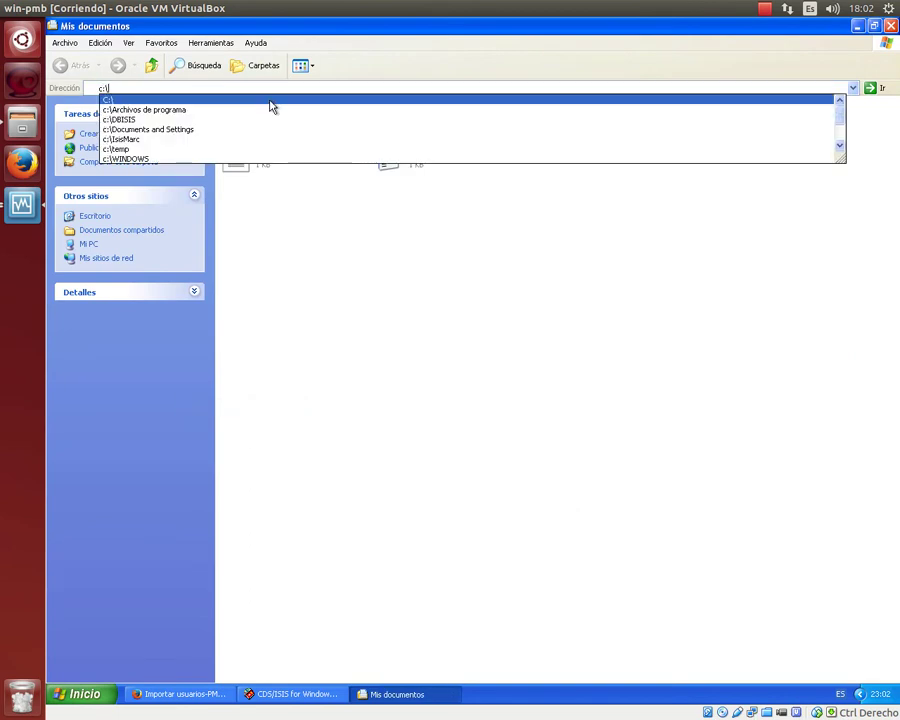
pyautogui.write('w')
pyautogui.press('Down')
pyautogui.press('Down')
pyautogui.press('Down')
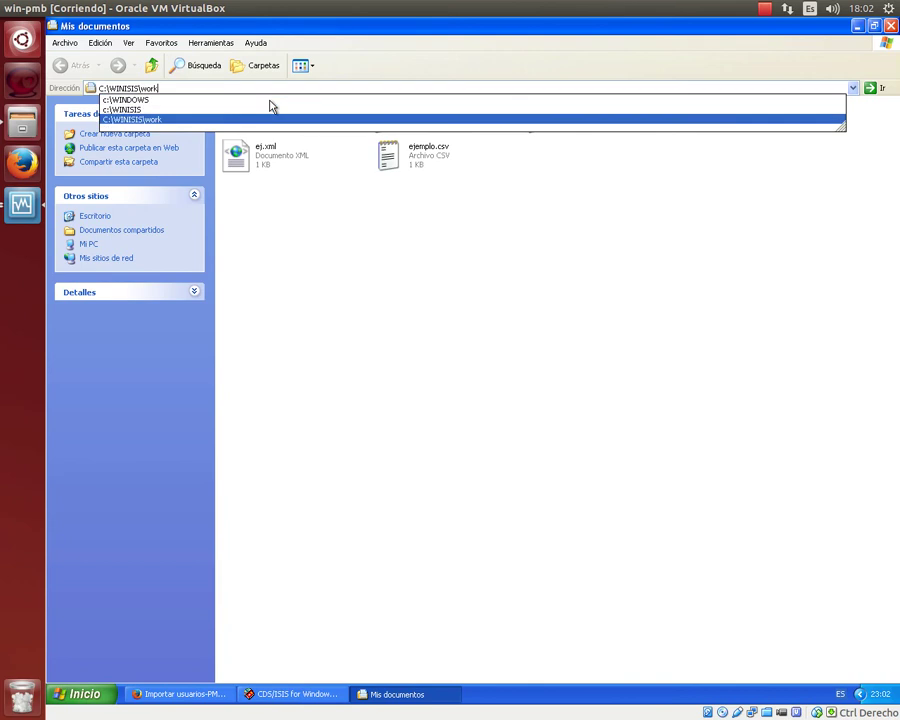
pyautogui.press('Return')
# Open usuar.csv with LibreOffice Calc through the Abrir con menu.
pyautogui.click(578, 110)
pyautogui.rightClick(581, 111)
pyautogui.moveTo(597, 140)
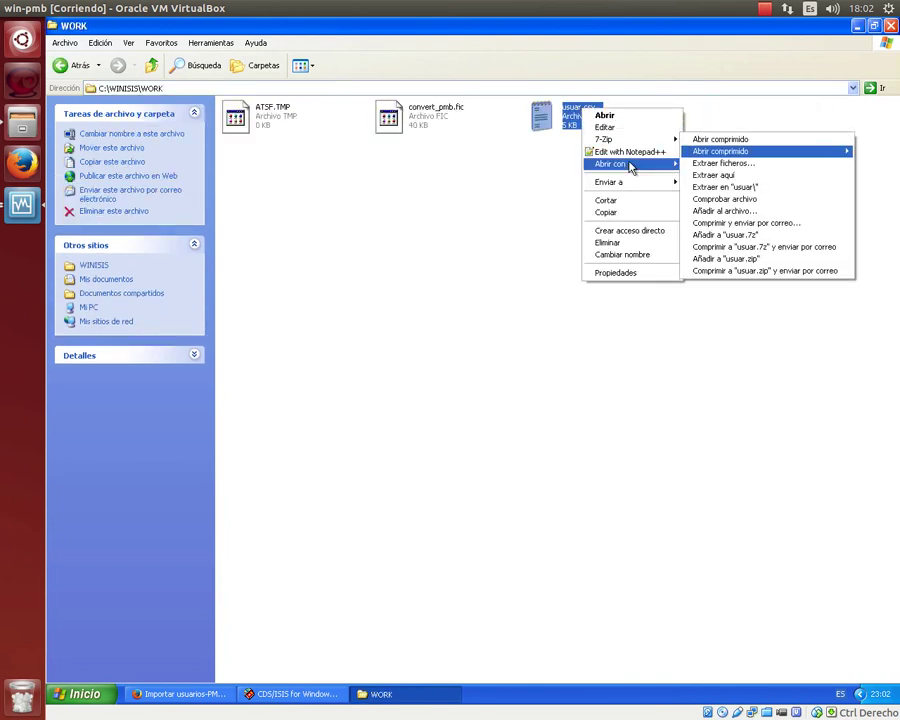
pyautogui.moveTo(630, 165)
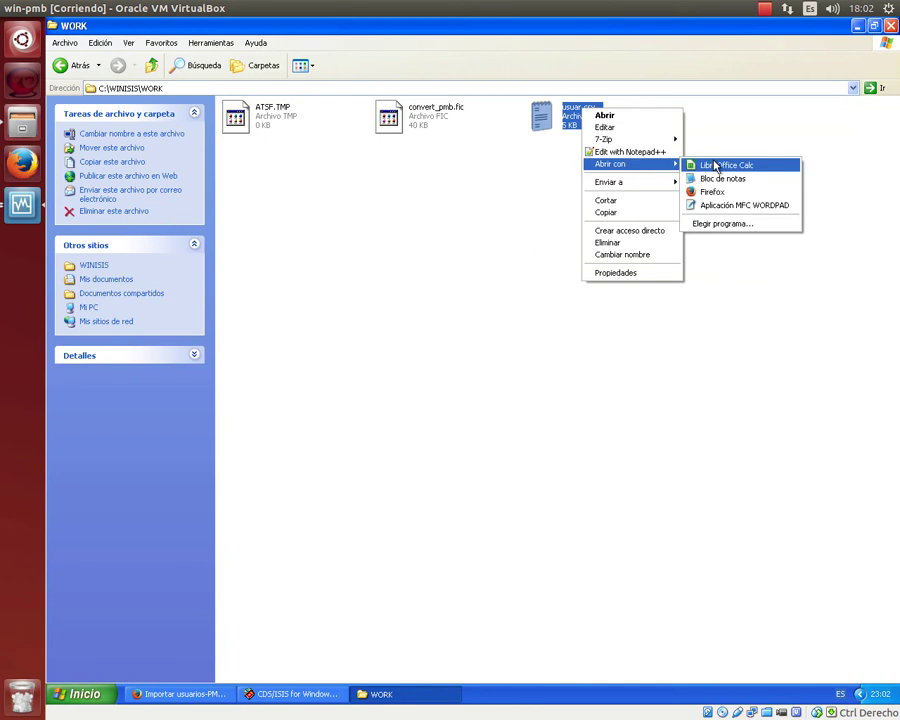
pyautogui.click(716, 166)
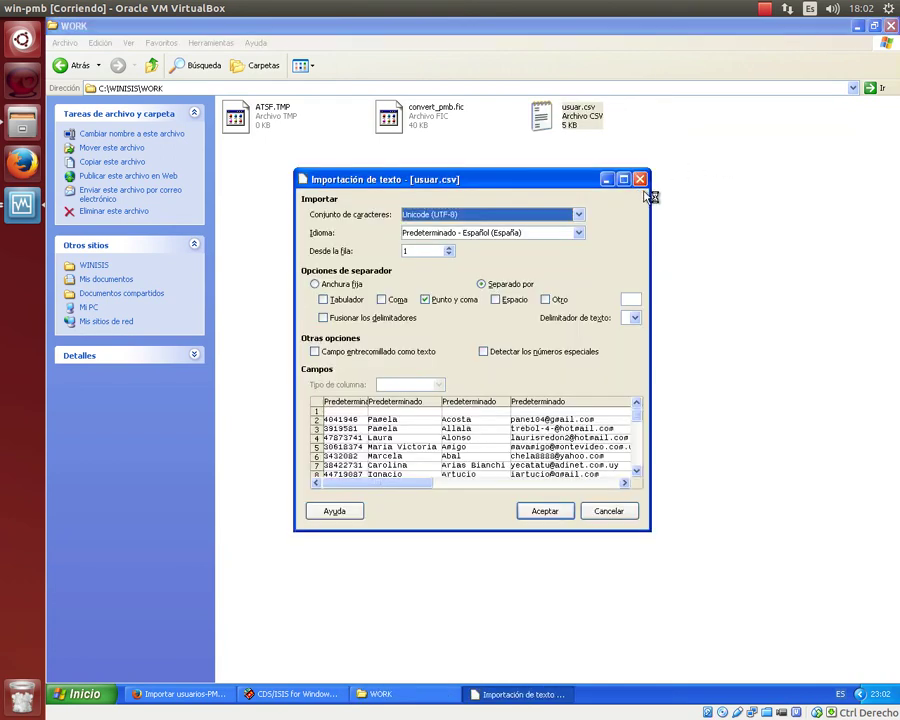
# Import usuar.csv as semicolon-separated text with the Europa occidental (Windows-1252/WinLatin 1) character set.
pyautogui.moveTo(651, 190); pyautogui.dragTo(878, 191)
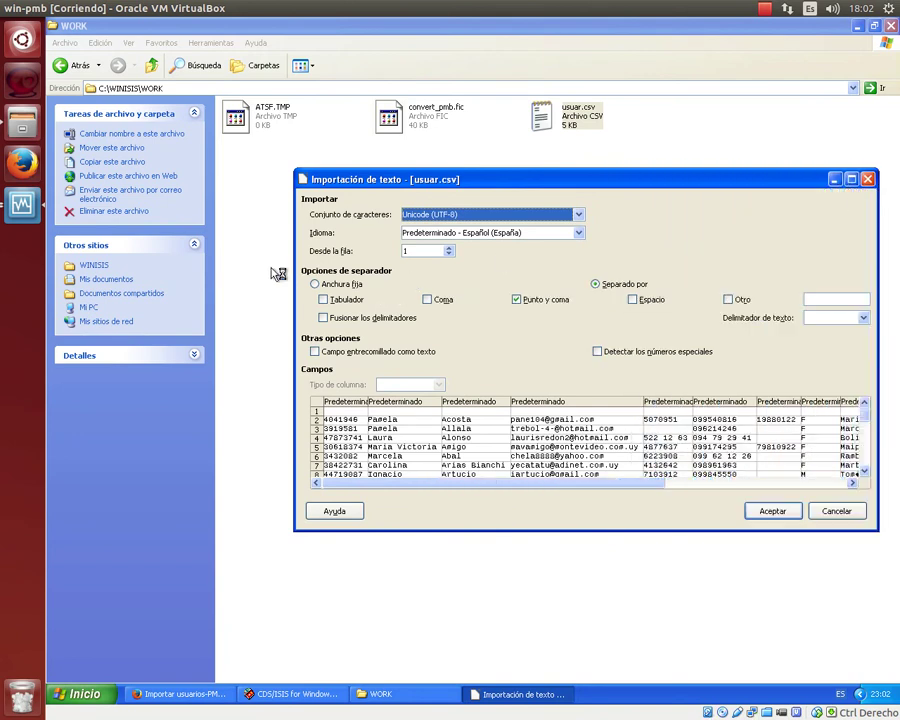
pyautogui.moveTo(293, 253); pyautogui.dragTo(123, 253)
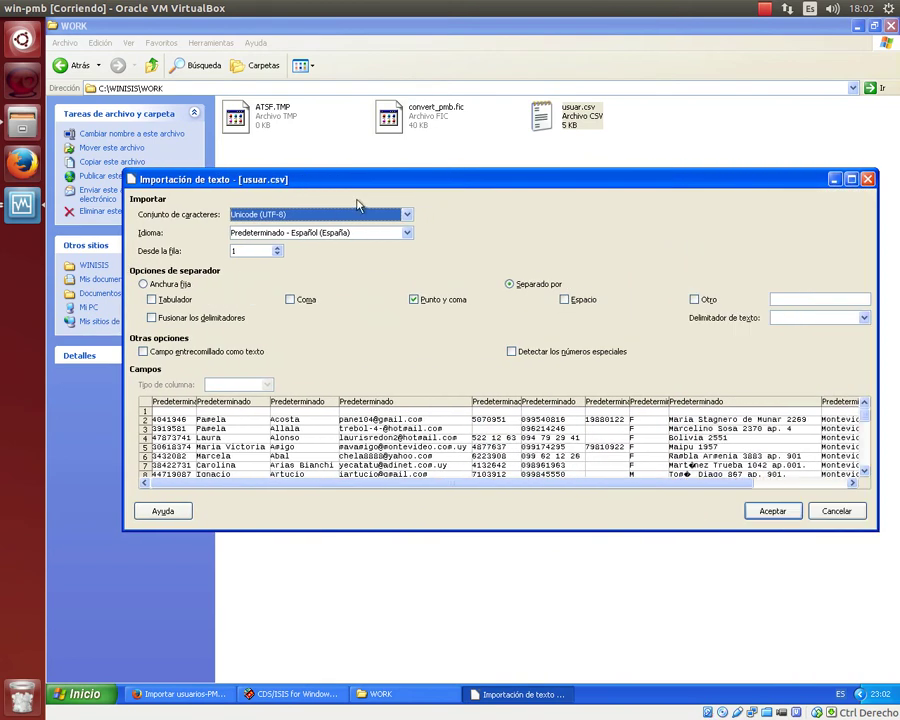
pyautogui.moveTo(460, 167); pyautogui.dragTo(455, 68)
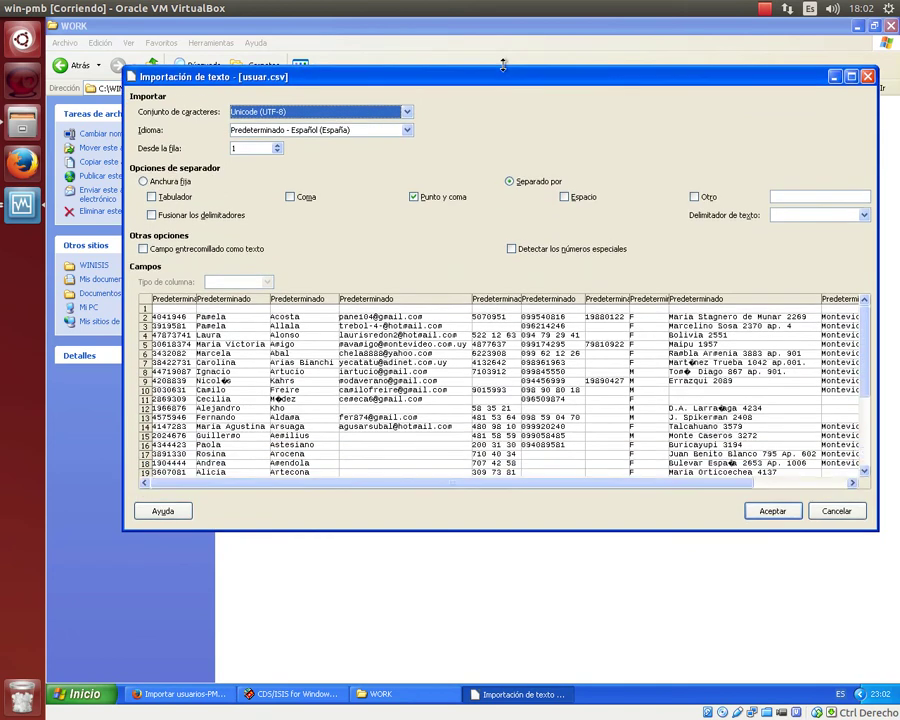
pyautogui.click(406, 114)
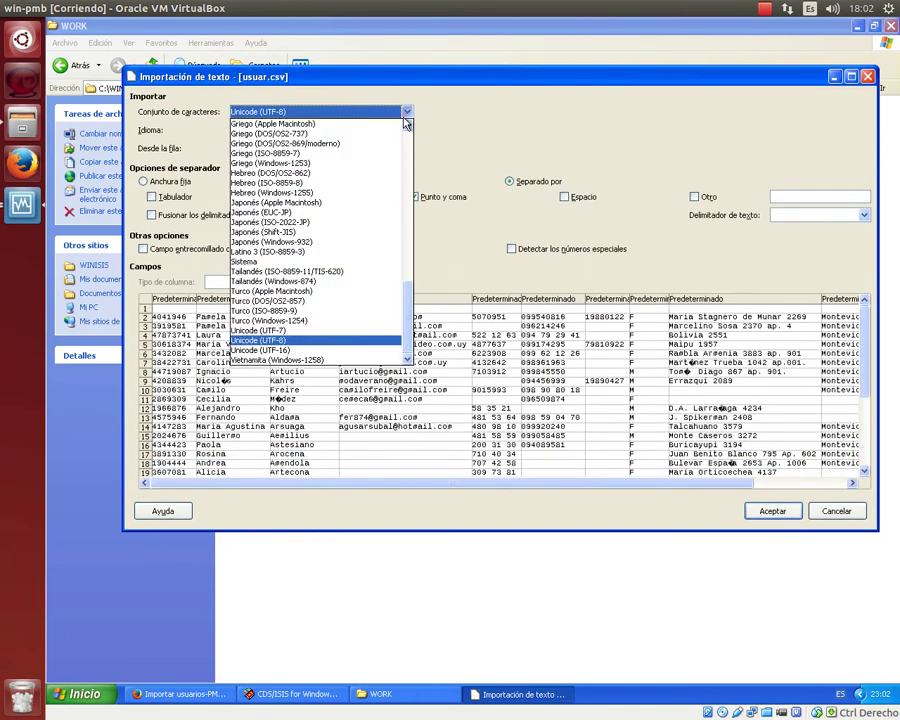
pyautogui.scroll(6, 372, 165)
pyautogui.scroll(3, 372, 165)
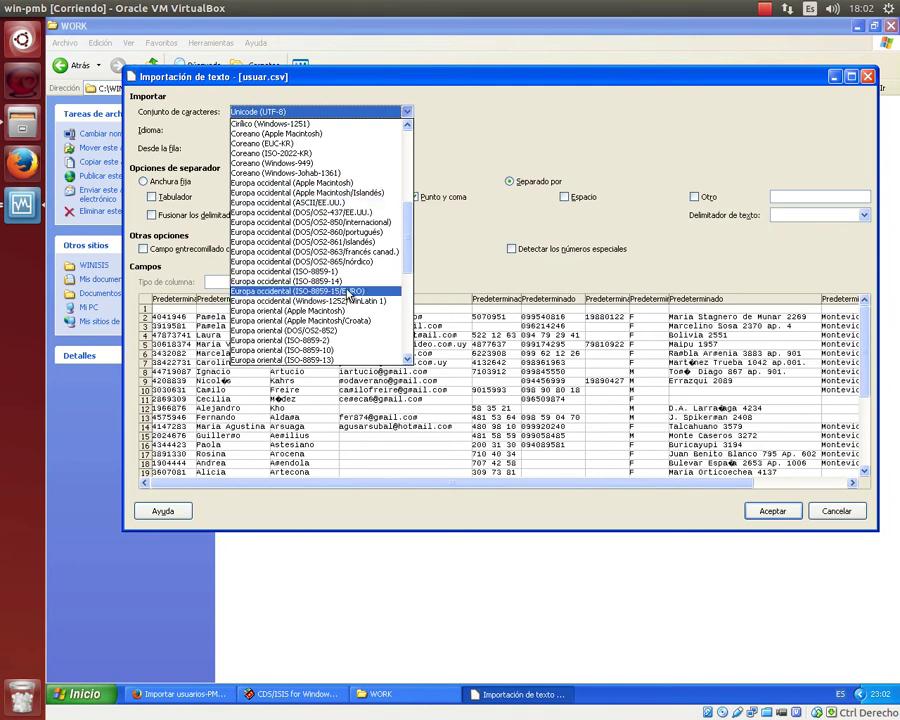
pyautogui.scroll(-3, 345, 287)
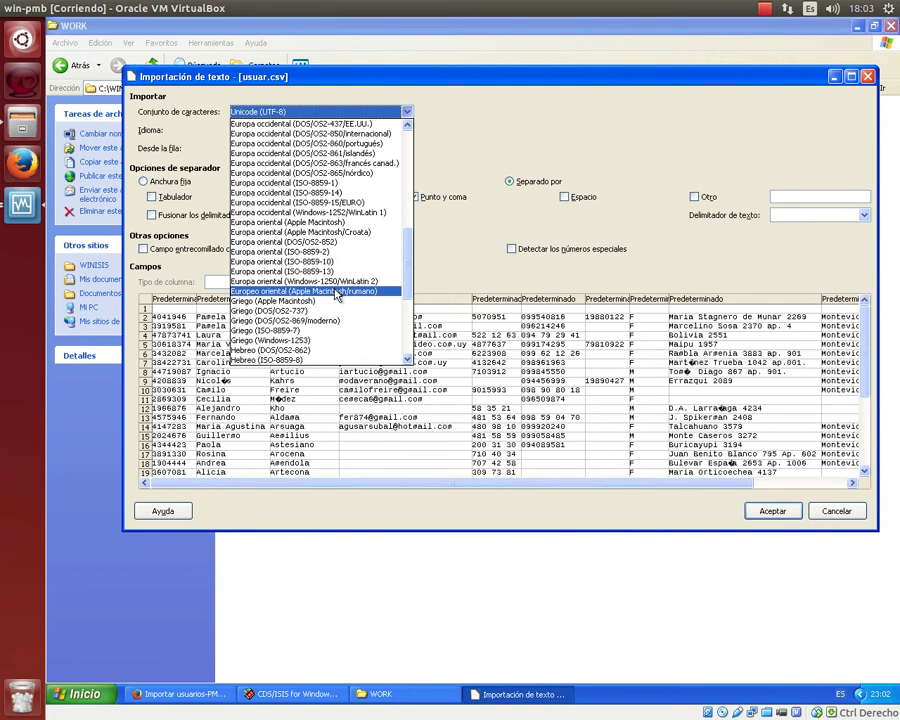
pyautogui.click(330, 212)
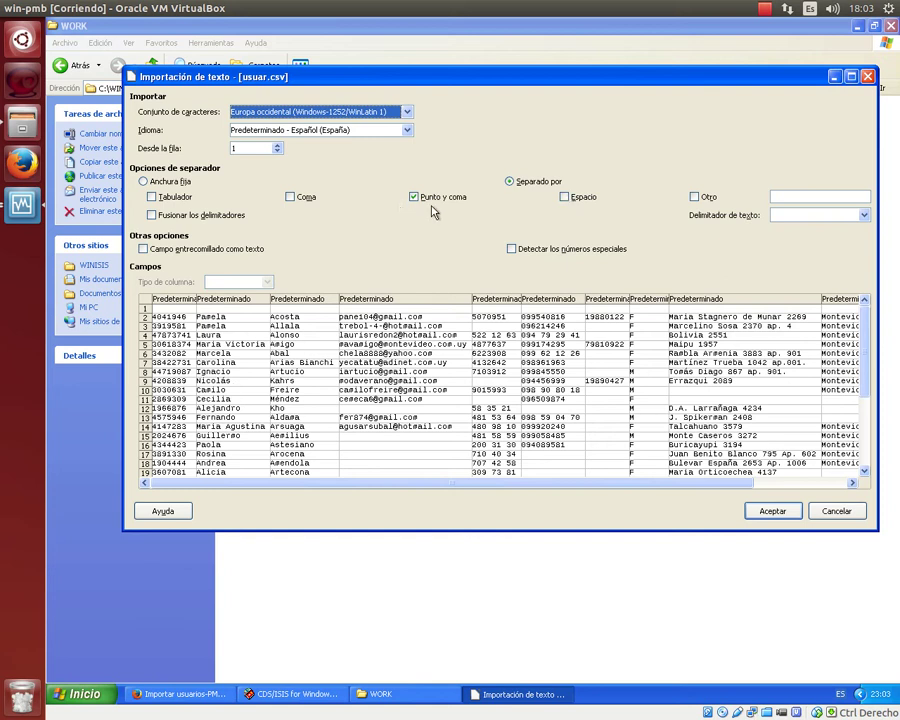
pyautogui.click(773, 511)
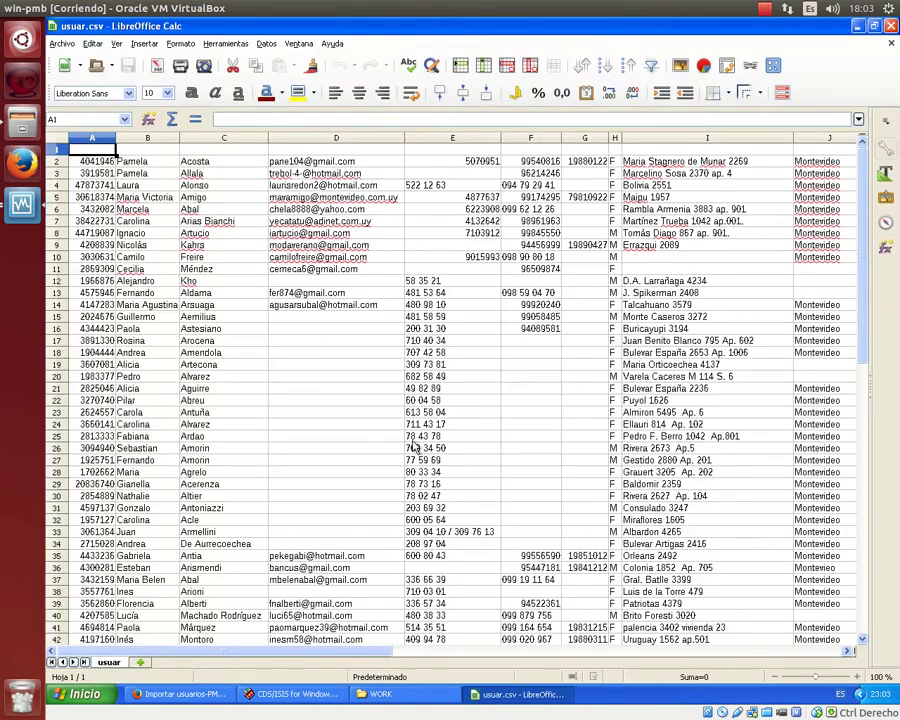
# Widen columns A and H so ID numbers and sex codes show fully, then return to PMB.
pyautogui.scroll(-6, 396, 443)
pyautogui.scroll(6, 390, 445)
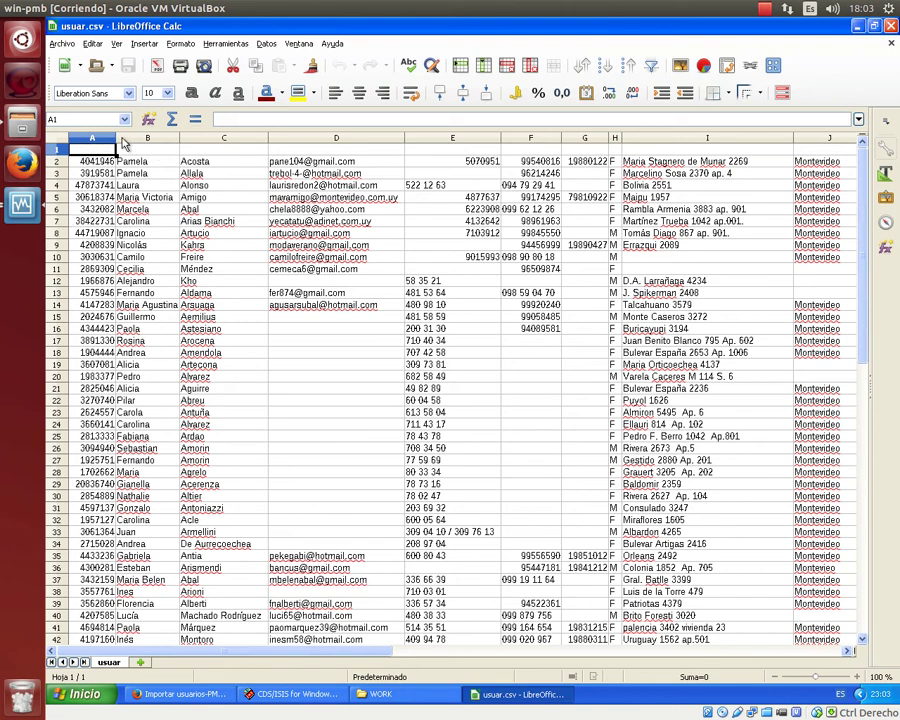
pyautogui.moveTo(120, 143); pyautogui.dragTo(177, 143)
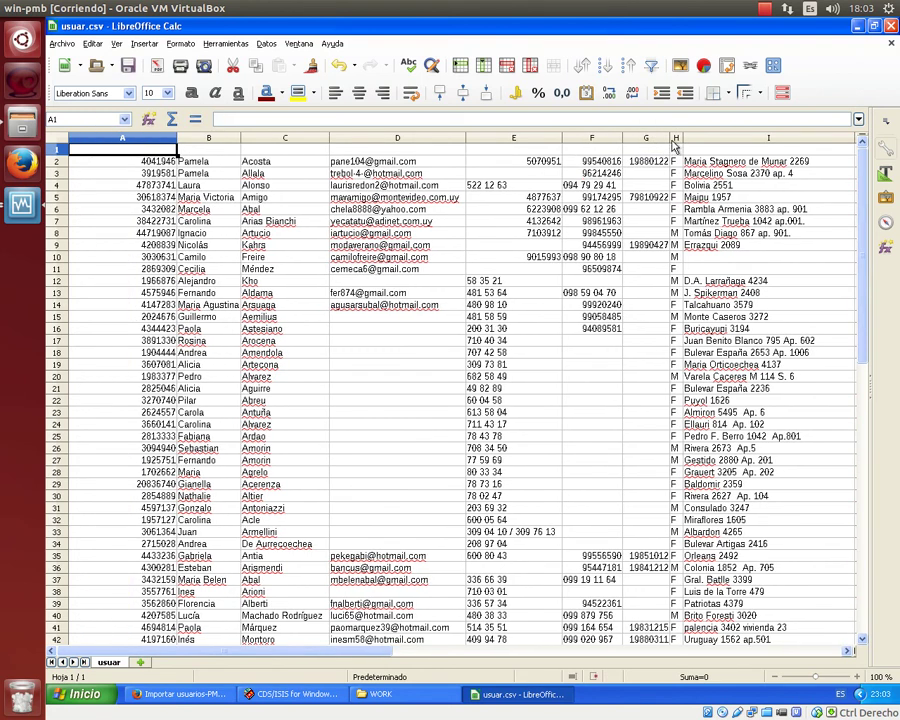
pyautogui.moveTo(683, 138); pyautogui.dragTo(703, 138)
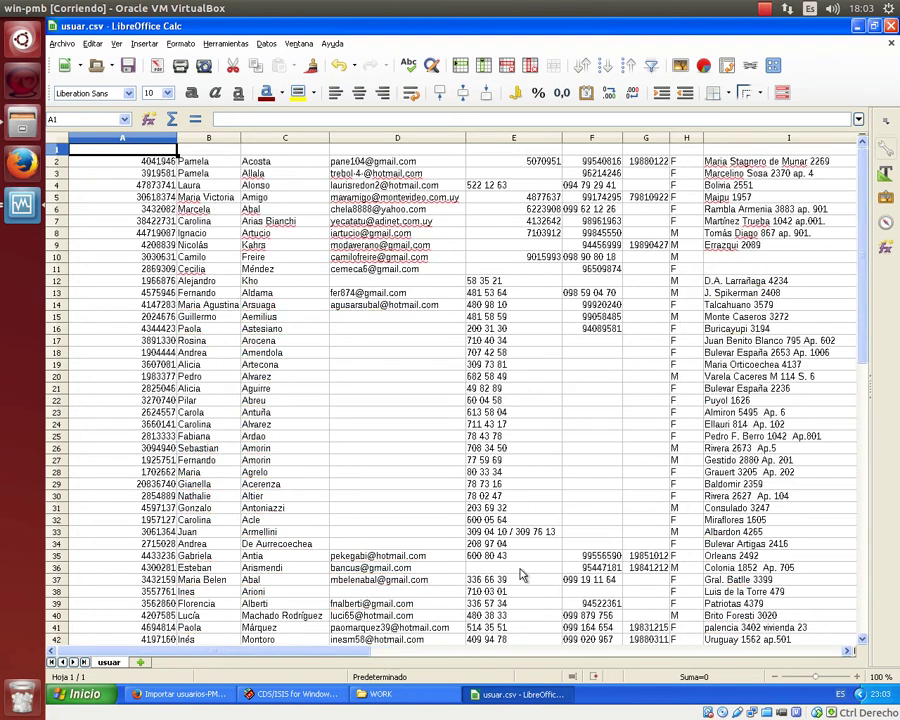
pyautogui.moveTo(380, 640); pyautogui.dragTo(463, 653)
pyautogui.moveTo(275, 655); pyautogui.dragTo(250, 665)
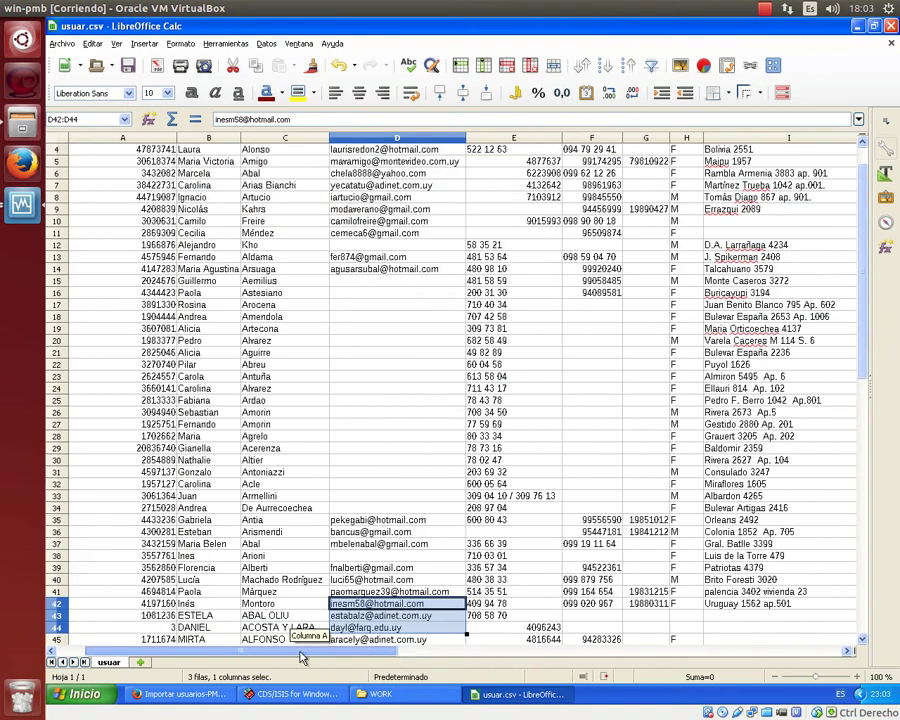
pyautogui.scroll(1, 416, 456)
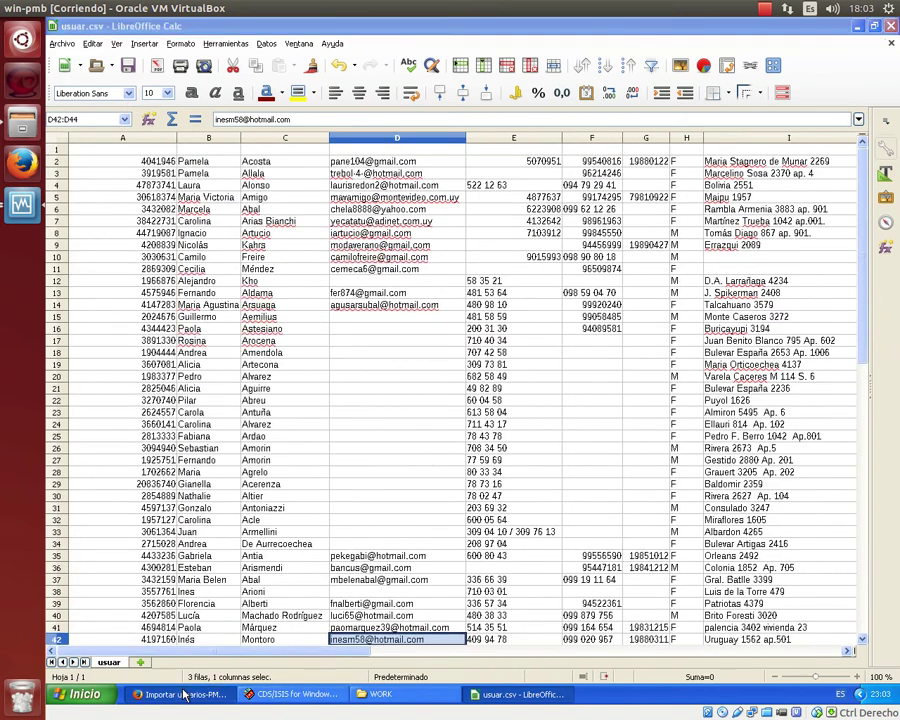
pyautogui.click(178, 694)
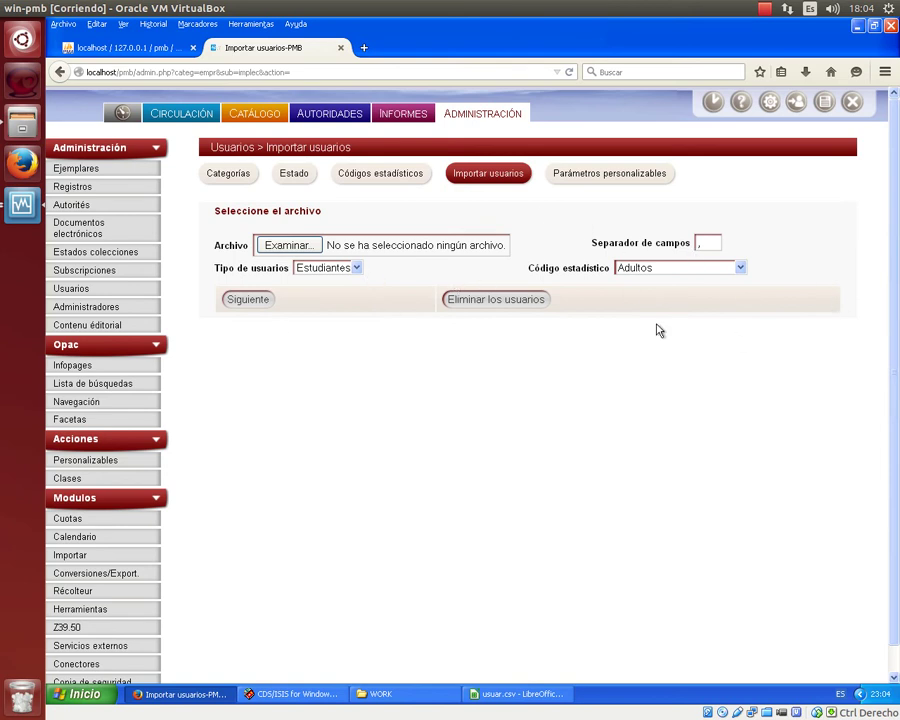
# Minimize Calc, the PMB browser and WORK folder, close the USUAR print setup, and minimize CDS/ISIS.
pyautogui.click(522, 692)
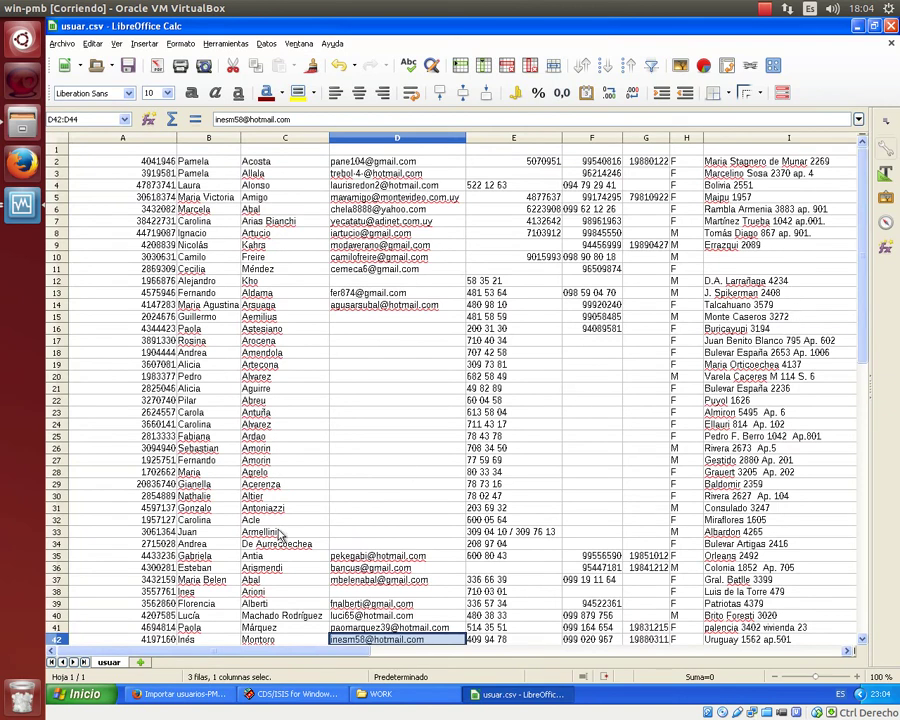
pyautogui.click(856, 27)
pyautogui.click(856, 27)
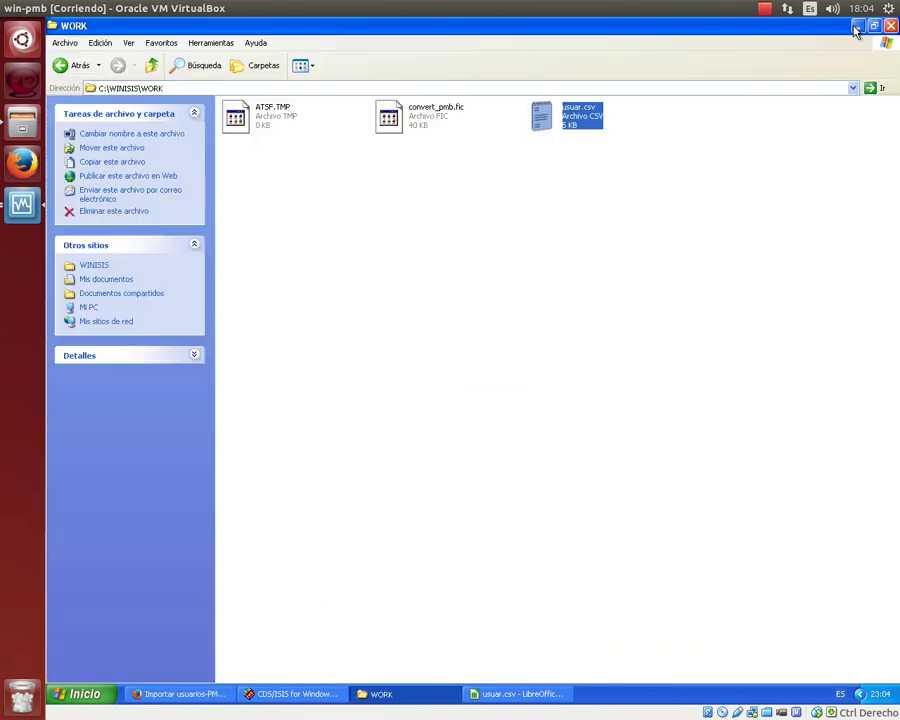
pyautogui.click(856, 27)
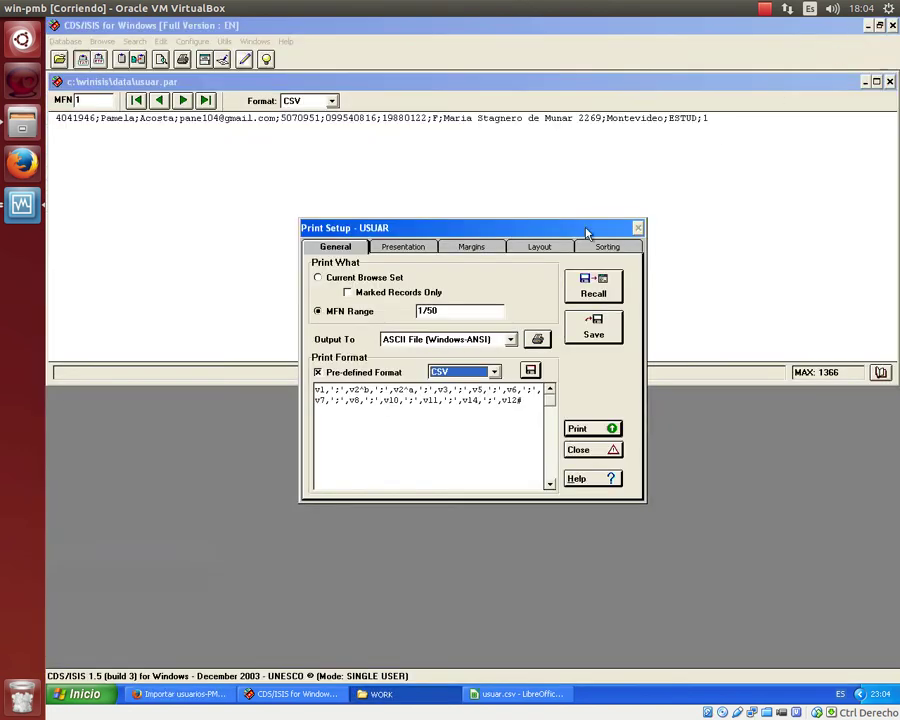
pyautogui.click(614, 450)
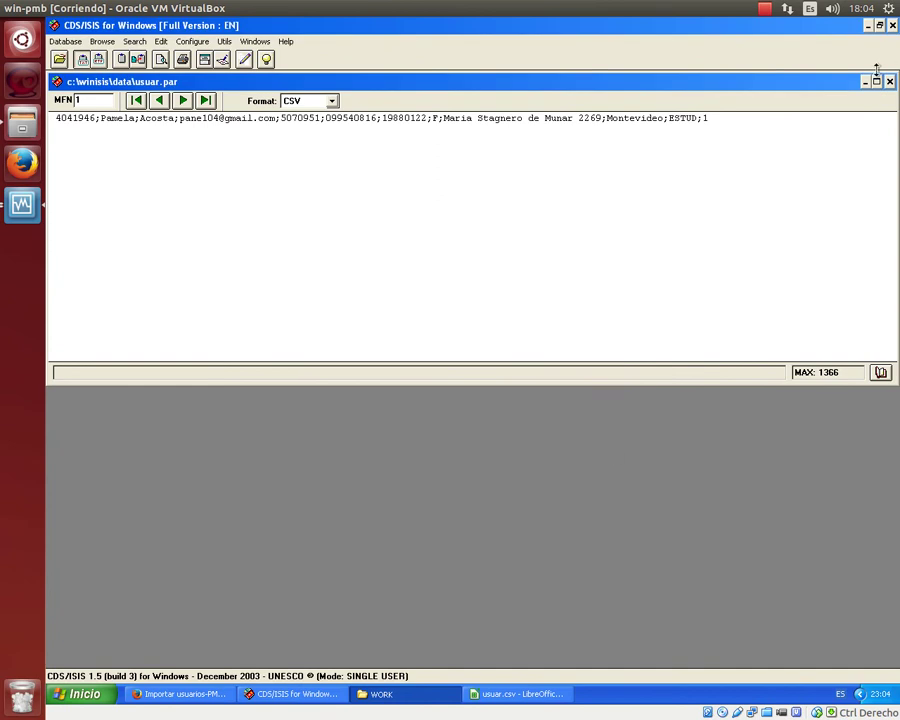
pyautogui.click(867, 26)
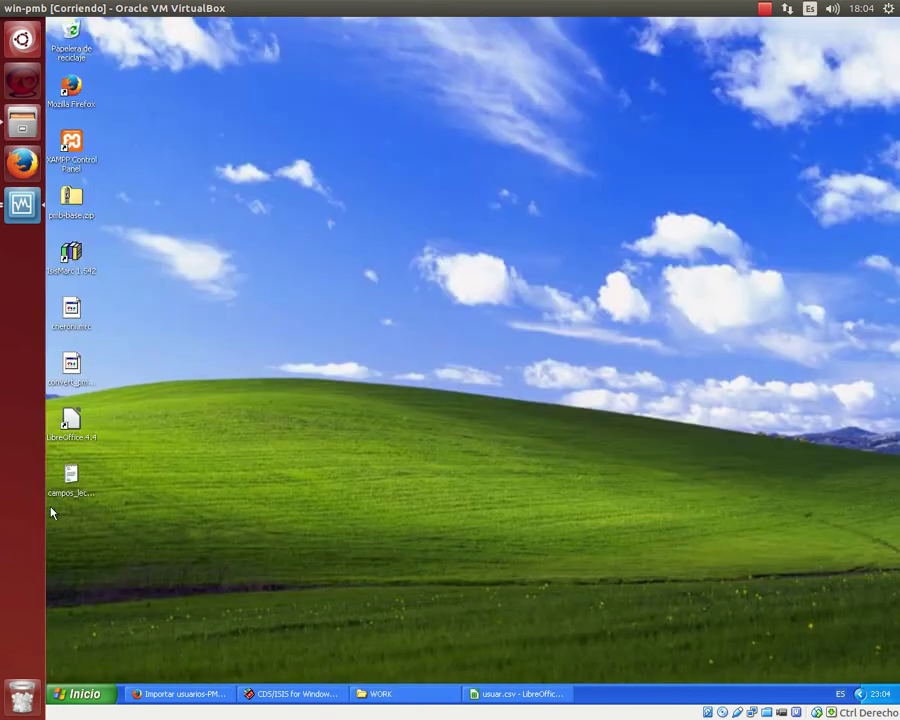
# Open campos_lector.txt behind a restored usuar.csv window and start typing empr_cd into cell A1.
pyautogui.doubleClick(72, 476)
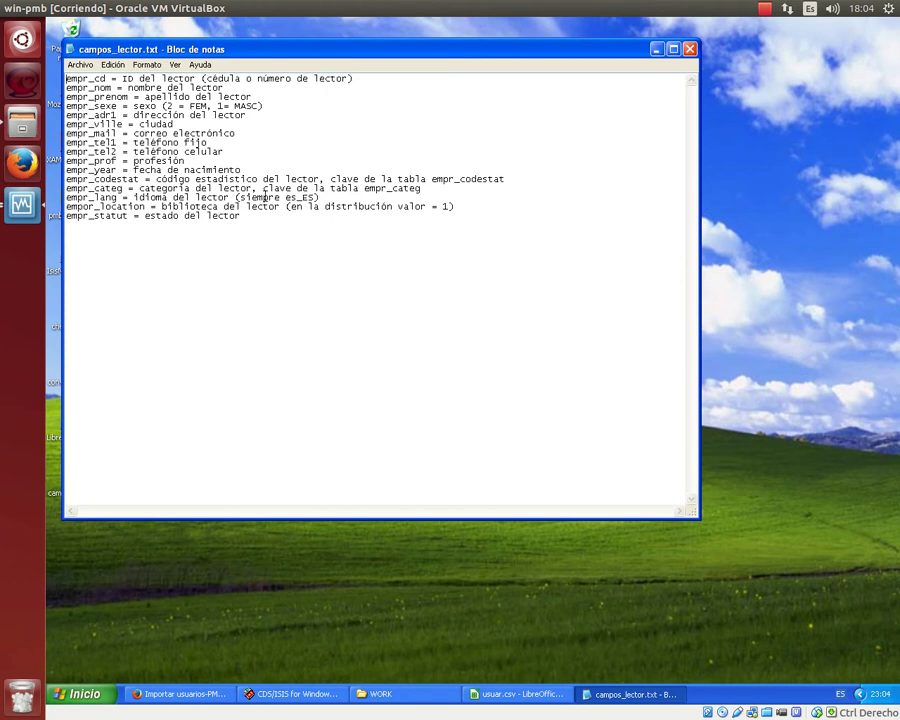
pyautogui.click(504, 700)
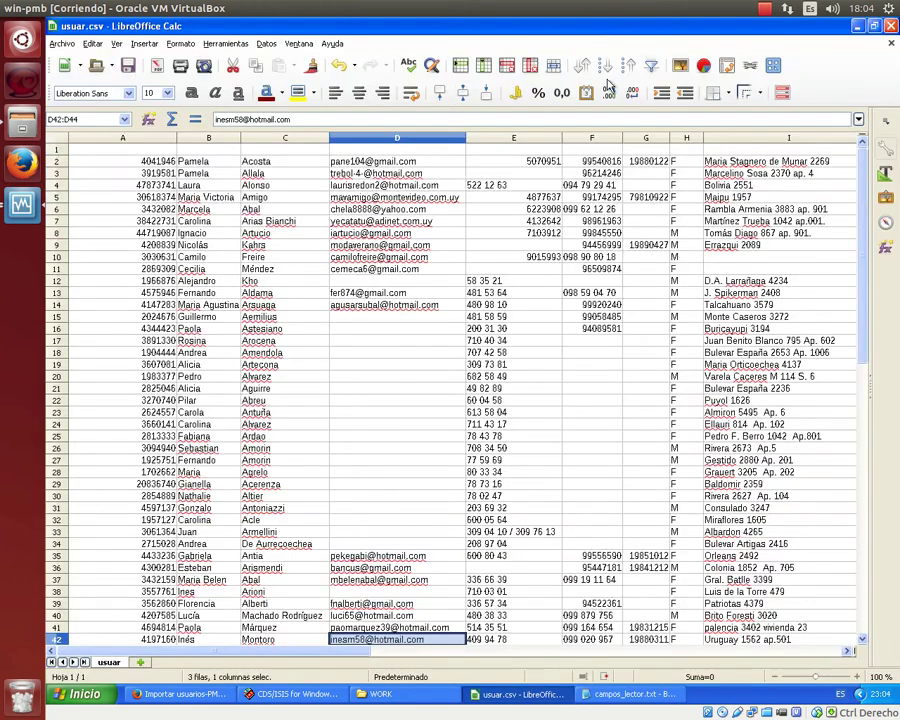
pyautogui.click(875, 27)
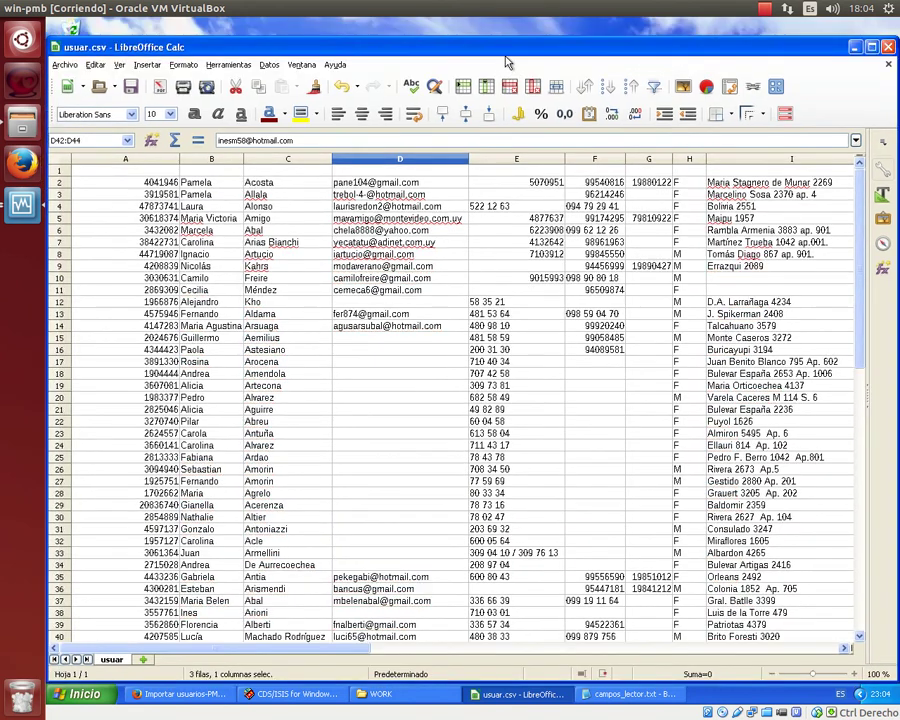
pyautogui.click(172, 300)
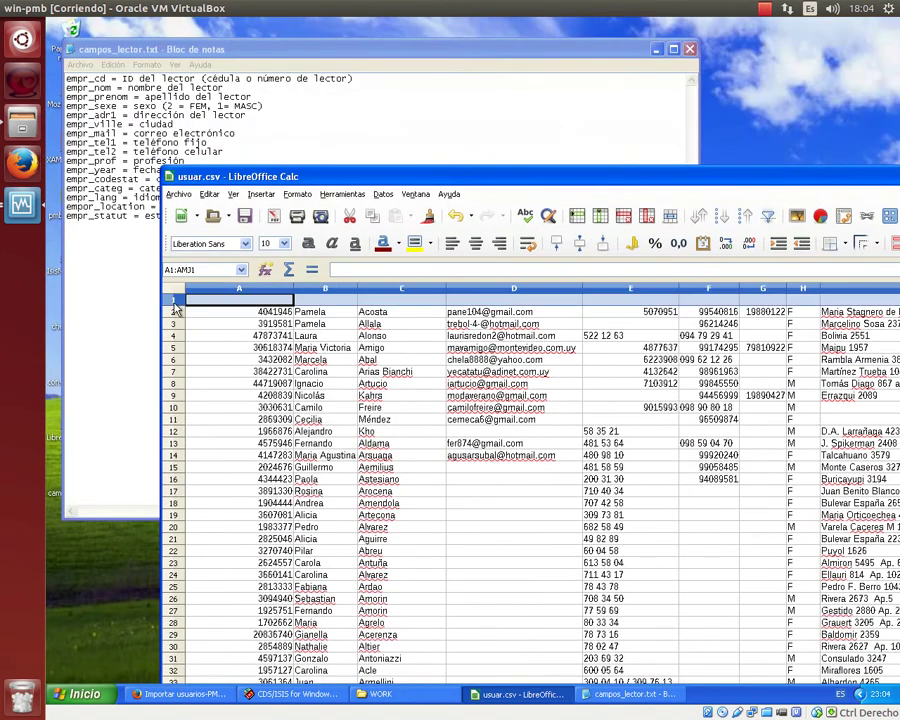
pyautogui.click(213, 303)
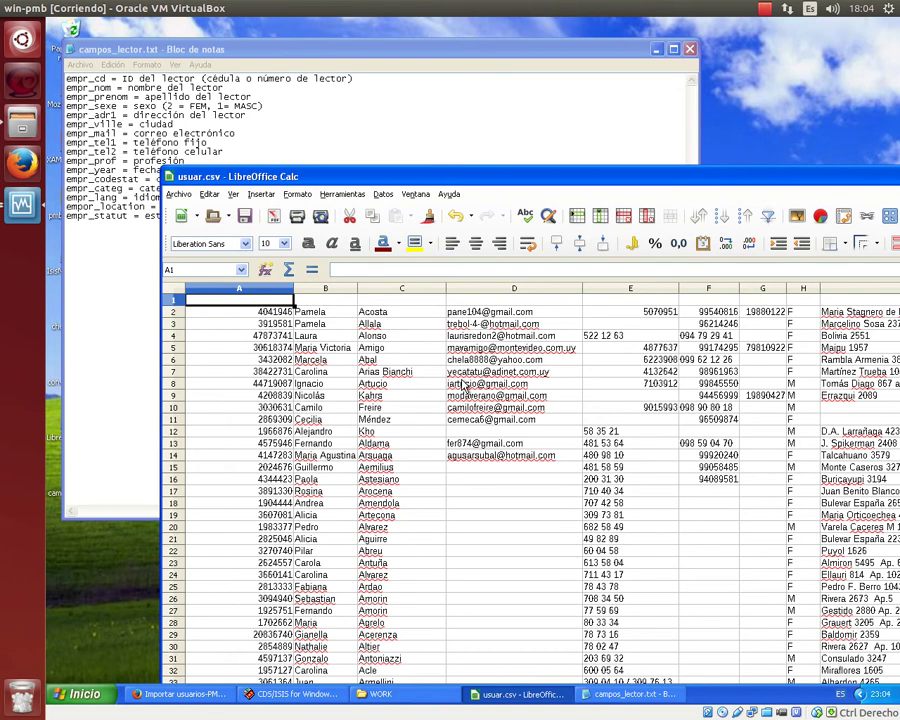
pyautogui.write('empr_cd')
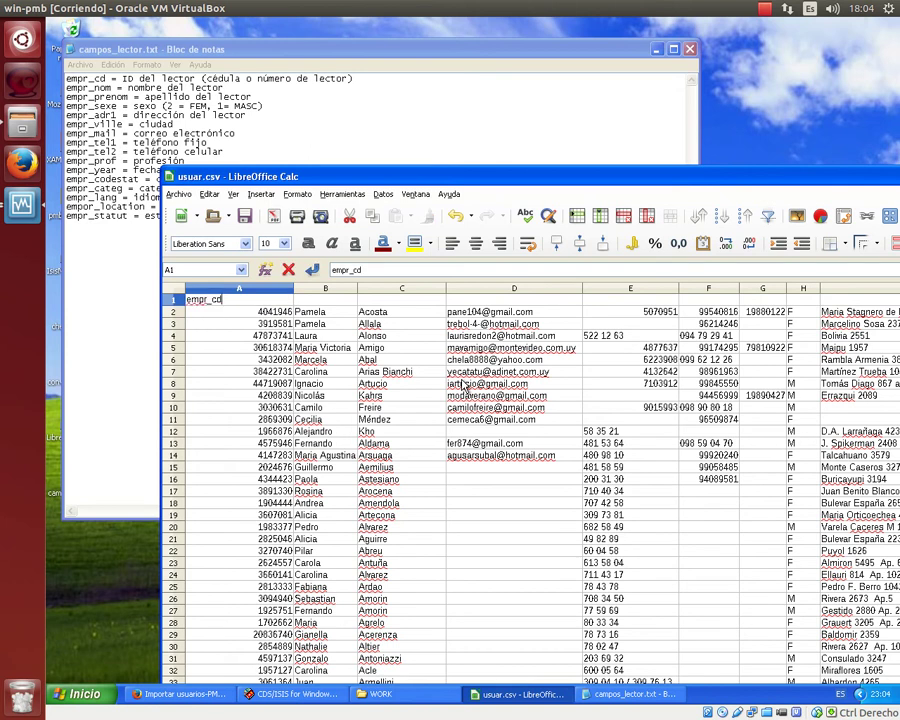
# Check the empr table structure in phpMyAdmin and commit the empr_cd header in A1.
pyautogui.click(180, 694)
pyautogui.click(130, 47)
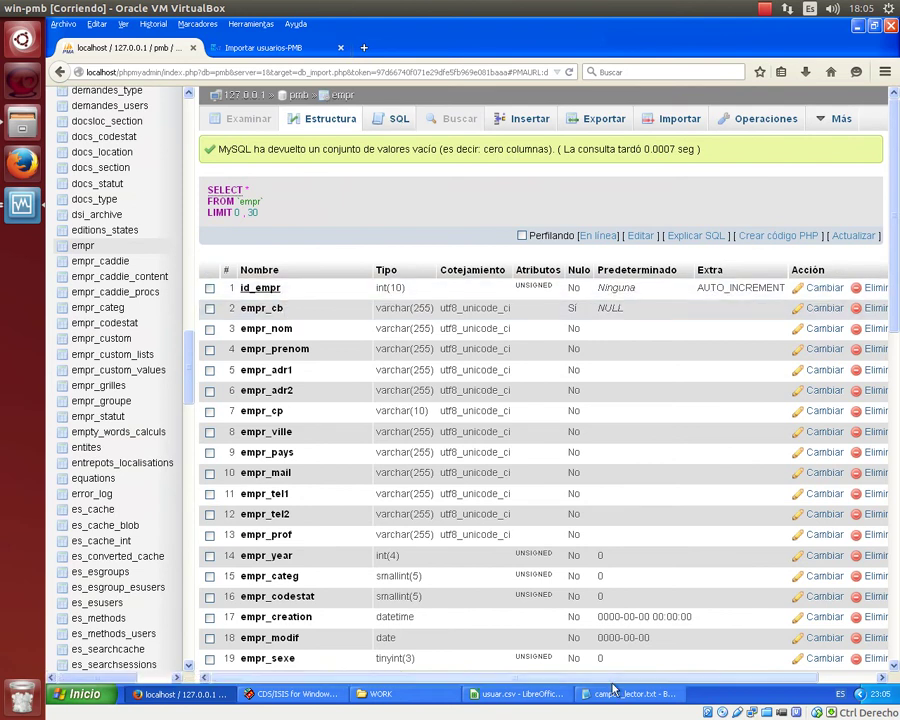
pyautogui.click(520, 694)
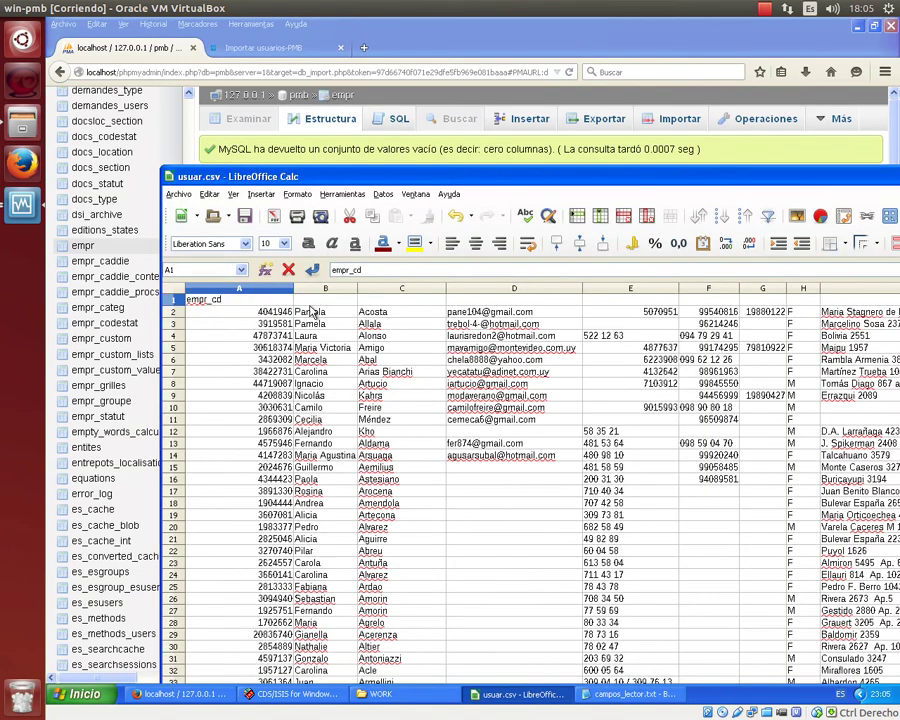
pyautogui.press('Tab')
pyautogui.click(628, 693)
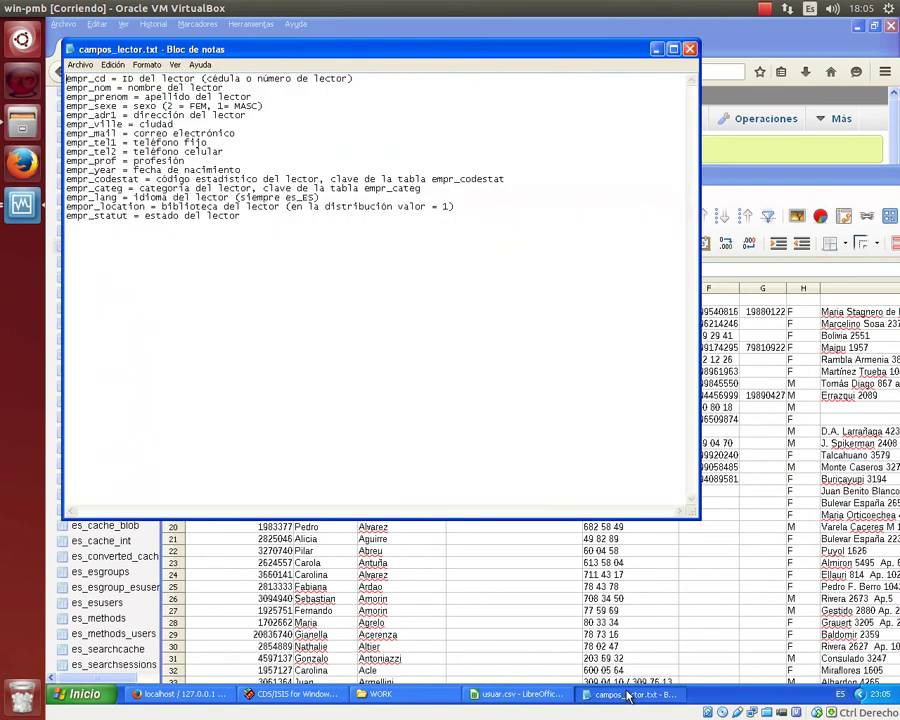
pyautogui.click(762, 467)
pyautogui.click(328, 303)
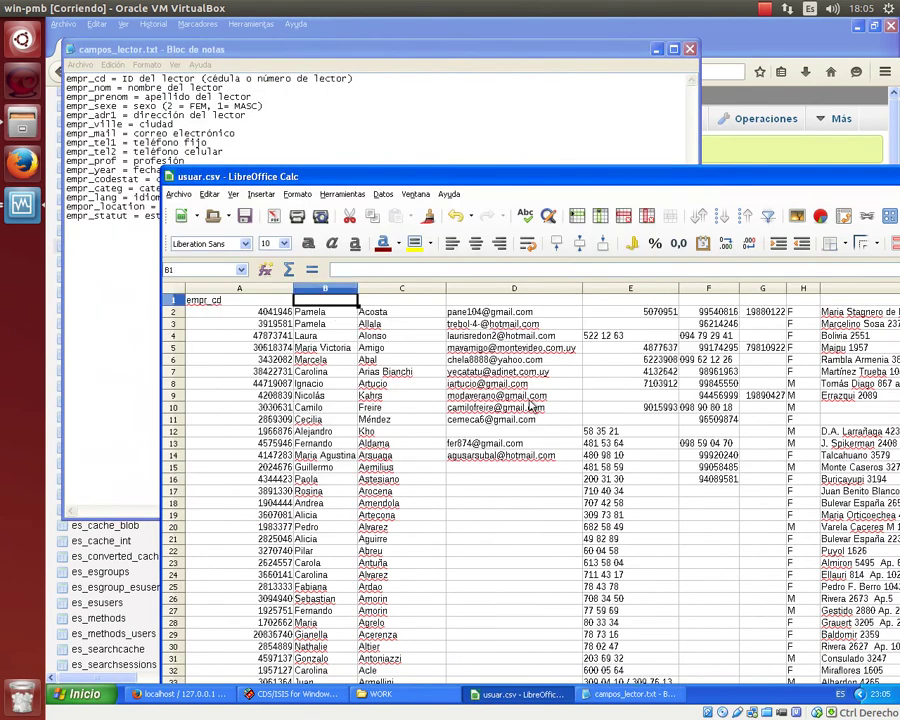
# Enter headers empr_nom, empr_prenom, empr_mail, empr_tel1, empr_tel2 and empr_year into B1–G1.
pyautogui.write('empr_nom')
pyautogui.press('Tab')
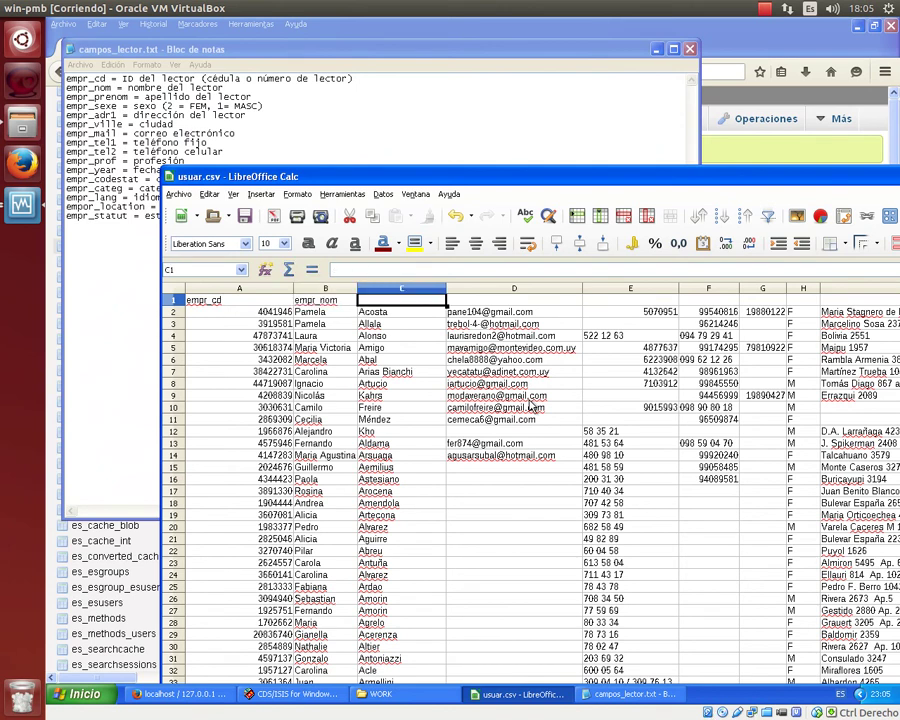
pyautogui.write('empr_prenom')
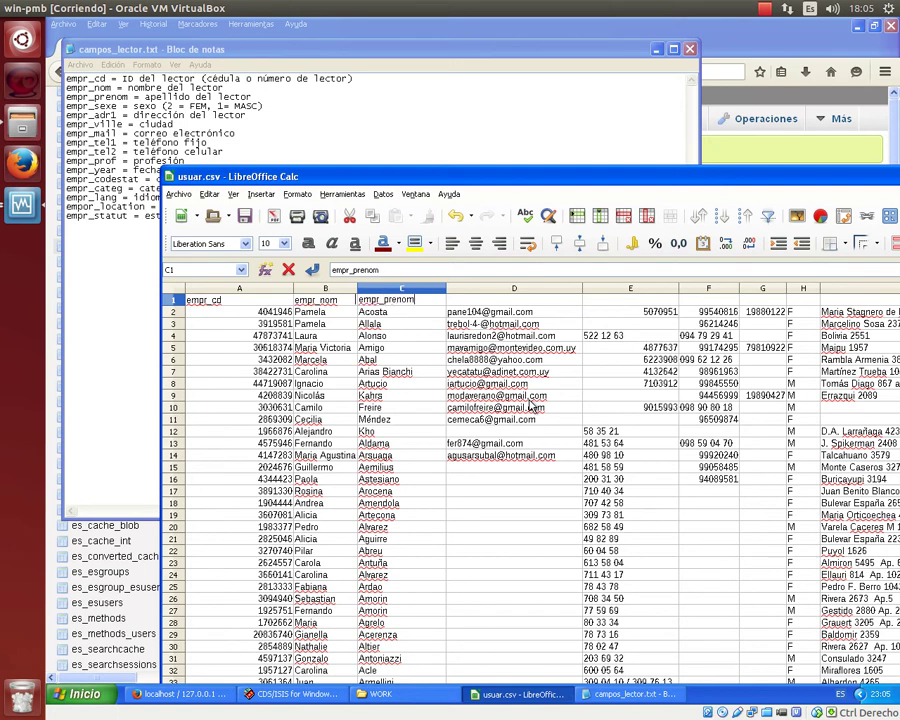
pyautogui.press('Tab')
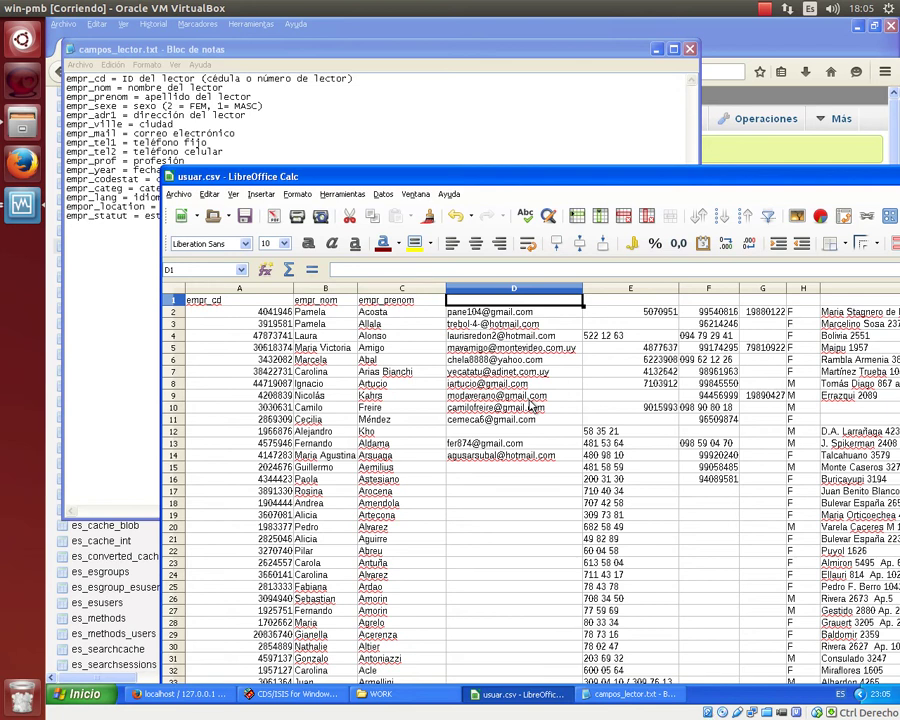
pyautogui.write('empr_mail')
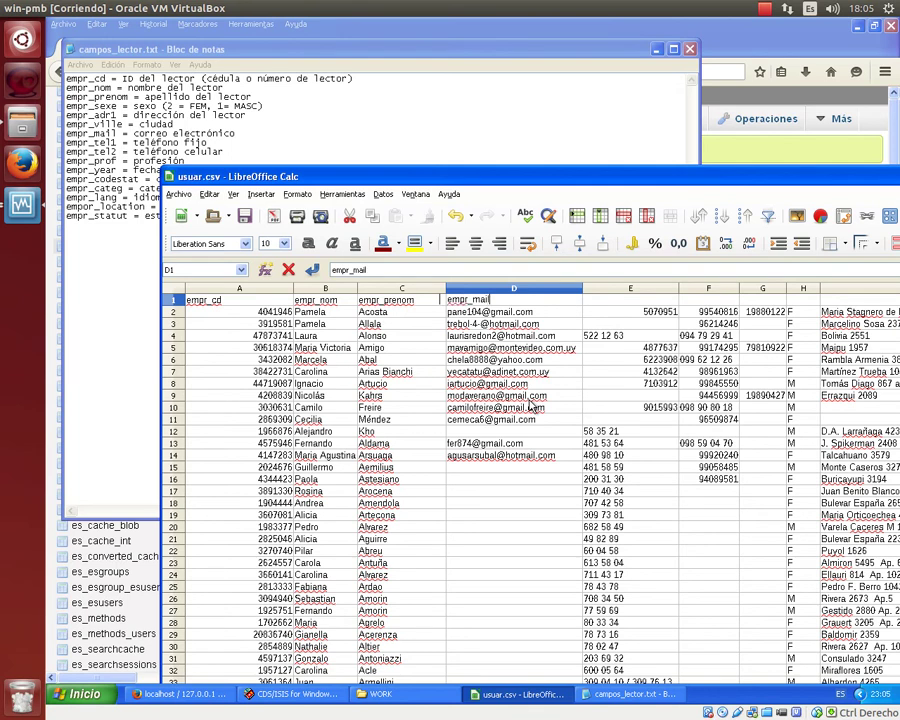
pyautogui.press('Tab')
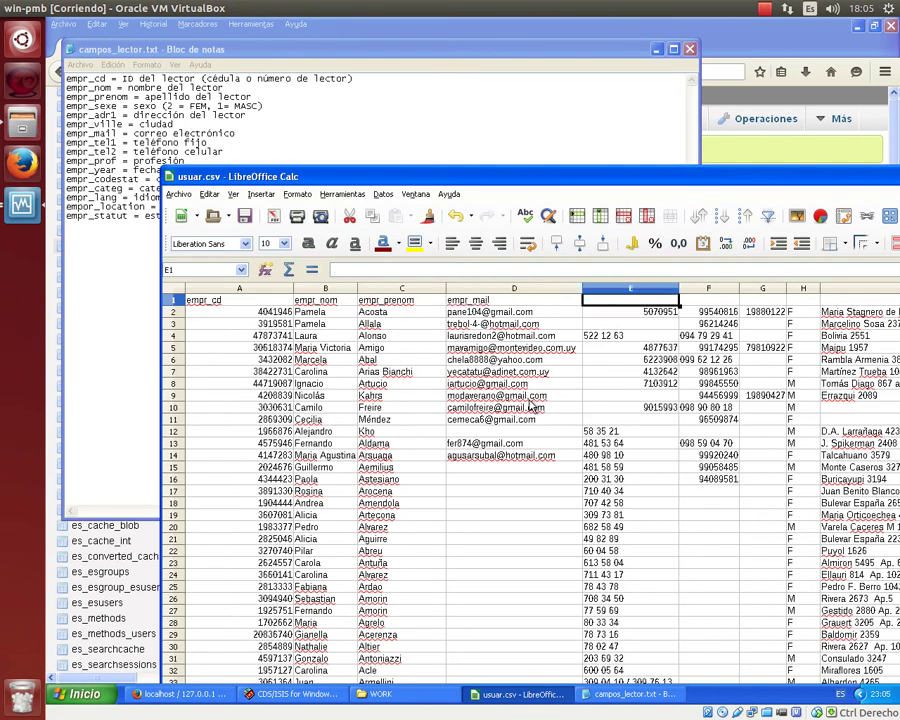
pyautogui.write('empr_tel1')
pyautogui.press('Tab')
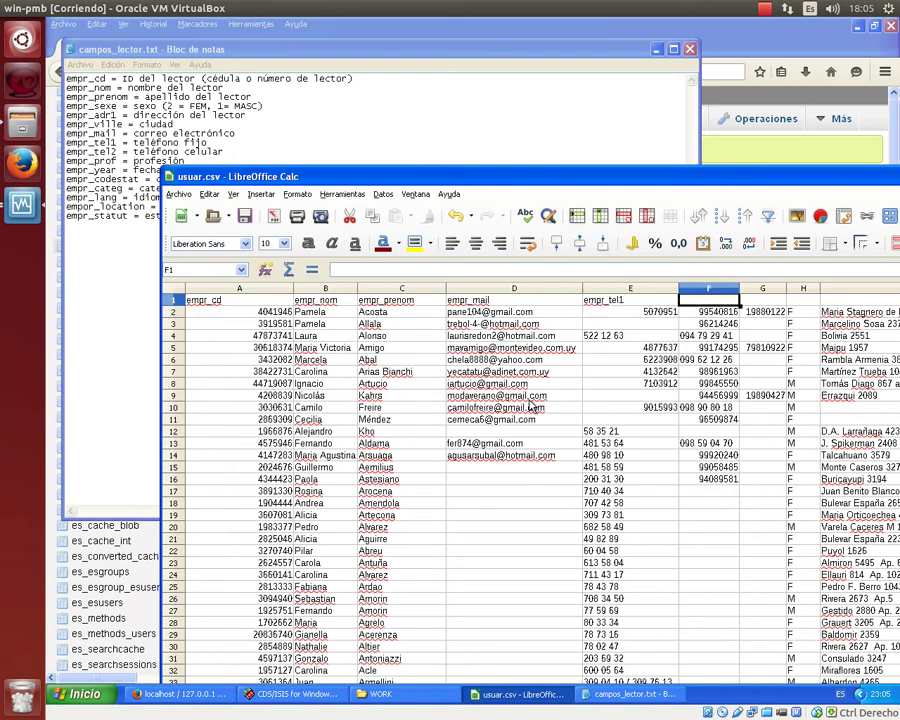
pyautogui.write('empr_tel2')
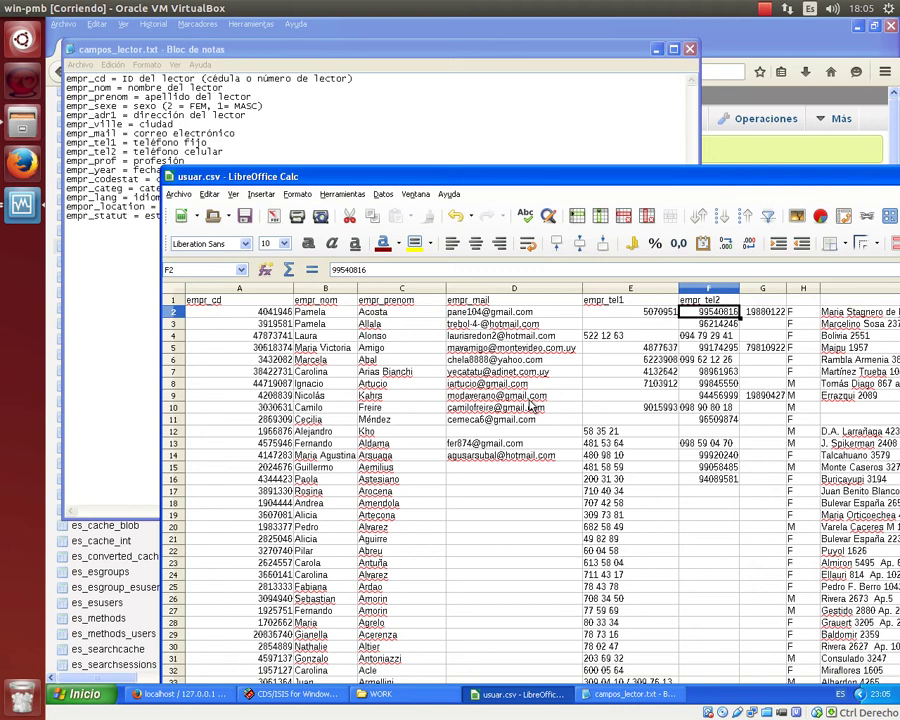
pyautogui.press('Tab')
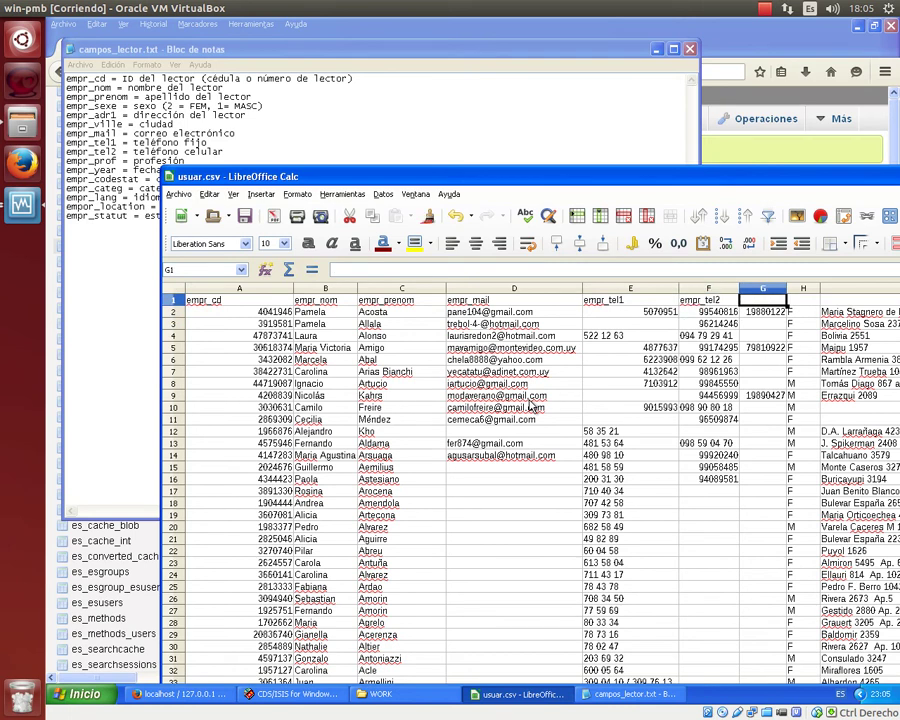
pyautogui.write('empr_year')
pyautogui.press('Return')
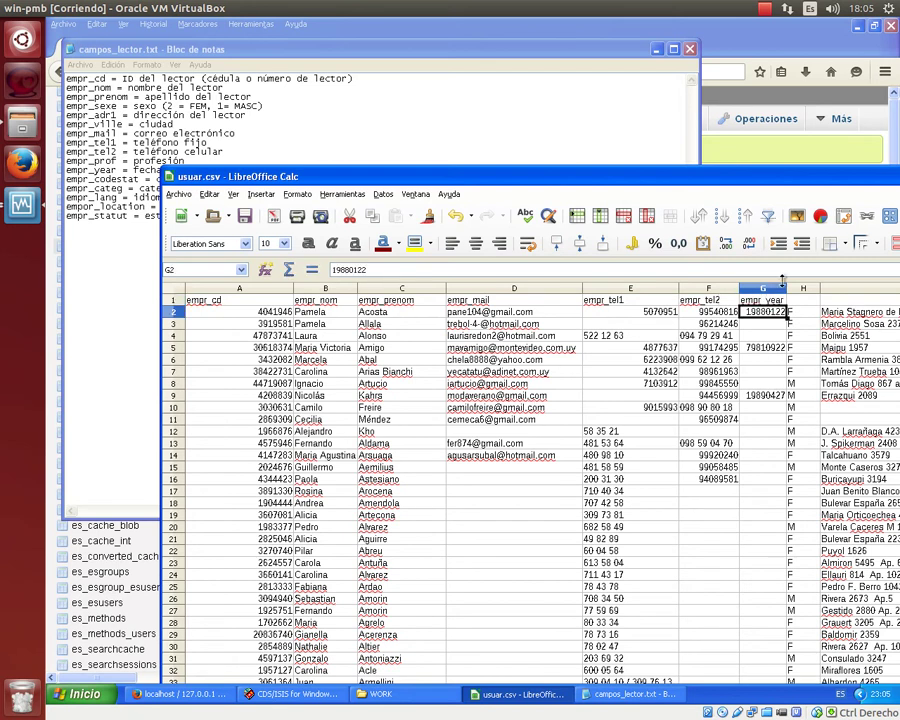
# Widen column G and insert an empty column to the left of column H.
pyautogui.moveTo(787, 288); pyautogui.dragTo(804, 288)
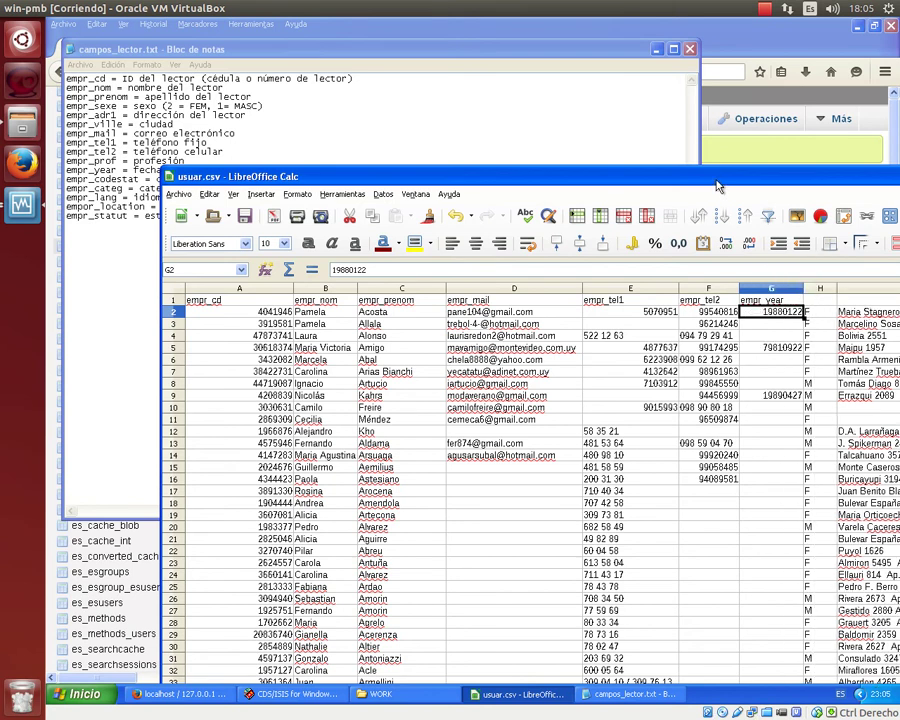
pyautogui.moveTo(716, 186); pyautogui.dragTo(601, 228)
pyautogui.click(699, 332)
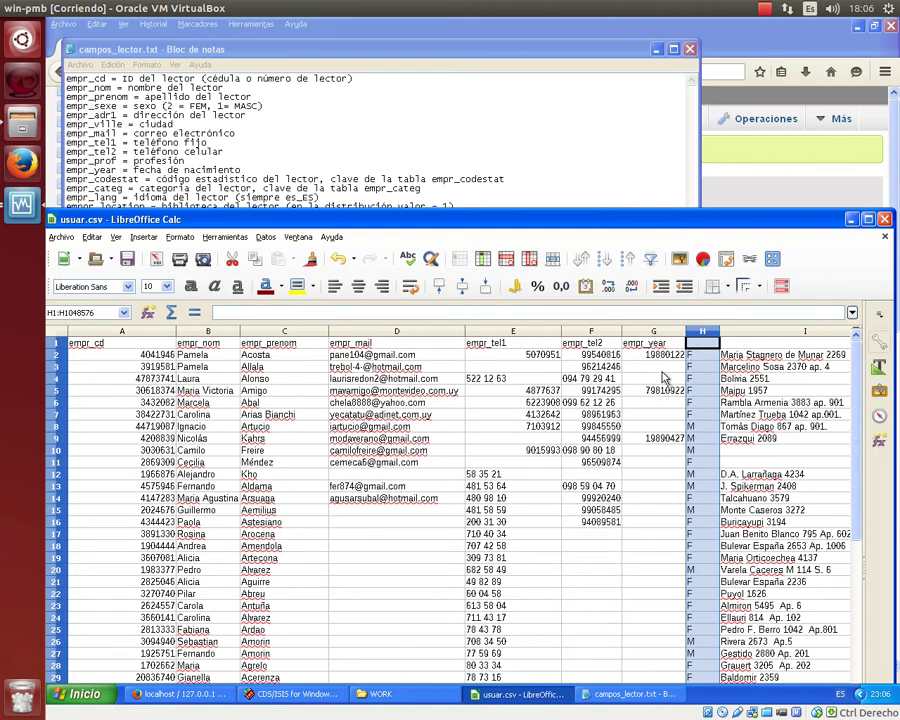
pyautogui.rightClick(704, 334)
pyautogui.rightClick(705, 336)
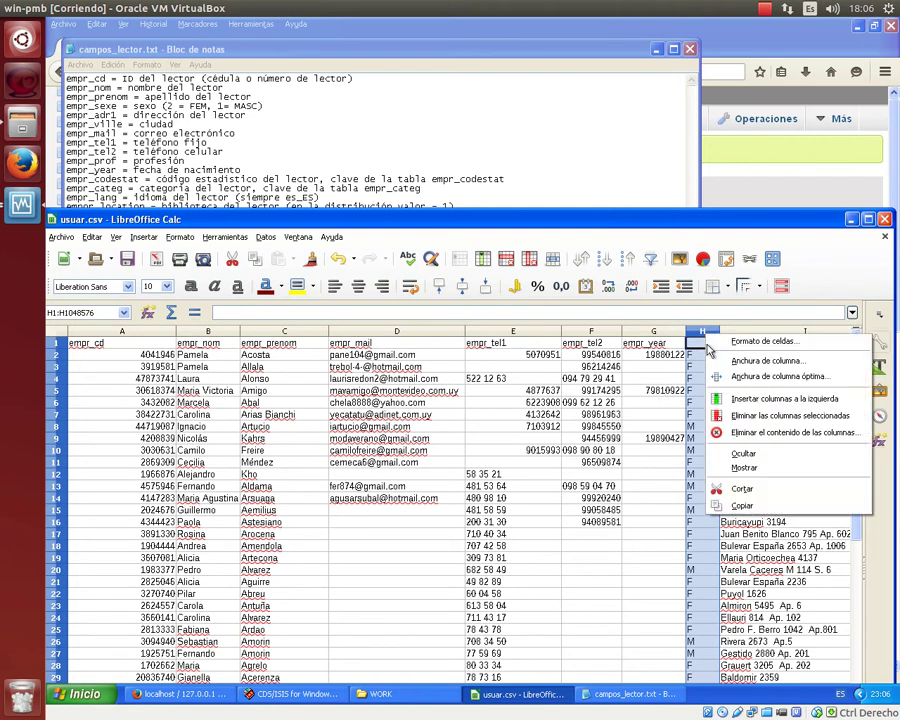
pyautogui.click(729, 399)
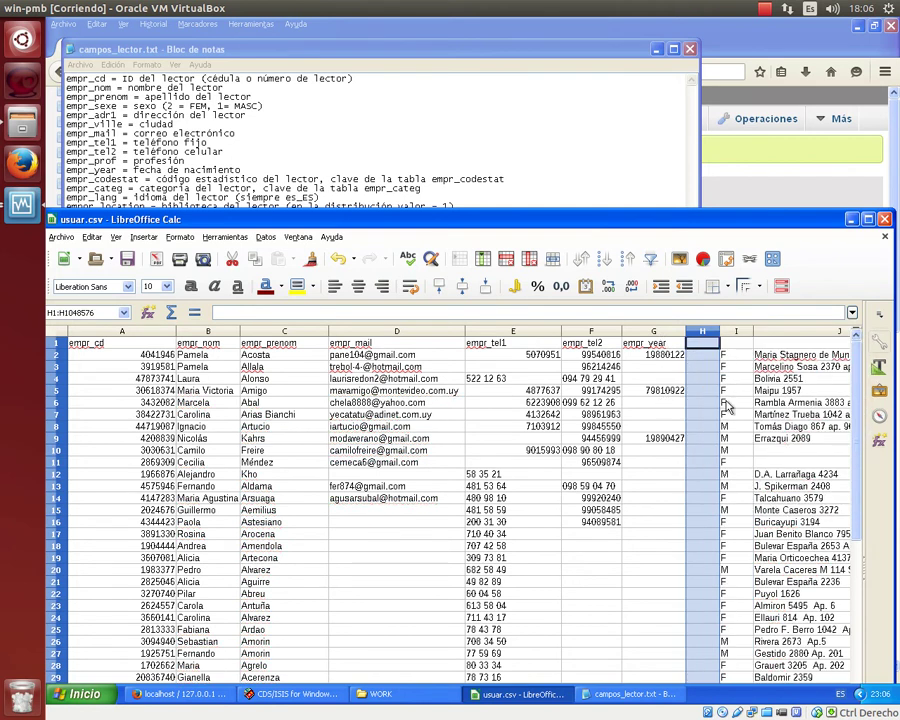
pyautogui.press('Down')
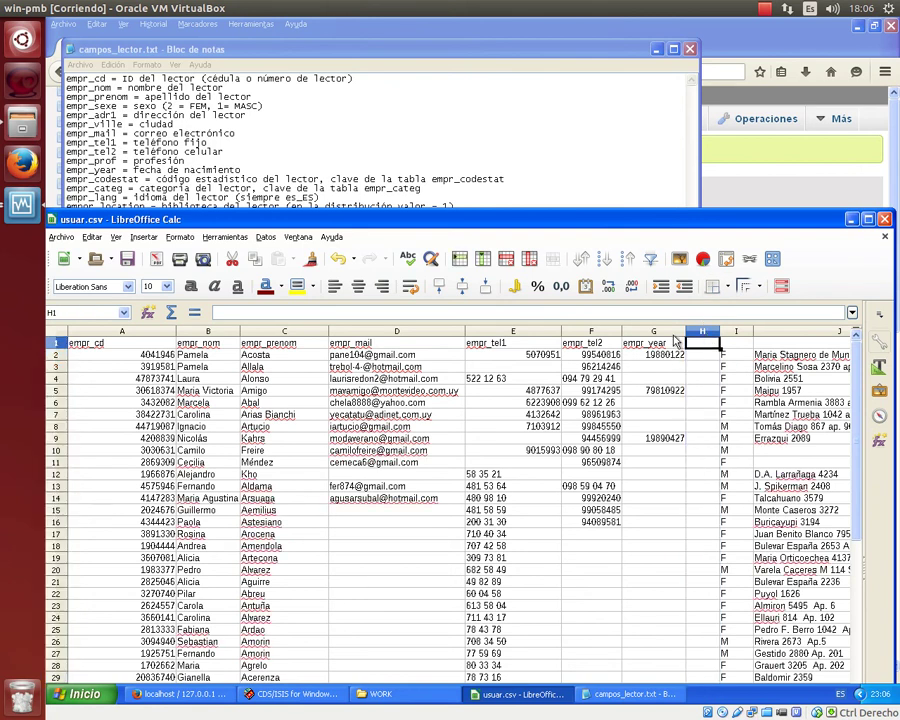
# Move the empr_year header from G1 into H1 with cut and paste.
pyautogui.click(680, 332)
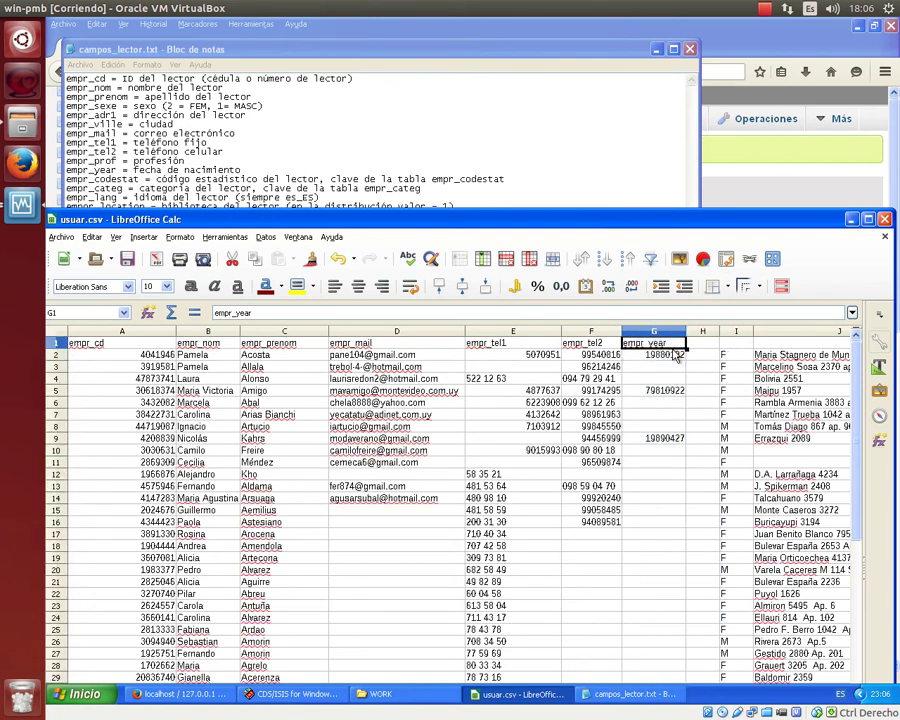
pyautogui.press('Up')
pyautogui.hotkey('ctrl', 'x')
pyautogui.press('Right')
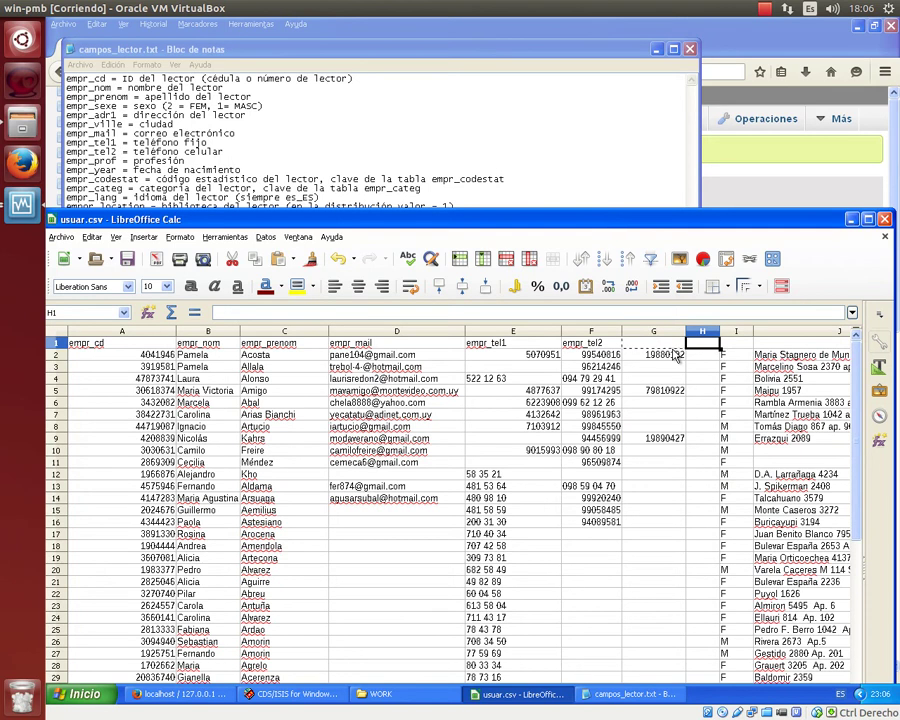
pyautogui.hotkey('ctrl', 'v')
pyautogui.press('Right')
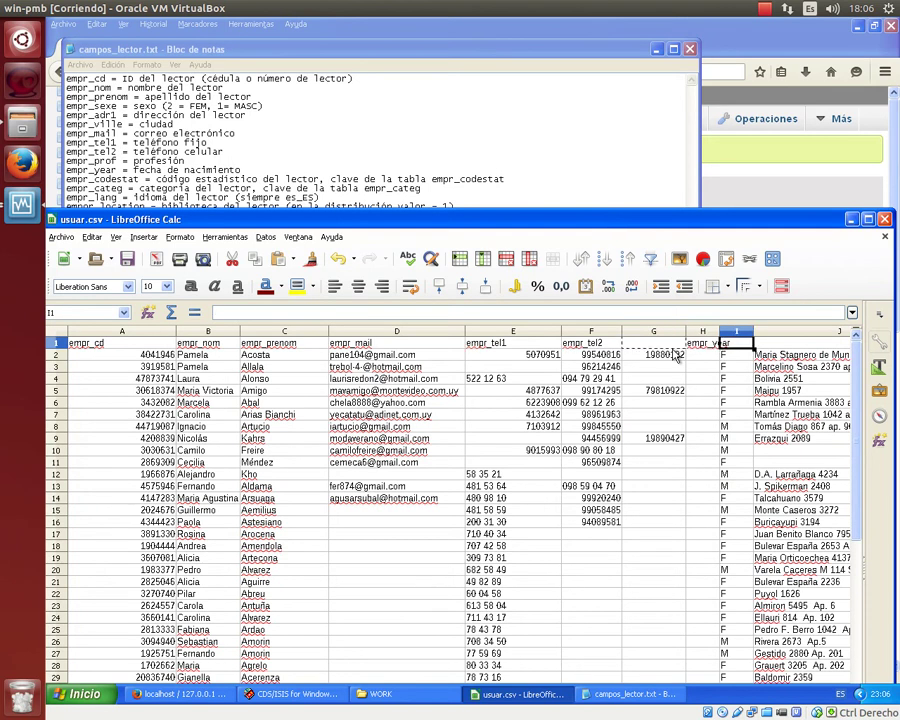
# Widen column I and enter headers empr_sexe and empr_adr1 in I1 and J1.
pyautogui.moveTo(439, 226); pyautogui.dragTo(446, 274)
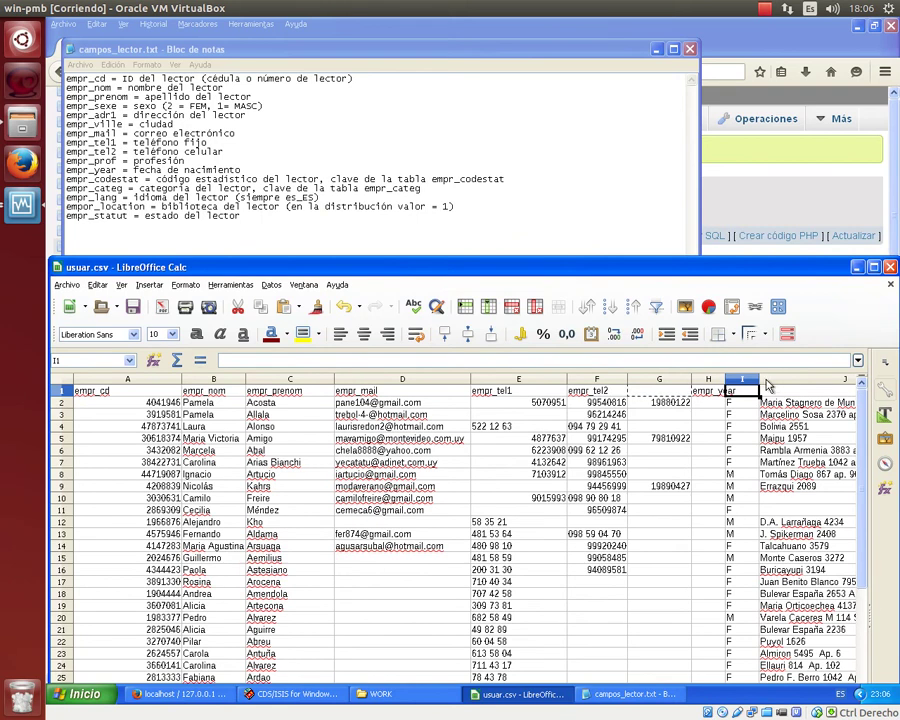
pyautogui.moveTo(761, 379); pyautogui.dragTo(786, 379)
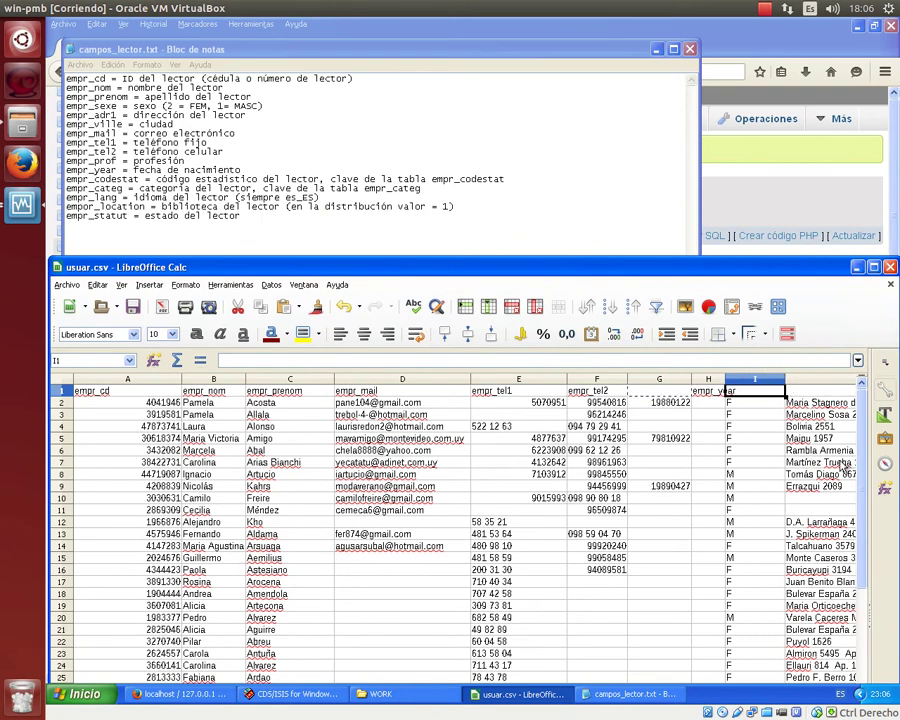
pyautogui.write('empr_se')
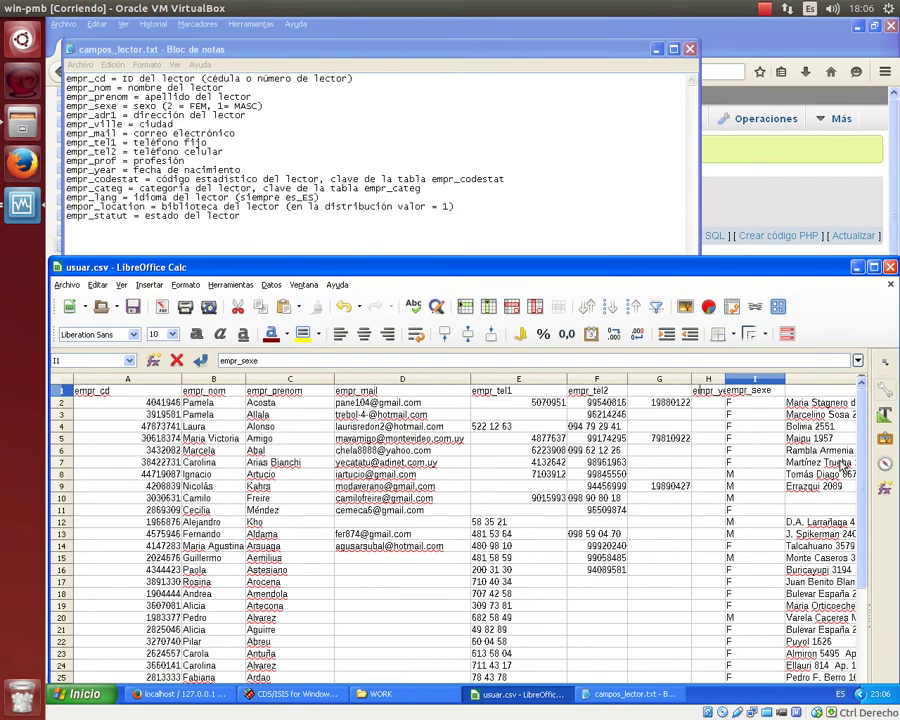
pyautogui.write('xe')
pyautogui.press('Tab')
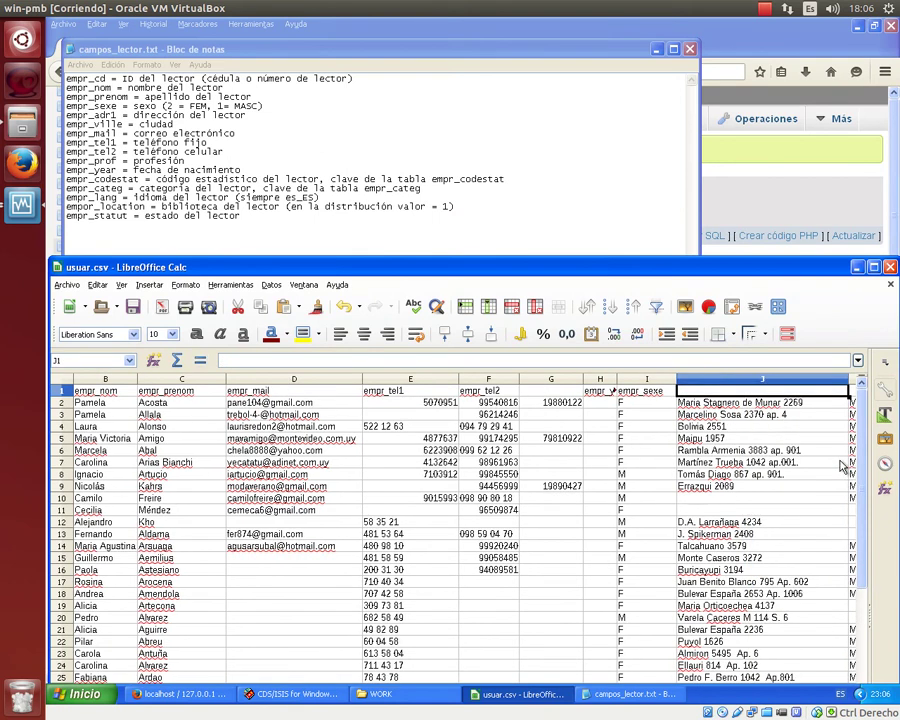
pyautogui.write('em')
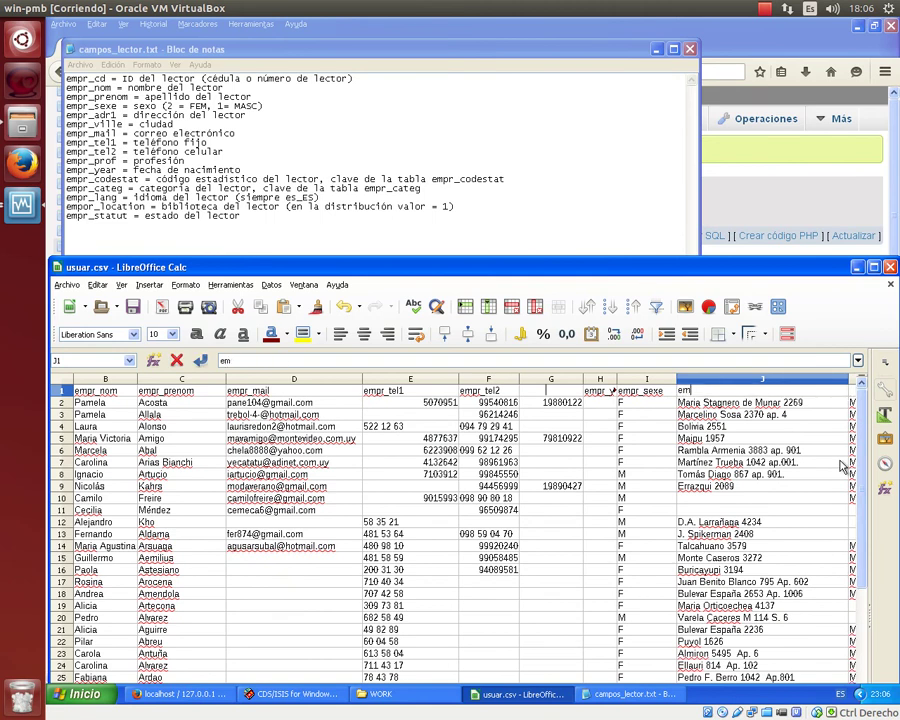
pyautogui.write('pr_adr1')
pyautogui.press('Tab')
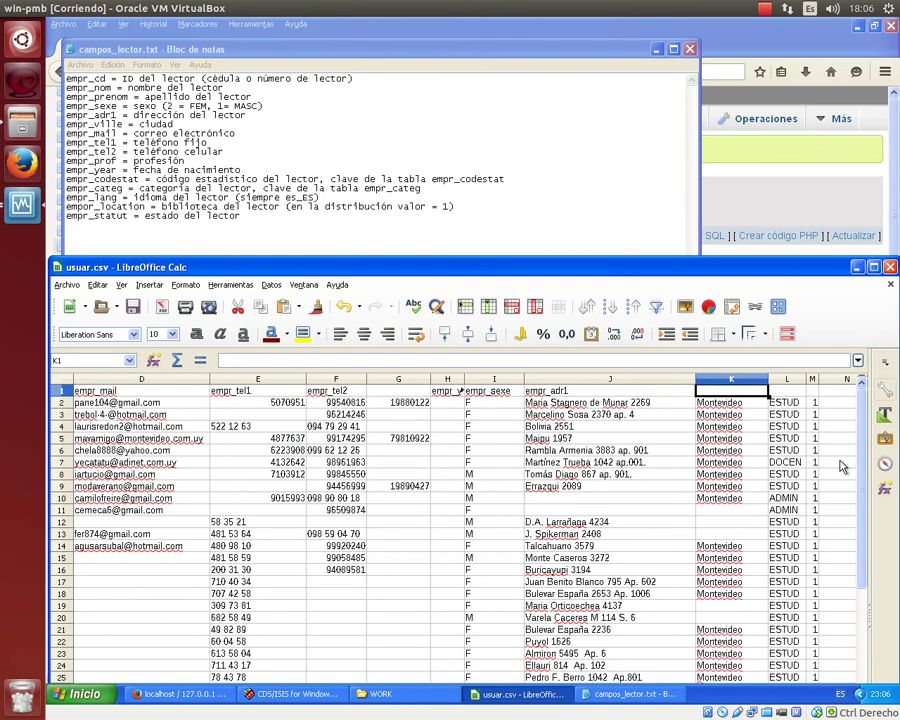
# Enter empr_ville, empr_categ and empr_codestat in K1–M1, then maximize the Calc window.
pyautogui.write('empr_vi')
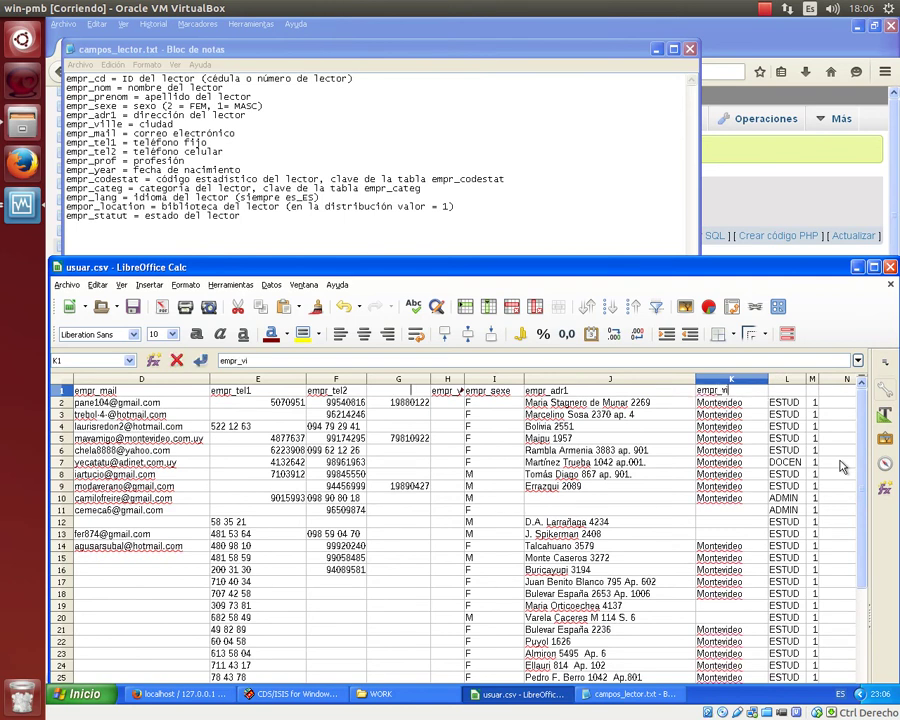
pyautogui.write('lle')
pyautogui.press('Tab')
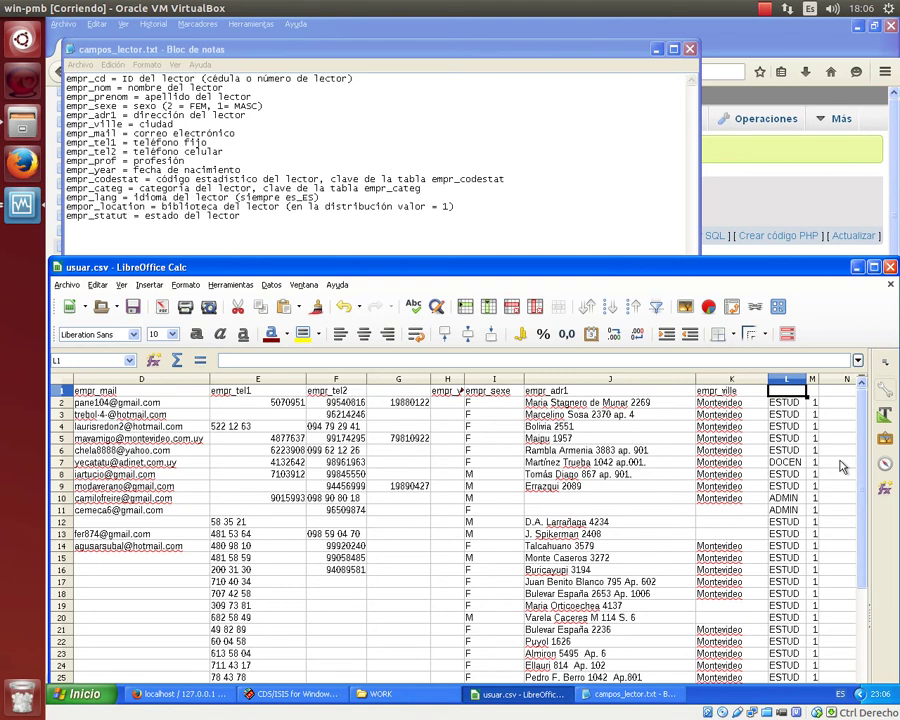
pyautogui.write('empr_categ')
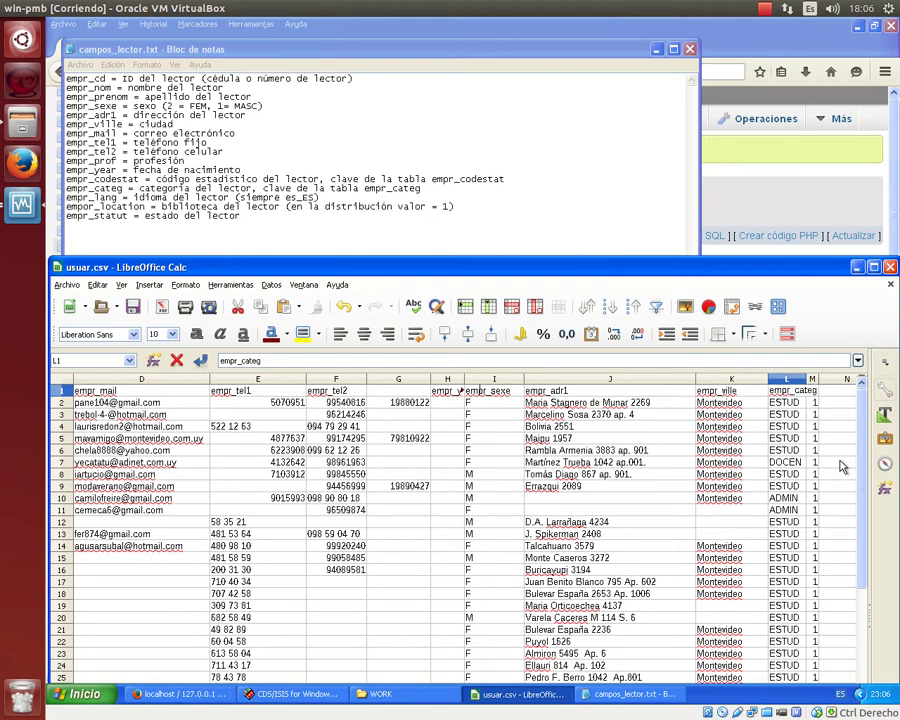
pyautogui.press('Tab')
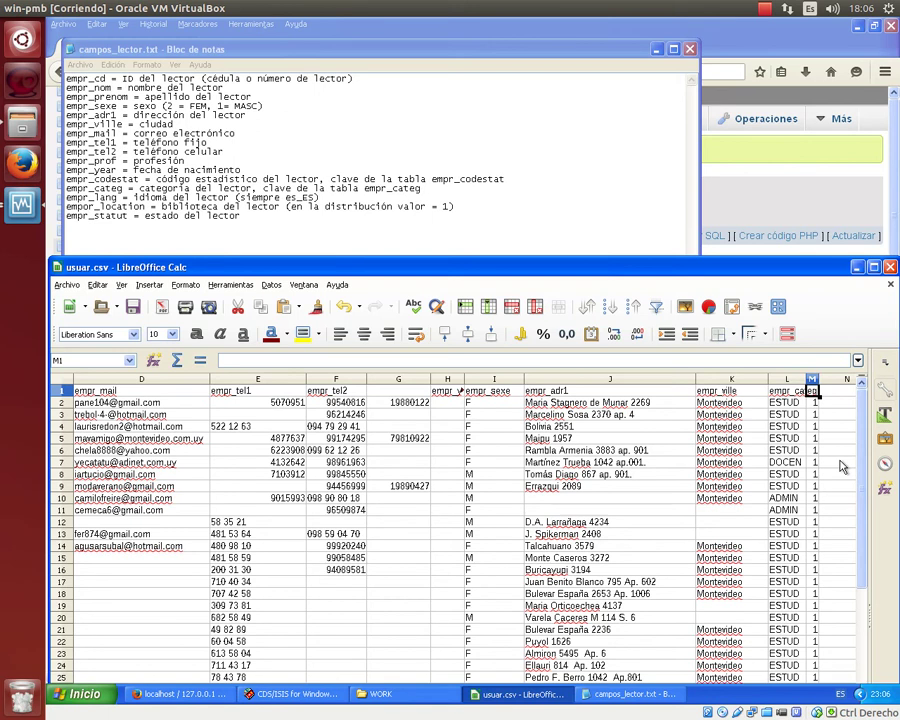
pyautogui.write('empr_codestat')
pyautogui.press('Return')
pyautogui.press('Up')
pyautogui.press('Left')
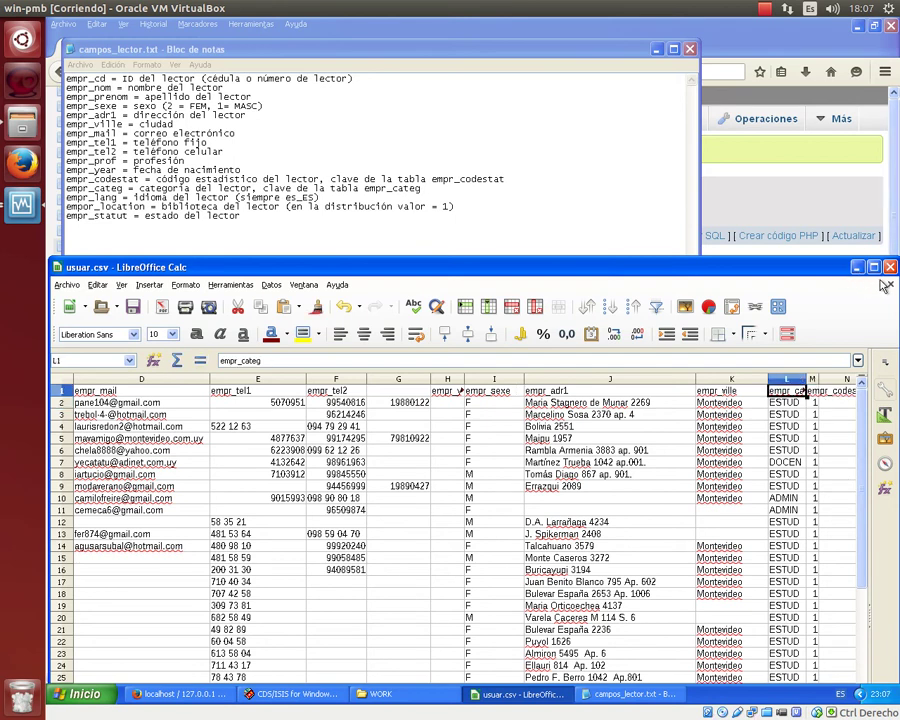
pyautogui.doubleClick(703, 268)
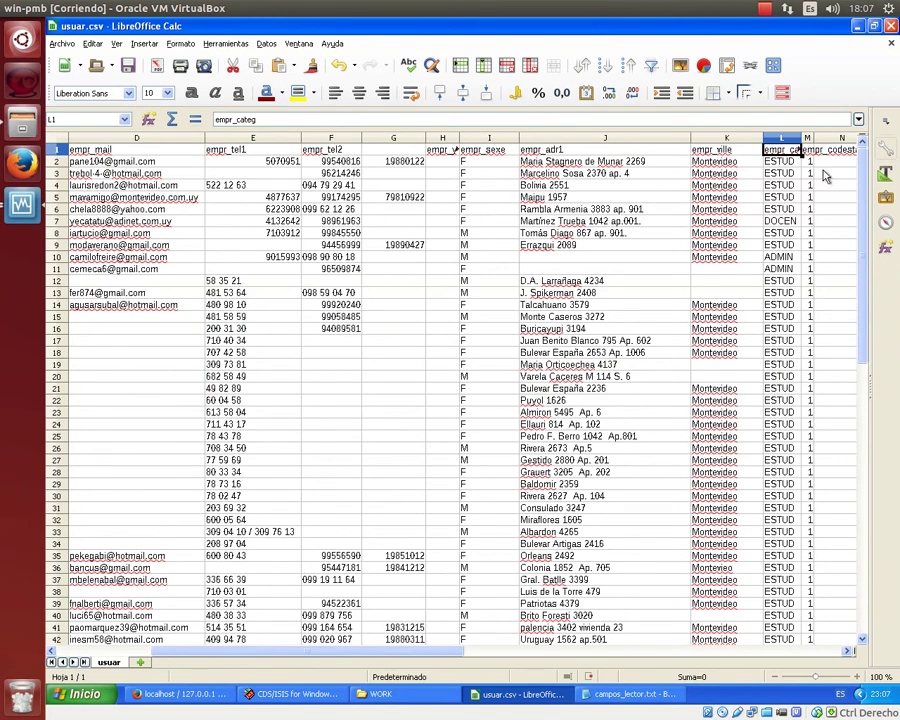
# Widen column L so empr_categ shows fully, then bring campos_lector.txt notes forward.
pyautogui.moveTo(806, 138); pyautogui.dragTo(840, 140)
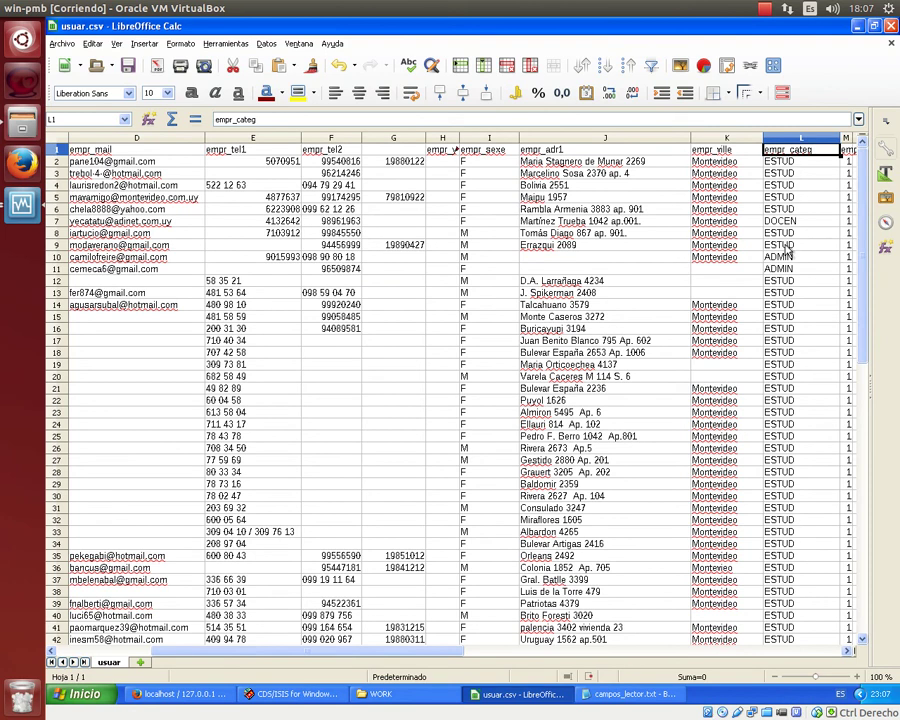
pyautogui.scroll(-7, 795, 398)
pyautogui.scroll(7, 795, 398)
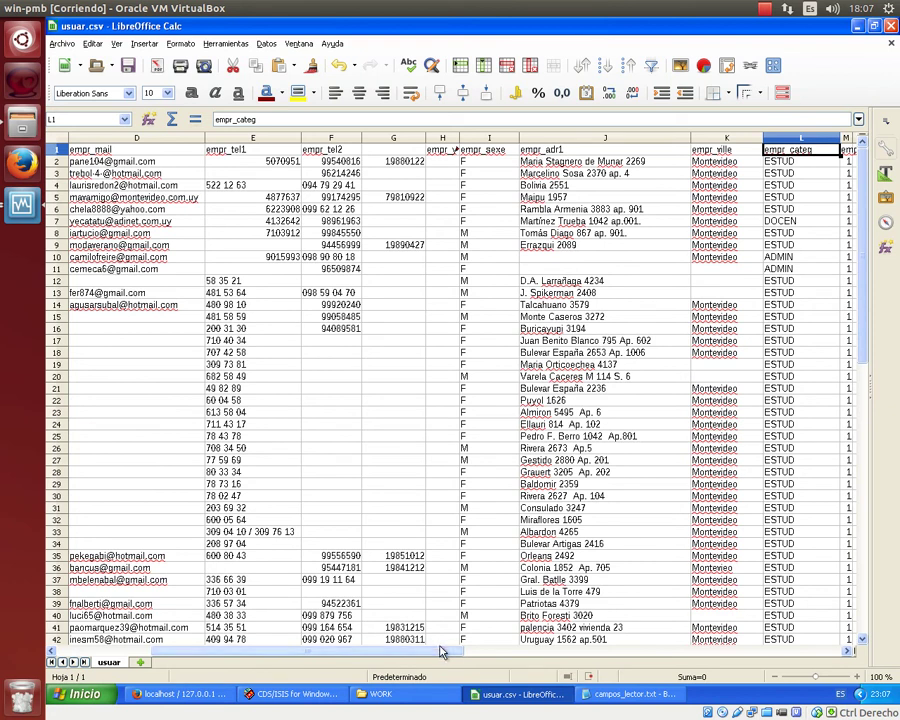
pyautogui.moveTo(442, 650); pyautogui.dragTo(513, 665)
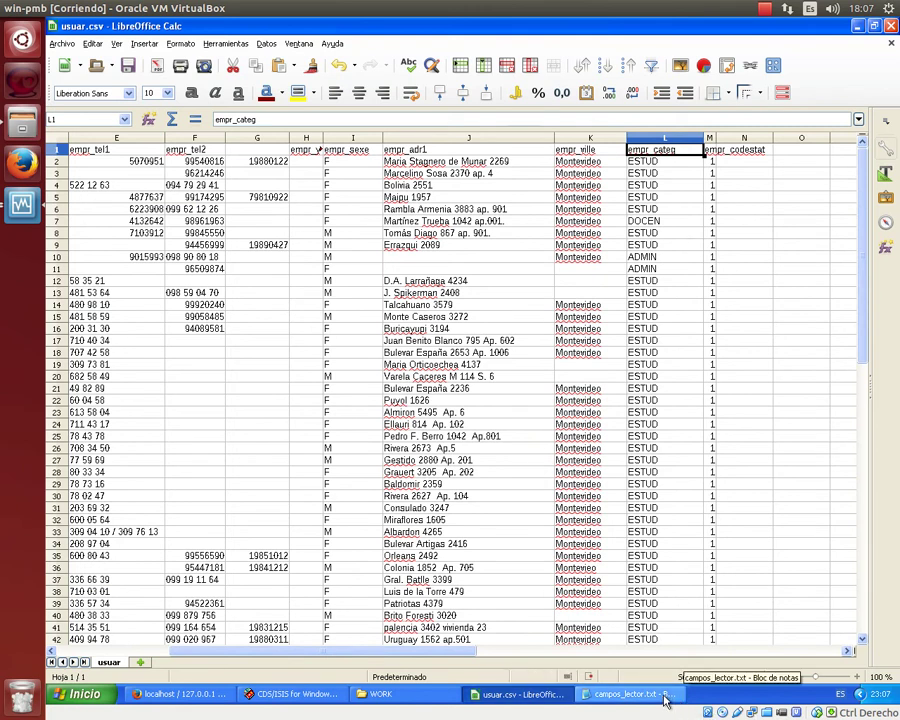
pyautogui.click(630, 694)
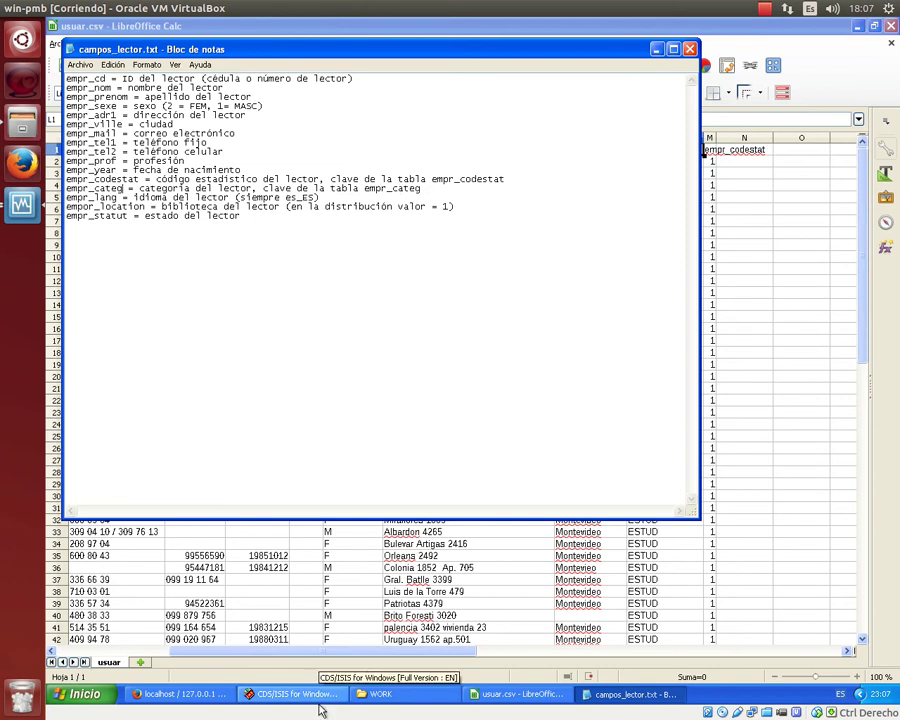
# Browse phpMyAdmin's empr_categ table for category IDs, then select column L in usuar.csv.
pyautogui.click(197, 693)
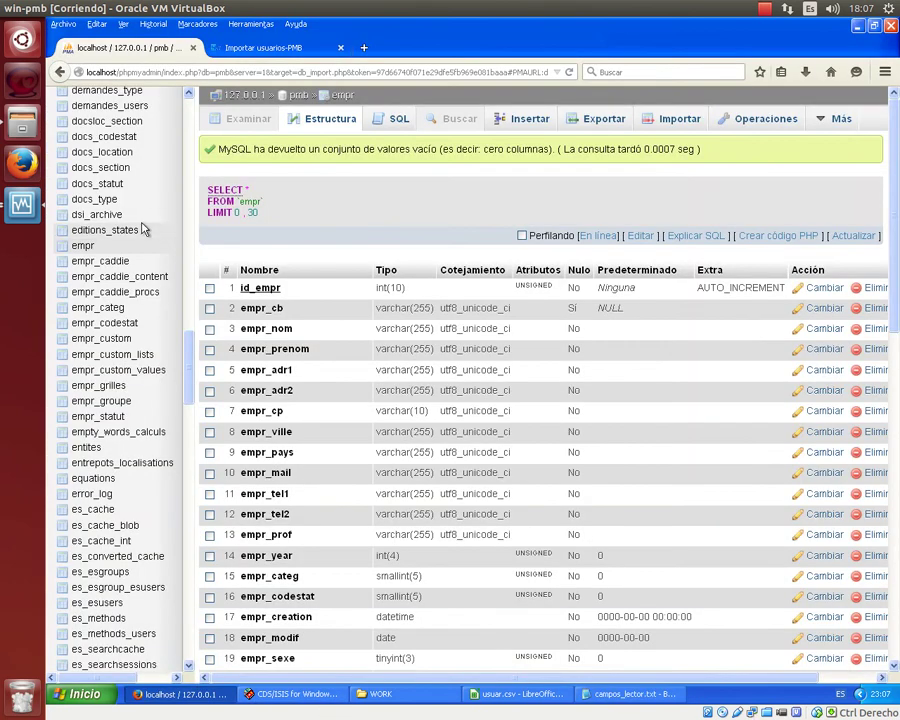
pyautogui.scroll(5, 144, 230)
pyautogui.scroll(3, 146, 230)
pyautogui.scroll(-10, 146, 230)
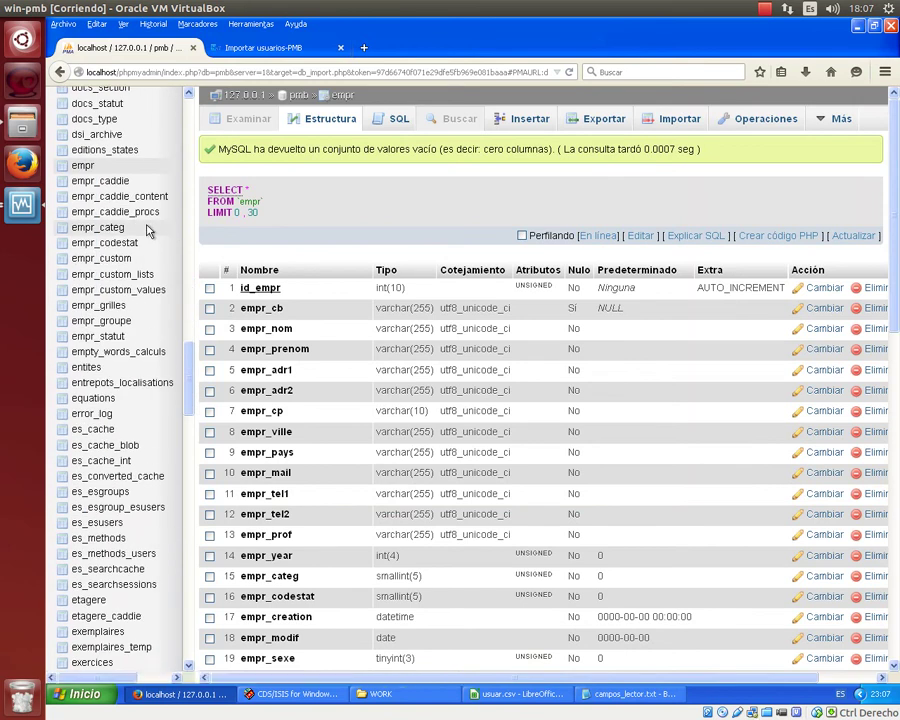
pyautogui.scroll(-5, 148, 231)
pyautogui.scroll(-3, 150, 231)
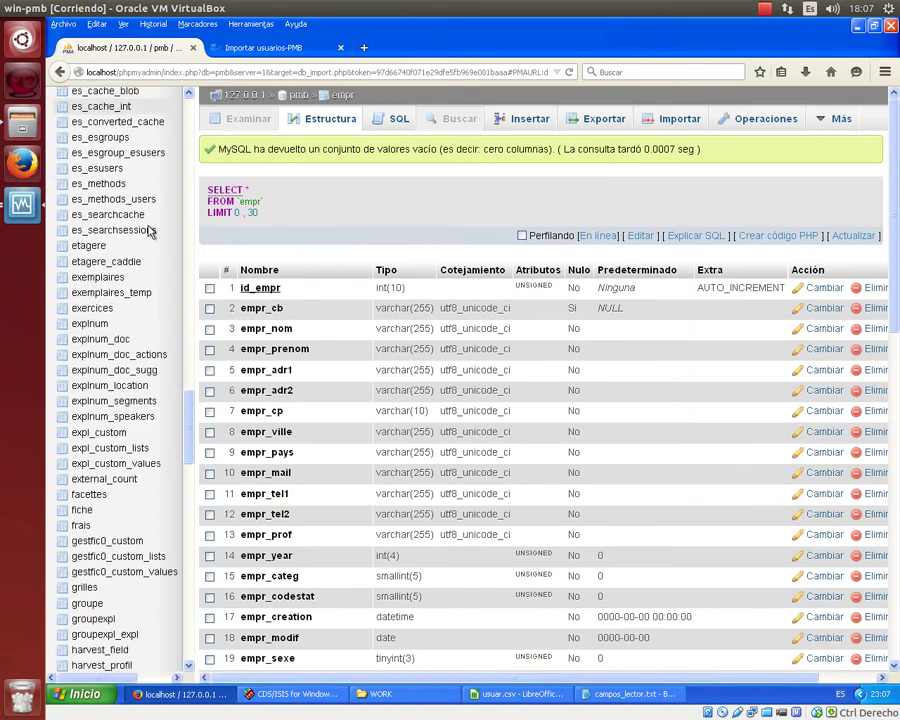
pyautogui.scroll(-3, 110, 305)
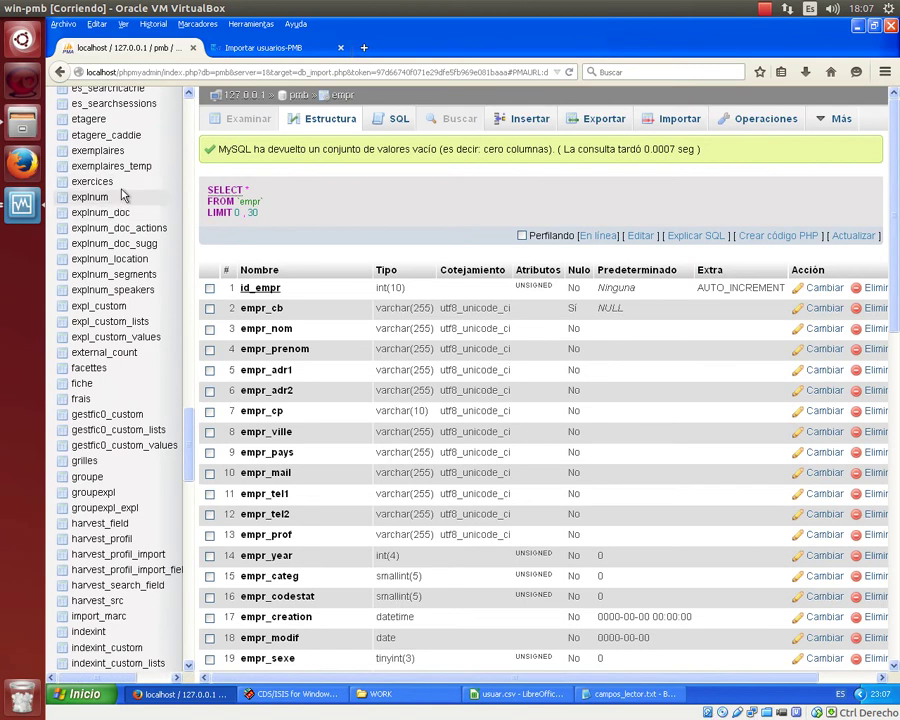
pyautogui.scroll(3, 141, 183)
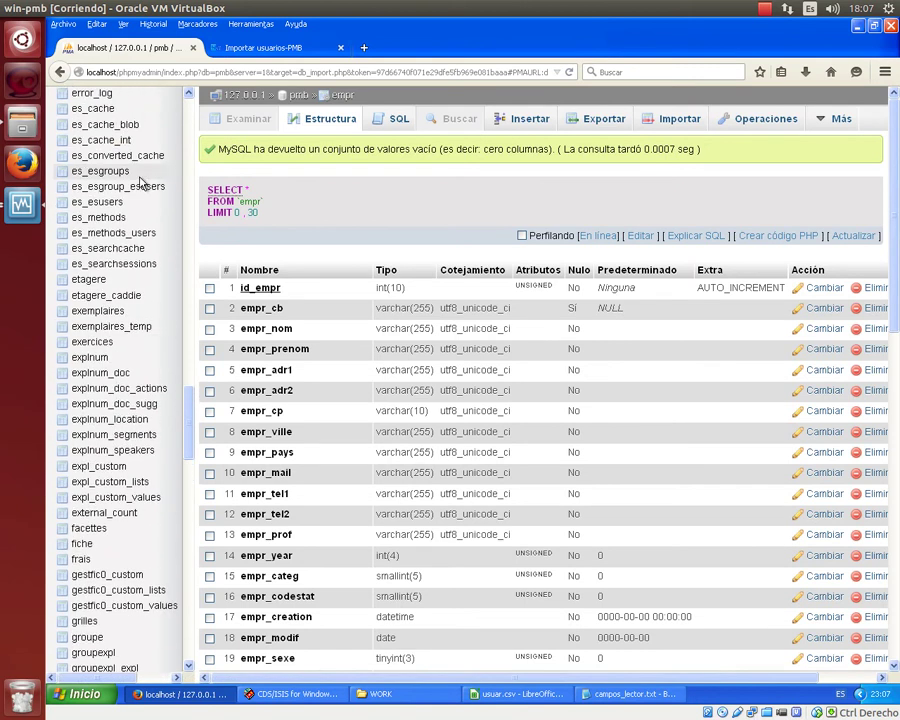
pyautogui.scroll(8, 141, 183)
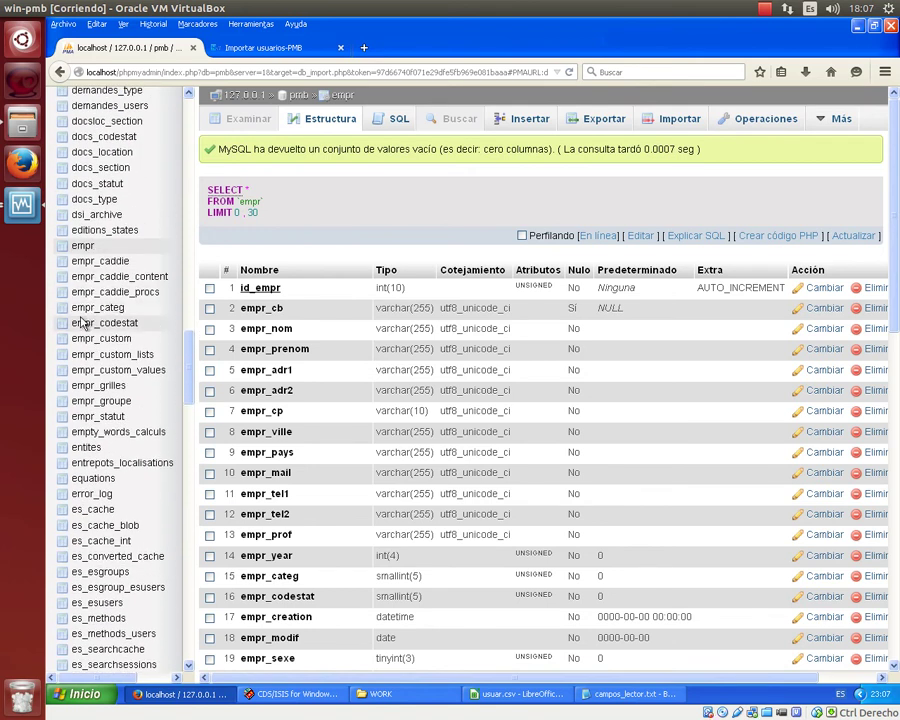
pyautogui.click(86, 310)
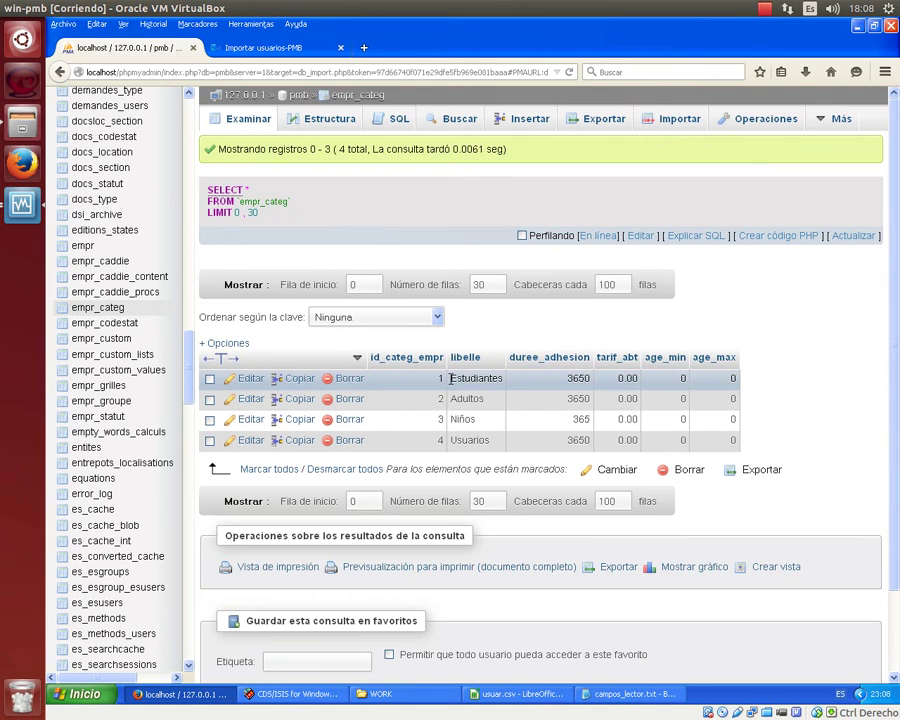
pyautogui.click(512, 695)
pyautogui.click(657, 163)
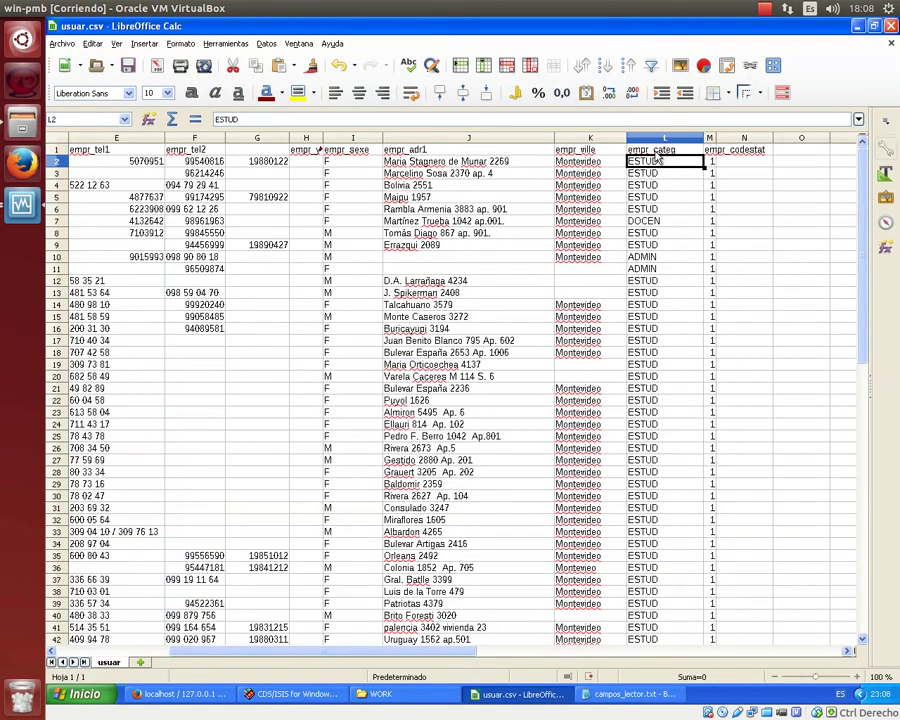
# Replace every ESTUD in column L with 1, then recheck the category IDs in phpMyAdmin.
pyautogui.hotkey('ctrl', 'space')
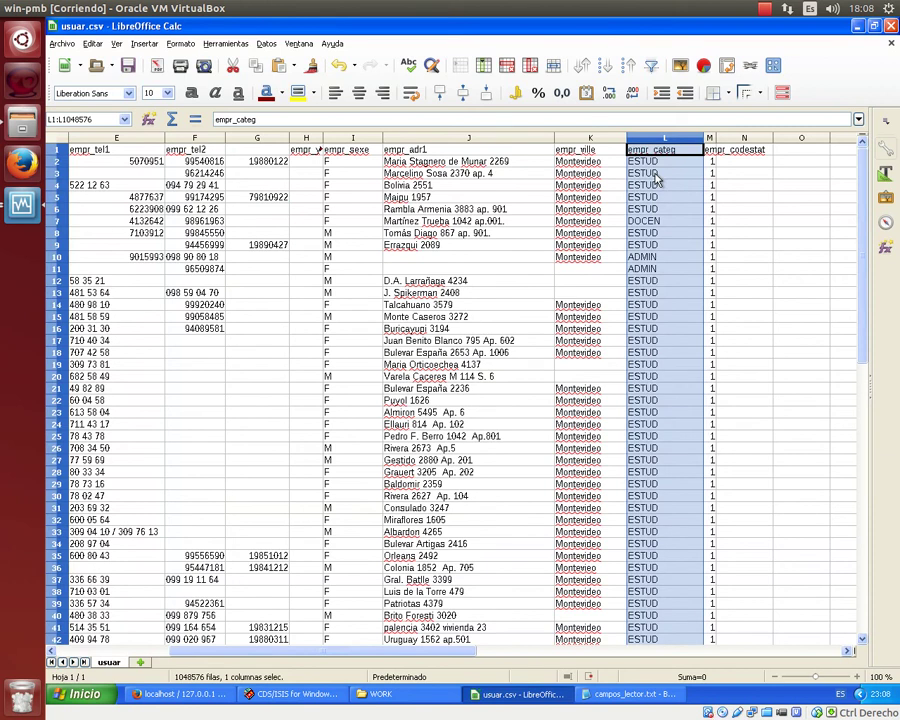
pyautogui.hotkey('ctrl', 'h')
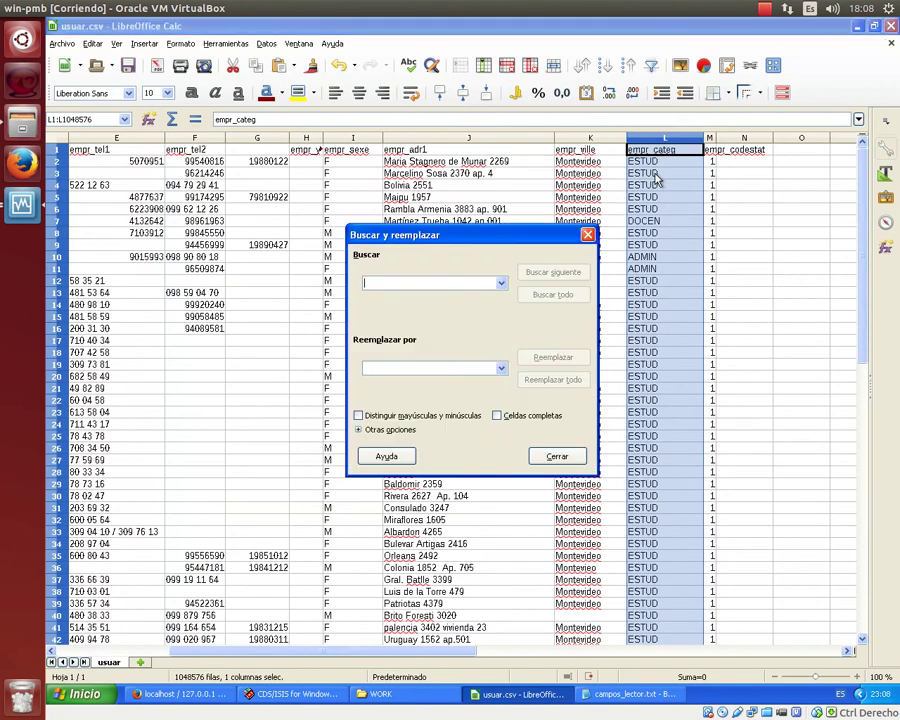
pyautogui.write('ESTUD')
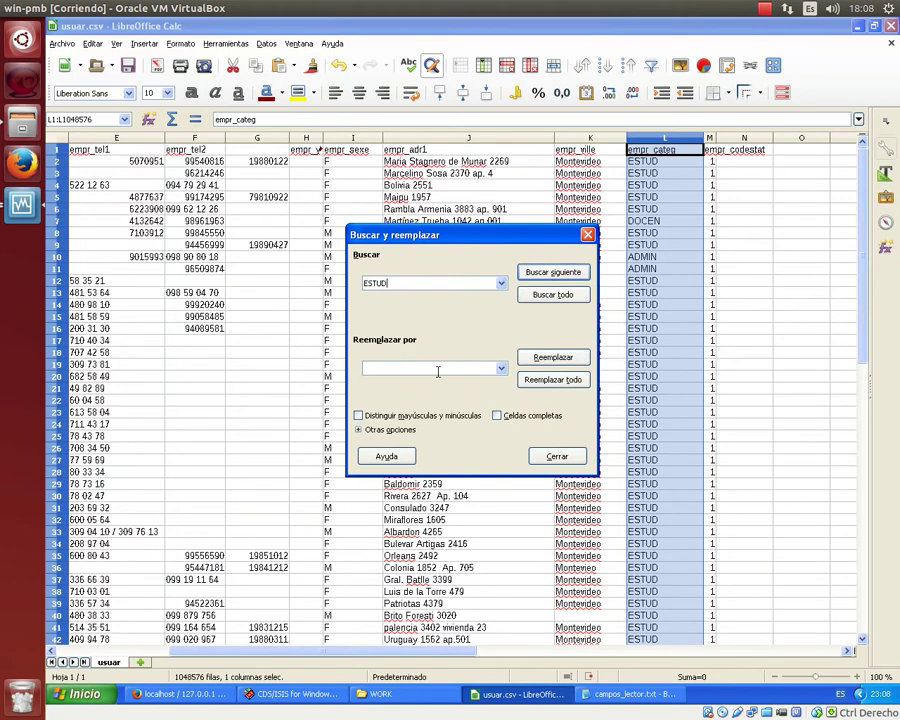
pyautogui.write('1')
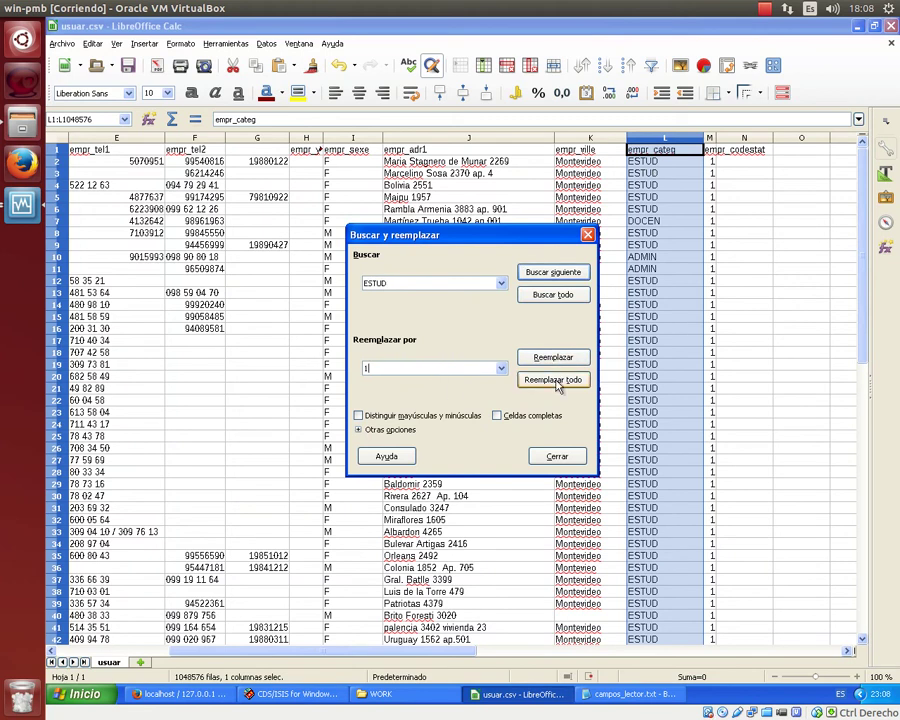
pyautogui.click(555, 379)
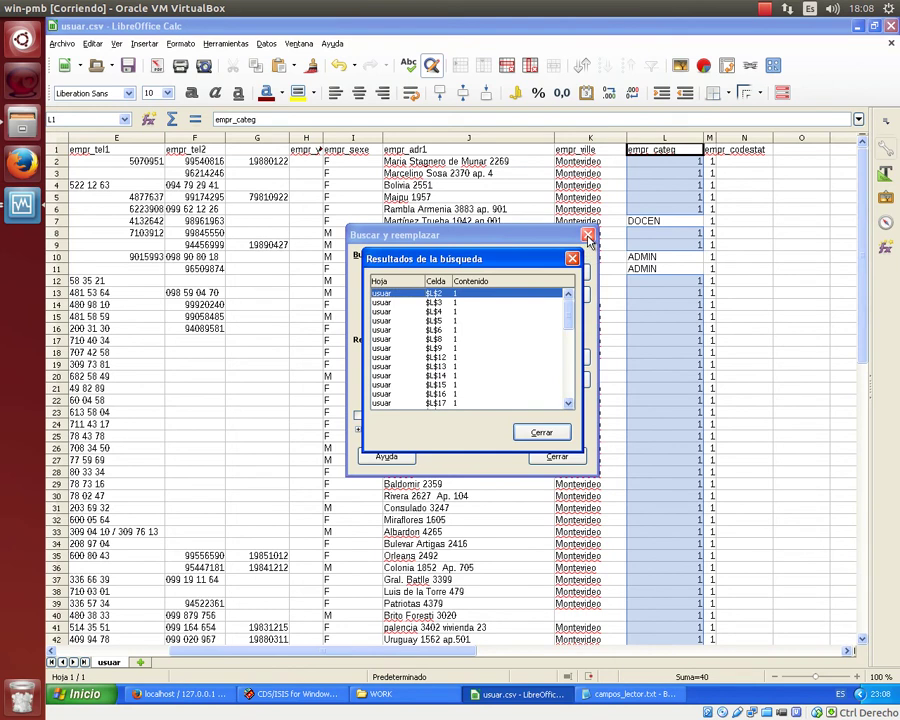
pyautogui.click(539, 432)
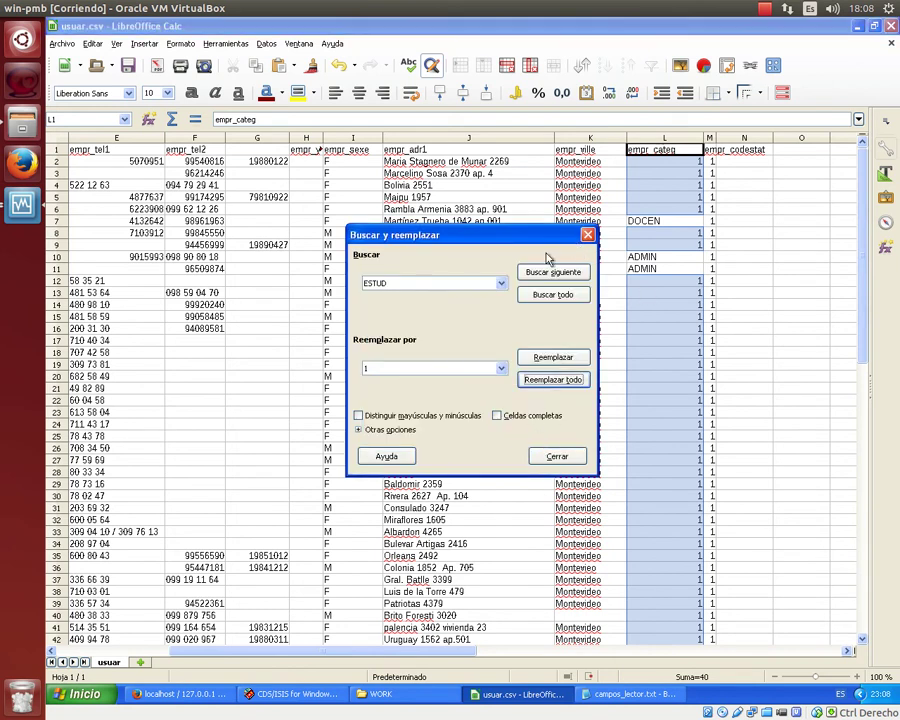
pyautogui.click(589, 234)
pyautogui.scroll(-7, 613, 406)
pyautogui.scroll(4, 645, 262)
pyautogui.scroll(3, 576, 360)
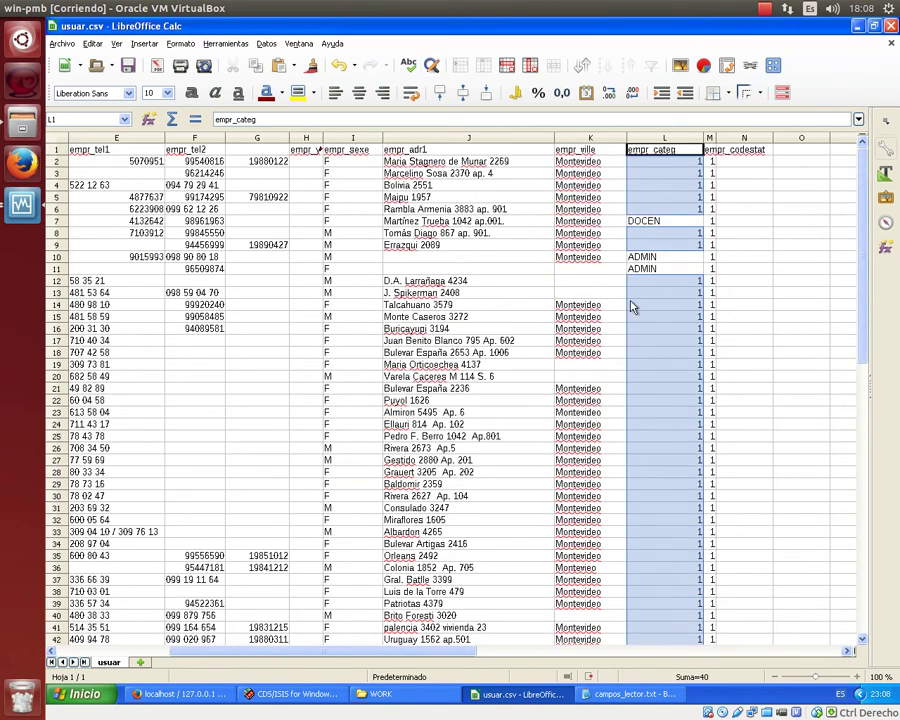
pyautogui.scroll(-5, 610, 365)
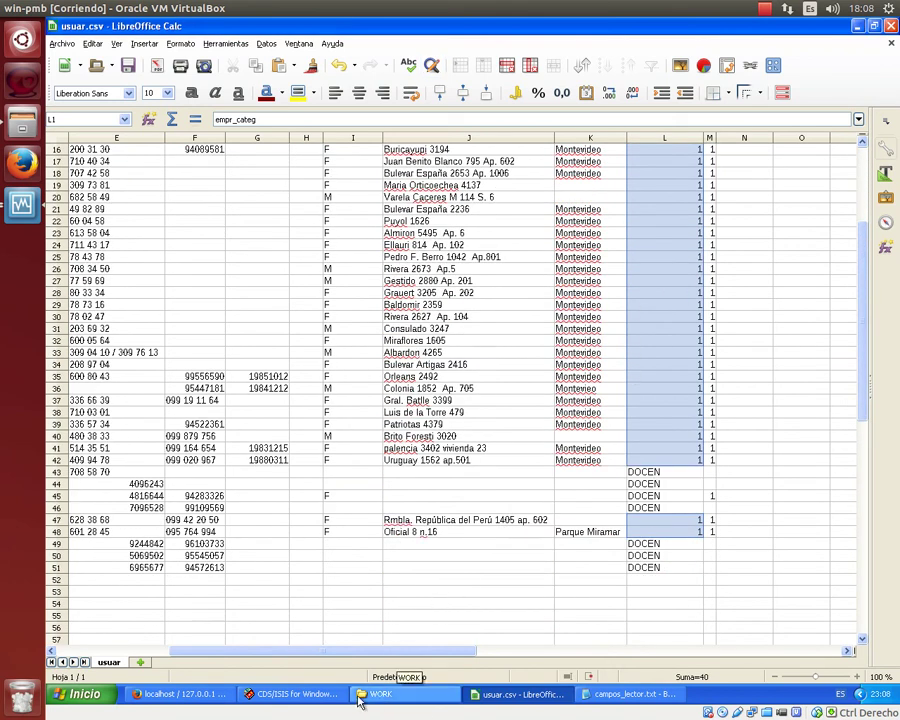
pyautogui.click(175, 694)
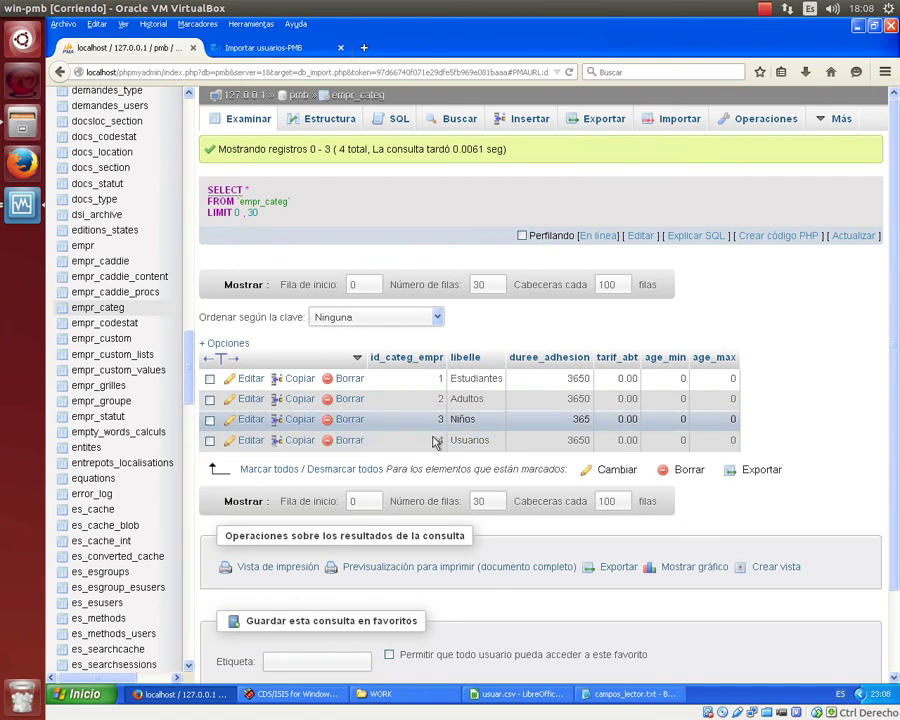
# Replace every DOCEN in the empr_categ column with 4.
pyautogui.click(559, 694)
pyautogui.scroll(5, 670, 434)
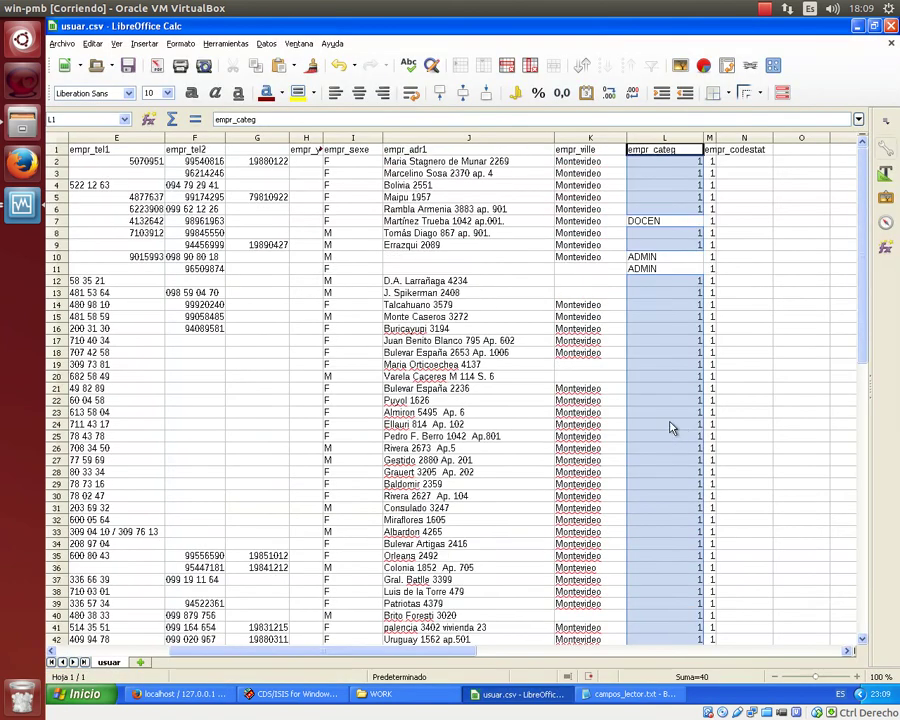
pyautogui.click(650, 221)
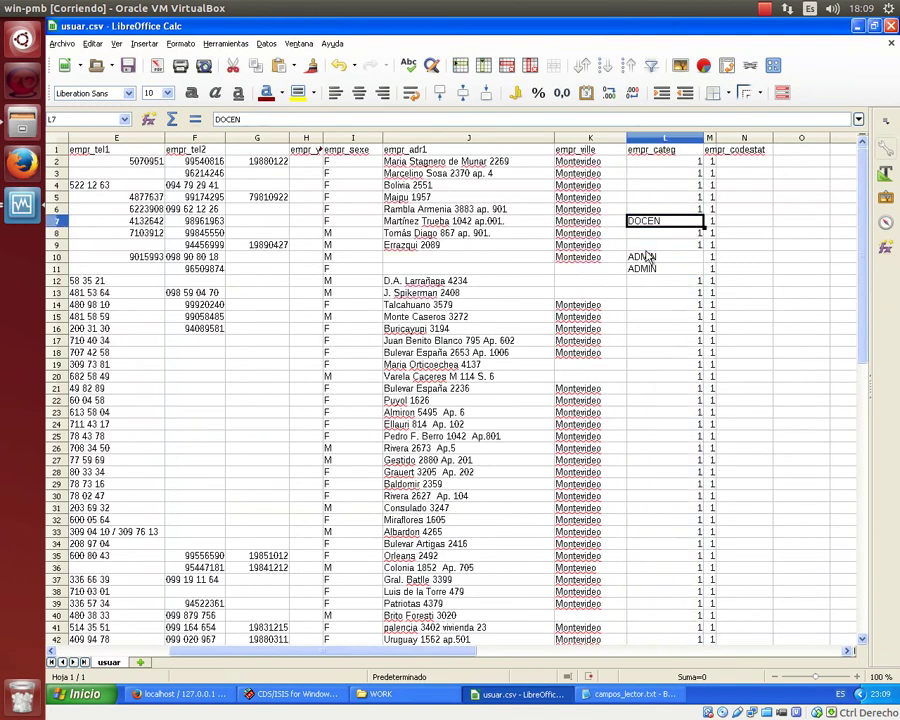
pyautogui.click(668, 137)
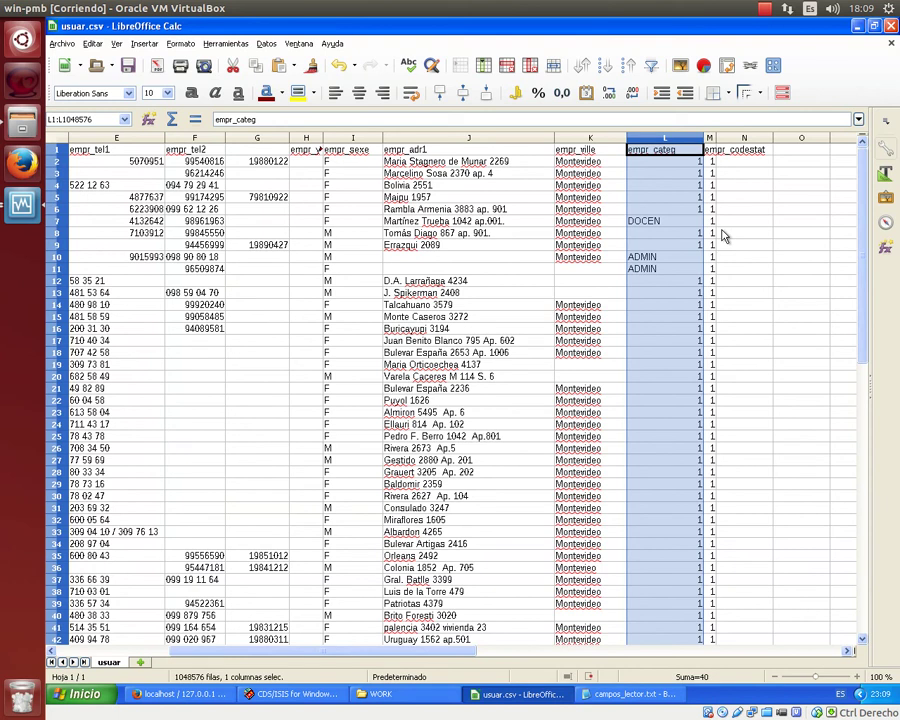
pyautogui.hotkey('ctrl', 'h')
pyautogui.write('do')
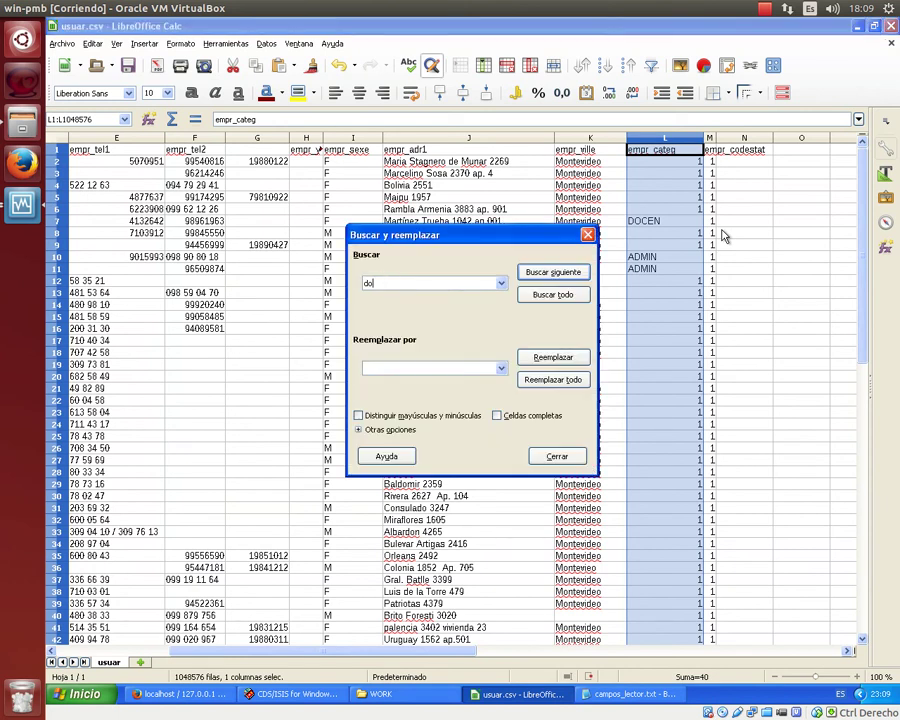
pyautogui.press('BackSpace')
pyautogui.write('D')
pyautogui.click(444, 369)
pyautogui.write('4')
pyautogui.click(532, 379)
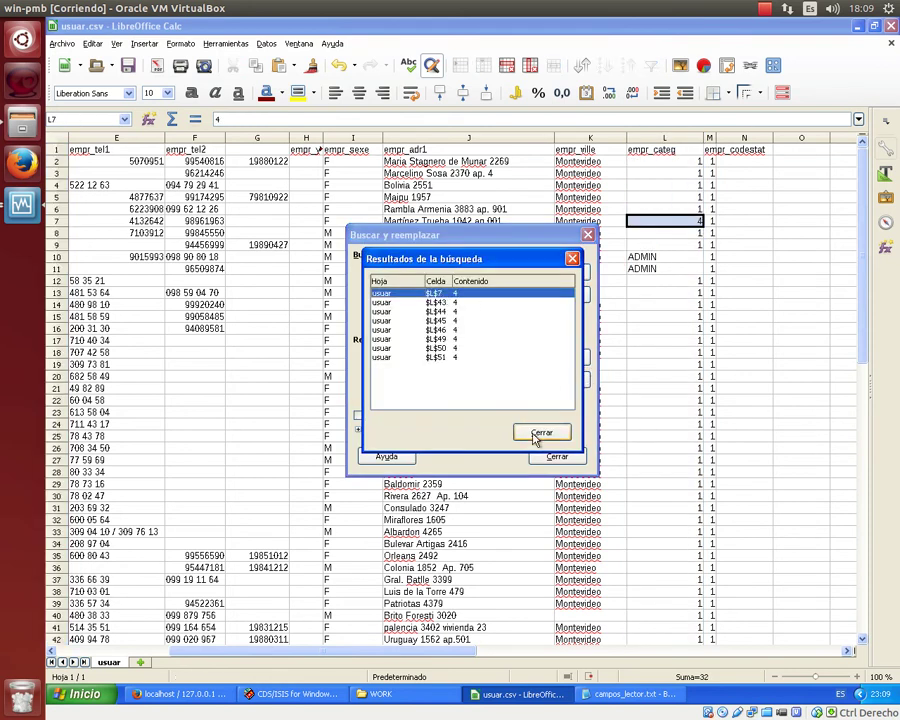
pyautogui.click(538, 431)
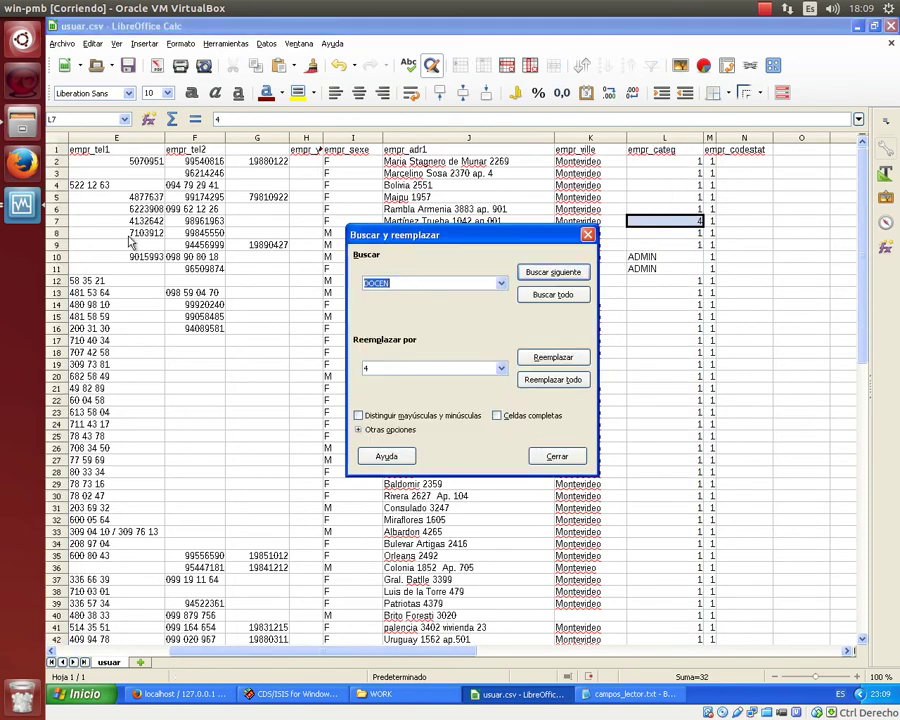
# Replace the ADMIN entries in column L with 4 as well.
pyautogui.write('ADMI')
pyautogui.press('Escape')
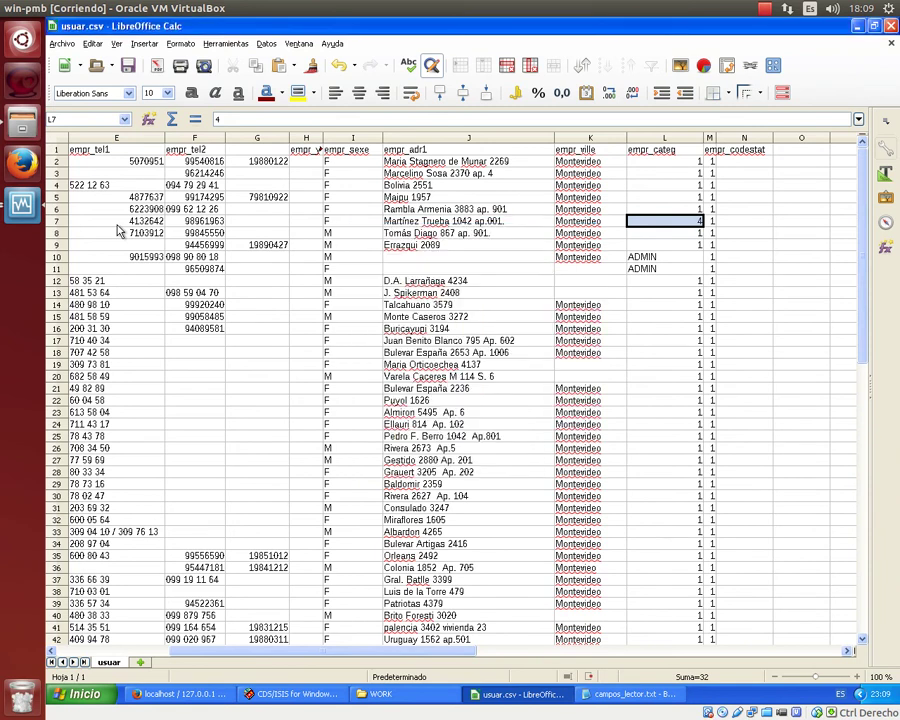
pyautogui.click(655, 137)
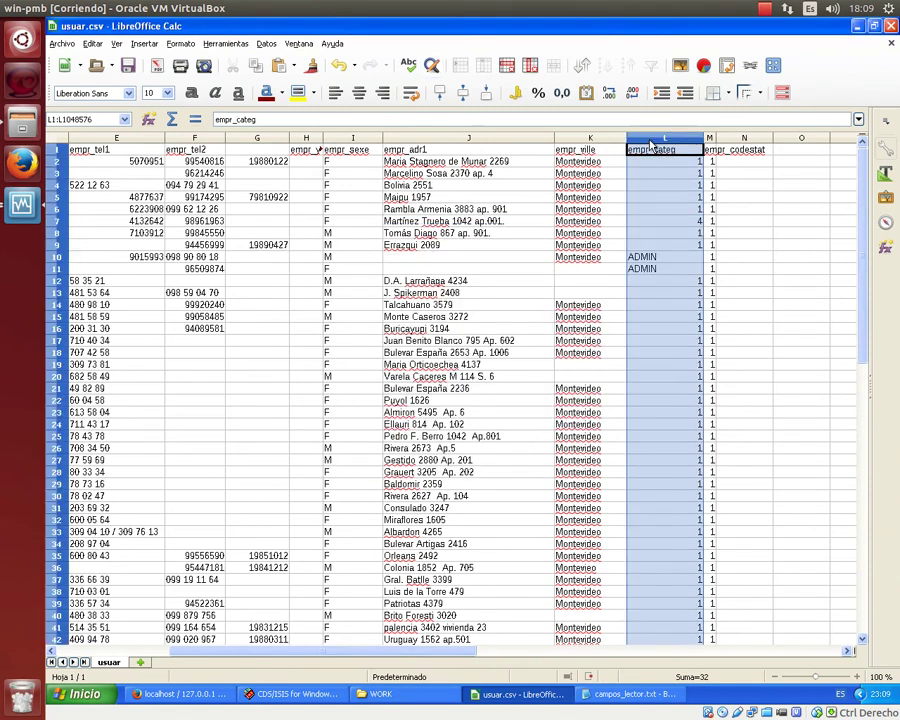
pyautogui.hotkey('ctrl', 'h')
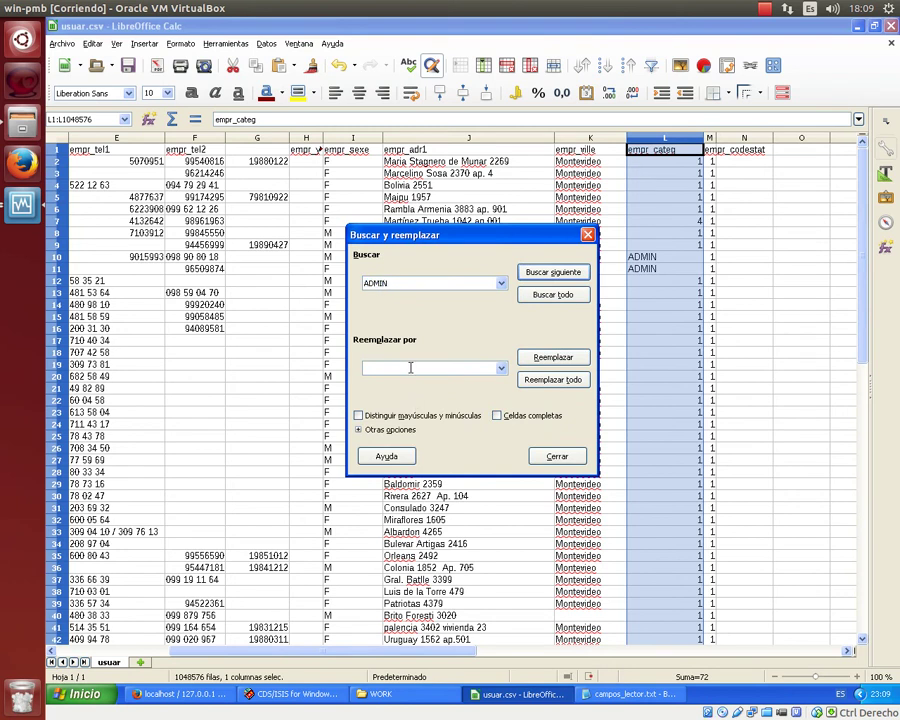
pyautogui.click(560, 380)
pyautogui.click(534, 428)
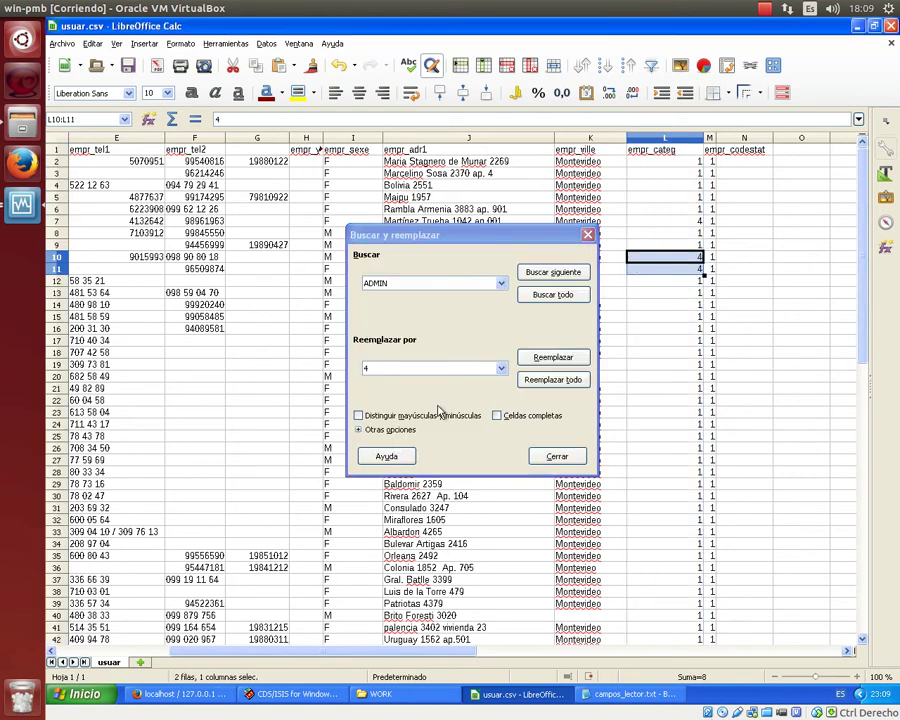
pyautogui.click(589, 234)
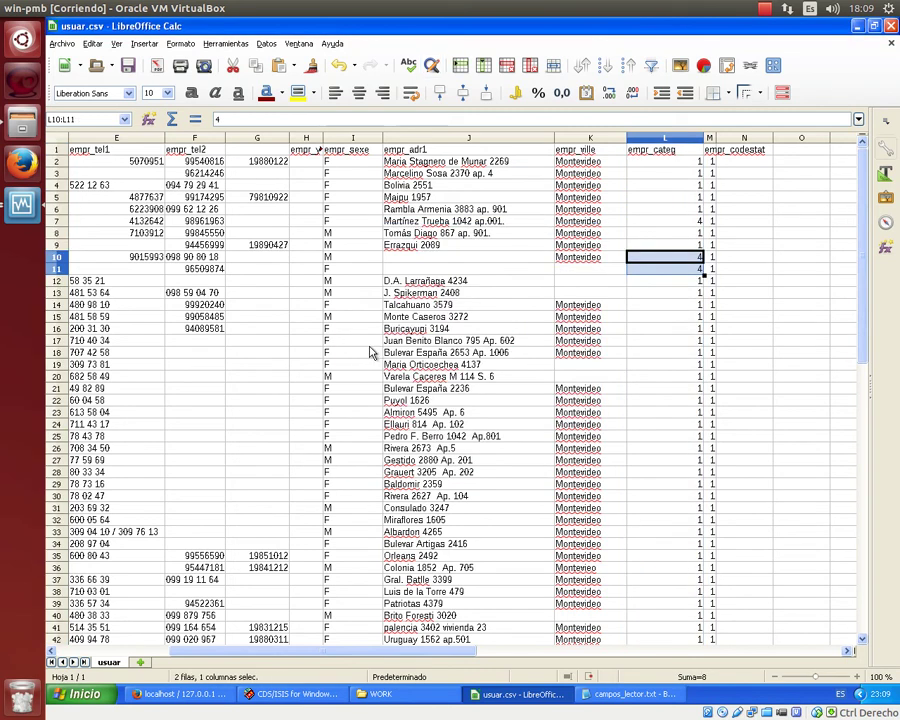
pyautogui.scroll(-8, 370, 350)
pyautogui.scroll(8, 370, 355)
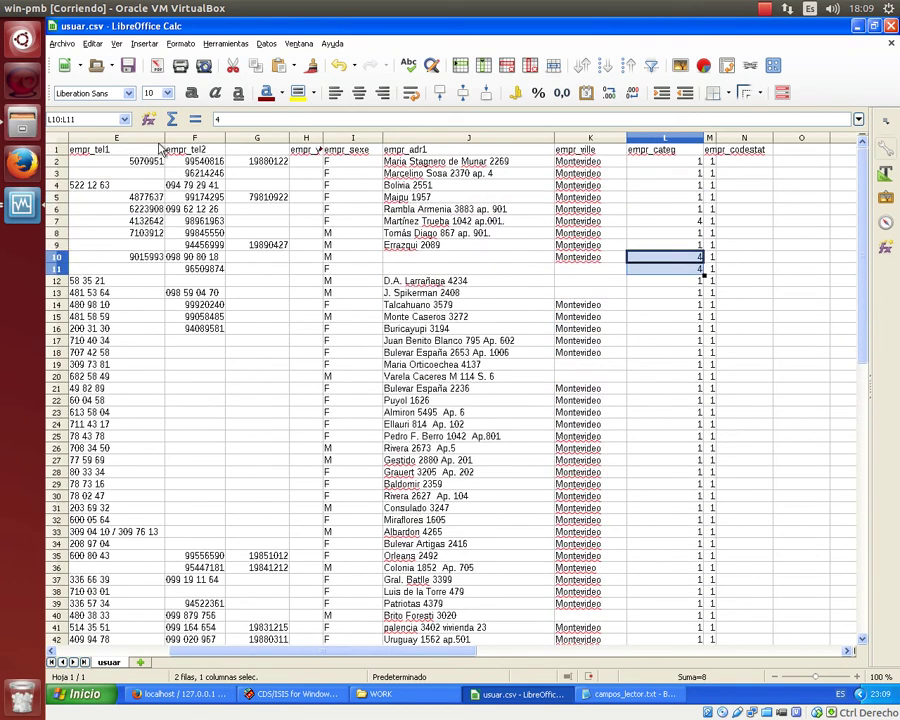
# Overwrite usuar.csv as CSV text with ';' field delimiter and UTF-8 encoding.
pyautogui.click(64, 45)
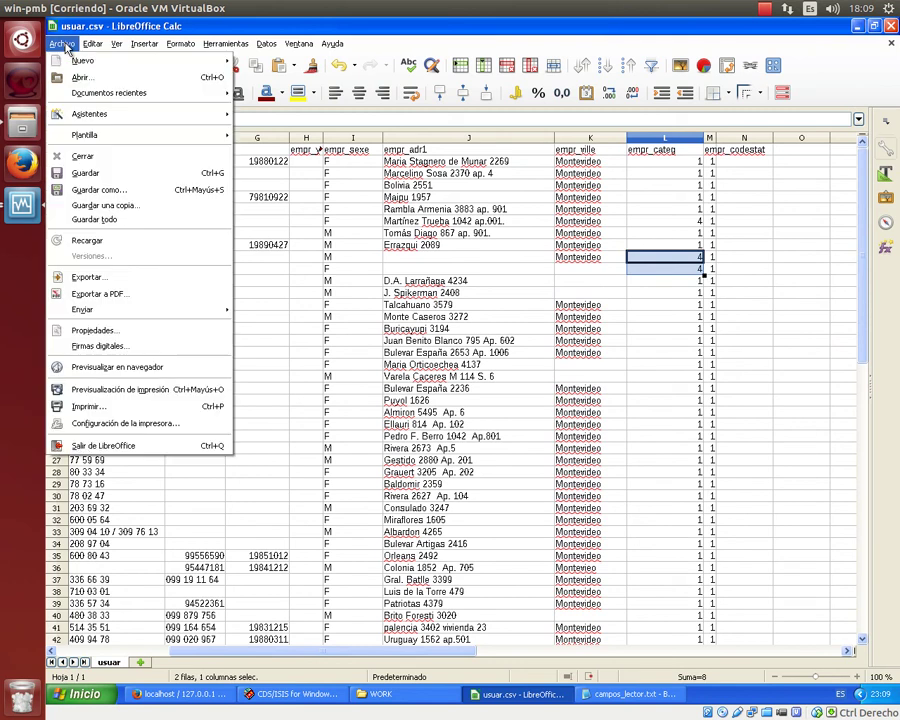
pyautogui.click(100, 190)
pyautogui.click(404, 511)
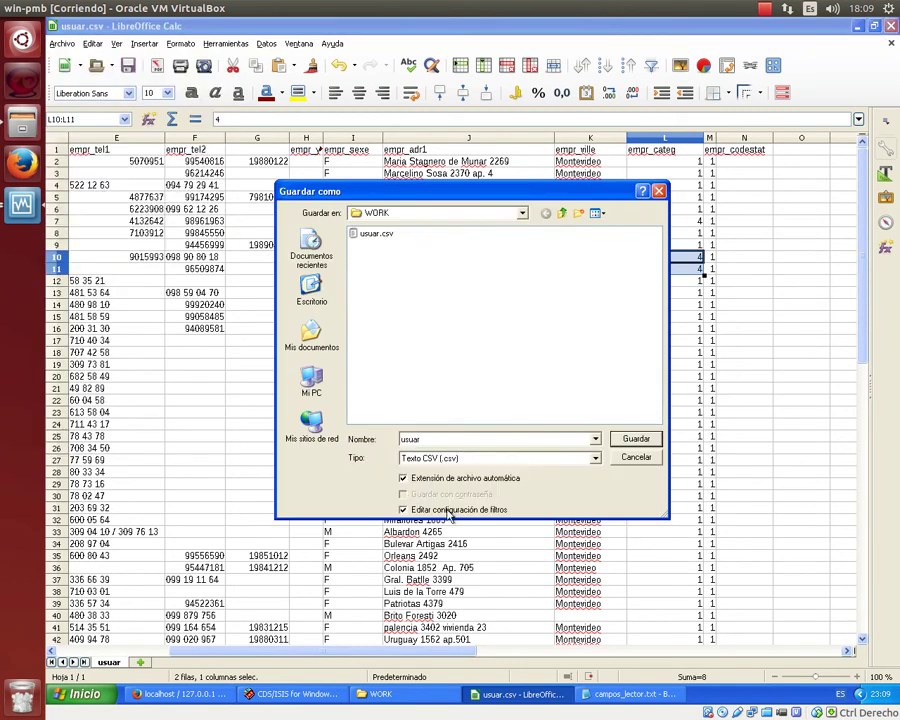
pyautogui.click(636, 441)
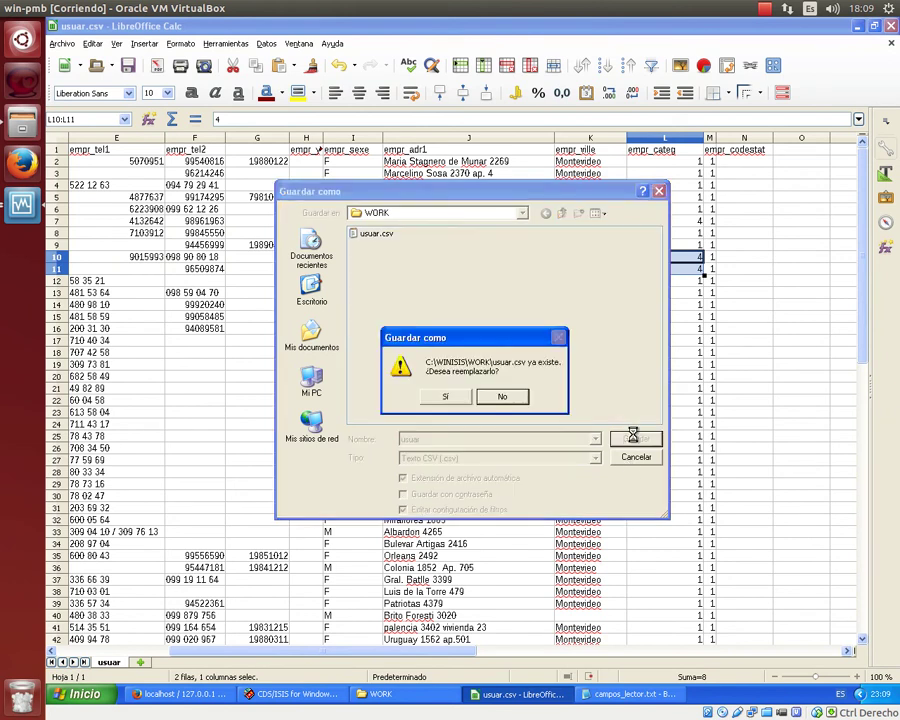
pyautogui.click(437, 396)
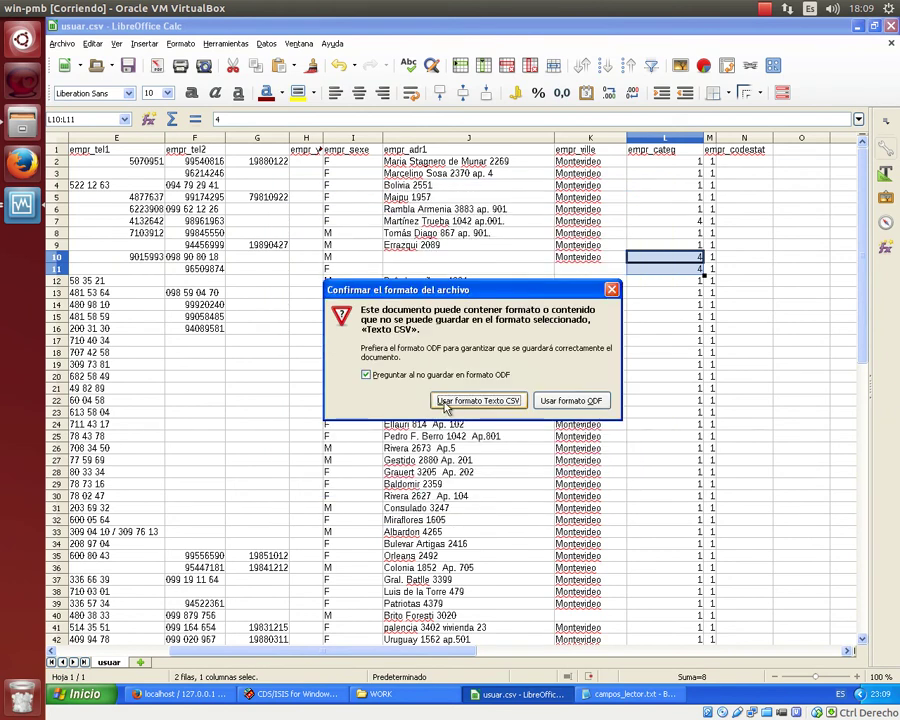
pyautogui.click(467, 403)
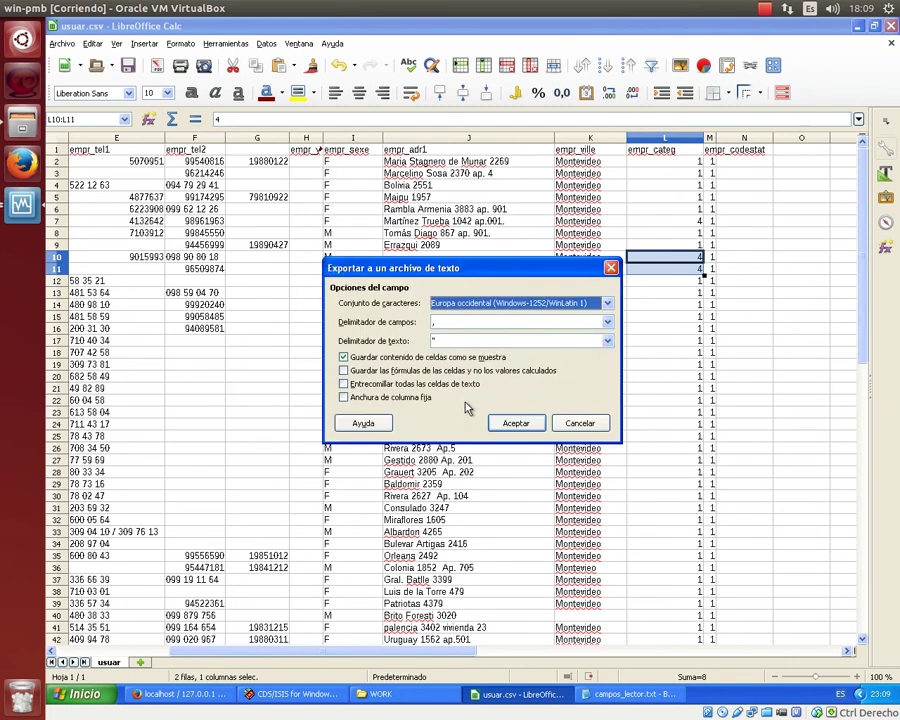
pyautogui.press('Tab')
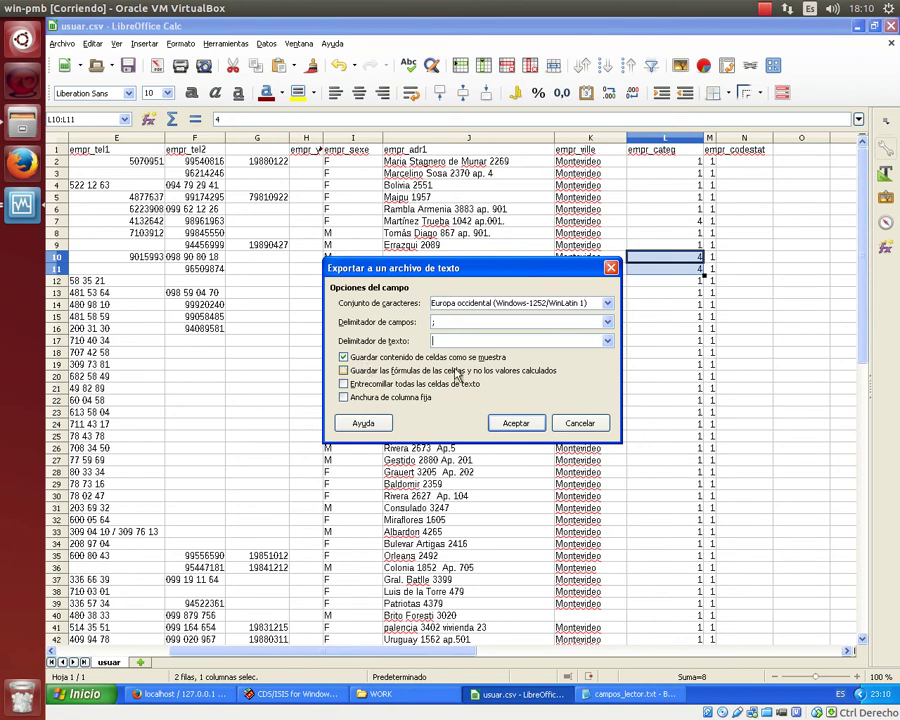
pyautogui.click(607, 302)
pyautogui.scroll(-1, 506, 370)
pyautogui.scroll(-2, 506, 370)
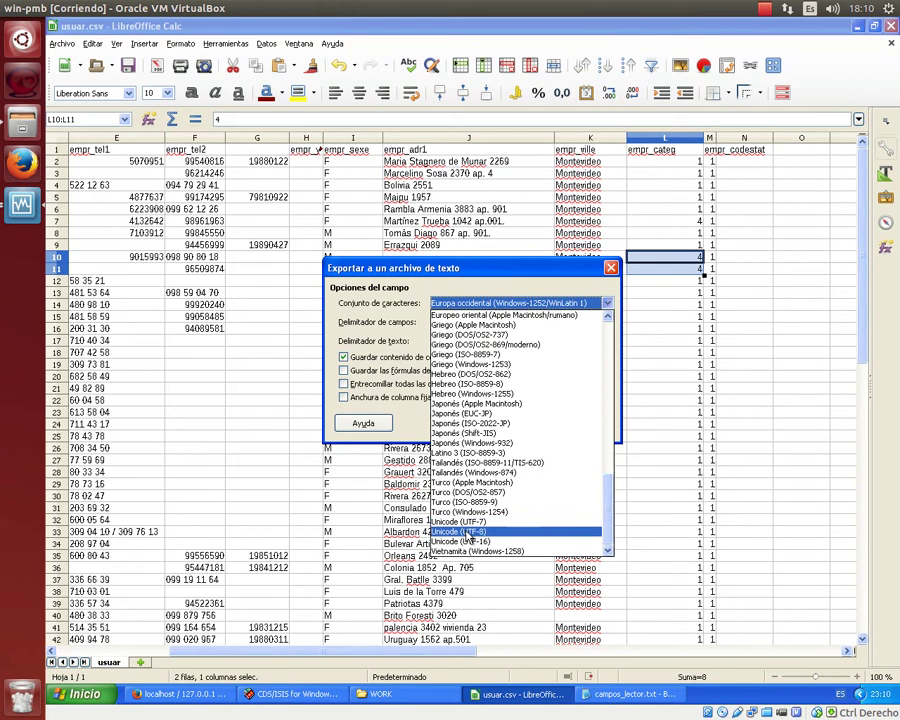
pyautogui.click(470, 535)
pyautogui.click(510, 430)
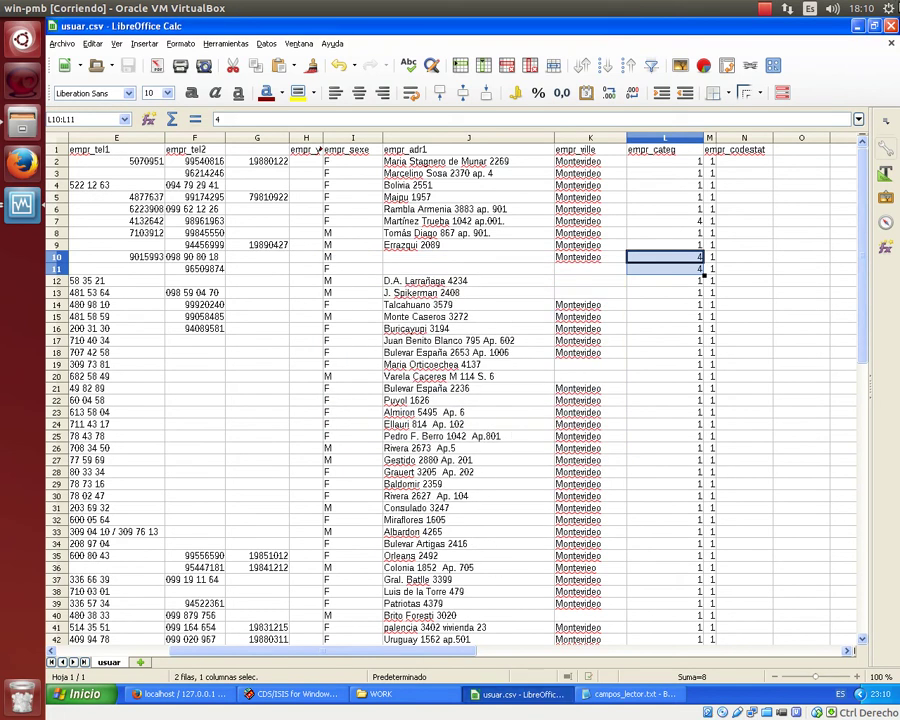
# Close Calc, dismiss the error message, and open usuar.csv in Notepad++.
pyautogui.click(890, 27)
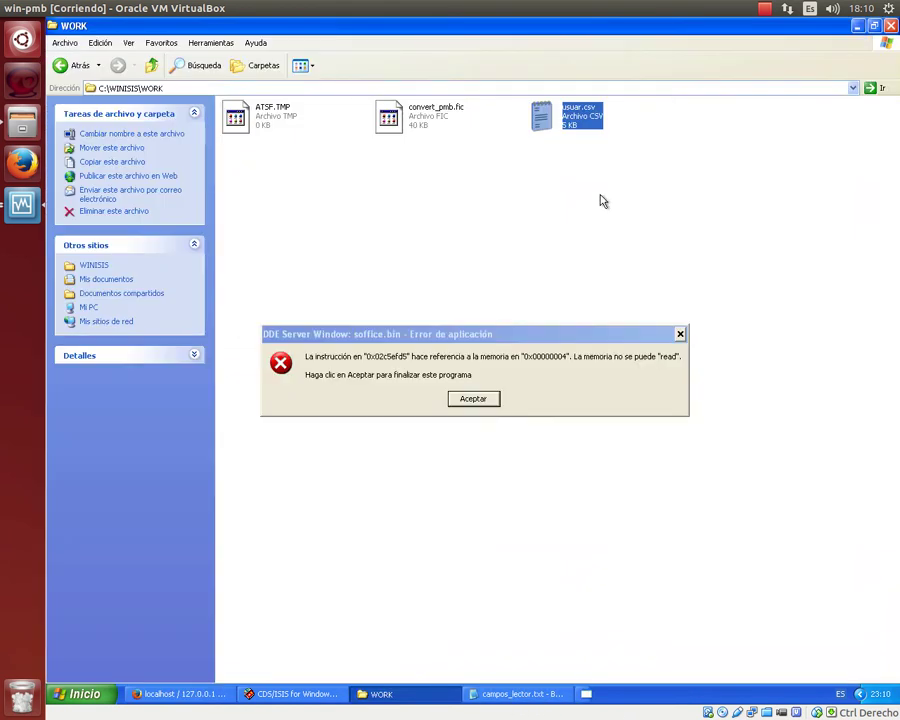
pyautogui.click(470, 400)
pyautogui.rightClick(572, 121)
pyautogui.click(607, 165)
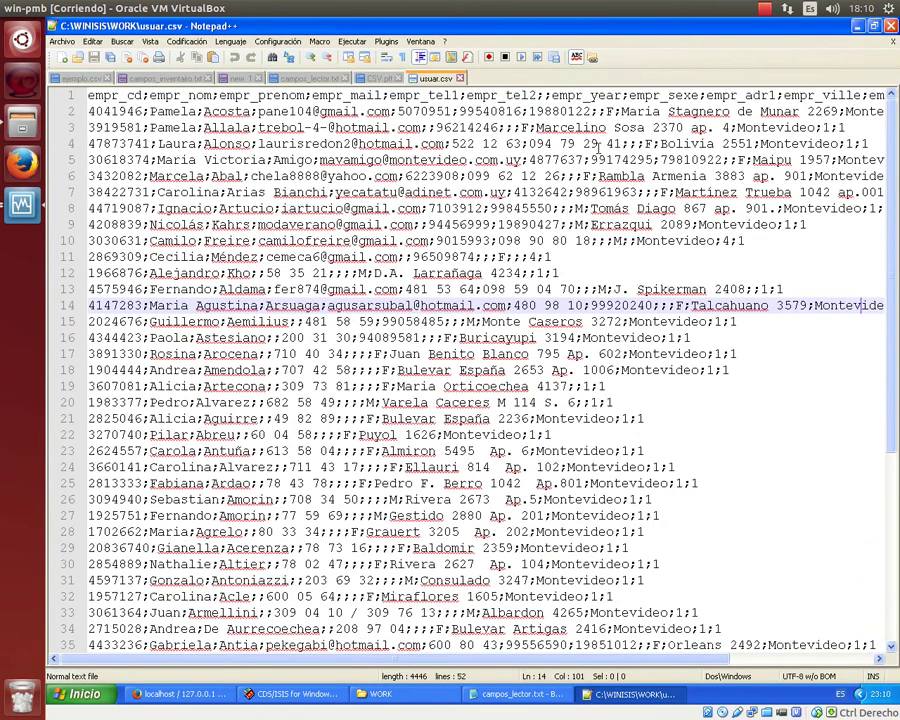
# Close Notepad++ and open usuar.csv from the WORK folder in LibreOffice Calc.
pyautogui.click(890, 26)
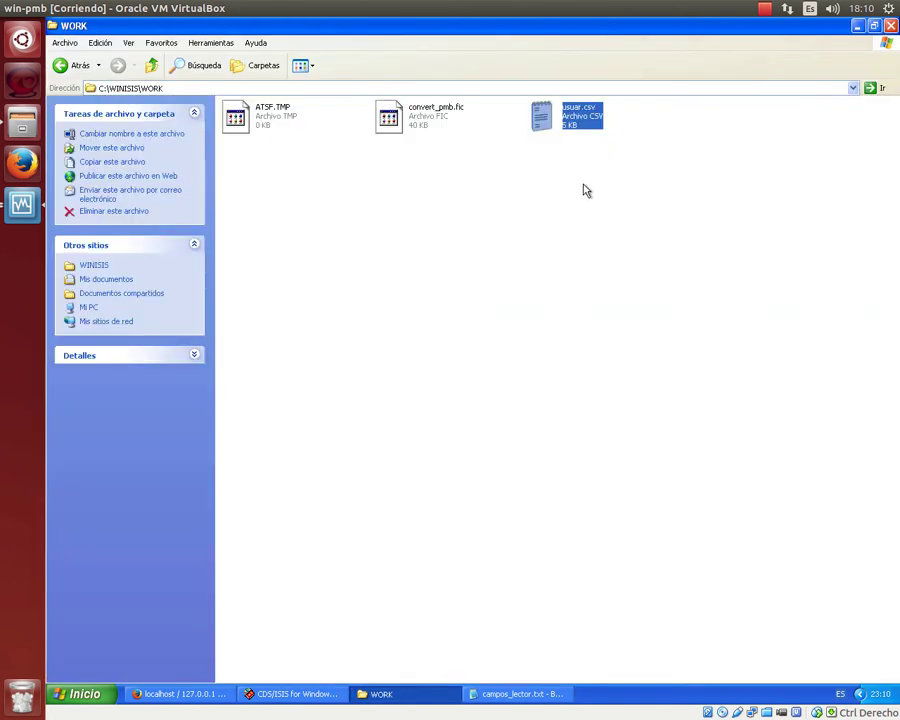
pyautogui.rightClick(570, 123)
pyautogui.moveTo(594, 176)
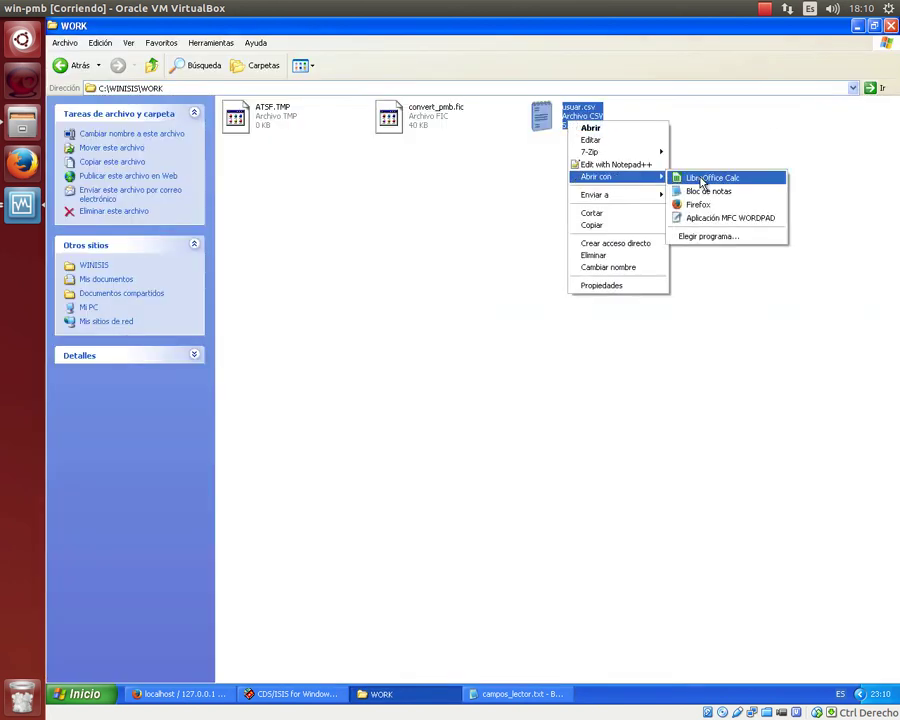
pyautogui.click(702, 178)
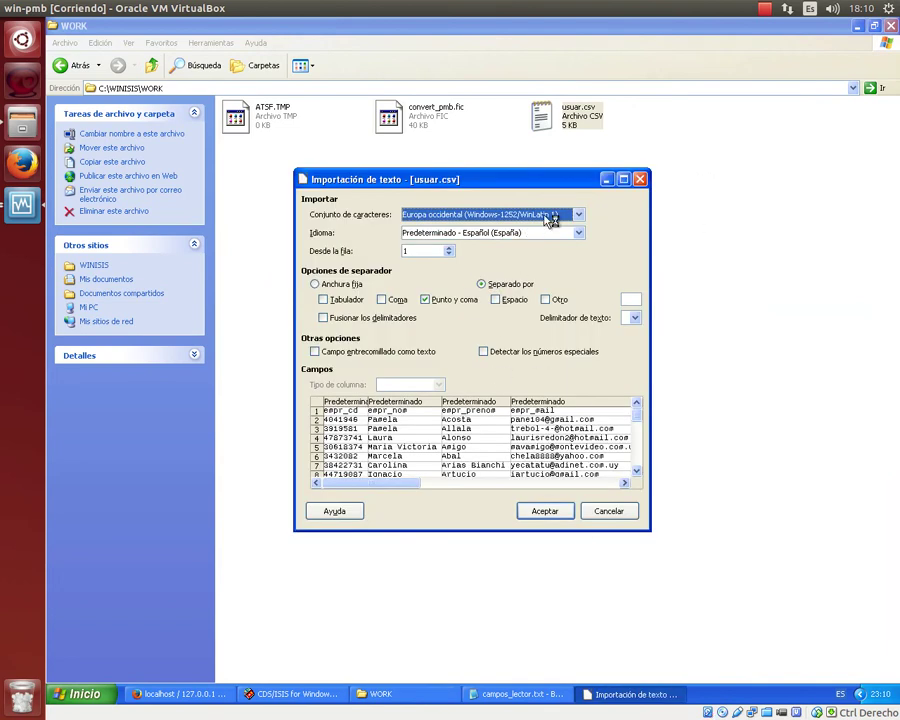
# Import usuar.csv with the Unicode (UTF-8) character set and semicolon separator.
pyautogui.click(580, 215)
pyautogui.scroll(-3, 502, 337)
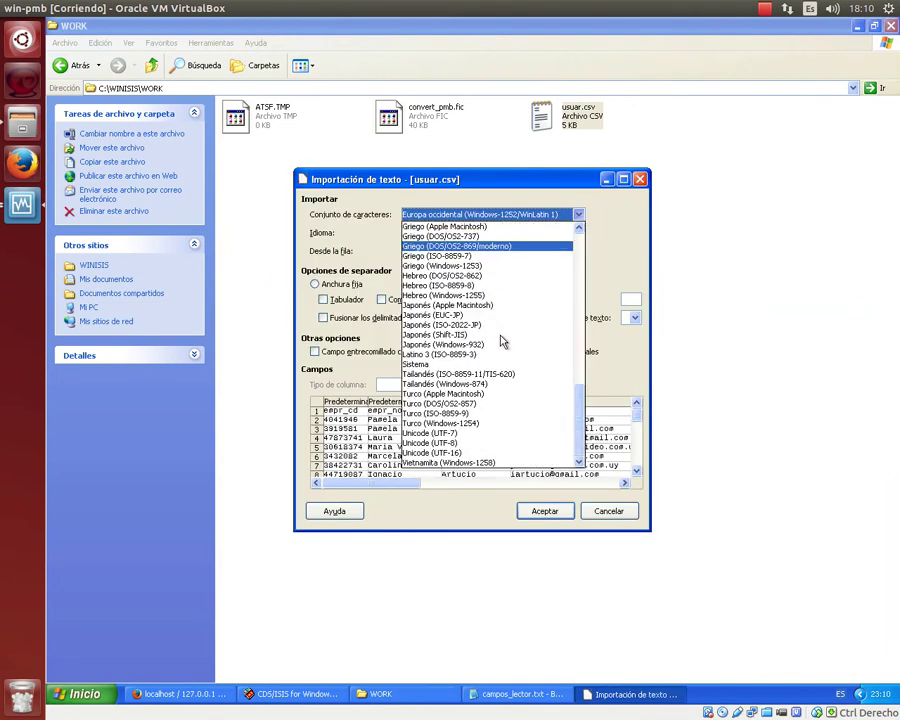
pyautogui.click(483, 443)
pyautogui.click(547, 515)
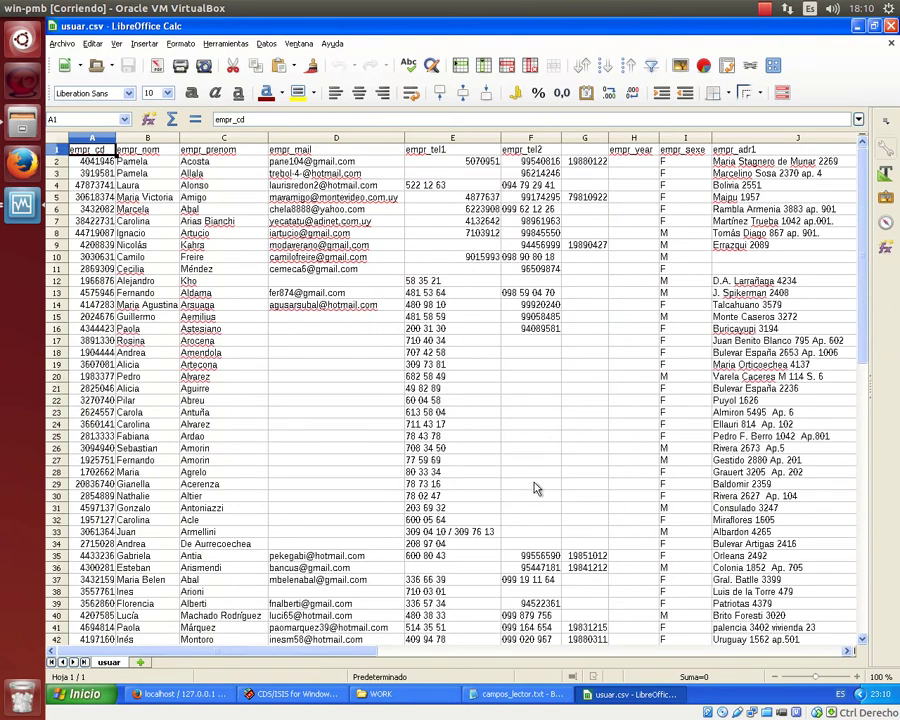
pyautogui.click(690, 138)
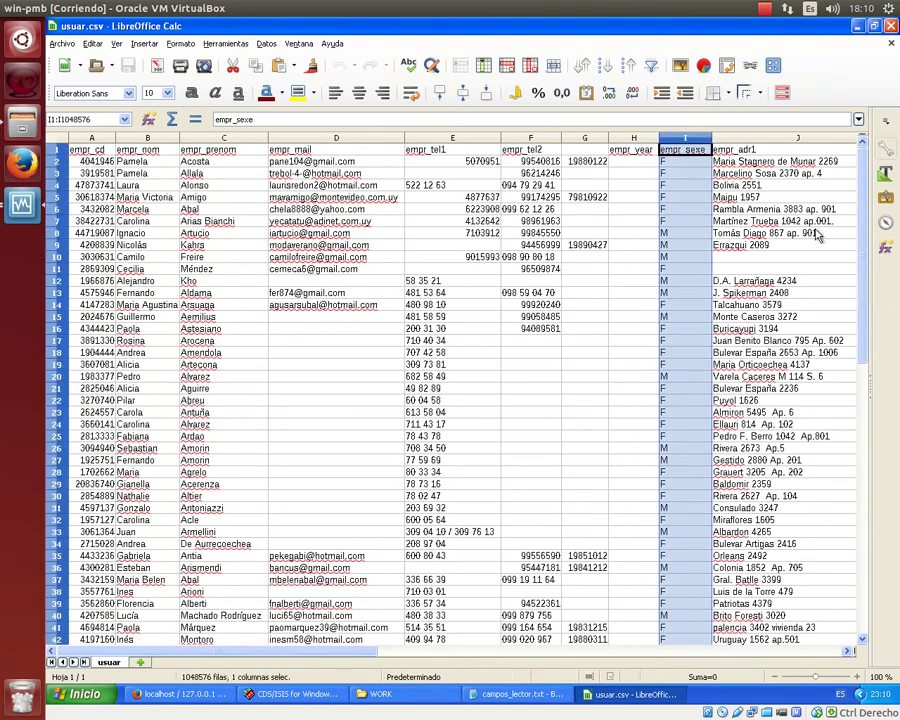
pyautogui.click(515, 700)
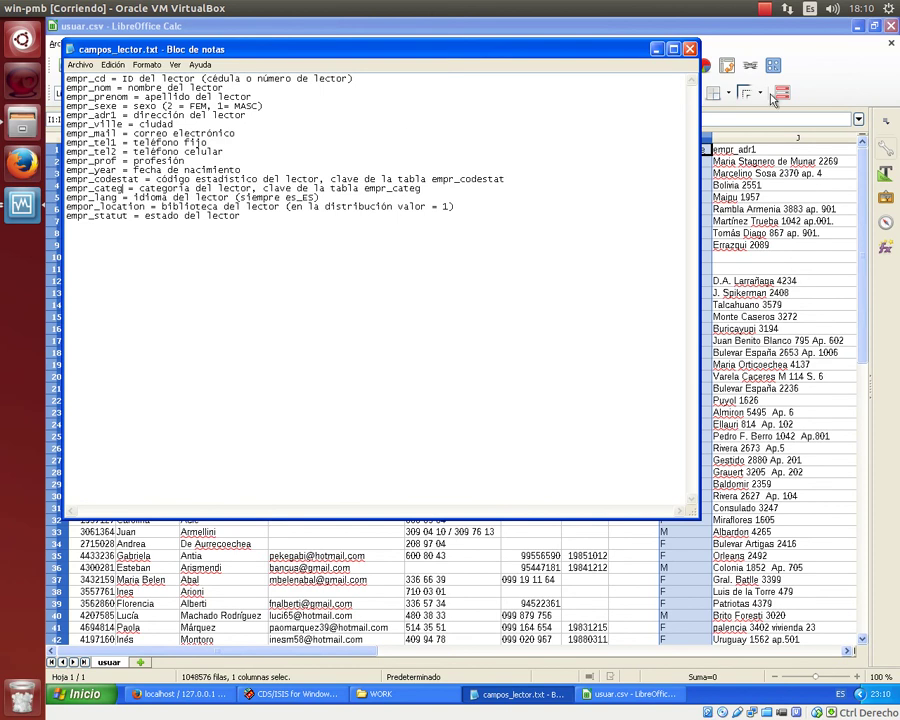
pyautogui.click(706, 148)
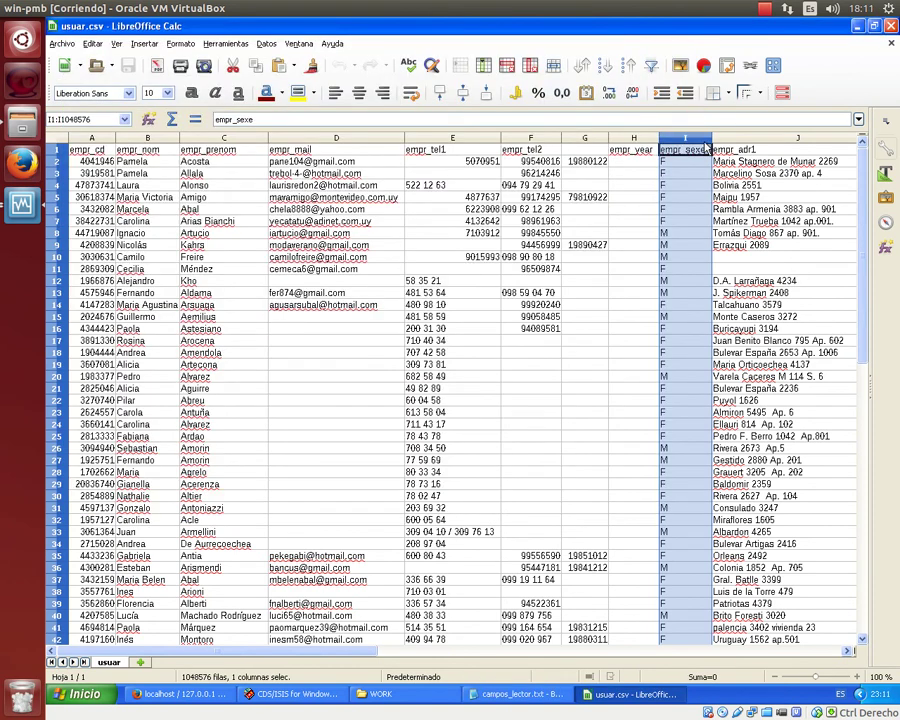
# Replace every F in the empr_sexe column with 2.
pyautogui.hotkey('ctrl', 'h')
pyautogui.write('f')
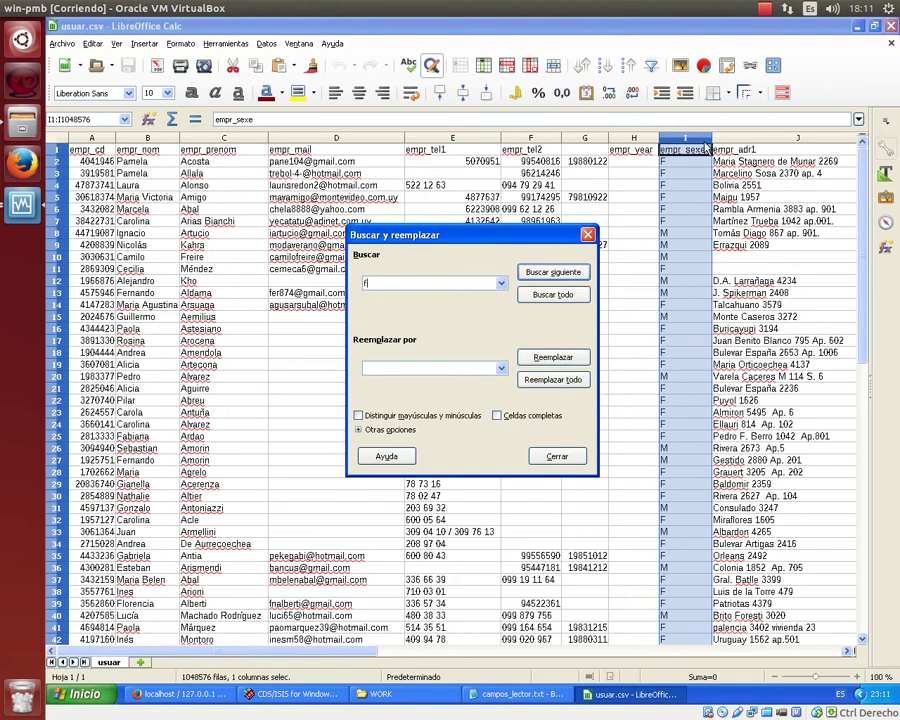
pyautogui.press('BackSpace')
pyautogui.write('F')
pyautogui.click(406, 368)
pyautogui.write('2')
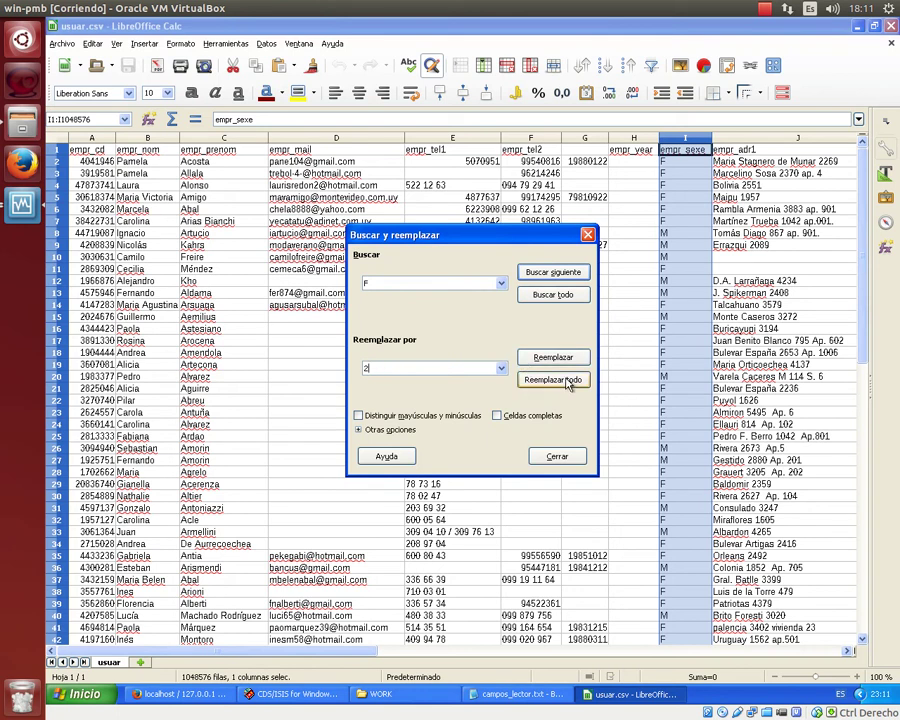
pyautogui.click(553, 379)
pyautogui.click(543, 435)
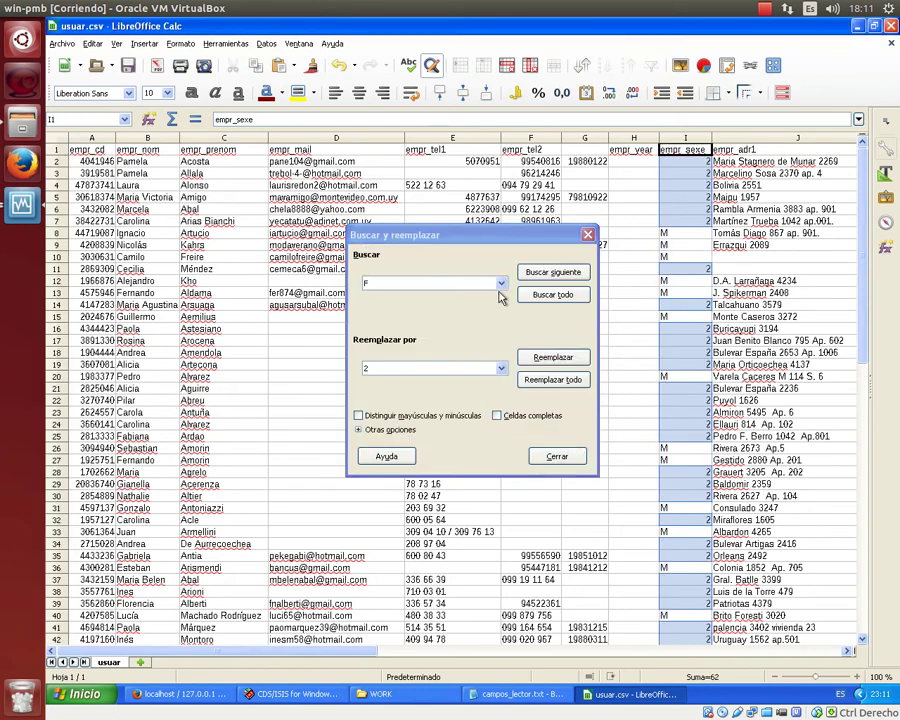
pyautogui.click(700, 150)
pyautogui.write('º')
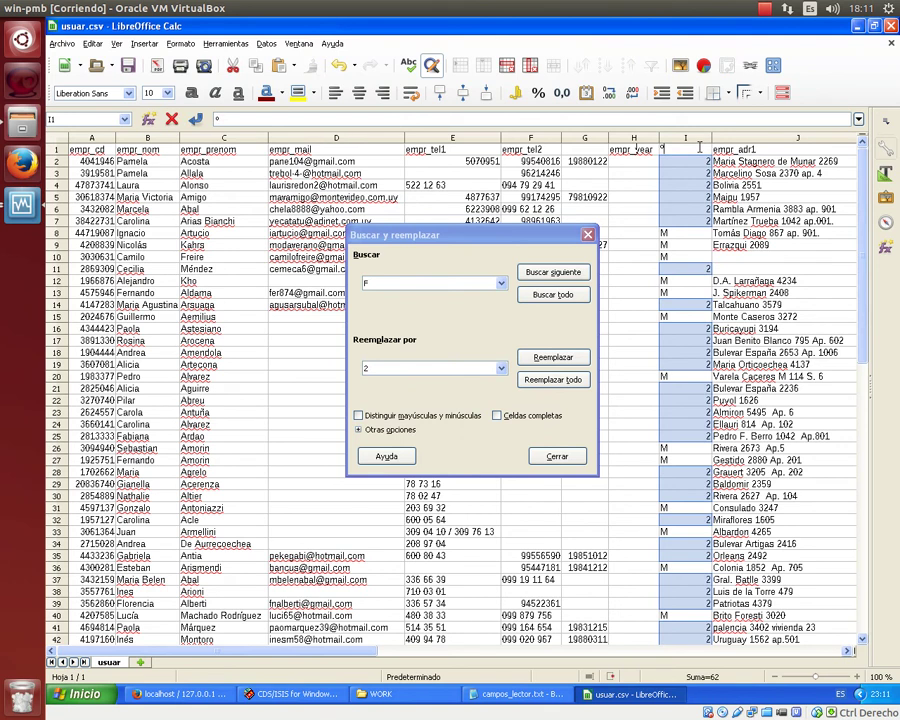
pyautogui.press('Escape')
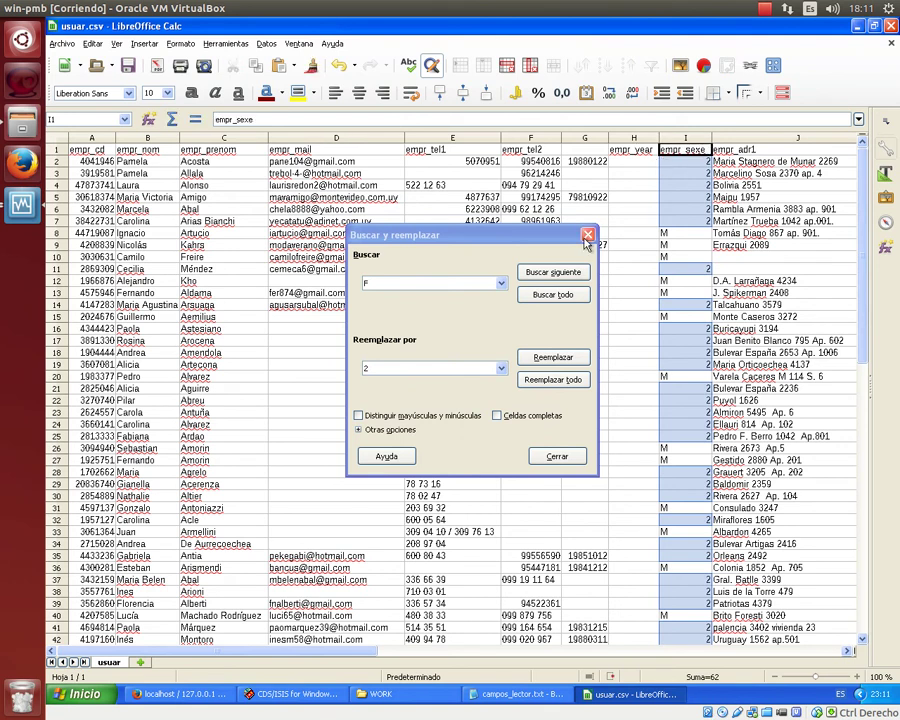
pyautogui.click(588, 236)
# Select column I and replace every M in it with 1.
pyautogui.click(684, 138)
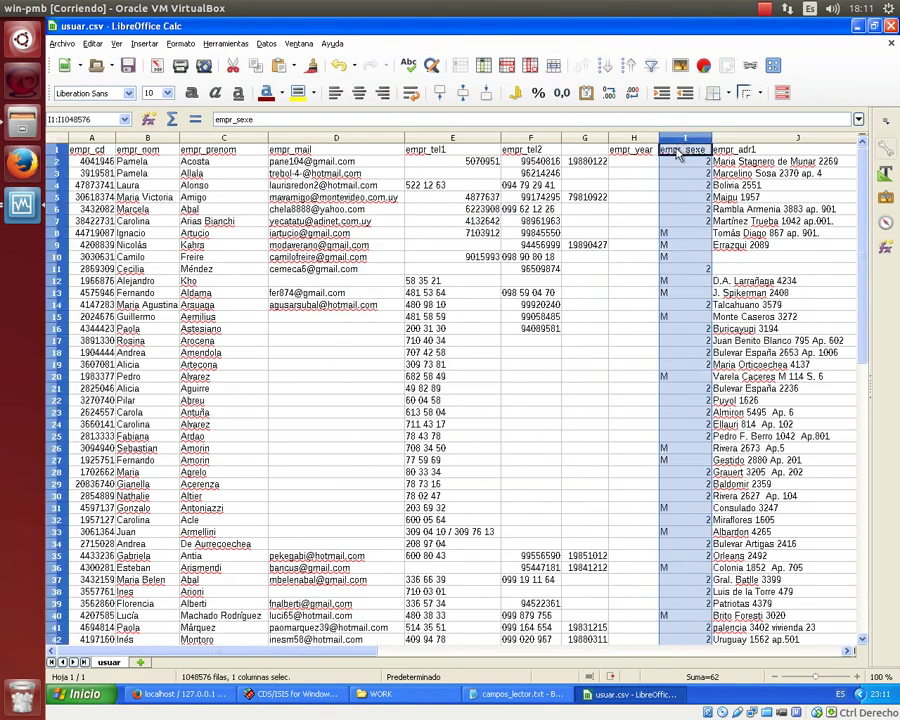
pyautogui.hotkey('ctrl', 'h')
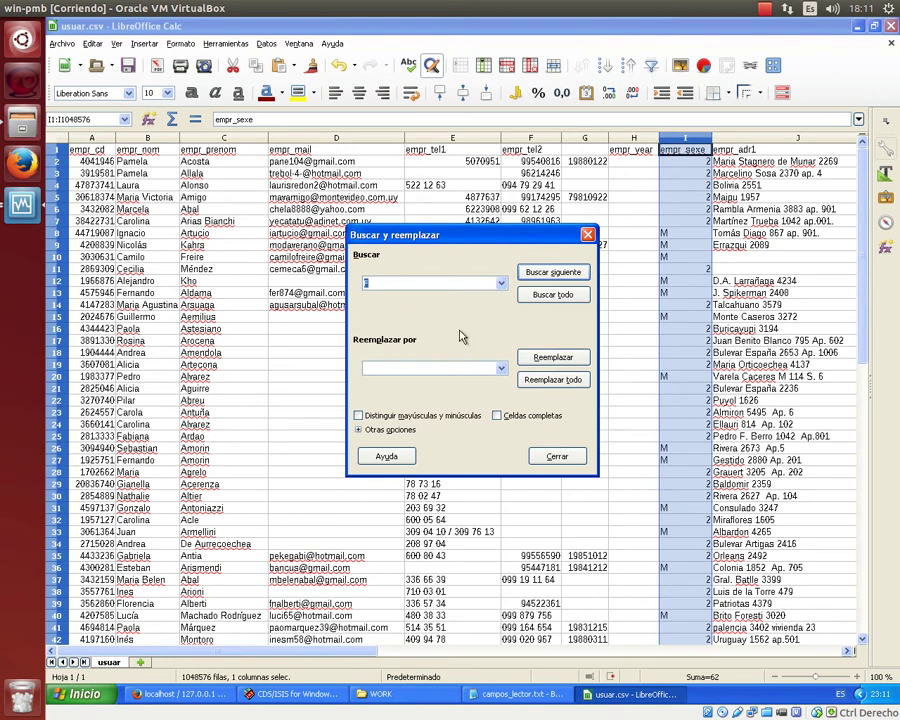
pyautogui.click(440, 368)
pyautogui.write('1')
pyautogui.click(543, 388)
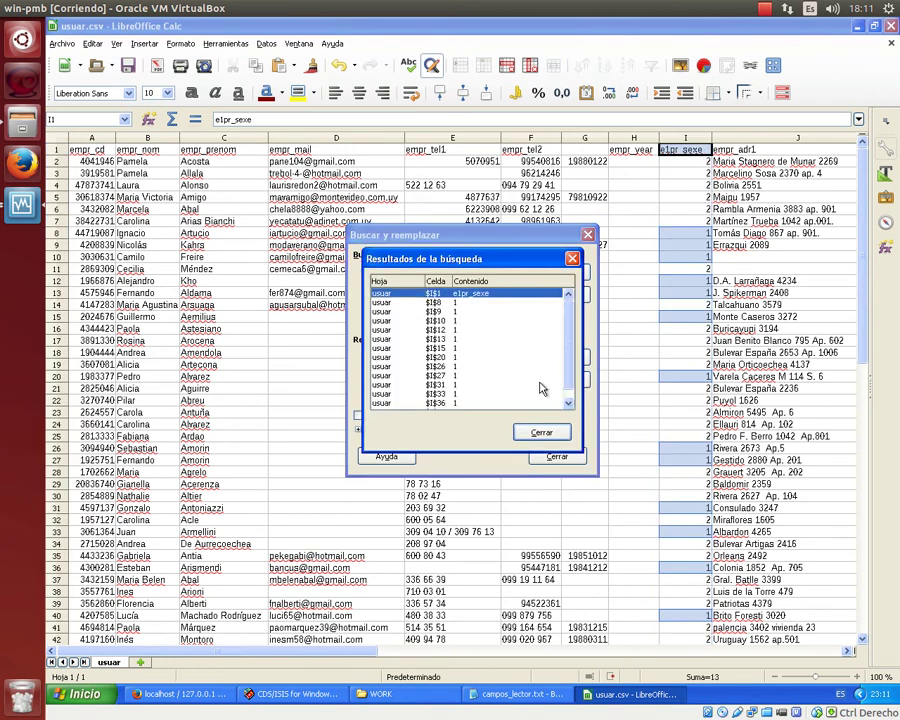
pyautogui.click(538, 430)
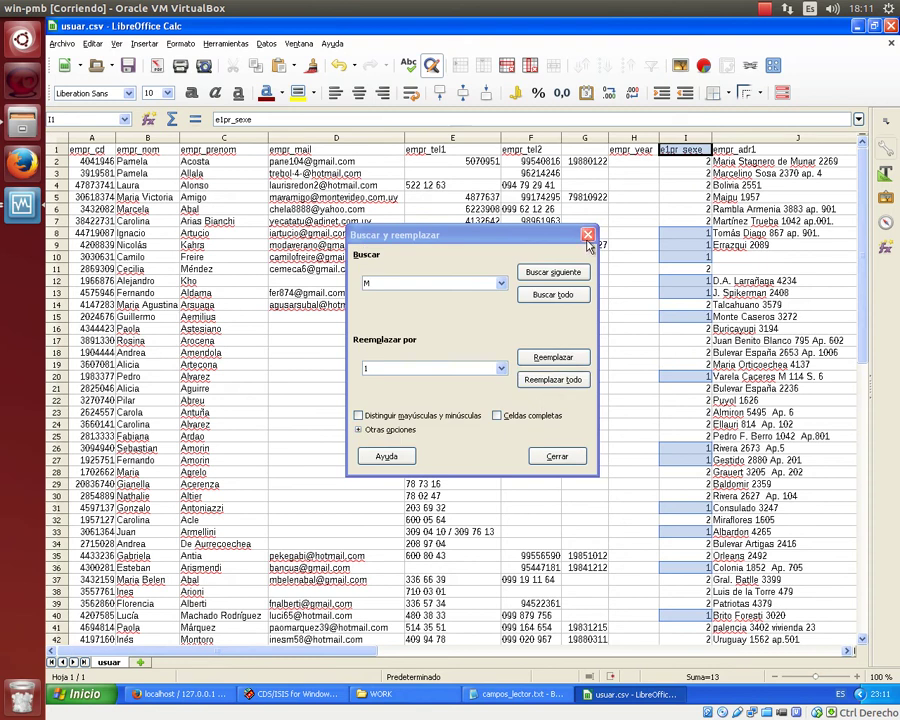
pyautogui.press('Escape')
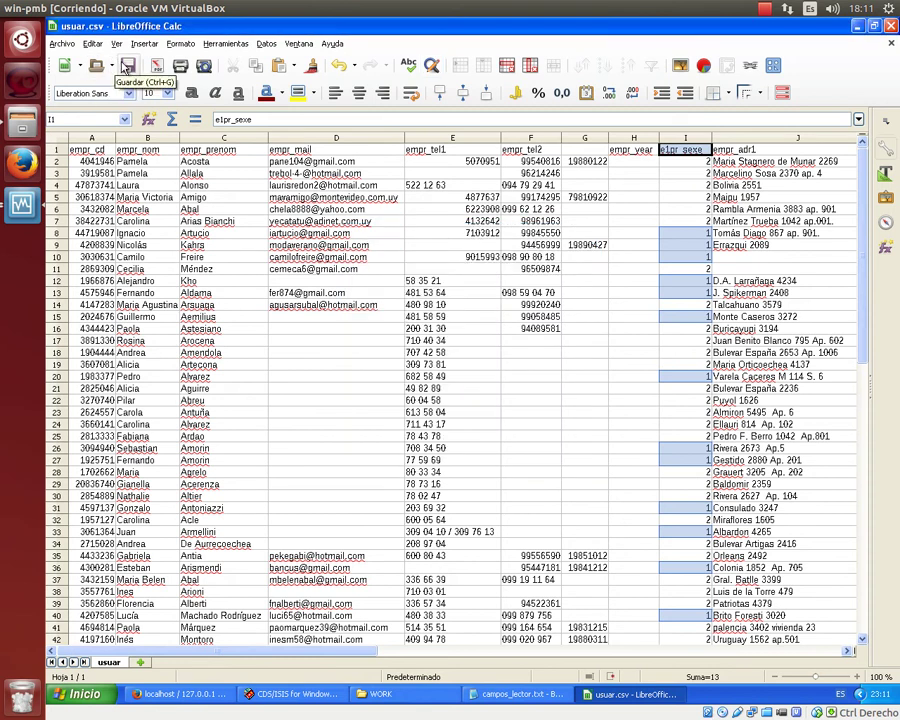
# Save usuar.csv in CSV format, check its text in Notepad++, then return to Calc.
pyautogui.click(128, 65)
pyautogui.click(503, 402)
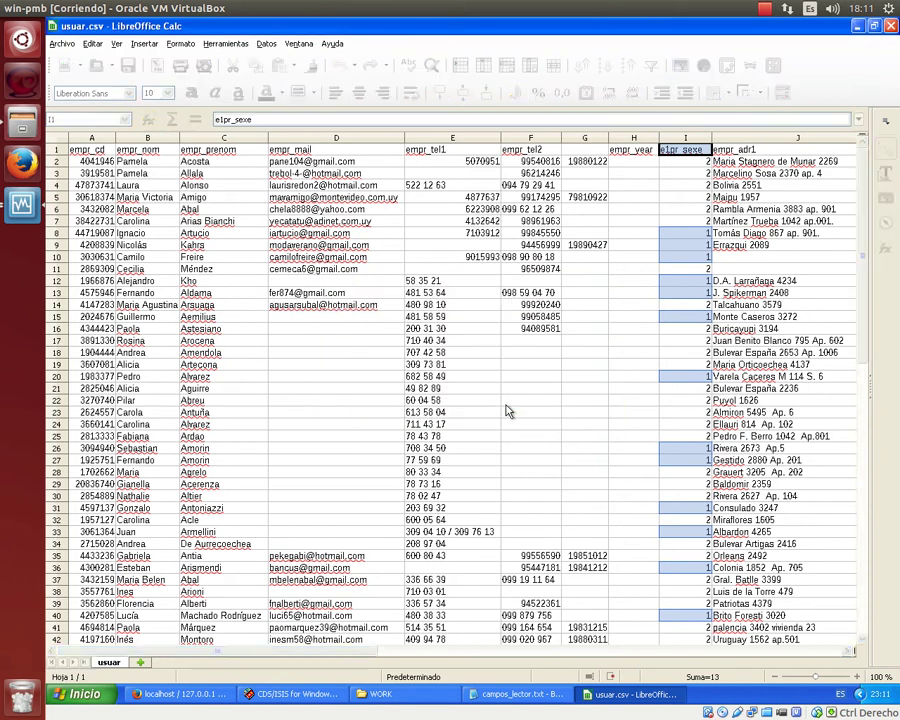
pyautogui.click(380, 693)
pyautogui.rightClick(582, 114)
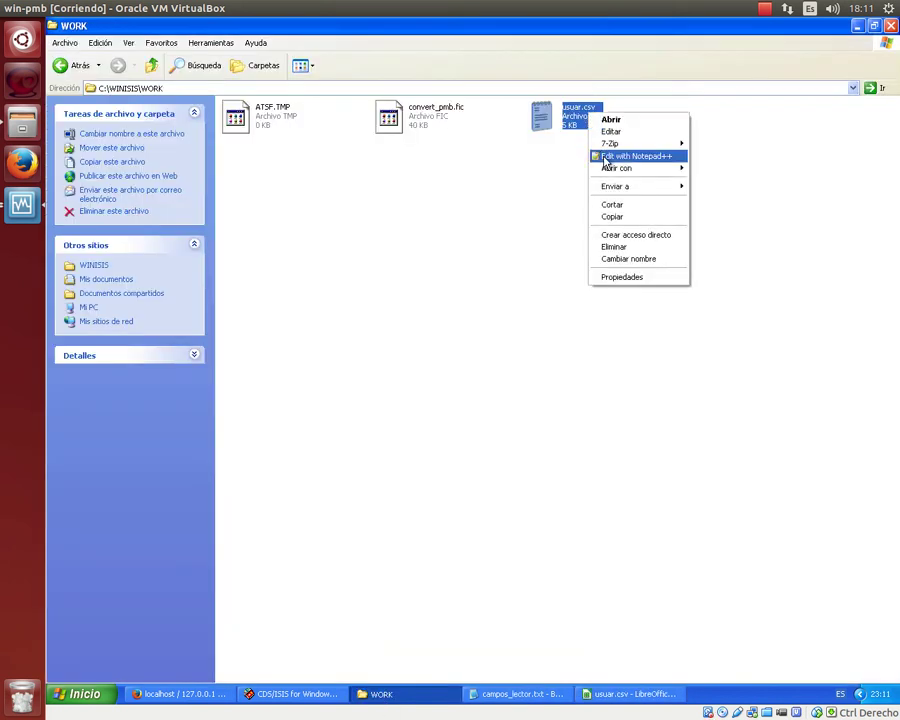
pyautogui.click(625, 153)
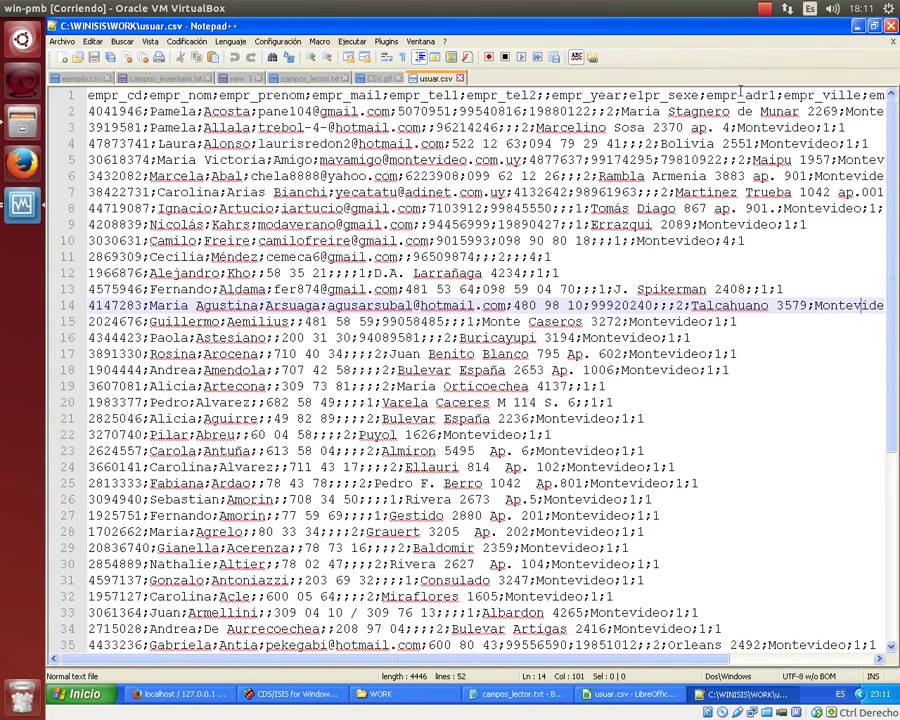
pyautogui.hotkey('alt', 'F4')
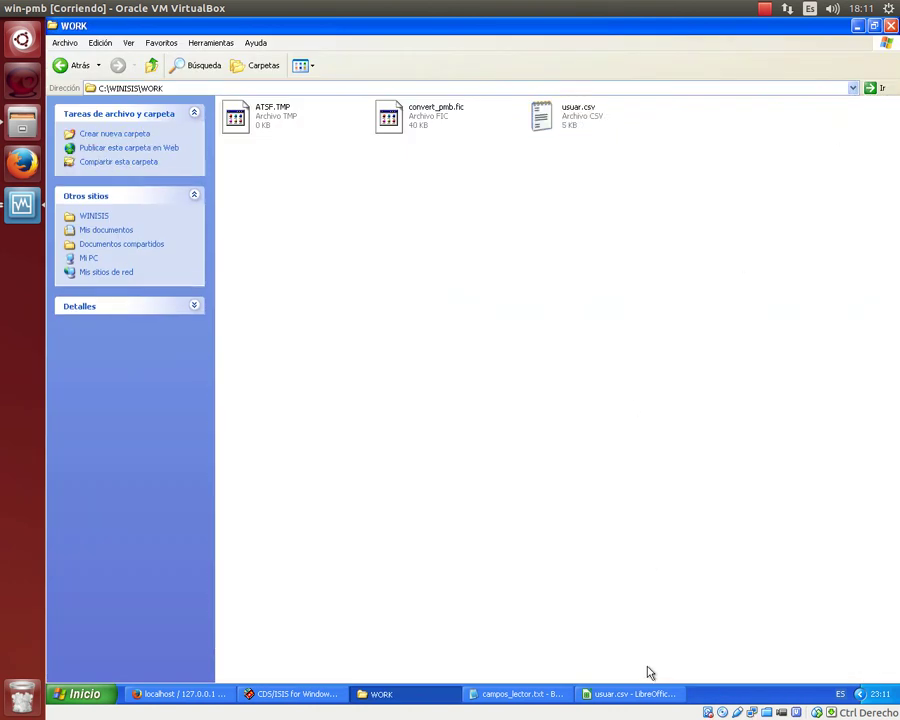
pyautogui.click(657, 694)
pyautogui.scroll(-9, 628, 319)
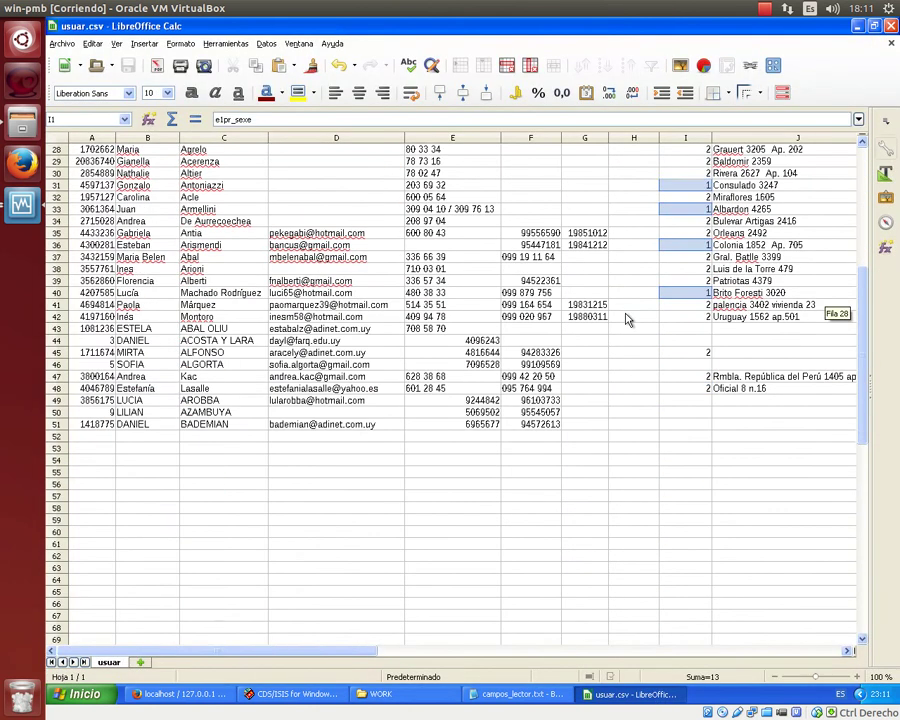
# Look over the dates in column G and start a formula in H2 under empr_year.
pyautogui.scroll(9, 628, 319)
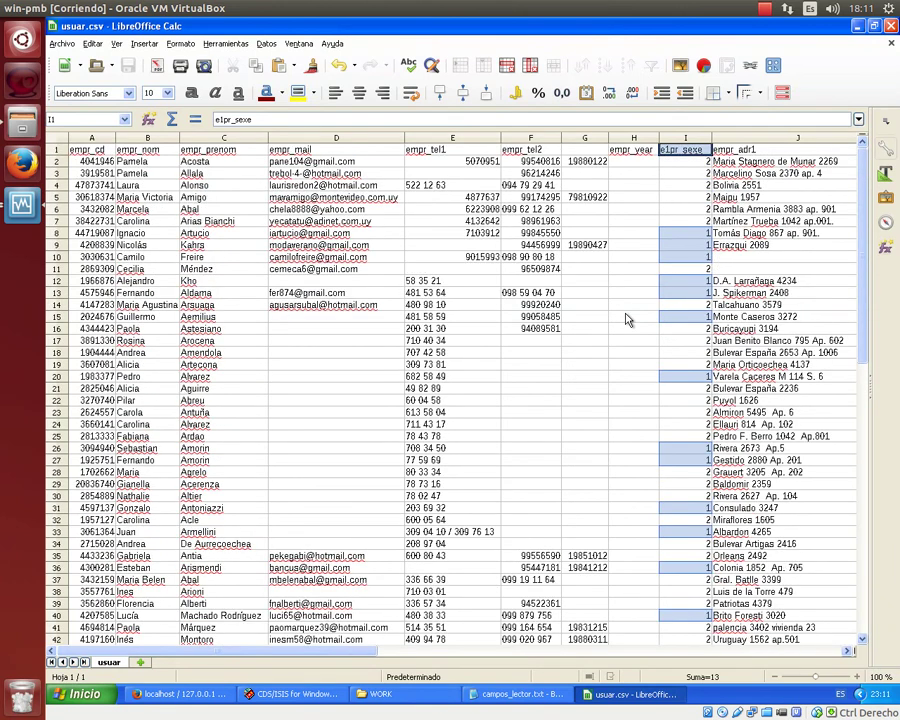
pyautogui.press('Left')
pyautogui.press('Left')
pyautogui.press('Down')
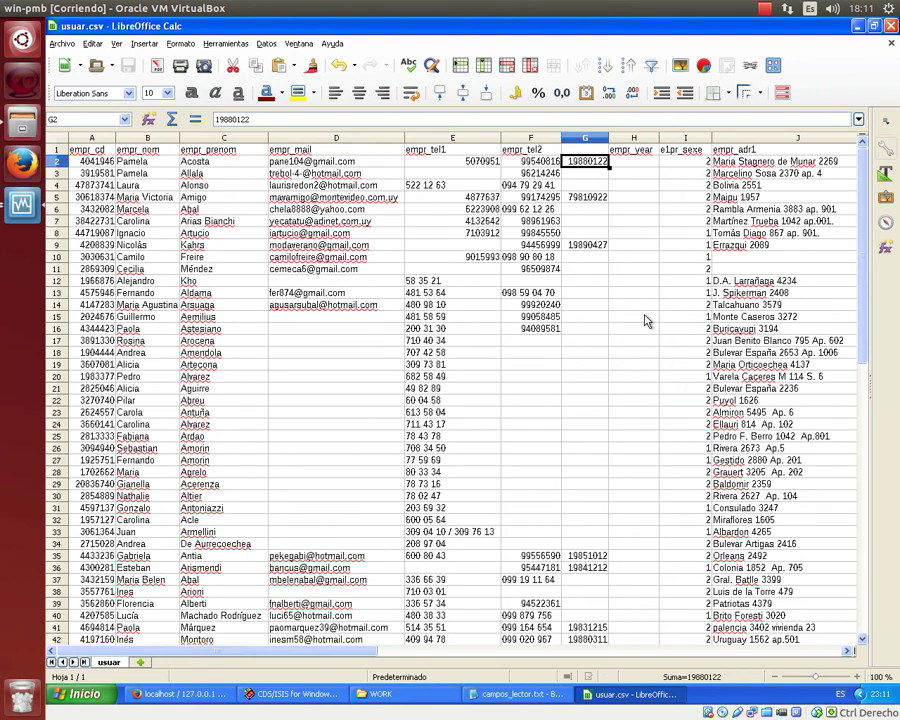
pyautogui.moveTo(862, 300); pyautogui.dragTo(862, 405)
pyautogui.moveTo(862, 290)
pyautogui.mouseDown()
pyautogui.moveTo(862, 150)
pyautogui.moveTo(862, 310)
pyautogui.mouseUp()
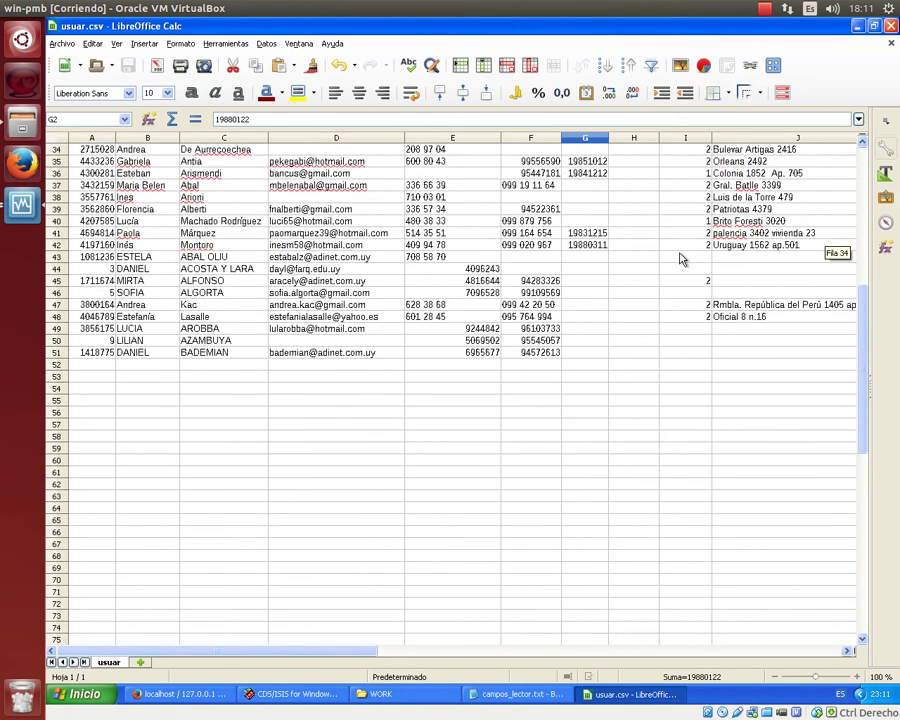
pyautogui.scroll(11, 680, 260)
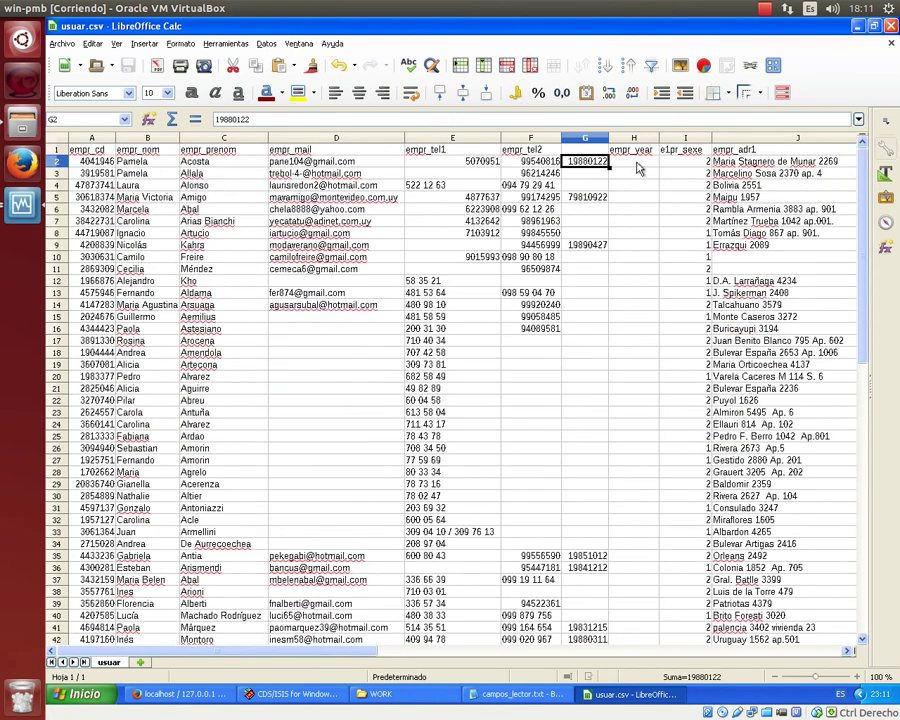
pyautogui.click(636, 163)
pyautogui.click(282, 119)
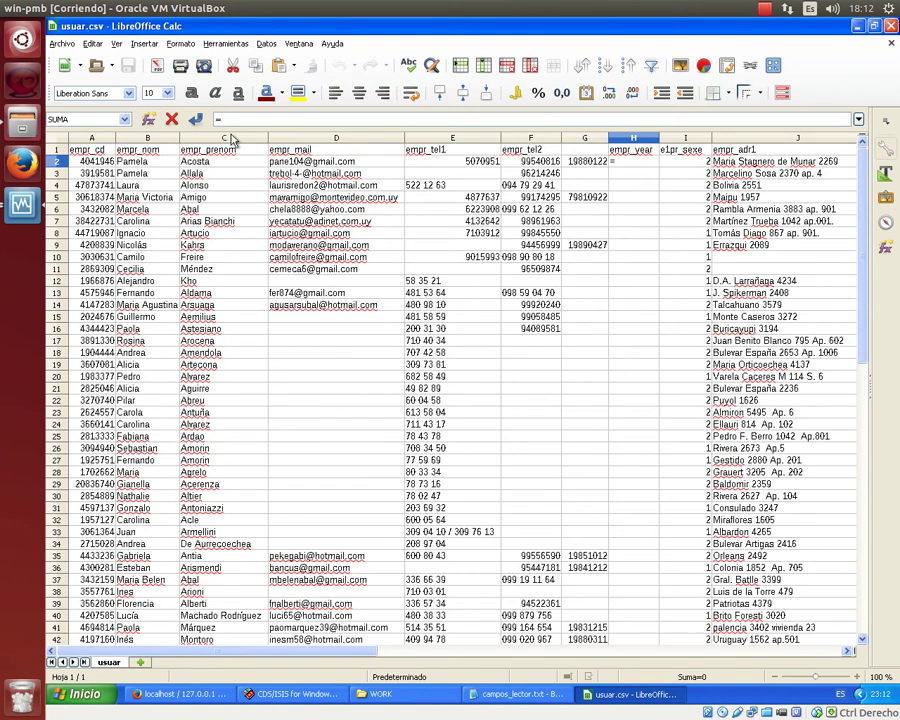
pyautogui.click(148, 120)
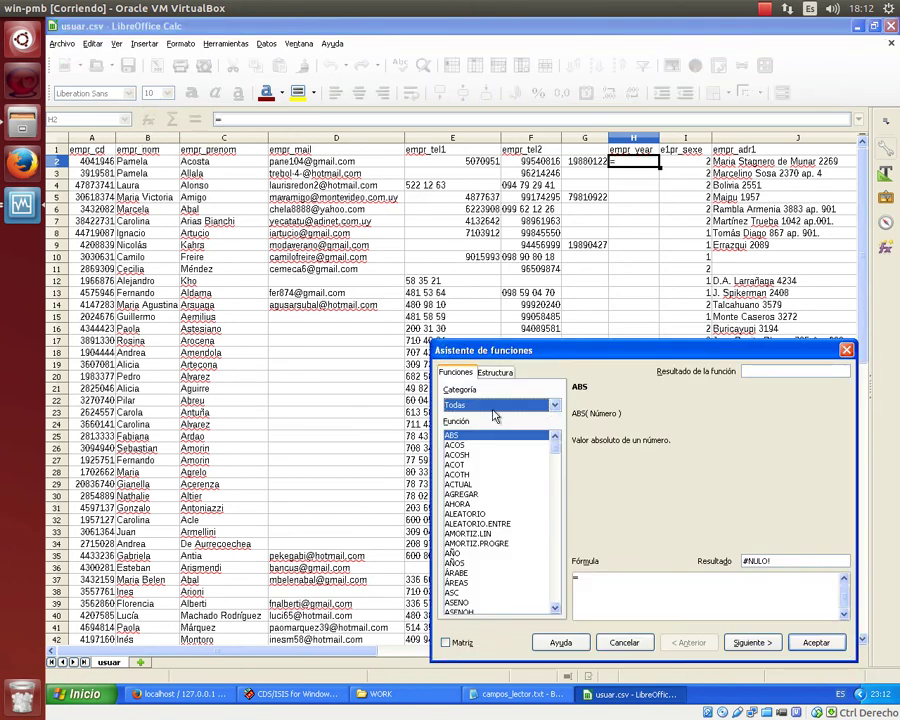
pyautogui.moveTo(558, 510)
pyautogui.mouseDown()
pyautogui.moveTo(556, 562)
pyautogui.moveTo(555, 535)
pyautogui.mouseUp()
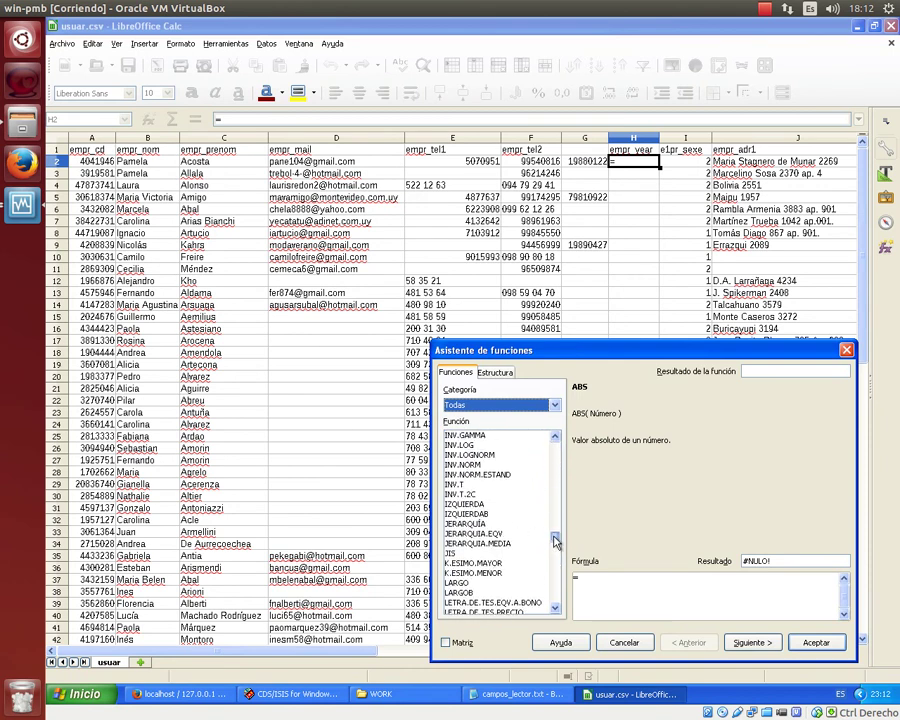
pyautogui.click(482, 505)
pyautogui.moveTo(604, 353); pyautogui.dragTo(352, 200)
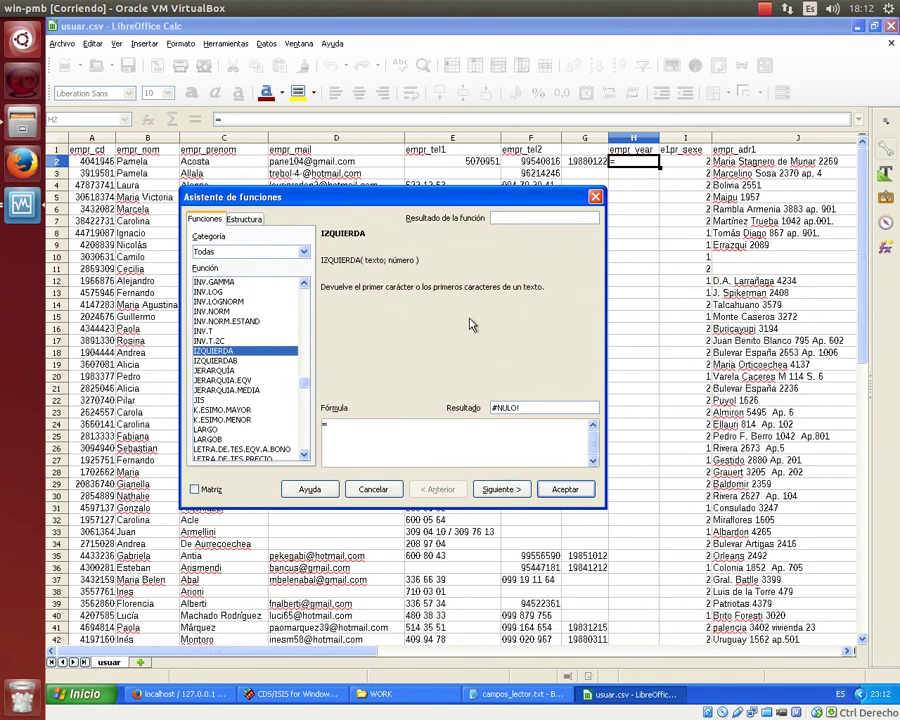
pyautogui.click(560, 489)
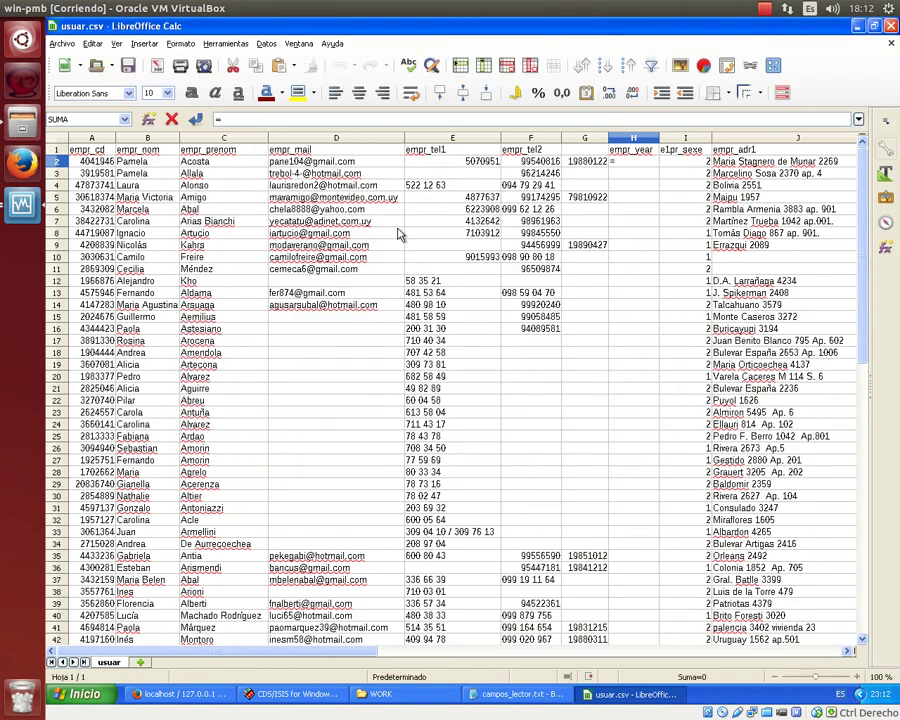
# Enter =IZQUIERDA(G2;4) in H2 so it shows the year 1988.
pyautogui.write('IZQUIERDA(')
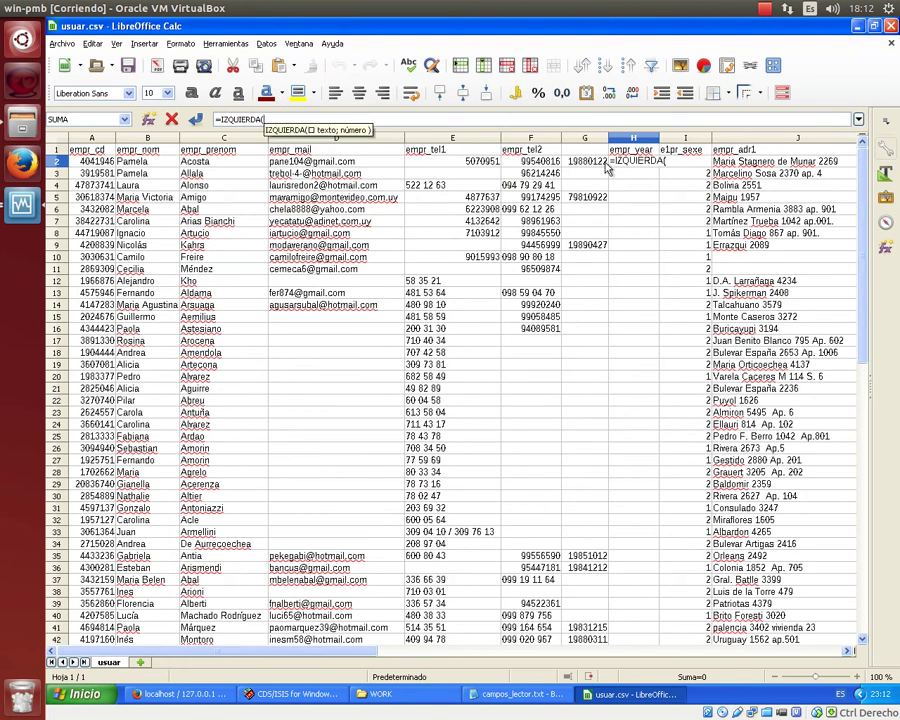
pyautogui.press('Left')
pyautogui.click(295, 120)
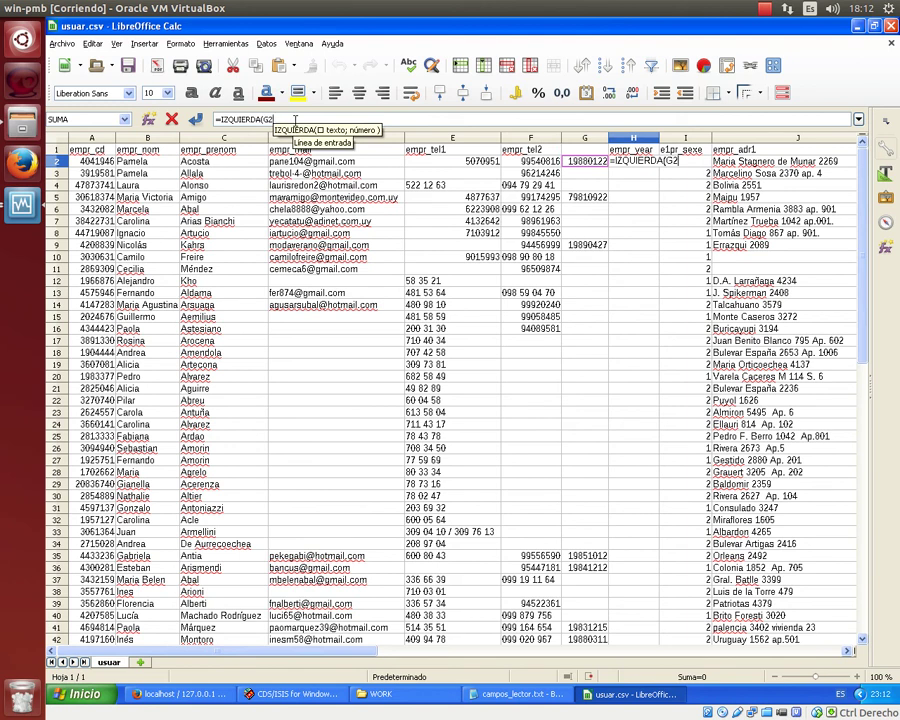
pyautogui.write(';')
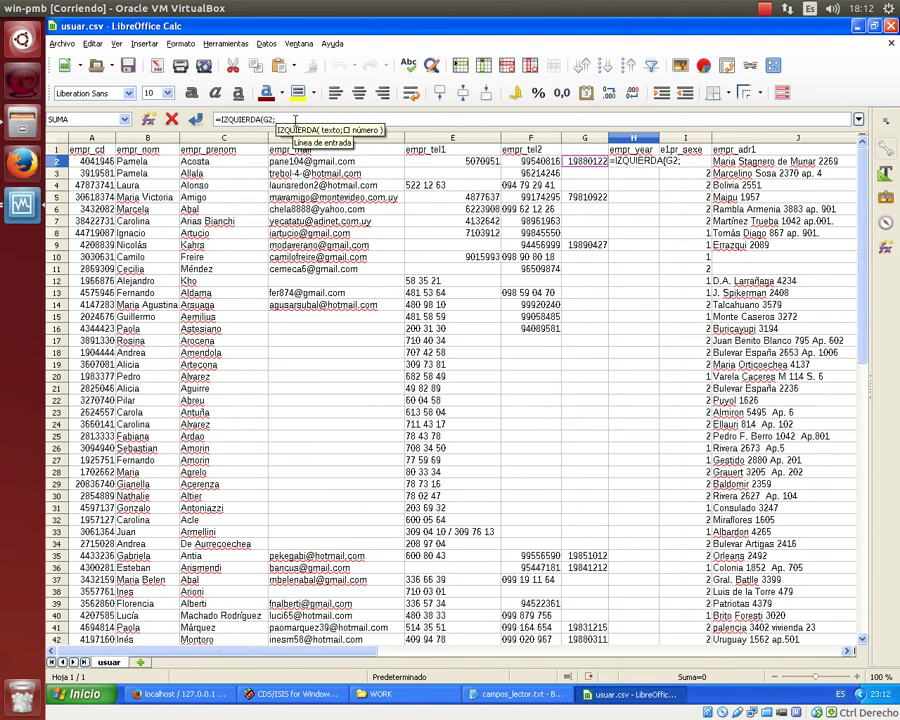
pyautogui.write('4)')
pyautogui.press('Return')
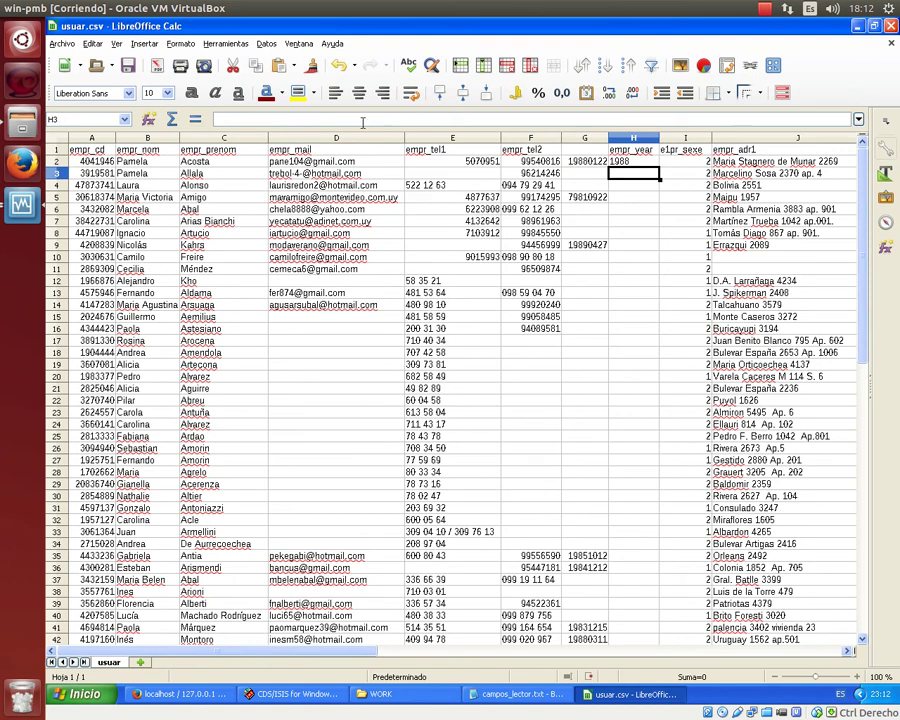
# Fill the year formula down column H to row 51 and check G5 and H5.
pyautogui.click(628, 162)
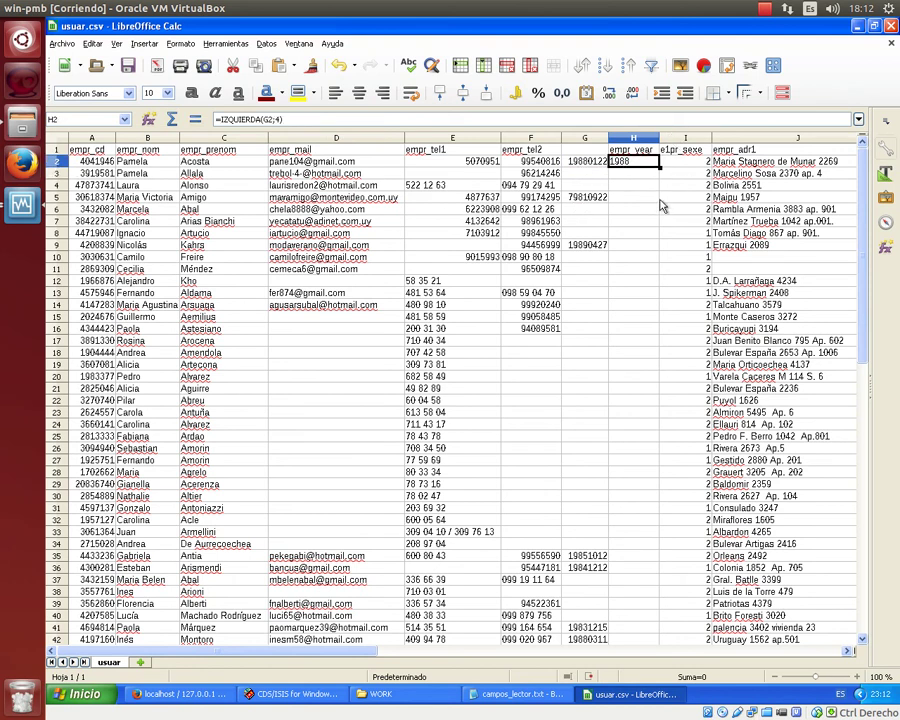
pyautogui.moveTo(659, 168); pyautogui.dragTo(650, 309)
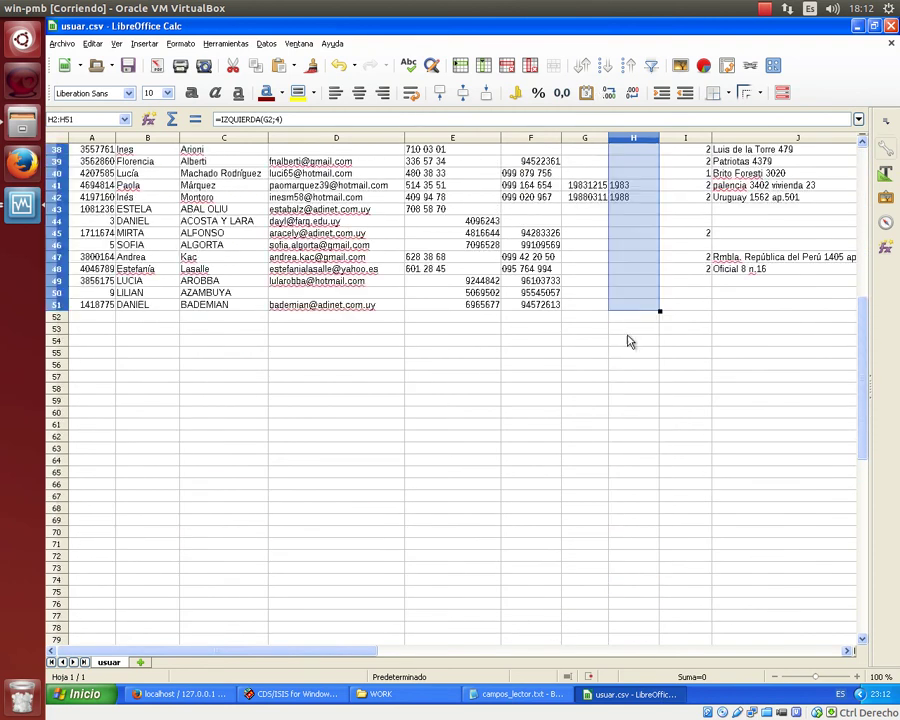
pyautogui.scroll(12, 635, 340)
pyautogui.click(585, 257)
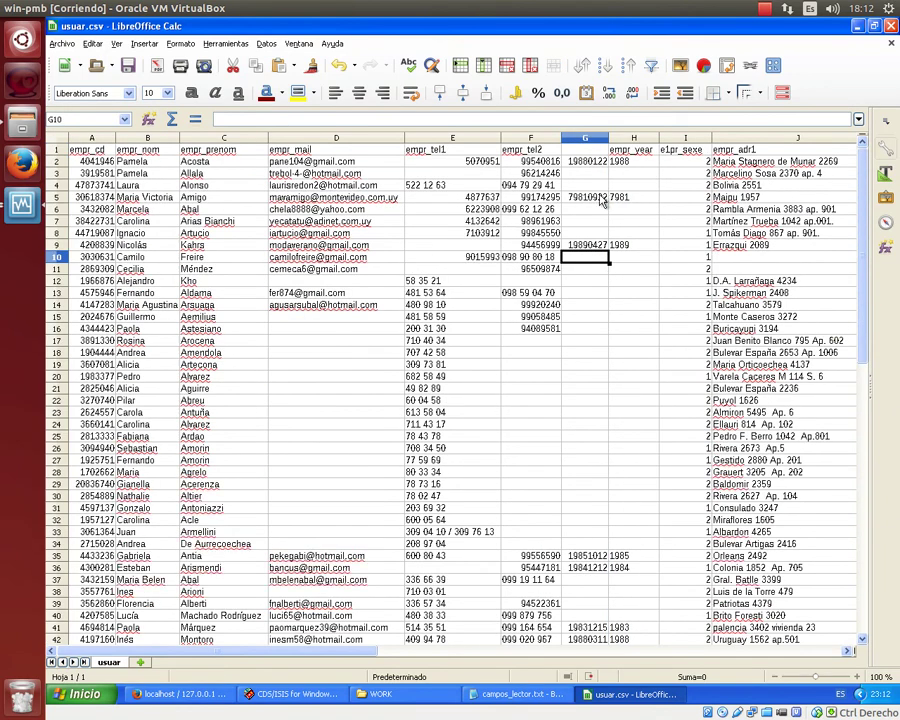
pyautogui.press('Up')
pyautogui.press('Up')
pyautogui.press('Up')
pyautogui.press('Up')
pyautogui.press('Up')
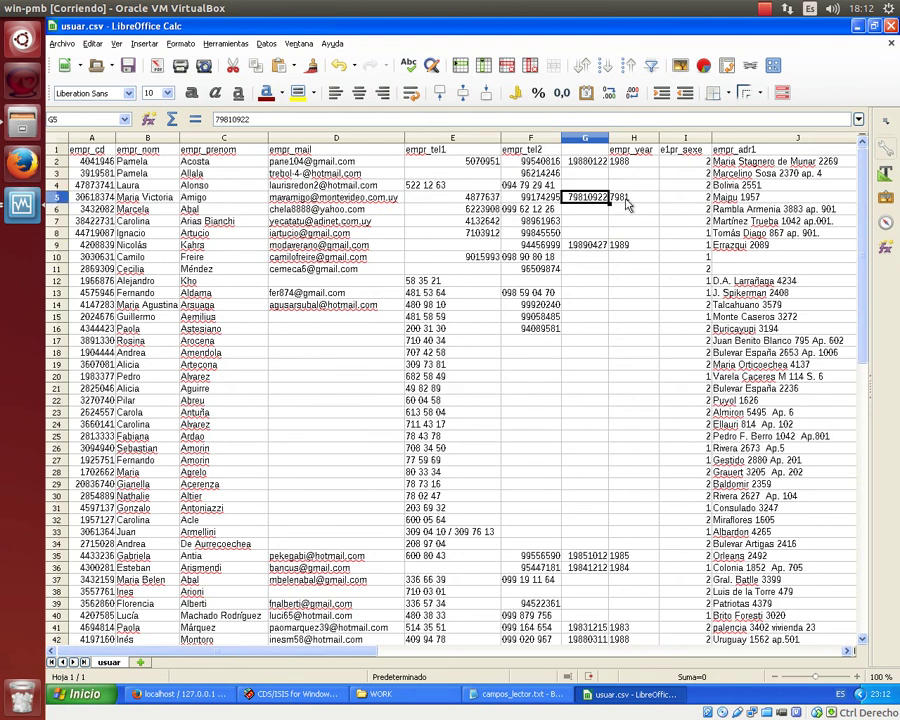
pyautogui.click(637, 199)
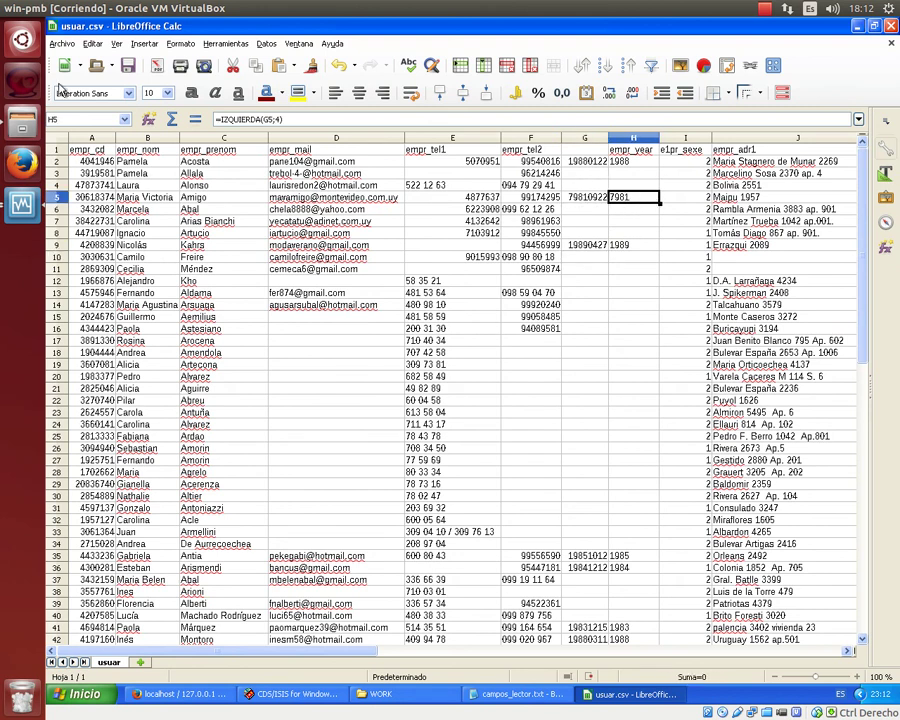
# Save usuar.csv over the existing file as CSV with Unicode (UTF-8) encoding.
pyautogui.click(62, 44)
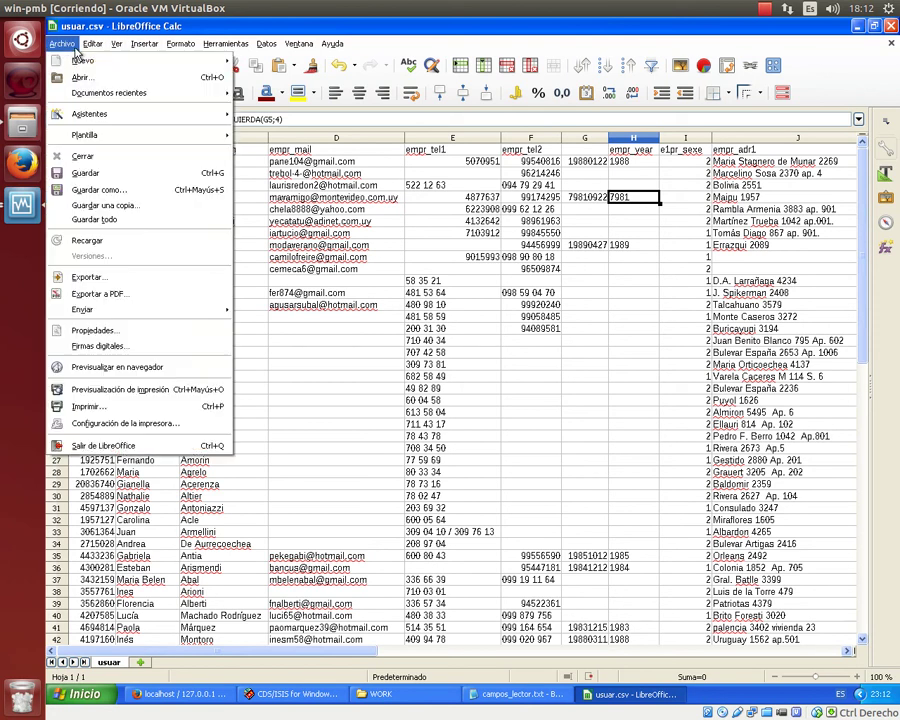
pyautogui.click(100, 134)
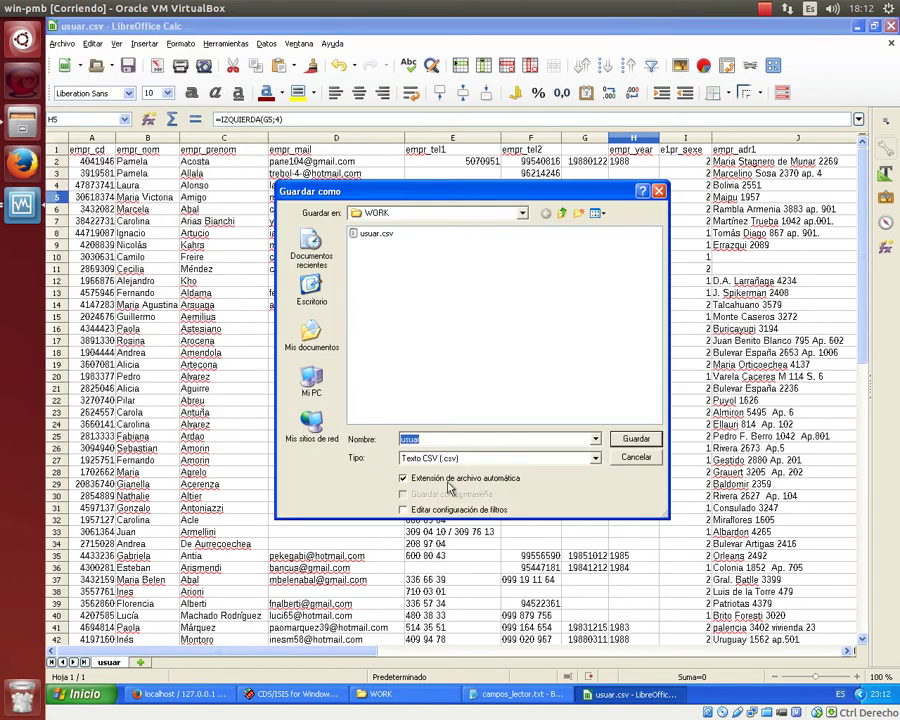
pyautogui.click(648, 445)
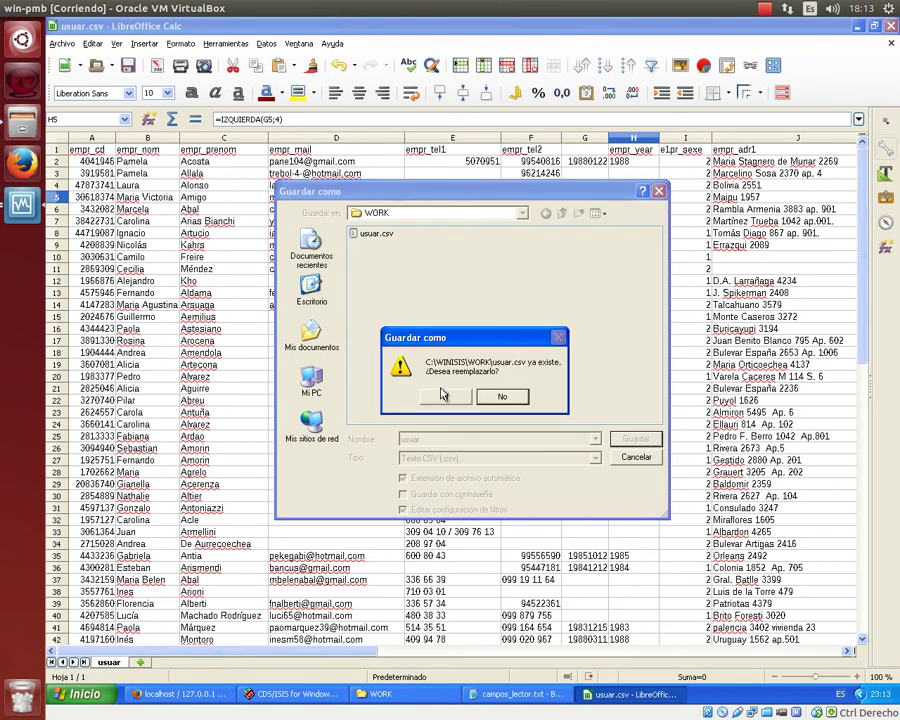
pyautogui.click(444, 395)
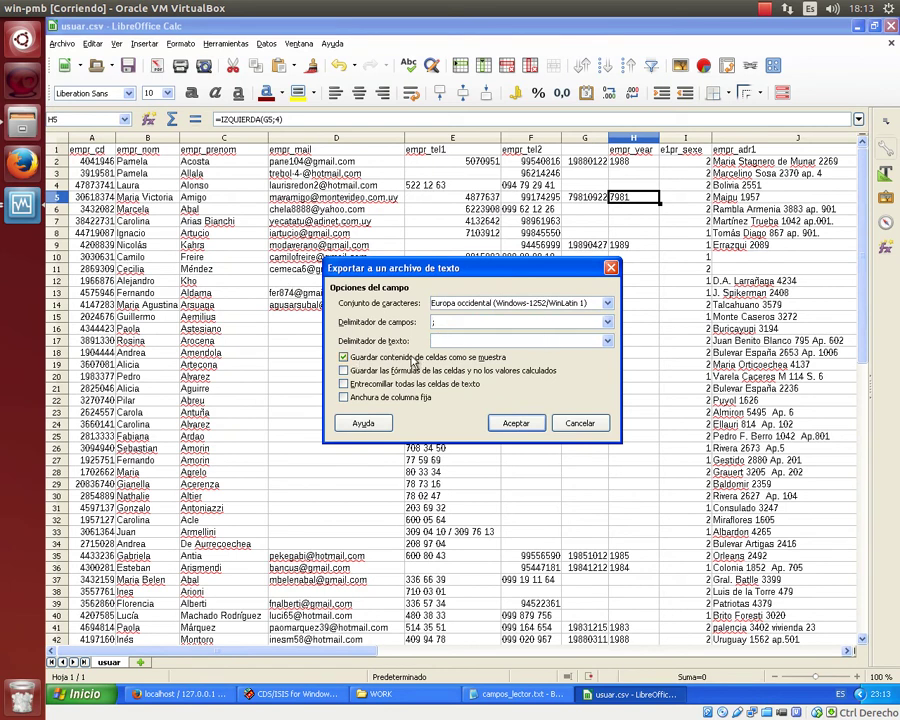
pyautogui.click(540, 303)
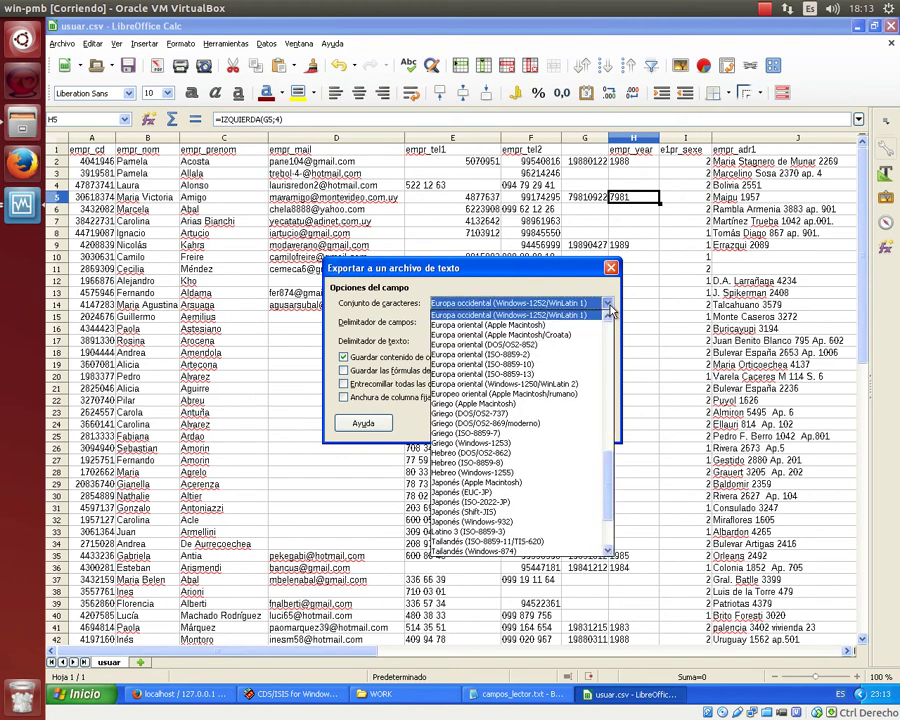
pyautogui.click(538, 531)
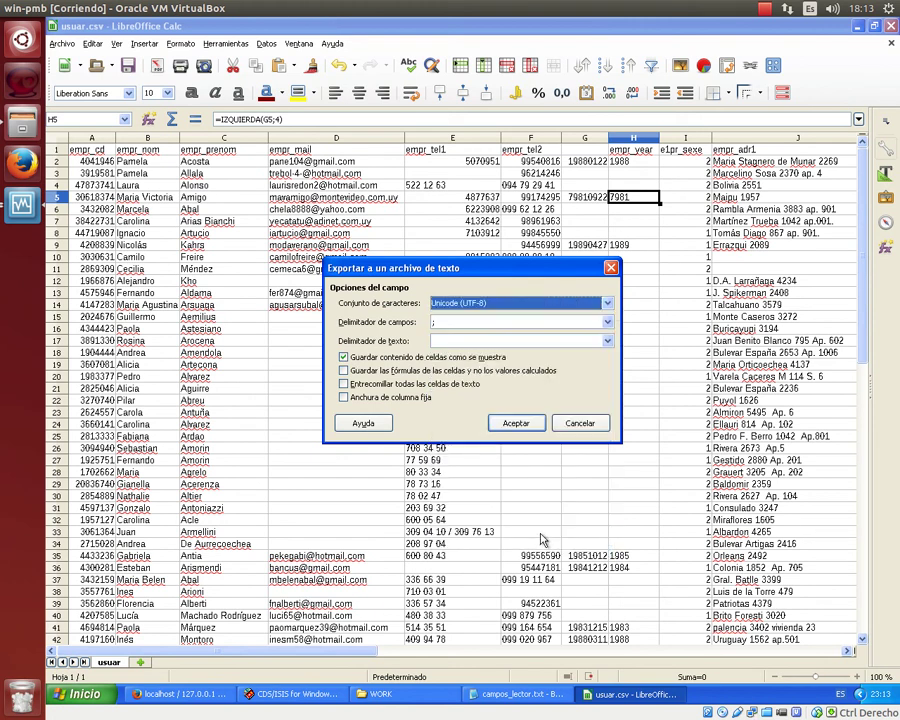
pyautogui.click(517, 424)
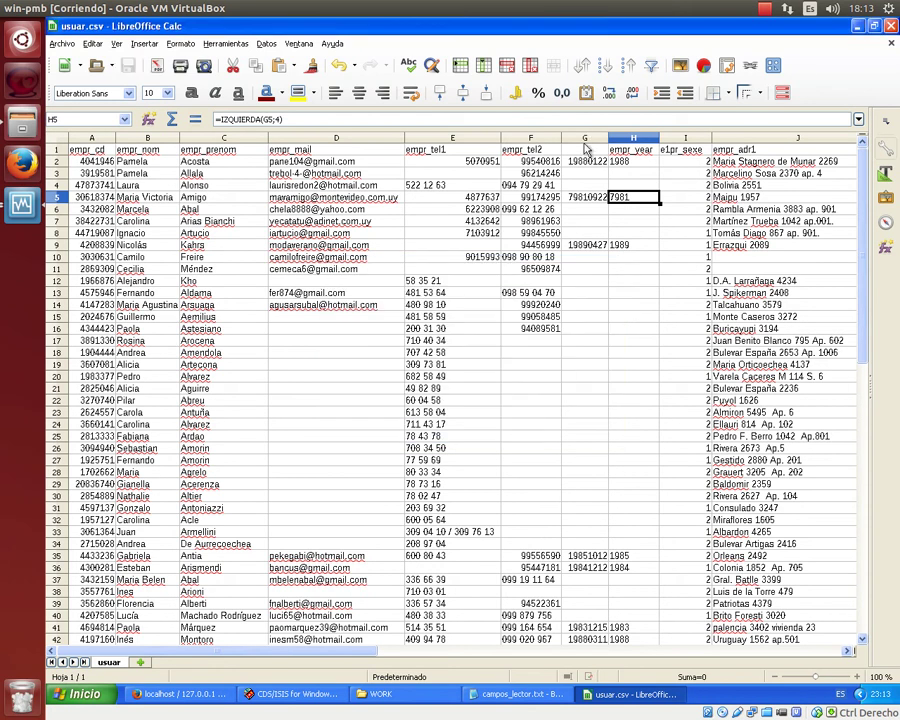
# Close Calc and reopen usuar.csv in LibreOffice Calc as UTF-8 semicolon-separated text.
pyautogui.click(890, 26)
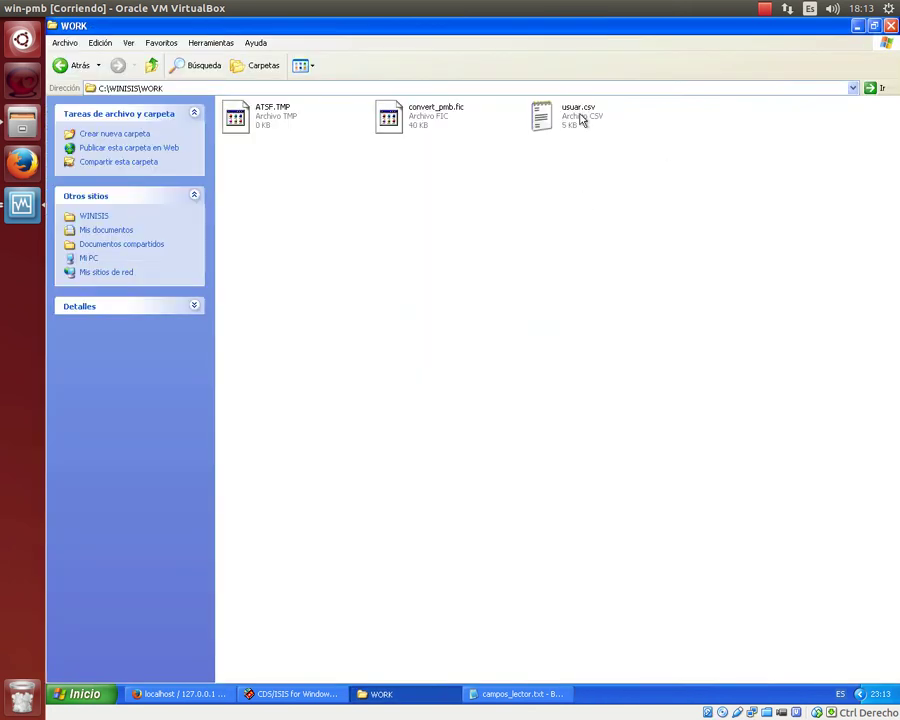
pyautogui.rightClick(580, 118)
pyautogui.moveTo(589, 172)
pyautogui.click(692, 173)
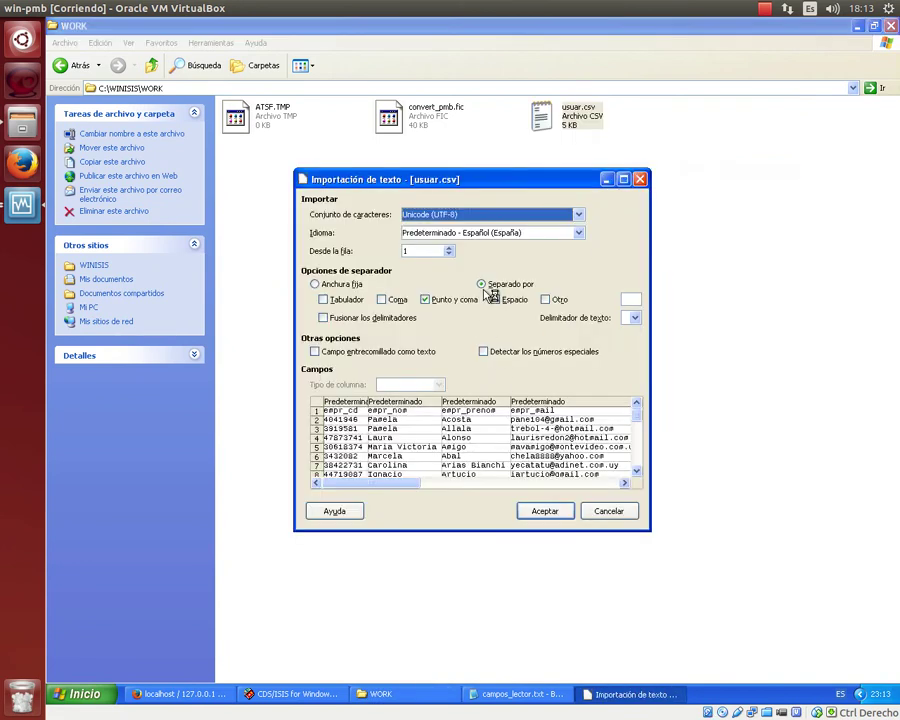
pyautogui.click(545, 511)
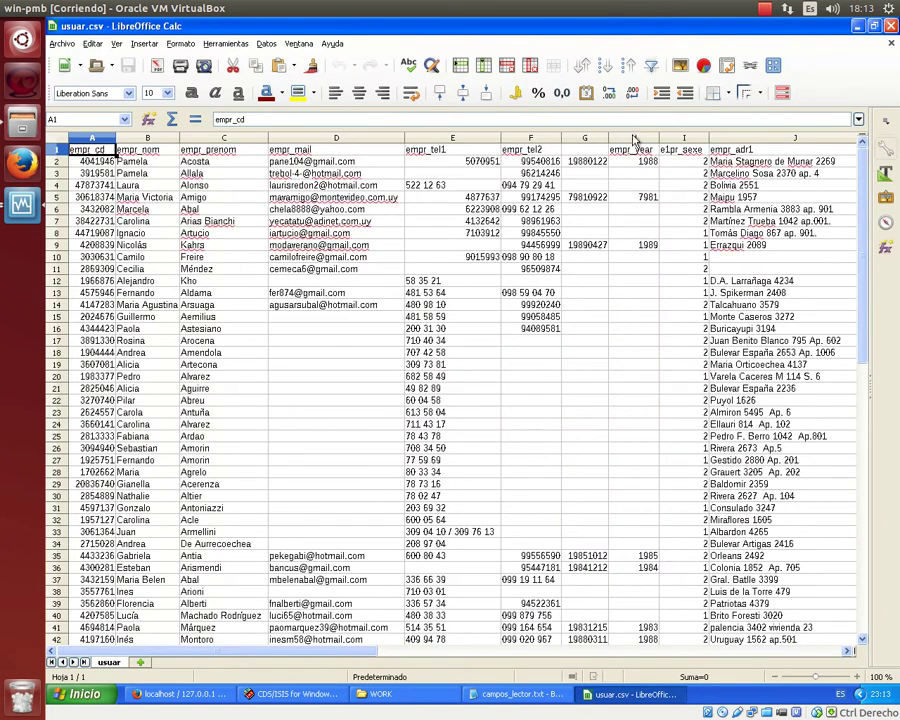
# Delete the untitled date column G and correct G5 from 7981 to 1981.
pyautogui.click(585, 138)
pyautogui.rightClick(587, 139)
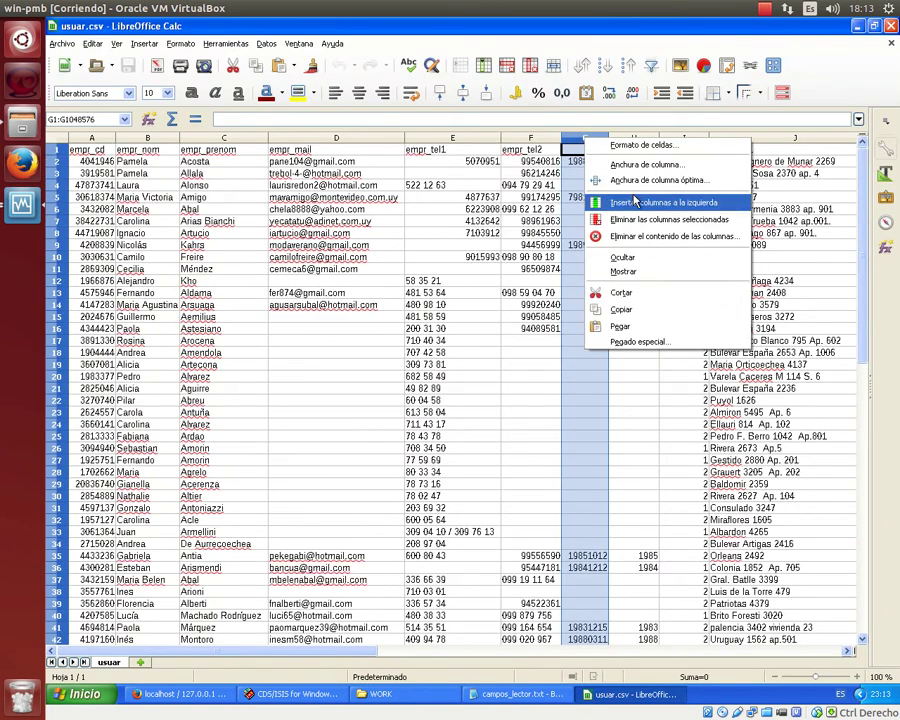
pyautogui.click(625, 220)
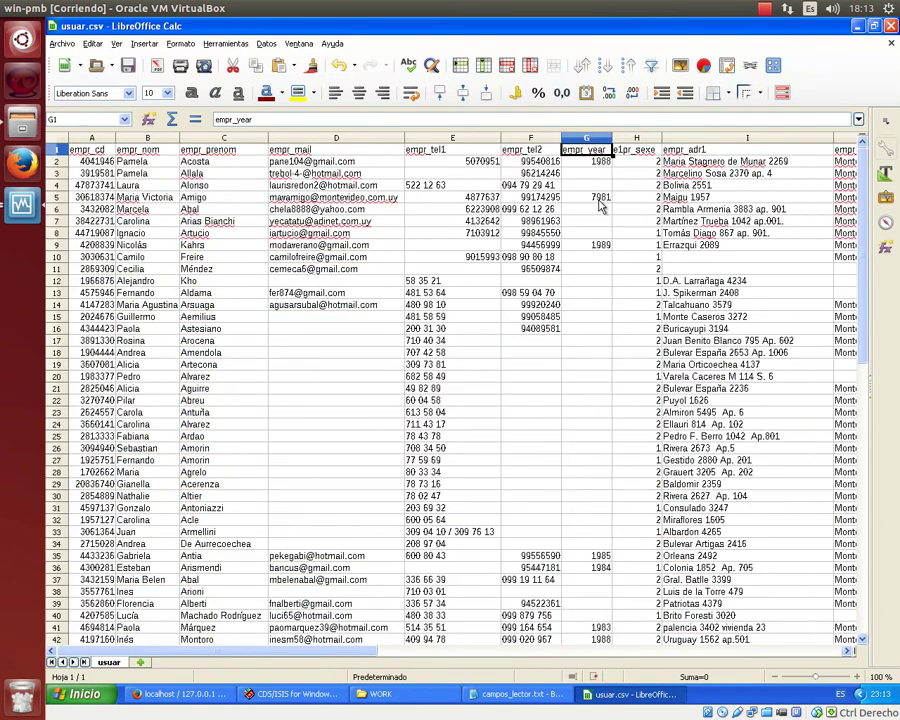
pyautogui.doubleClick(600, 198)
pyautogui.press('Home')
pyautogui.press('Delete')
pyautogui.write('1')
pyautogui.press('Return')
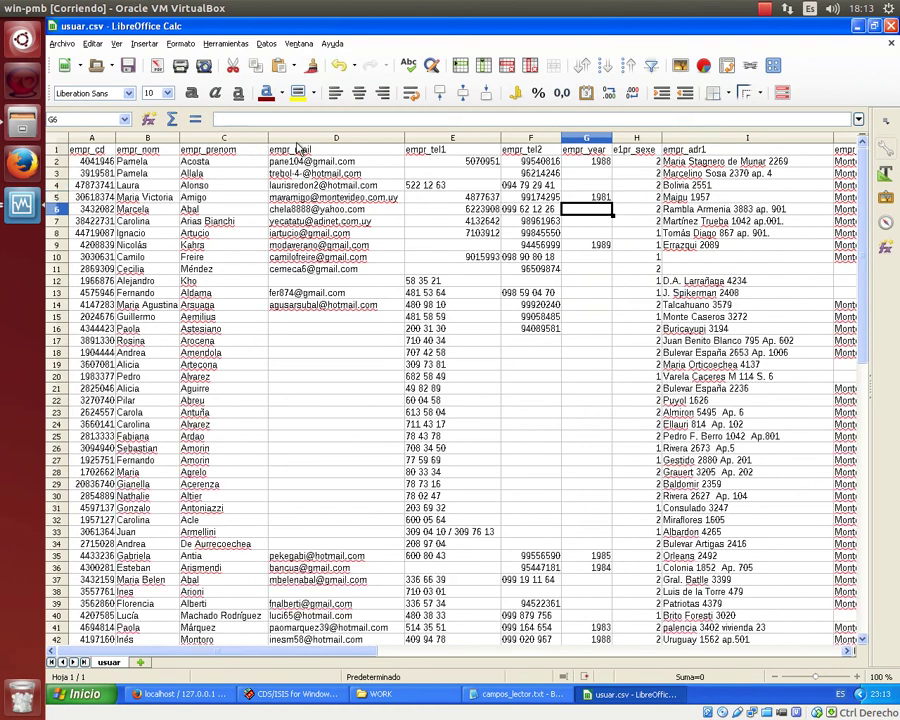
# Save usuar.csv, keeping the CSV text format.
pyautogui.scroll(-8, 268, 172)
pyautogui.scroll(8, 268, 168)
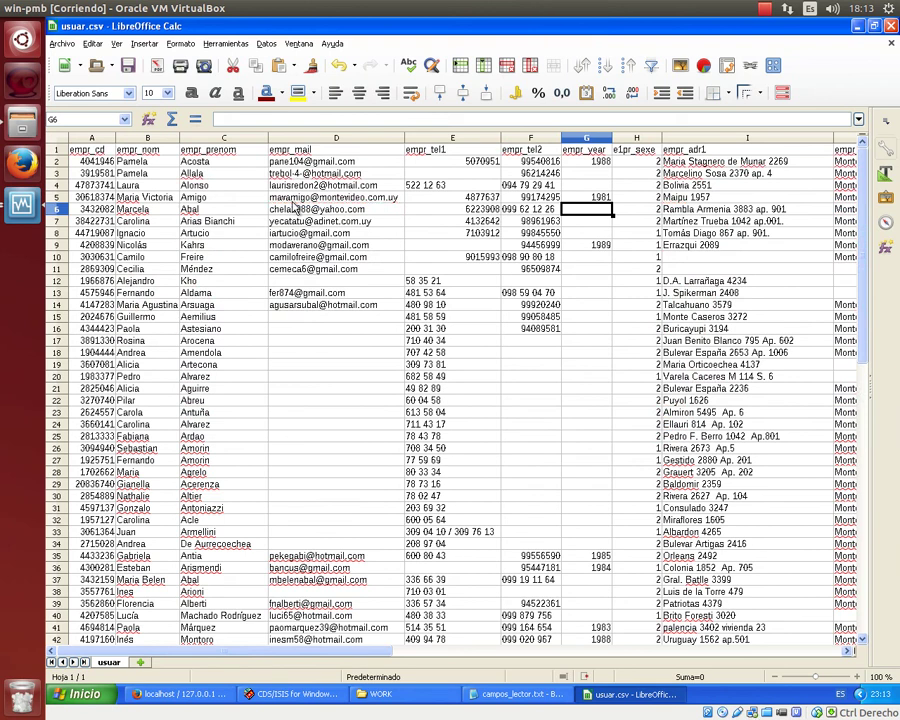
pyautogui.moveTo(357, 648); pyautogui.dragTo(402, 690)
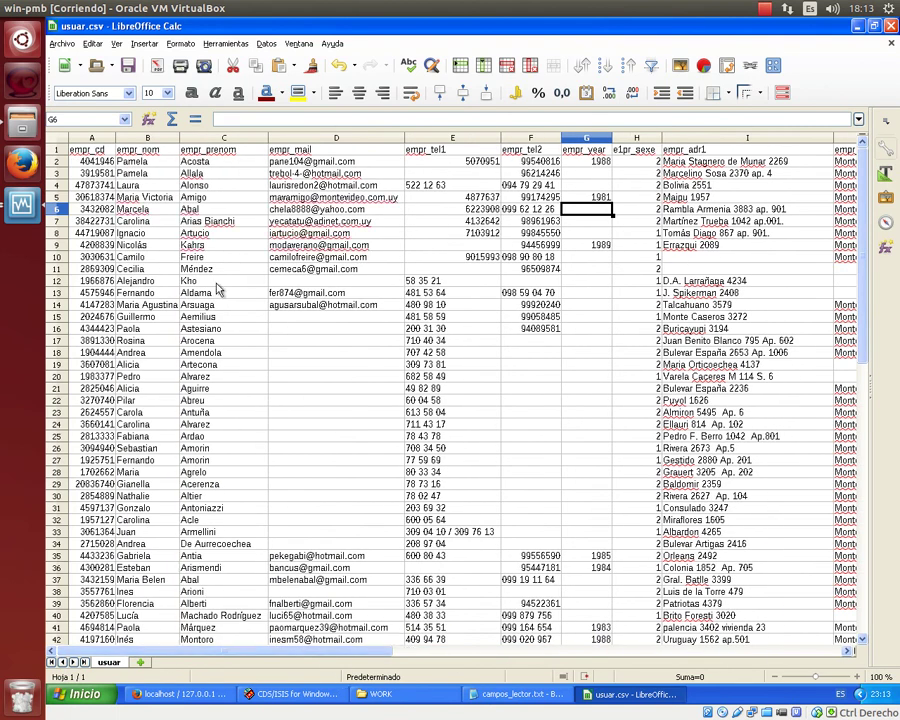
pyautogui.click(128, 65)
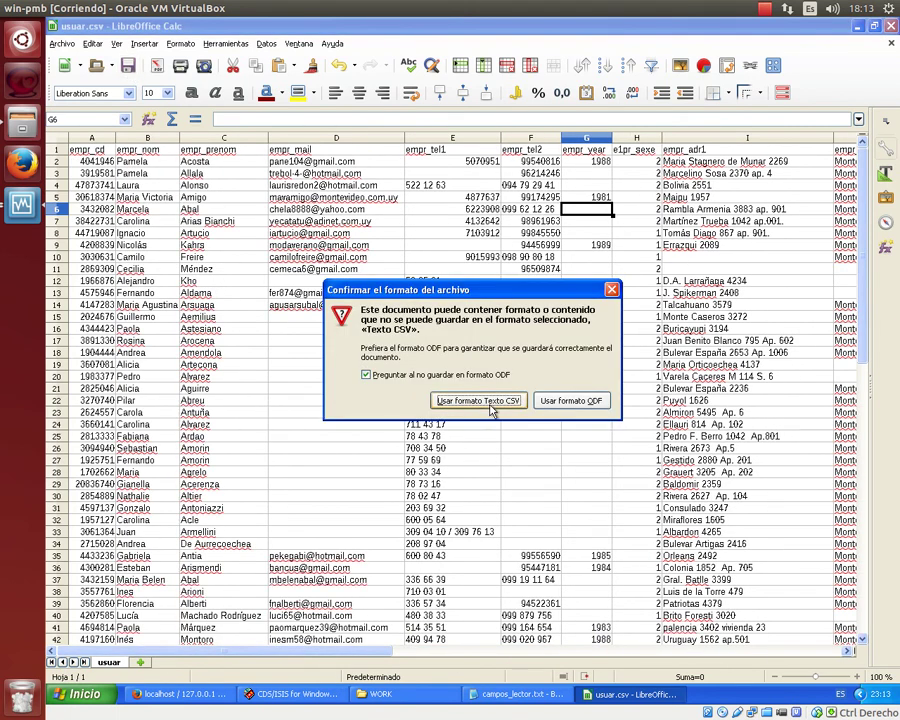
pyautogui.click(478, 401)
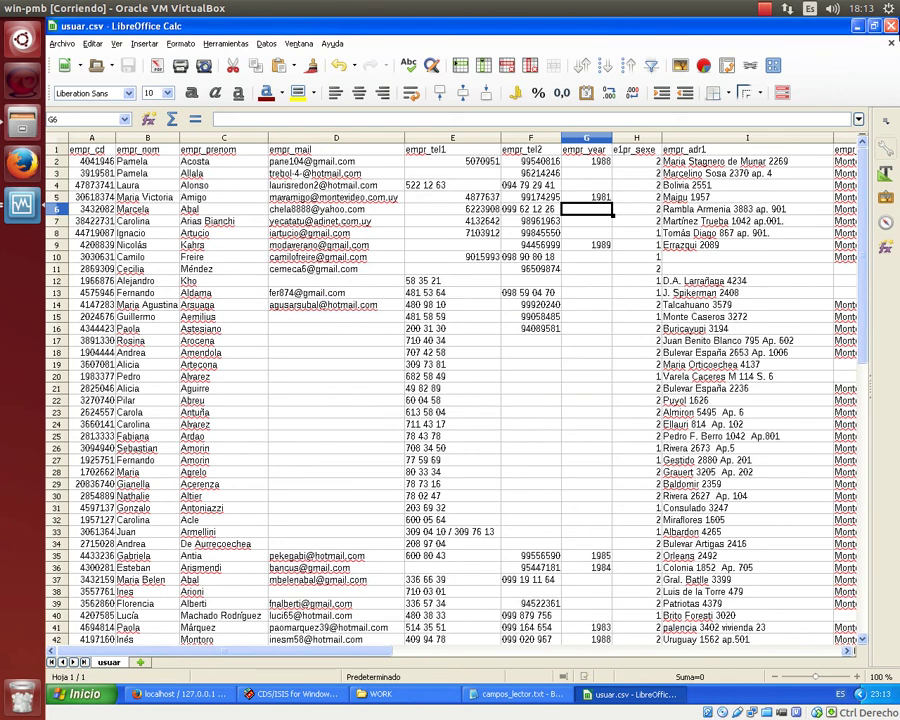
# Open usuar.csv in Notepad++ and close the CSV.pft and campos_lector.txt tabs.
pyautogui.click(857, 26)
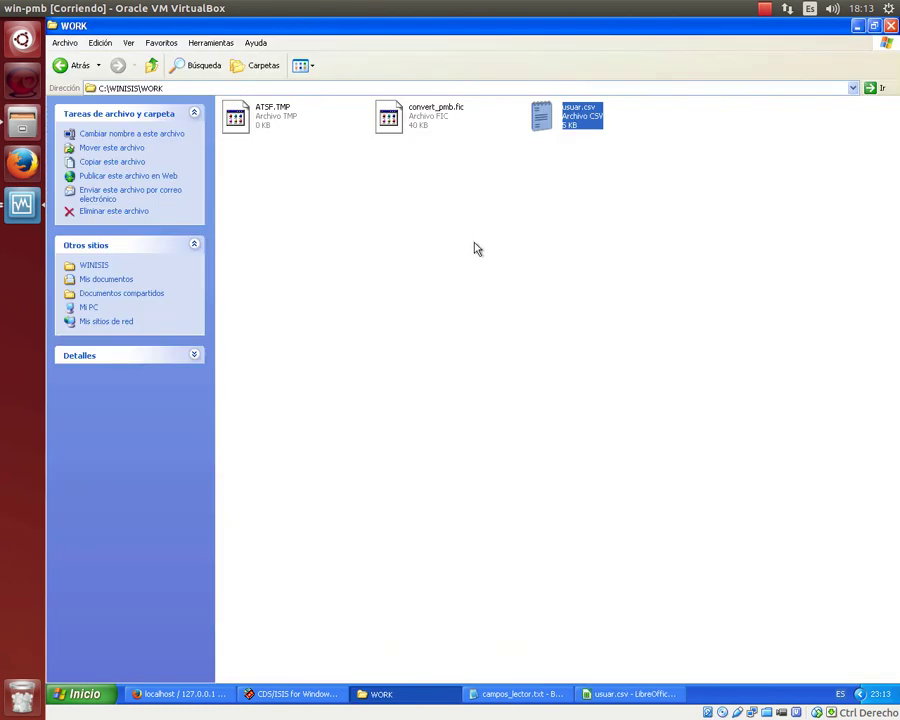
pyautogui.rightClick(563, 113)
pyautogui.click(568, 154)
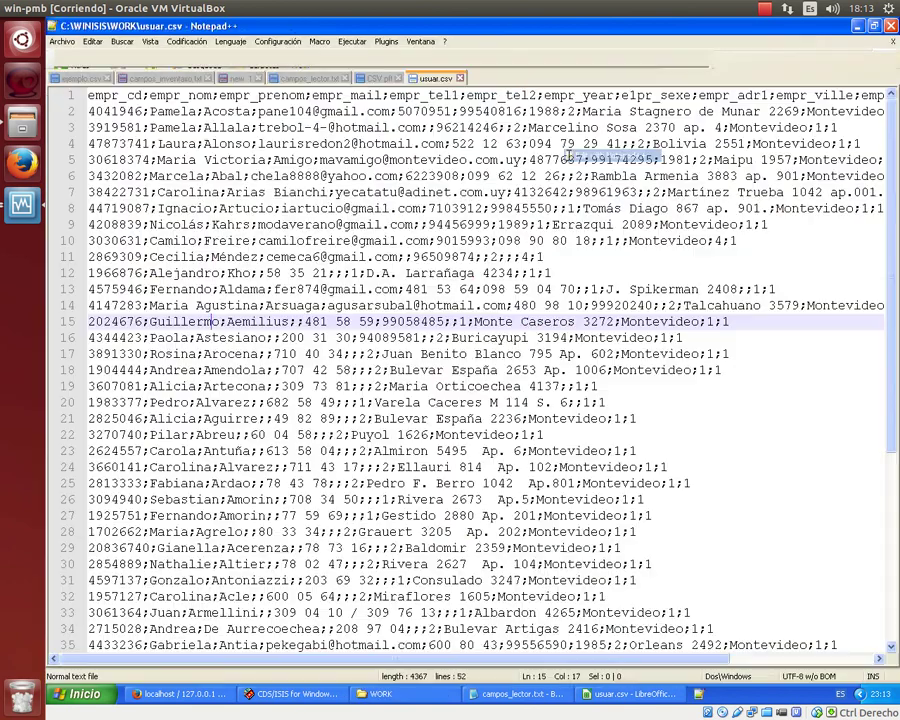
pyautogui.click(378, 79)
pyautogui.click(399, 79)
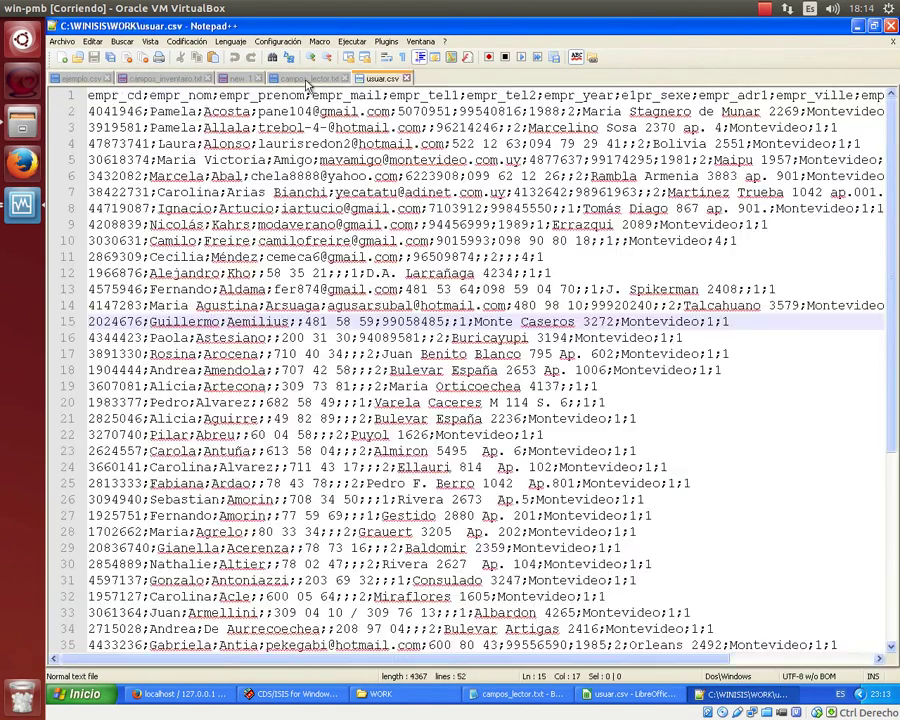
pyautogui.click(340, 79)
pyautogui.click(345, 79)
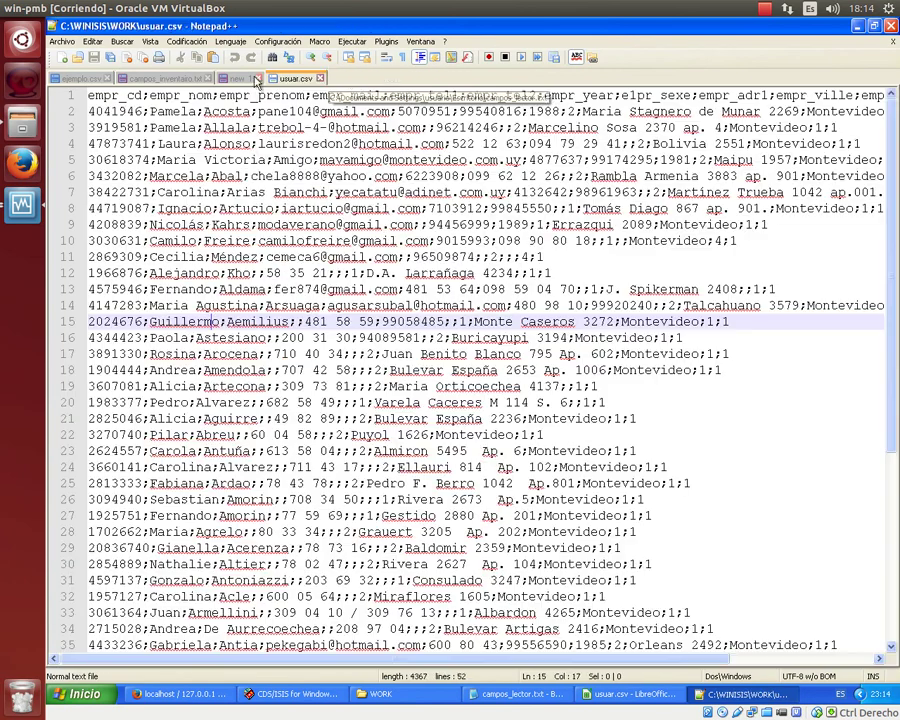
# Close the new 1, campos_inventairo.txt and ejemplo.csv tabs without saving.
pyautogui.click(317, 79)
pyautogui.click(259, 79)
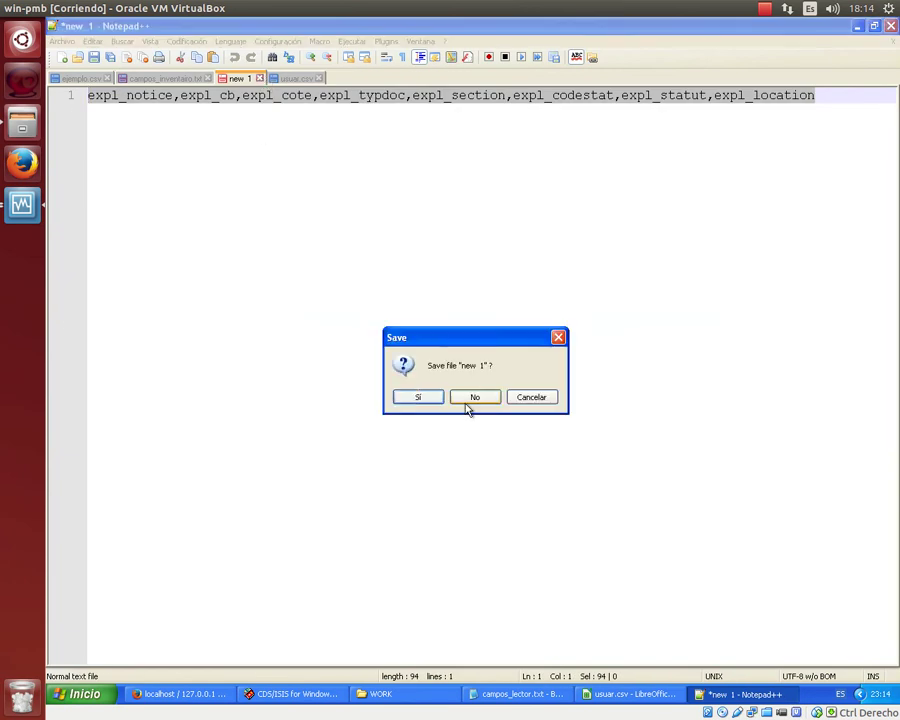
pyautogui.click(468, 401)
pyautogui.click(196, 79)
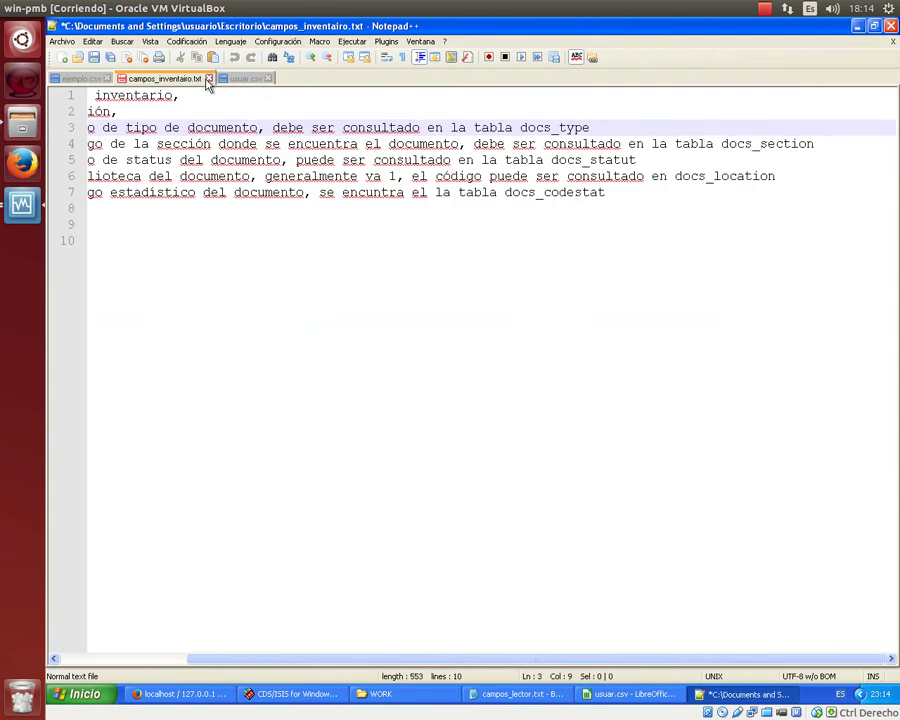
pyautogui.click(208, 79)
pyautogui.click(472, 397)
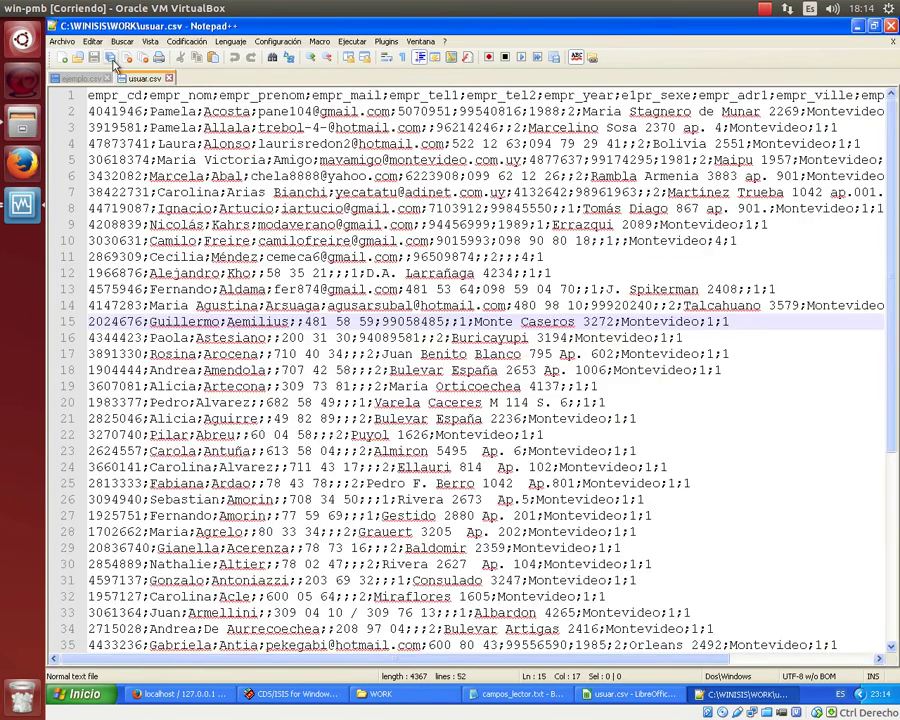
pyautogui.click(80, 78)
pyautogui.click(108, 78)
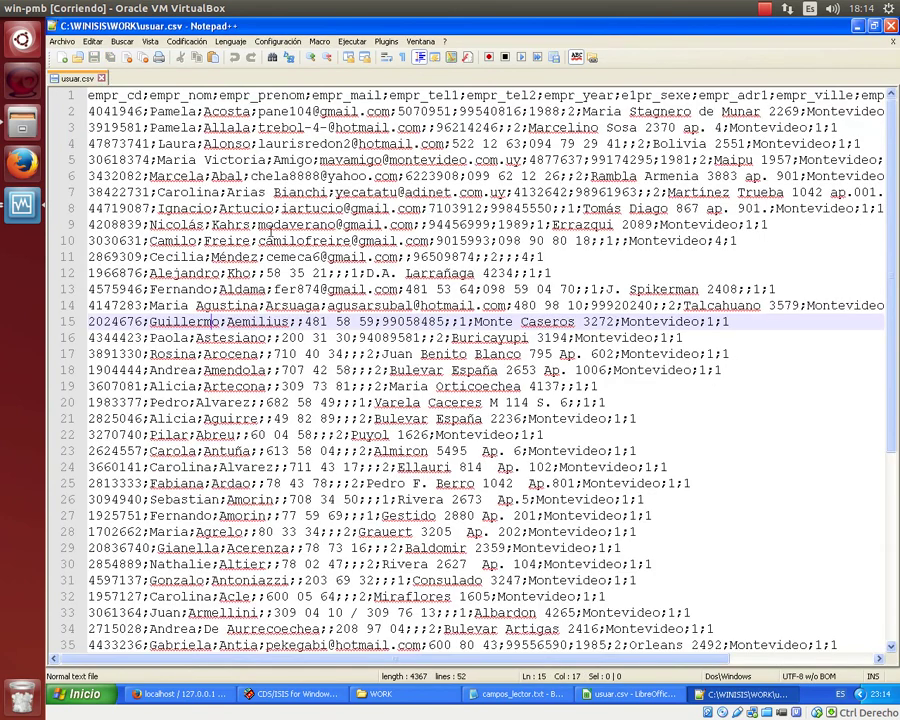
# Delete the header line of field names from usuar.csv; the save is refused.
pyautogui.click(90, 96)
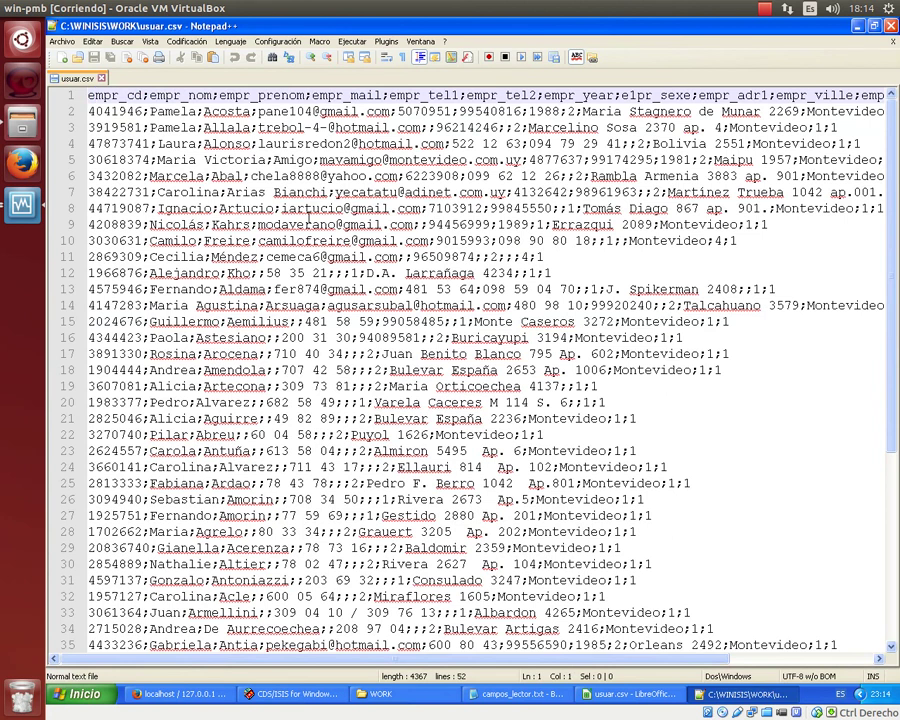
pyautogui.moveTo(88, 96); pyautogui.dragTo(621, 96)
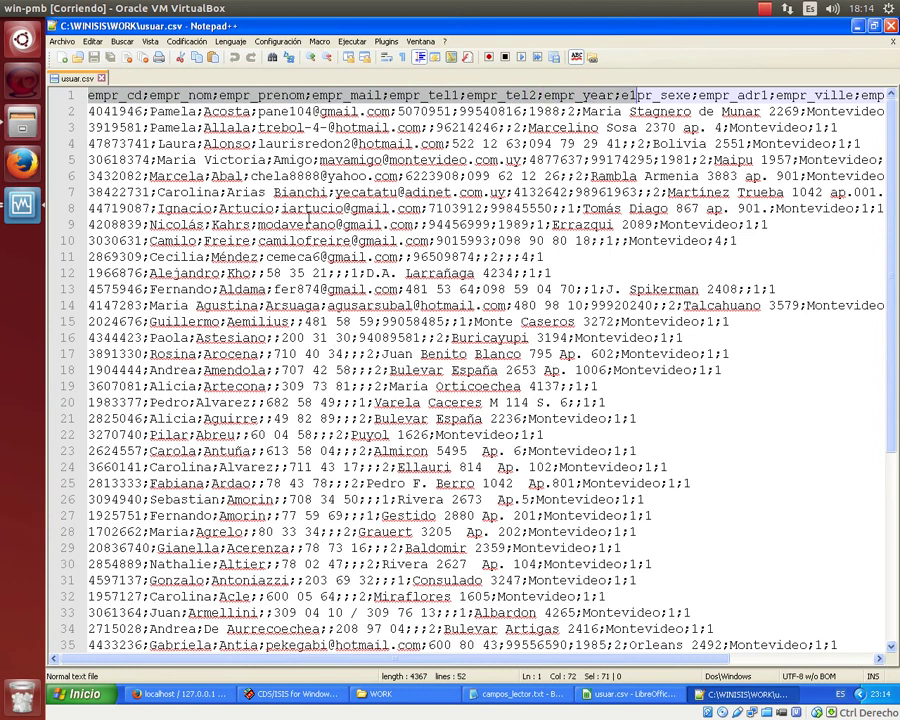
pyautogui.hotkey('ctrl', 'shift', 'Right')
pyautogui.hotkey('ctrl', 'shift', 'Right')
pyautogui.hotkey('ctrl', 'shift', 'Right')
pyautogui.hotkey('ctrl', 'shift', 'Right')
pyautogui.hotkey('ctrl', 'shift', 'Right')
pyautogui.hotkey('ctrl', 'shift', 'Right')
pyautogui.hotkey('ctrl', 'shift', 'Right')
pyautogui.hotkey('ctrl', 'shift', 'Right')
pyautogui.hotkey('ctrl', 'shift', 'Right')
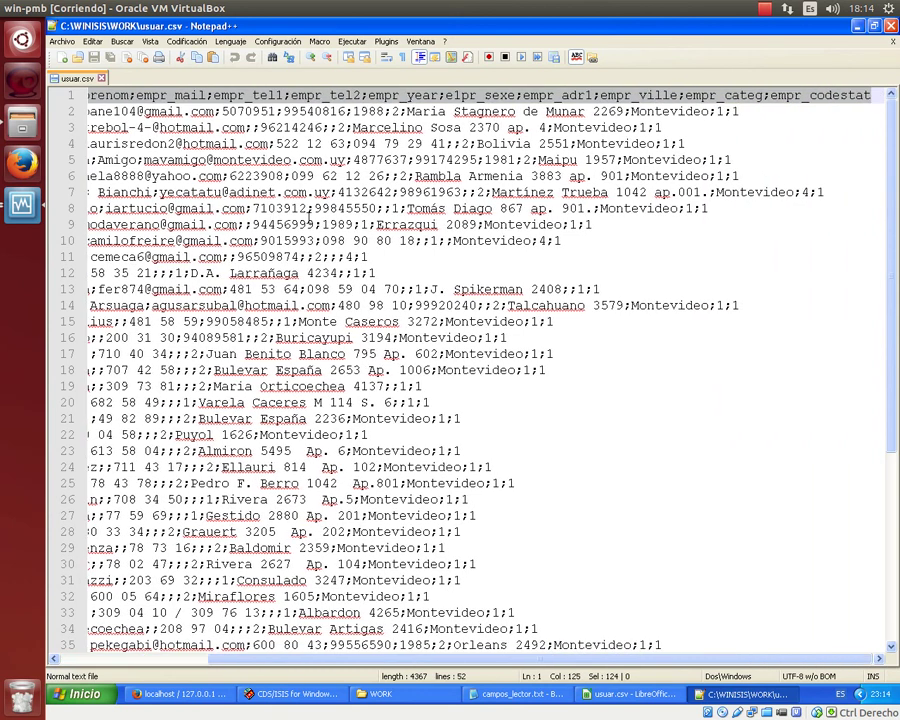
pyautogui.press('Delete')
pyautogui.press('Delete')
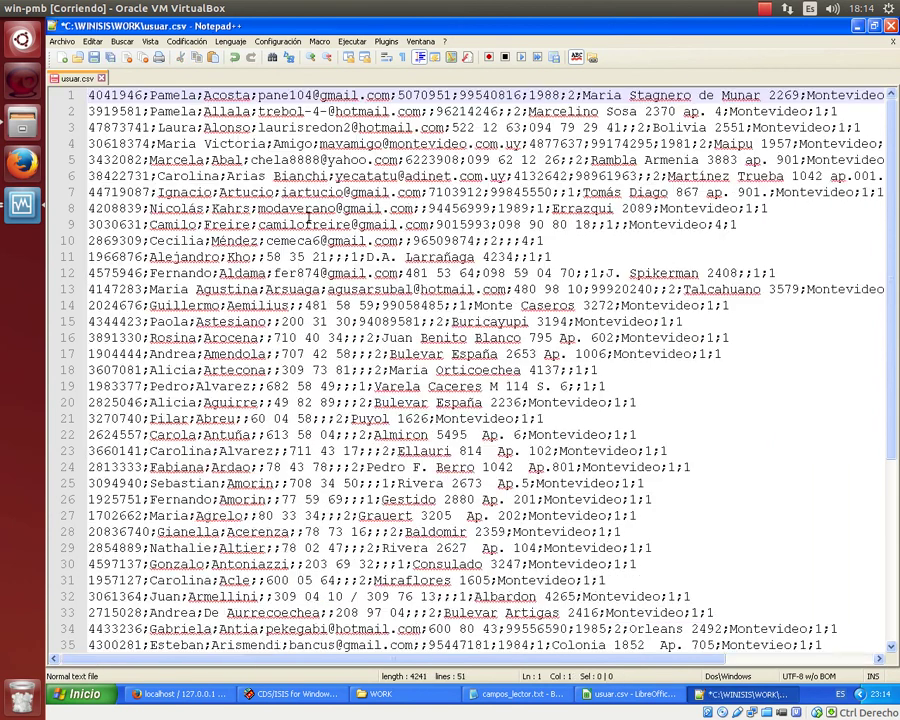
pyautogui.click(93, 57)
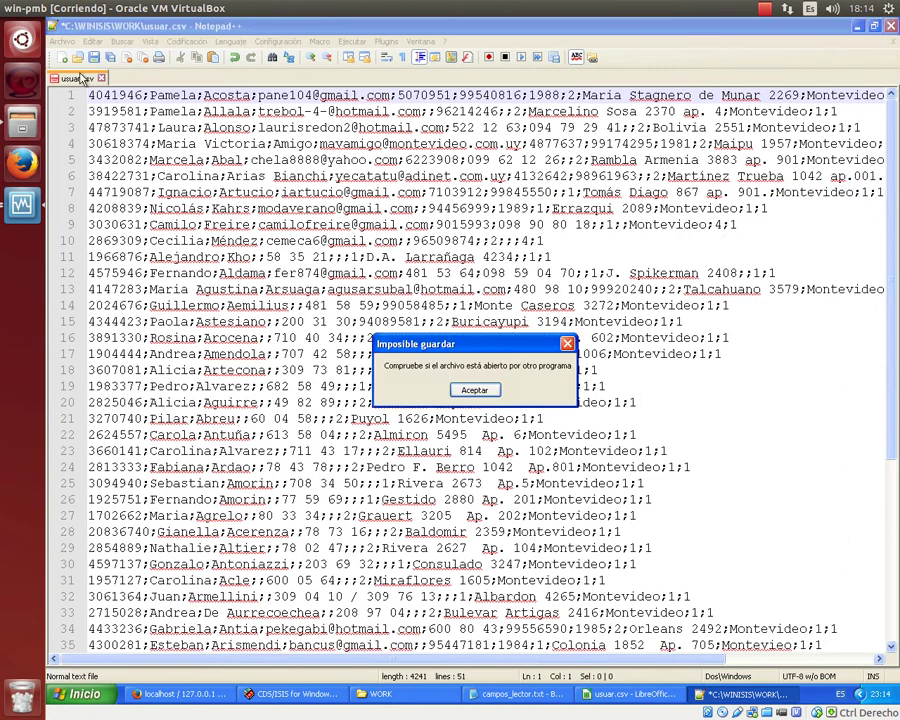
pyautogui.click(475, 390)
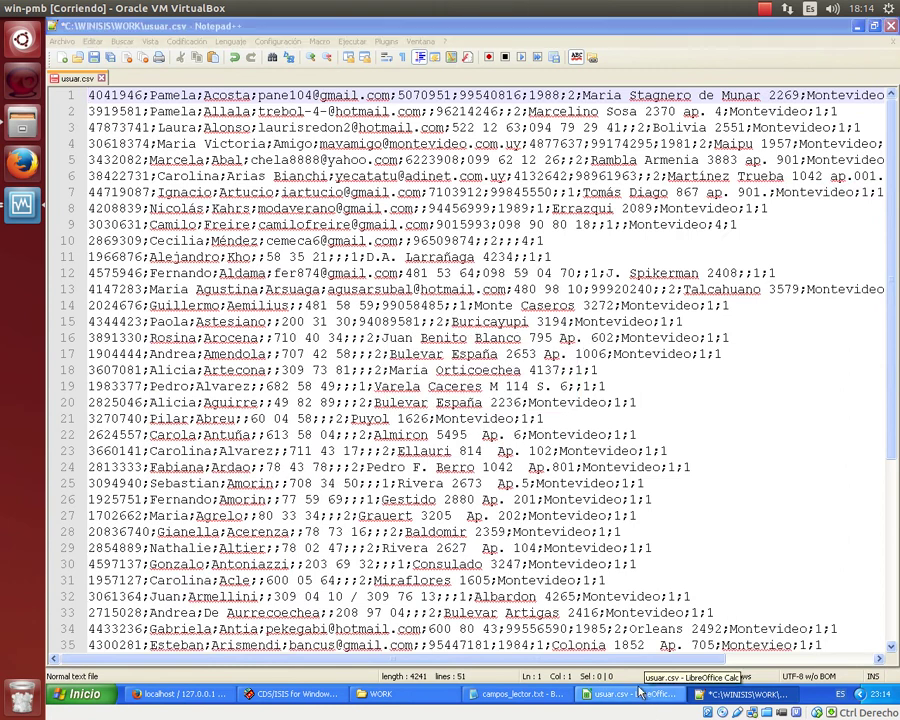
# Close LibreOffice Calc, which locks the file, and create a new blank document.
pyautogui.rightClick(645, 690)
pyautogui.click(721, 711)
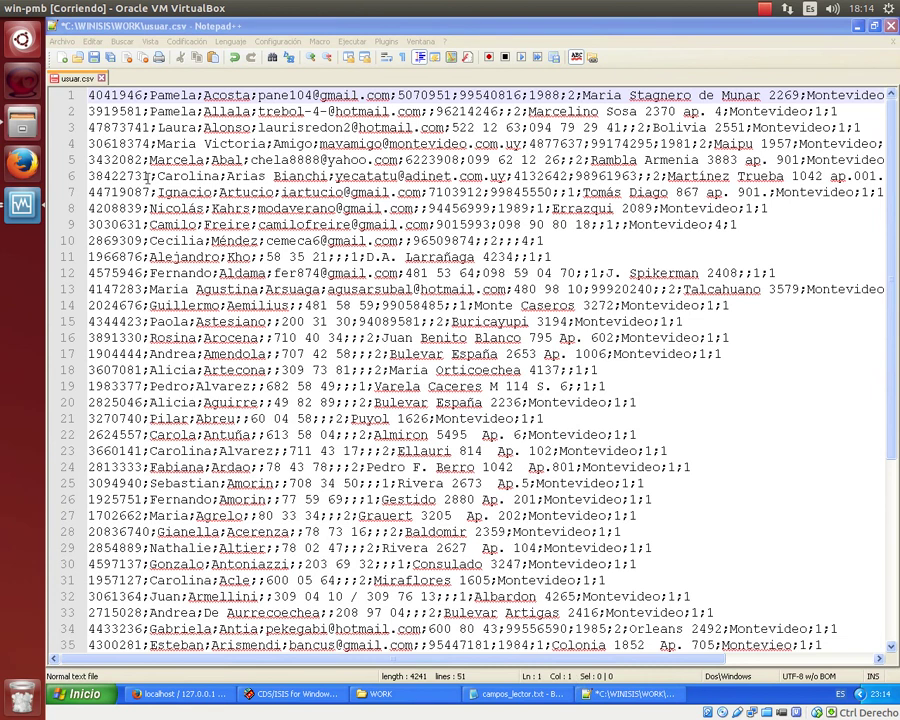
pyautogui.click(63, 57)
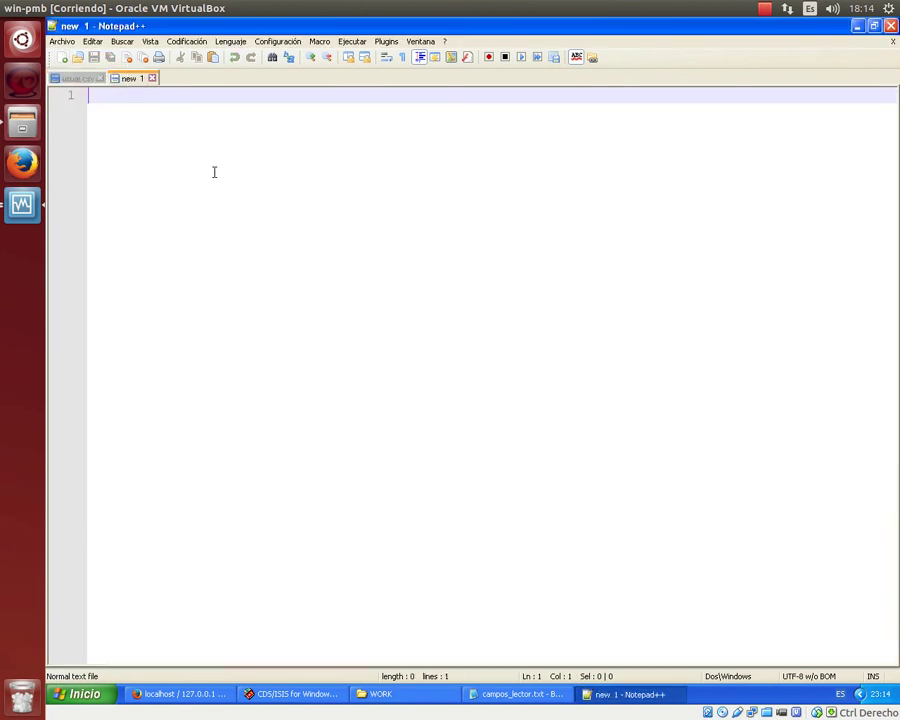
# Paste the header field list and replace the semicolon after empr_cd with a comma.
pyautogui.hotkey('ctrl', 'v')
pyautogui.click(152, 112)
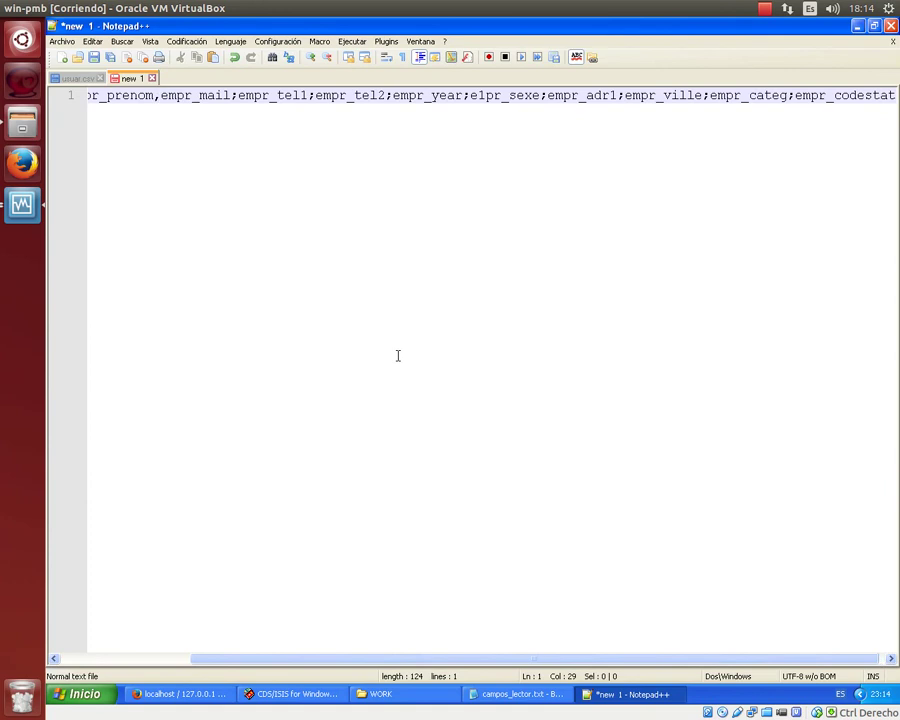
pyautogui.press('Left')
pyautogui.press('Left')
pyautogui.press('Left')
pyautogui.press('Left')
pyautogui.press('Left')
pyautogui.press('Left')
pyautogui.press('Left')
pyautogui.press('Left')
pyautogui.press('Left')
pyautogui.press('Left')
pyautogui.press('Left')
pyautogui.press('Left')
pyautogui.press('Left')
pyautogui.press('Left')
pyautogui.press('Left')
pyautogui.press('Left')
pyautogui.press('Left')
pyautogui.press('Left')
pyautogui.press('Left')
pyautogui.press('Left')
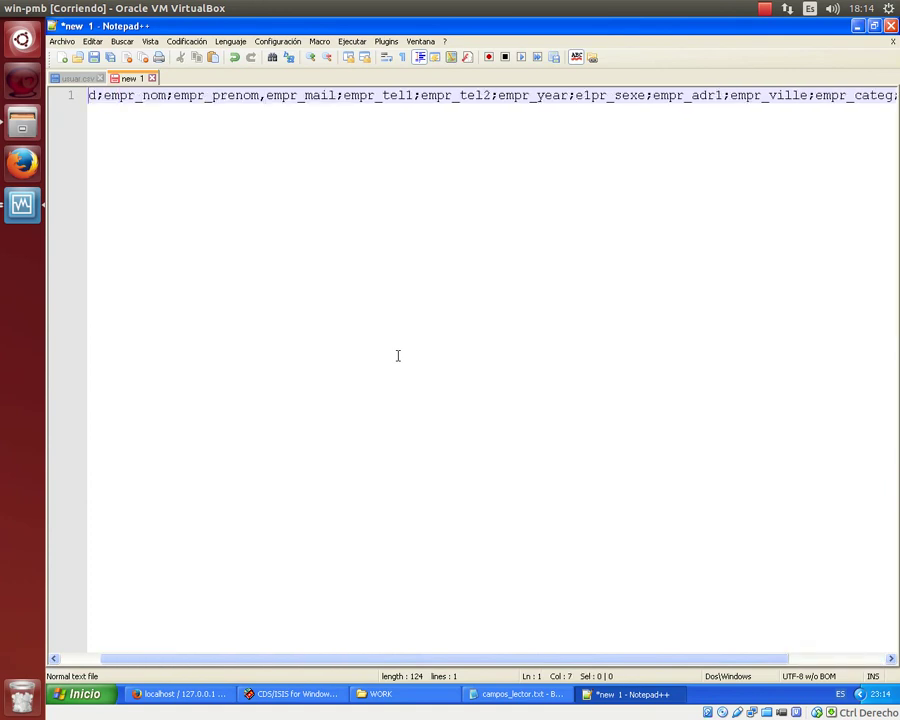
pyautogui.press('Left')
pyautogui.press('Left')
pyautogui.press('Left')
pyautogui.press('Left')
pyautogui.press('Left')
pyautogui.press('Left')
pyautogui.press('Right')
pyautogui.press('Right')
pyautogui.write(',')
pyautogui.press('Delete')
pyautogui.press('Right')
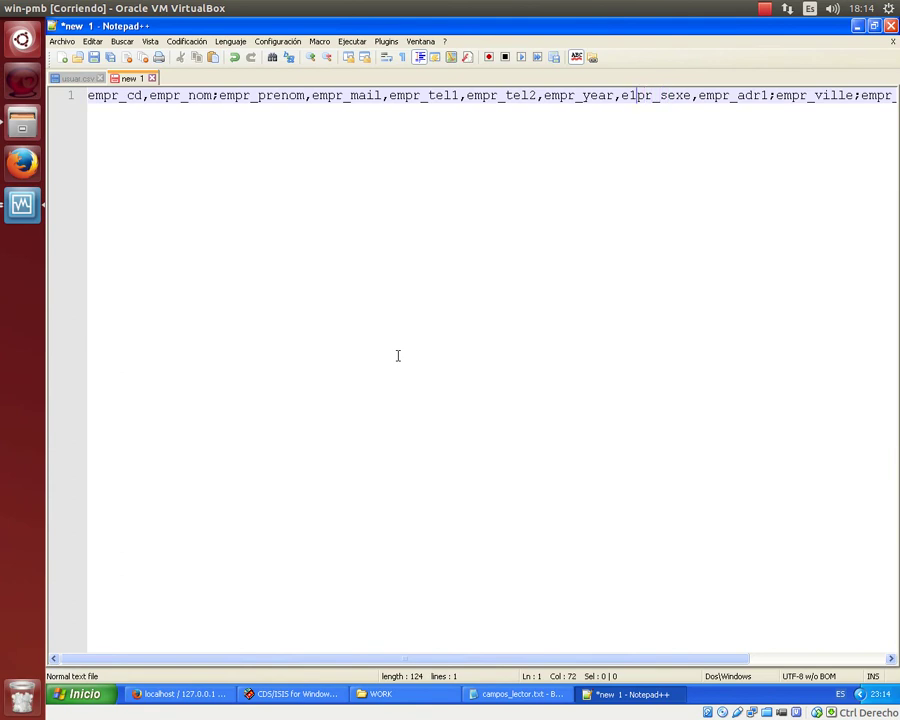
# Correct the typo 'e1pr_sexe' to 'empr_sexe' in the header line.
pyautogui.press('Delete')
pyautogui.write('M')
pyautogui.press('Right')
pyautogui.press('Delete')
pyautogui.write('m')
pyautogui.press('Right')
# Replace the semicolons after empr_ville, empr_categ and empr_nom with commas.
pyautogui.press('Right')
pyautogui.press('Right')
pyautogui.press('Right')
pyautogui.press('Delete')
pyautogui.write(',')
pyautogui.press('Right')
pyautogui.press('Right')
pyautogui.press('Right')
pyautogui.press('Right')
pyautogui.press('Right')
pyautogui.press('Right')
pyautogui.press('Right')
pyautogui.press('Delete')
pyautogui.write(',')
pyautogui.press('Right')
pyautogui.press('Right')
pyautogui.press('Right')
pyautogui.press('Right')
pyautogui.press('Right')
pyautogui.press('Right')
pyautogui.press('Right')
pyautogui.press('Right')
pyautogui.press('Right')
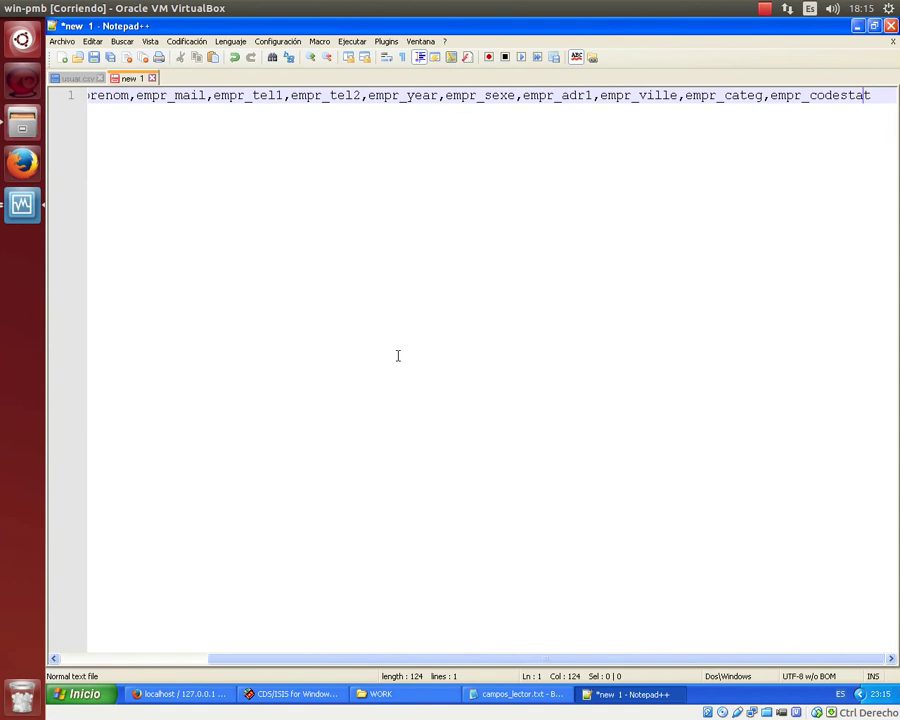
pyautogui.moveTo(313, 660); pyautogui.dragTo(162, 666)
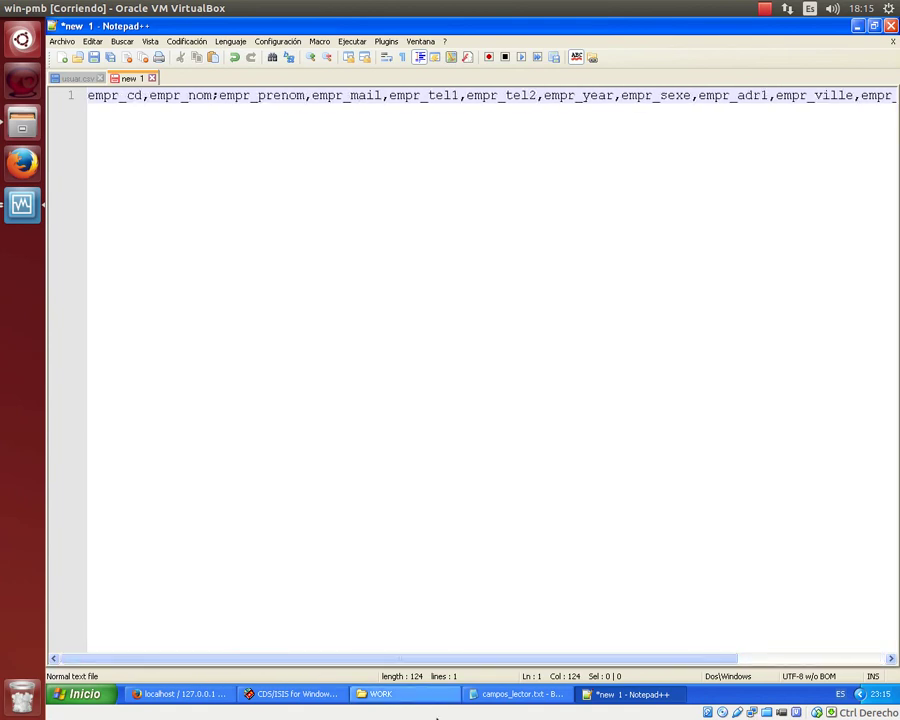
pyautogui.click(213, 96)
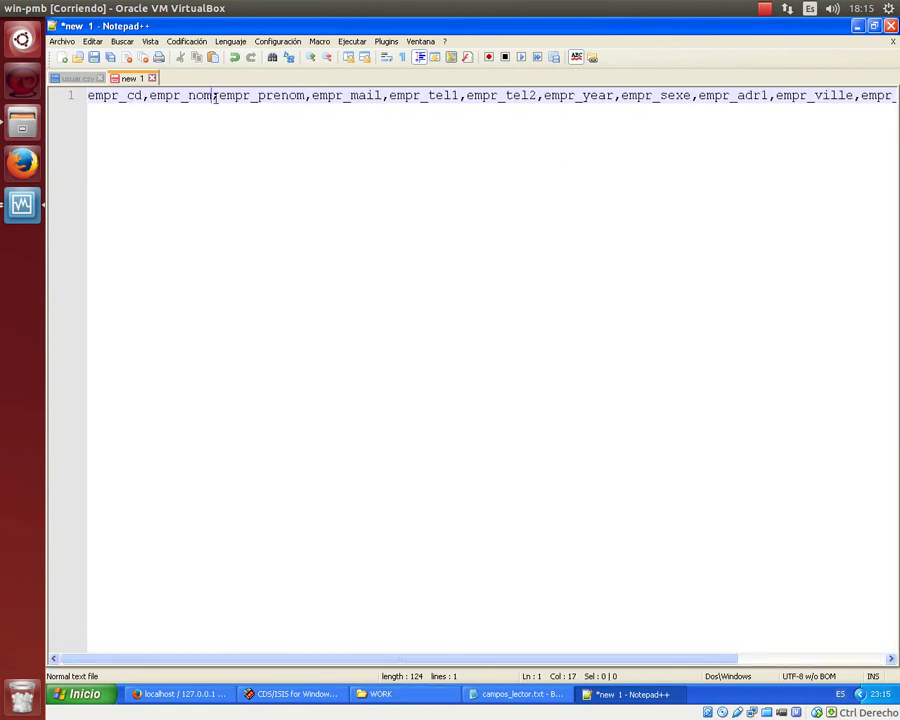
pyautogui.write(',')
pyautogui.press('Delete')
# Back in Firefox, select the empr table in phpMyAdmin and go to its Importar page.
pyautogui.click(210, 694)
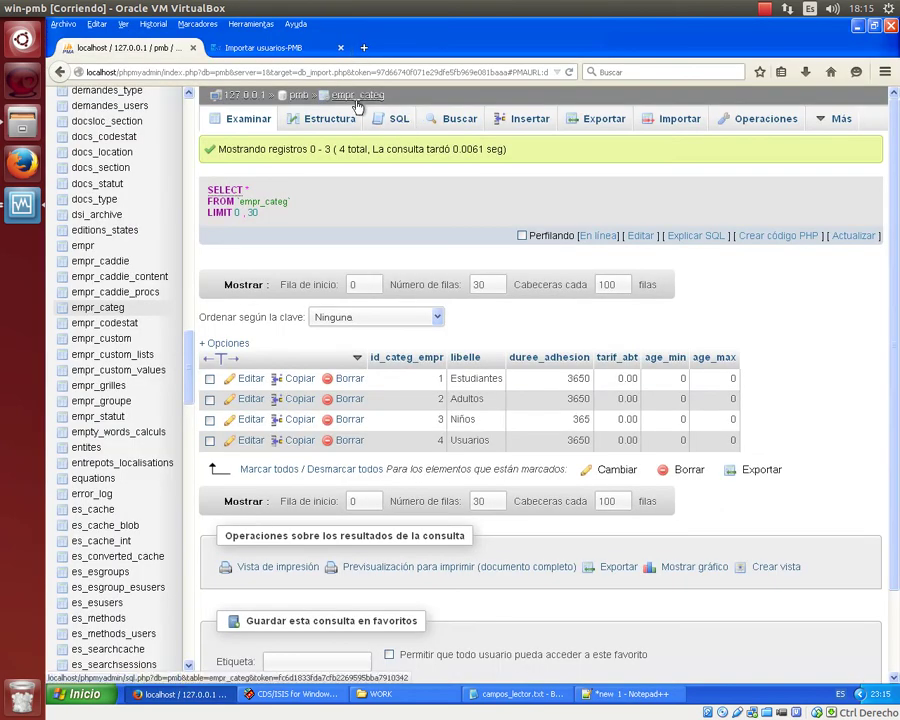
pyautogui.scroll(10, 174, 248)
pyautogui.scroll(15, 174, 248)
pyautogui.scroll(-10, 174, 255)
pyautogui.scroll(-20, 172, 262)
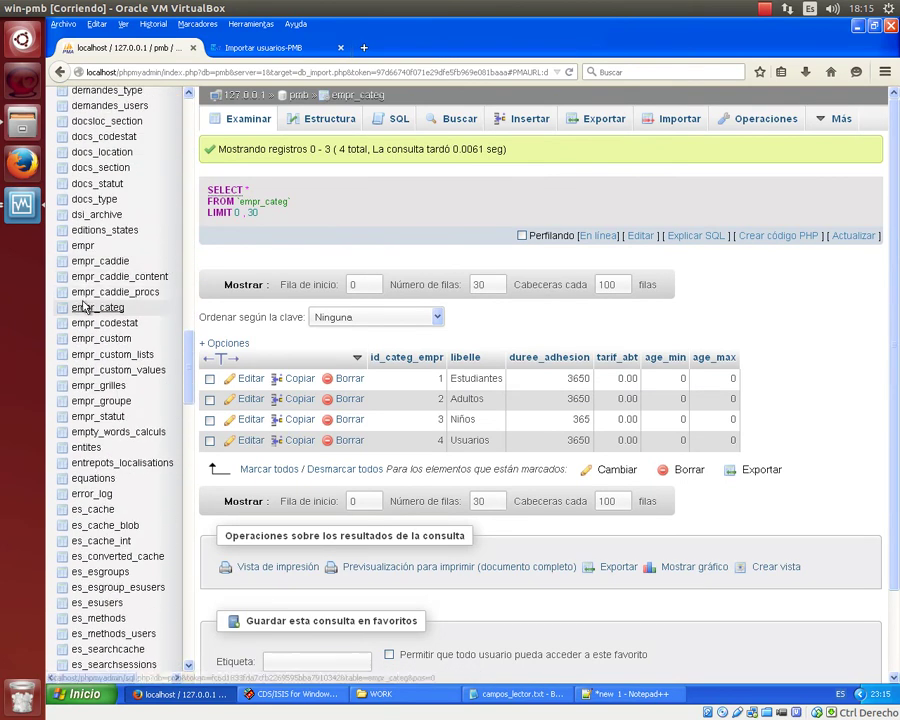
pyautogui.click(77, 248)
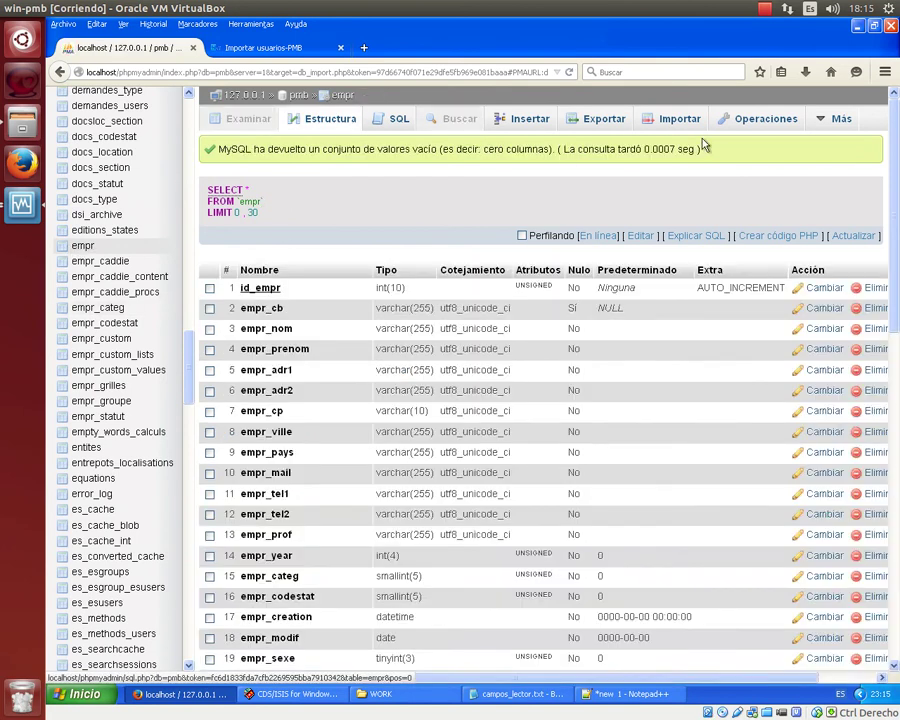
pyautogui.click(665, 120)
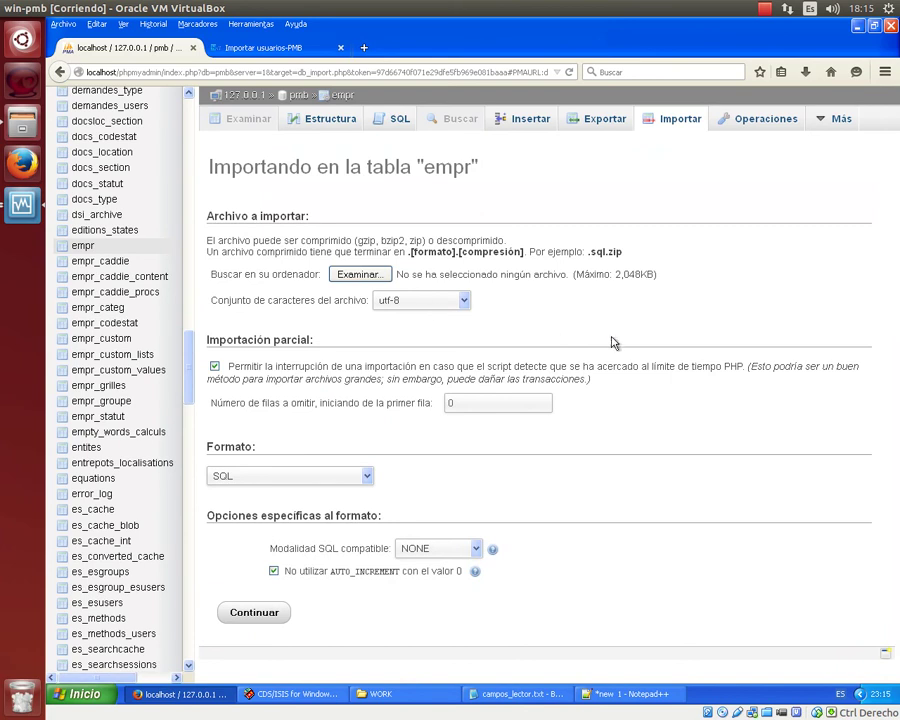
# Set the import to CSV, don't abort on INSERT errors, separator ';' and escape '\'.
pyautogui.click(366, 477)
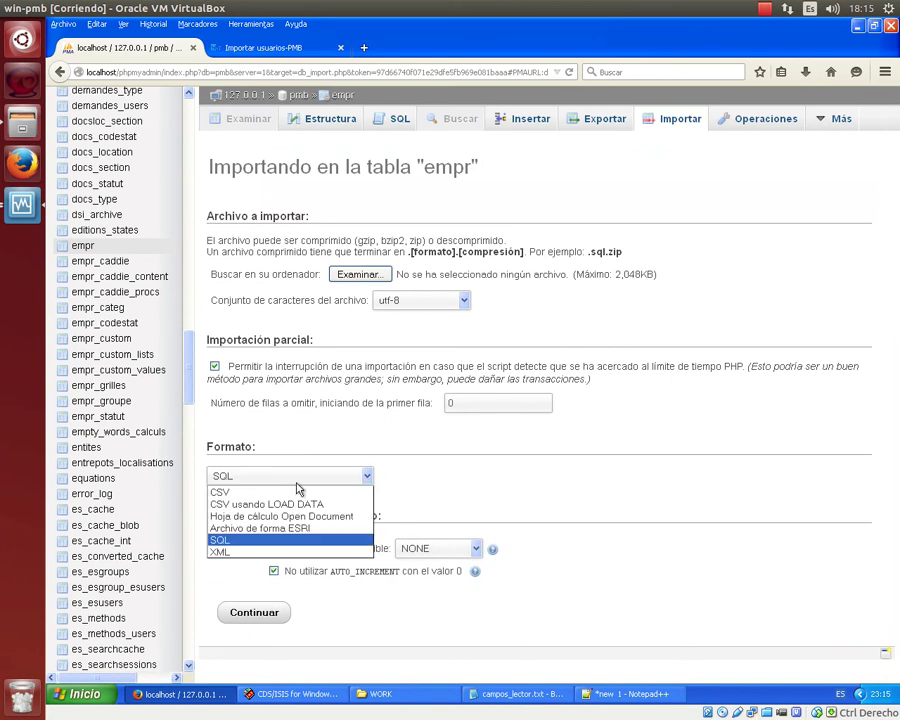
pyautogui.click(250, 493)
pyautogui.scroll(-3, 534, 366)
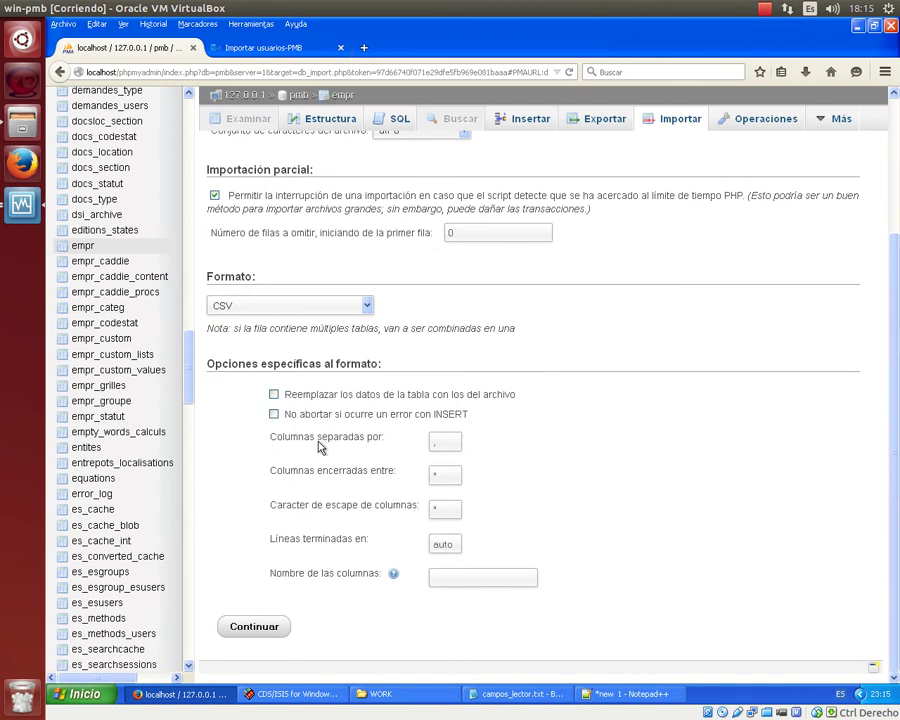
pyautogui.click(274, 416)
pyautogui.doubleClick(455, 443)
pyautogui.write(';')
pyautogui.click(476, 460)
pyautogui.doubleClick(447, 474)
pyautogui.write('\\')
pyautogui.click(475, 526)
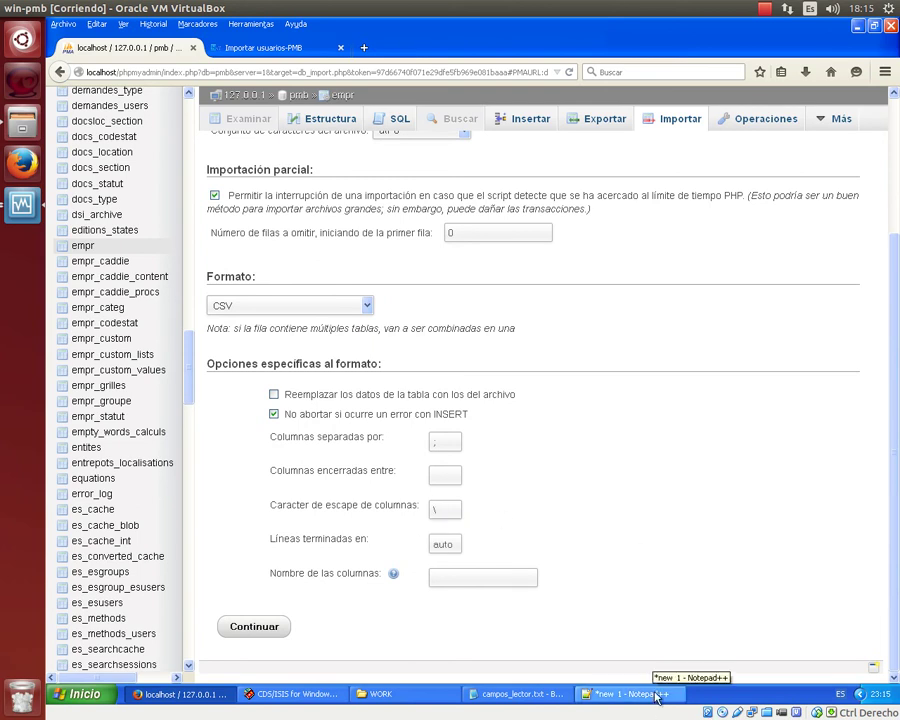
# Copy the header line from Notepad++ into the 'Nombre de las columnas' field.
pyautogui.click(630, 693)
pyautogui.hotkey('ctrl', 'a')
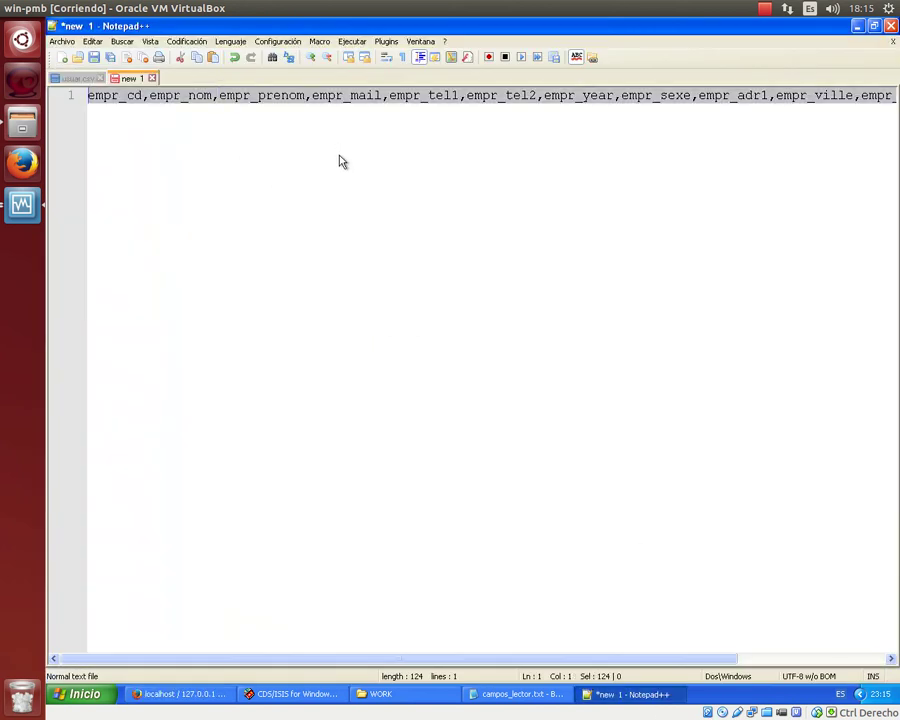
pyautogui.click(170, 694)
pyautogui.hotkey('ctrl', 'v')
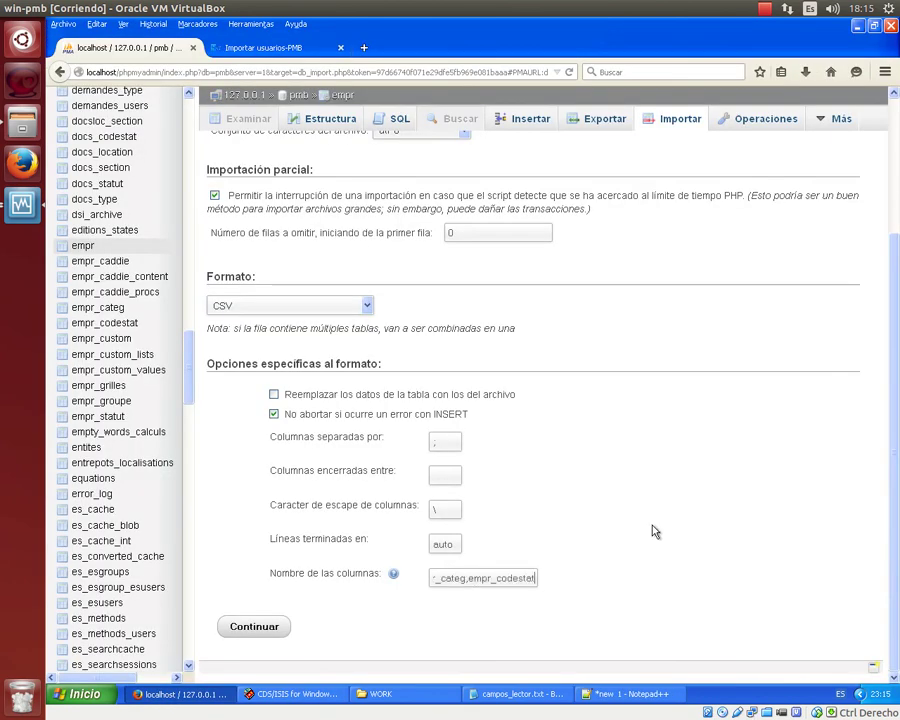
pyautogui.press('Left')
pyautogui.press('Left')
pyautogui.press('Left')
pyautogui.press('Left')
pyautogui.press('Left')
pyautogui.press('Left')
pyautogui.press('Left')
pyautogui.press('Left')
pyautogui.press('Left')
pyautogui.press('Left')
pyautogui.press('Left')
pyautogui.press('Left')
pyautogui.press('Left')
pyautogui.press('Left')
pyautogui.press('Left')
pyautogui.press('Left')
pyautogui.press('Left')
pyautogui.press('Left')
pyautogui.press('Left')
pyautogui.press('Left')
pyautogui.press('Left')
pyautogui.press('Left')
pyautogui.press('Left')
pyautogui.press('Left')
pyautogui.press('Left')
pyautogui.press('Left')
pyautogui.press('Left')
pyautogui.press('Left')
pyautogui.press('Left')
pyautogui.press('Left')
pyautogui.press('Left')
pyautogui.press('Left')
pyautogui.press('Left')
pyautogui.press('Left')
pyautogui.press('Left')
pyautogui.press('Left')
pyautogui.press('Left')
pyautogui.press('Left')
pyautogui.press('Left')
pyautogui.press('Left')
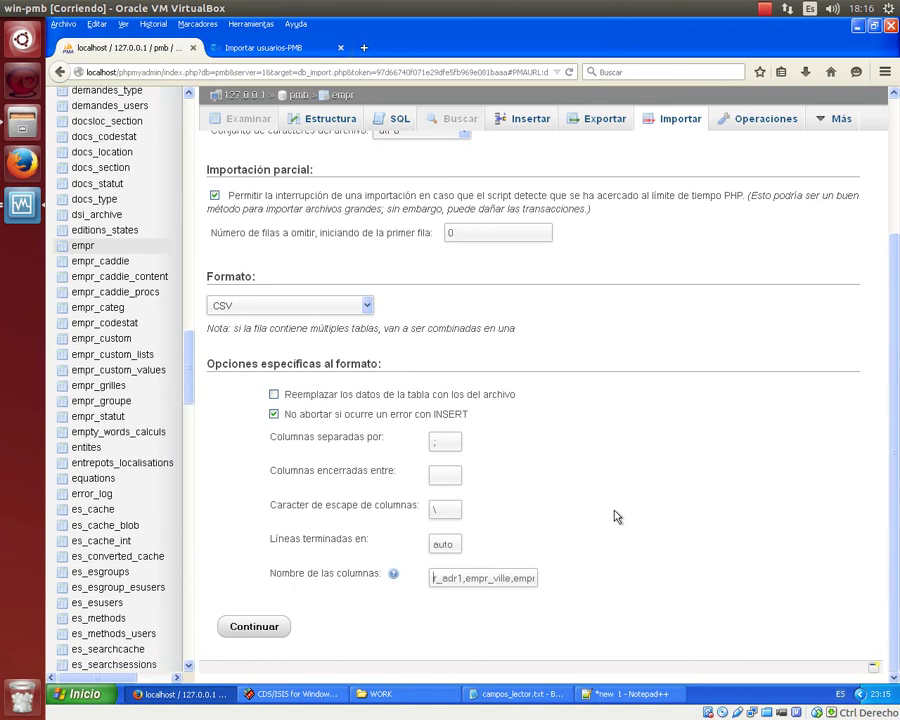
pyautogui.press('Left')
pyautogui.press('Left')
pyautogui.press('Left')
pyautogui.press('Left')
pyautogui.press('Left')
pyautogui.press('Left')
pyautogui.press('Left')
pyautogui.press('Left')
pyautogui.press('Left')
pyautogui.press('Left')
pyautogui.press('Left')
pyautogui.press('Left')
pyautogui.press('Left')
pyautogui.press('Left')
pyautogui.press('Left')
pyautogui.press('Left')
pyautogui.press('Left')
pyautogui.press('Left')
pyautogui.press('Left')
pyautogui.press('Left')
pyautogui.press('Left')
pyautogui.press('Left')
pyautogui.press('Left')
pyautogui.press('Left')
pyautogui.press('Left')
pyautogui.press('Left')
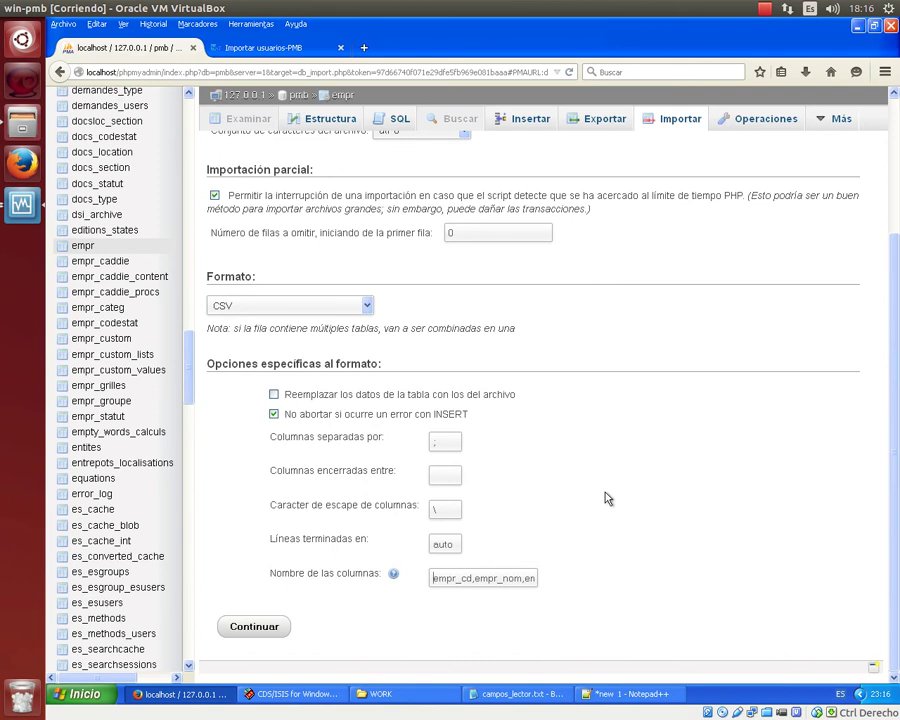
pyautogui.scroll(3, 607, 516)
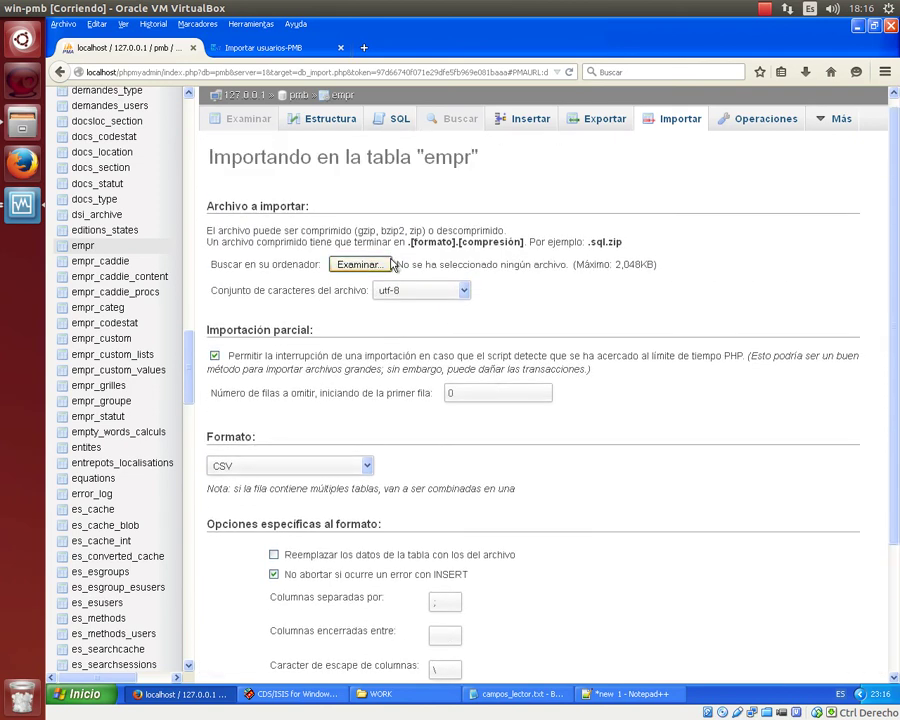
pyautogui.scroll(-3, 422, 275)
pyautogui.scroll(2, 428, 272)
pyautogui.scroll(1, 400, 273)
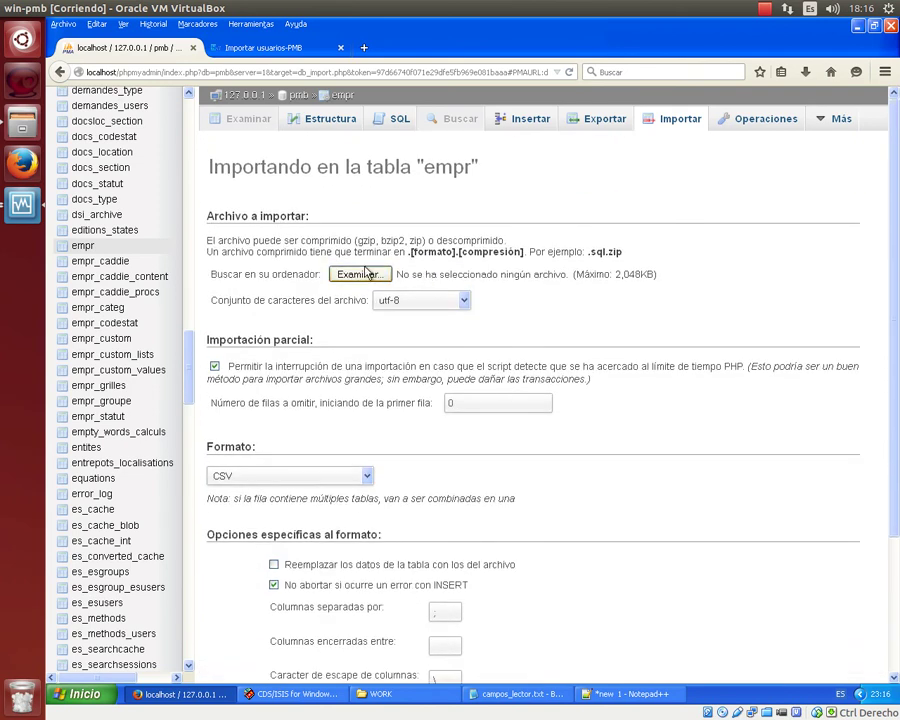
pyautogui.click(360, 275)
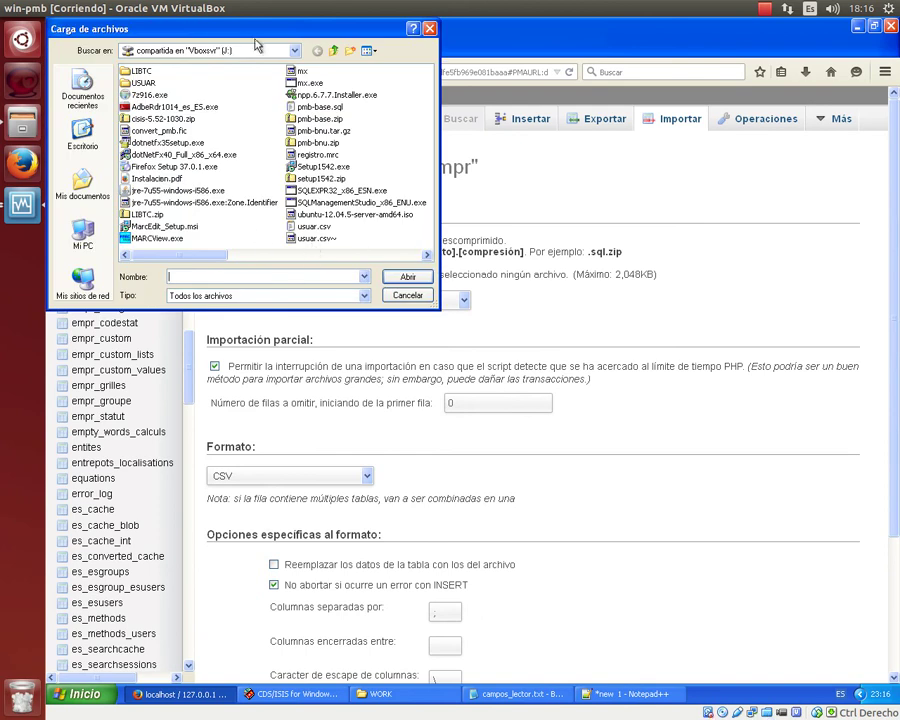
# Import C:\WINISIS\WORK\usuar.csv, which fails on the invalid column empr_cd.
pyautogui.click(295, 50)
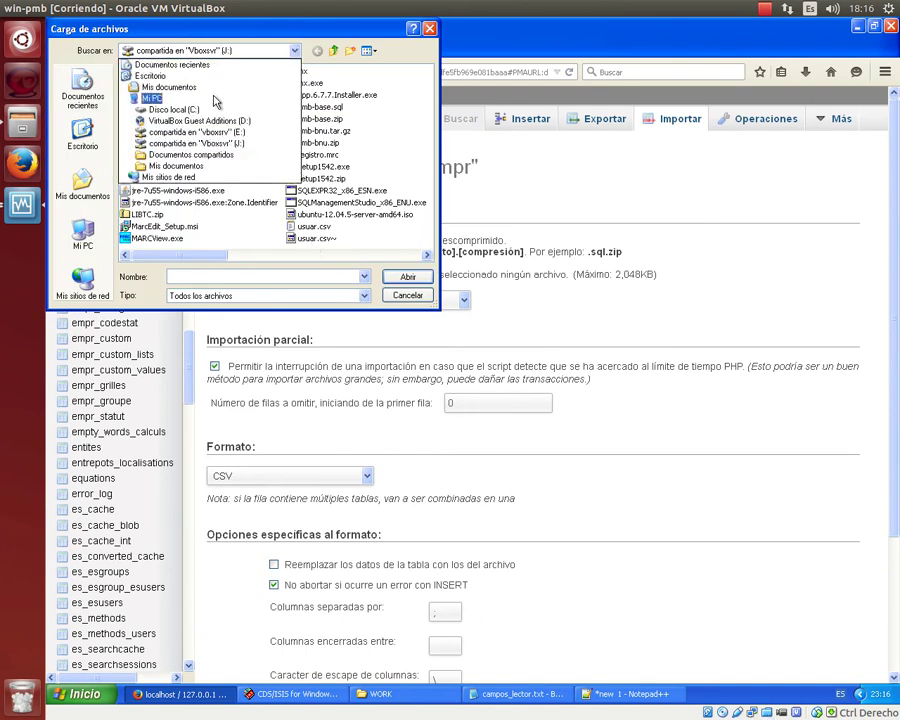
pyautogui.click(212, 109)
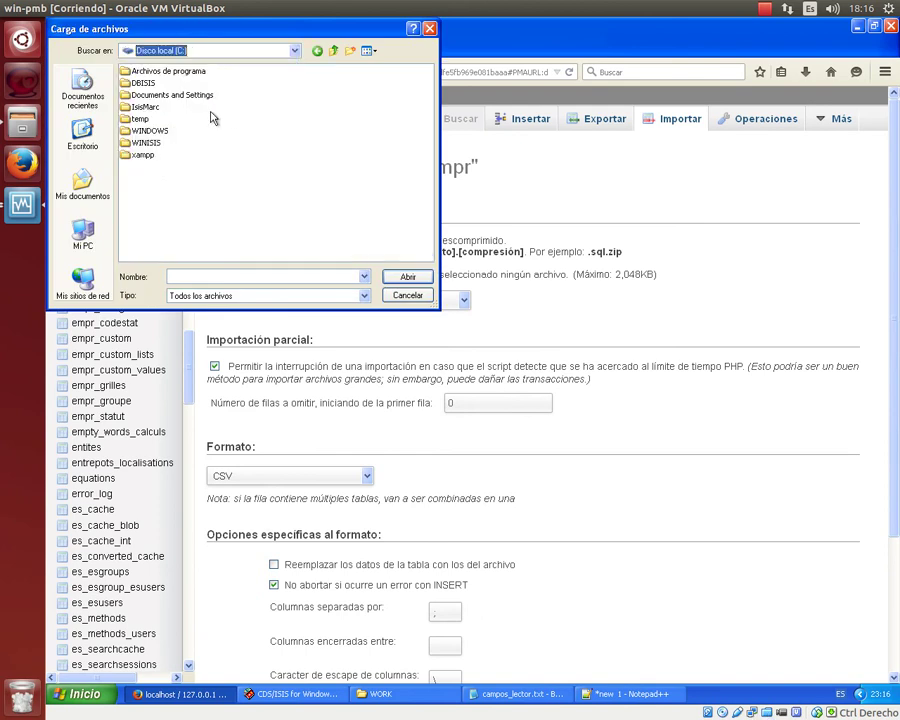
pyautogui.doubleClick(150, 143)
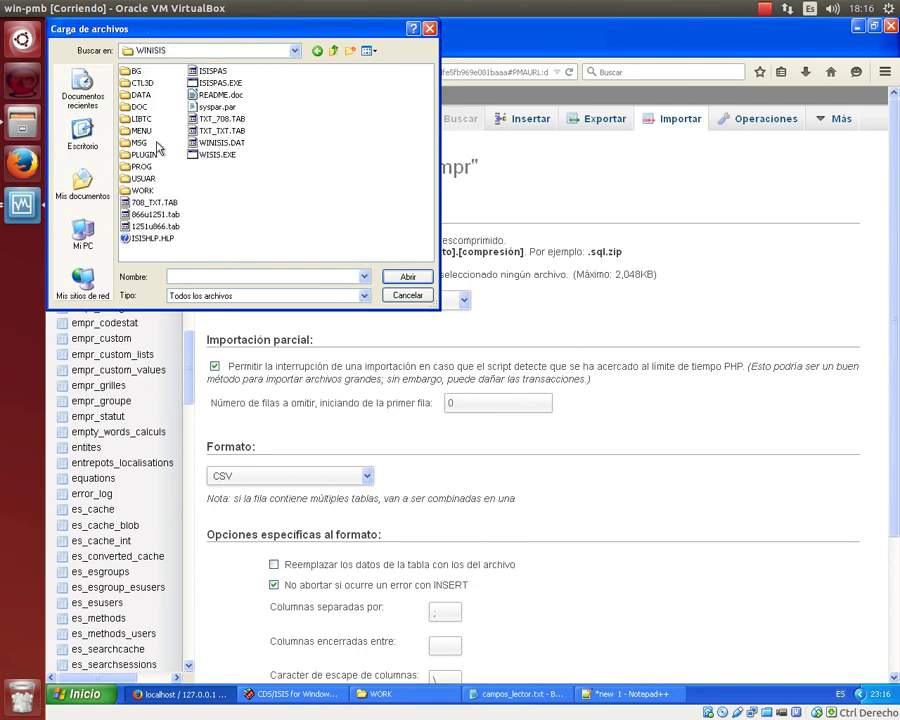
pyautogui.doubleClick(140, 190)
pyautogui.click(148, 97)
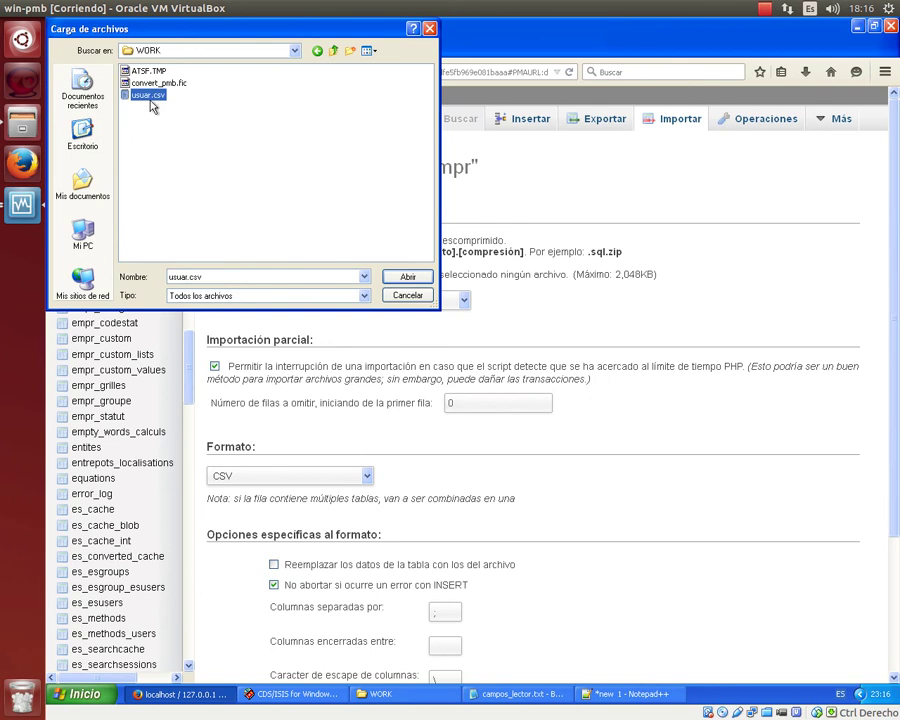
pyautogui.click(412, 279)
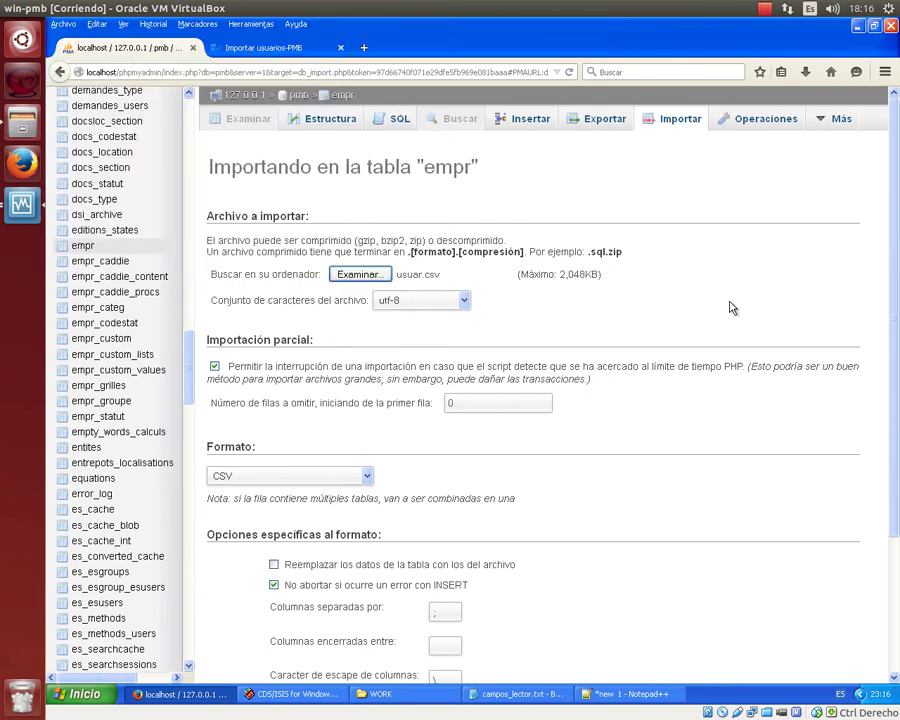
pyautogui.scroll(-3, 731, 308)
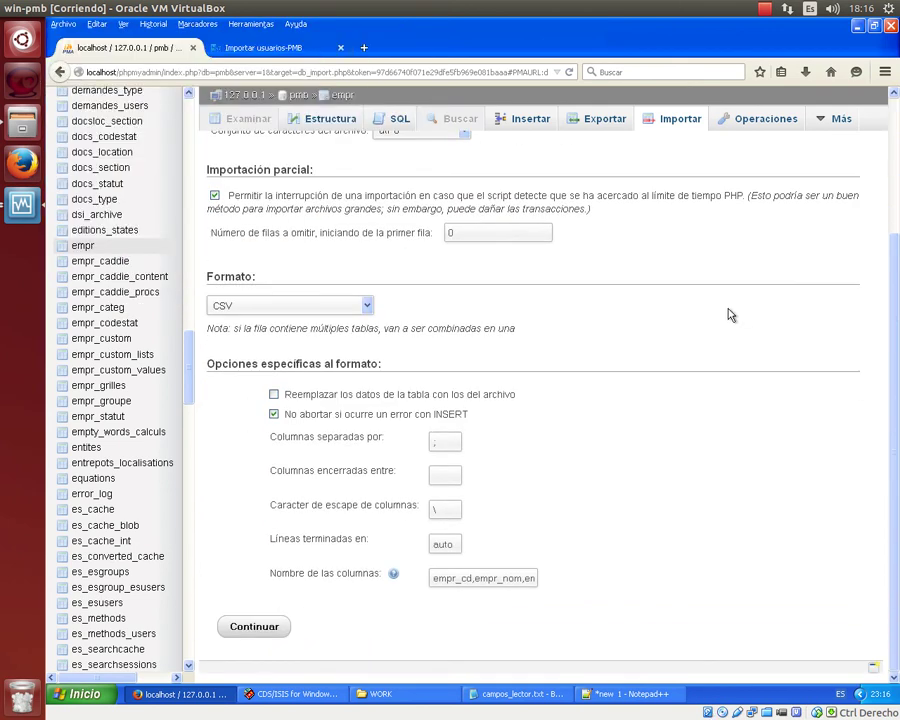
pyautogui.scroll(3, 353, 349)
pyautogui.scroll(-3, 357, 354)
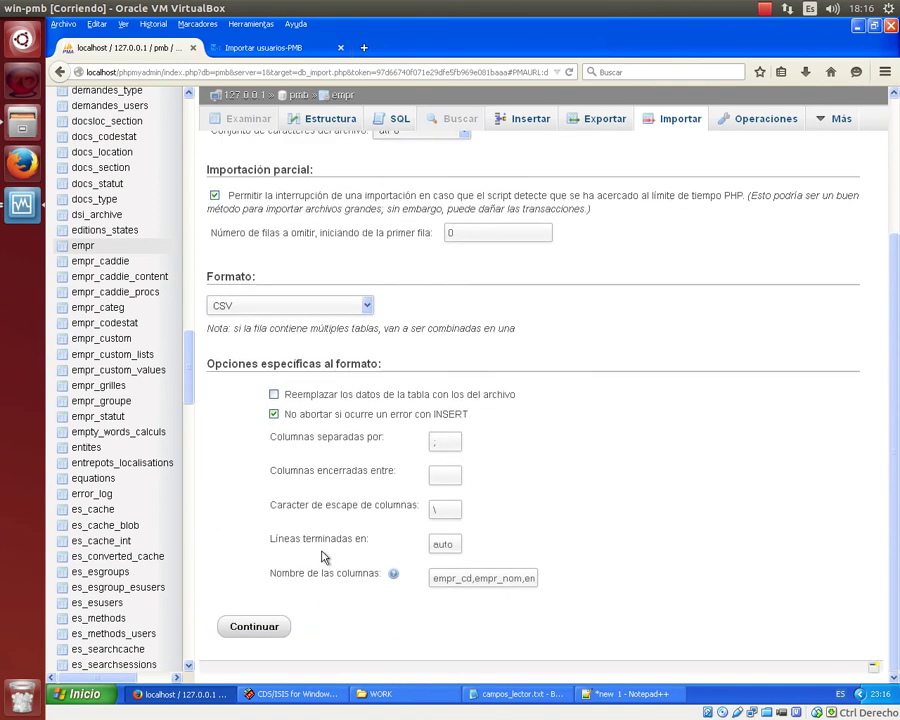
pyautogui.click(284, 634)
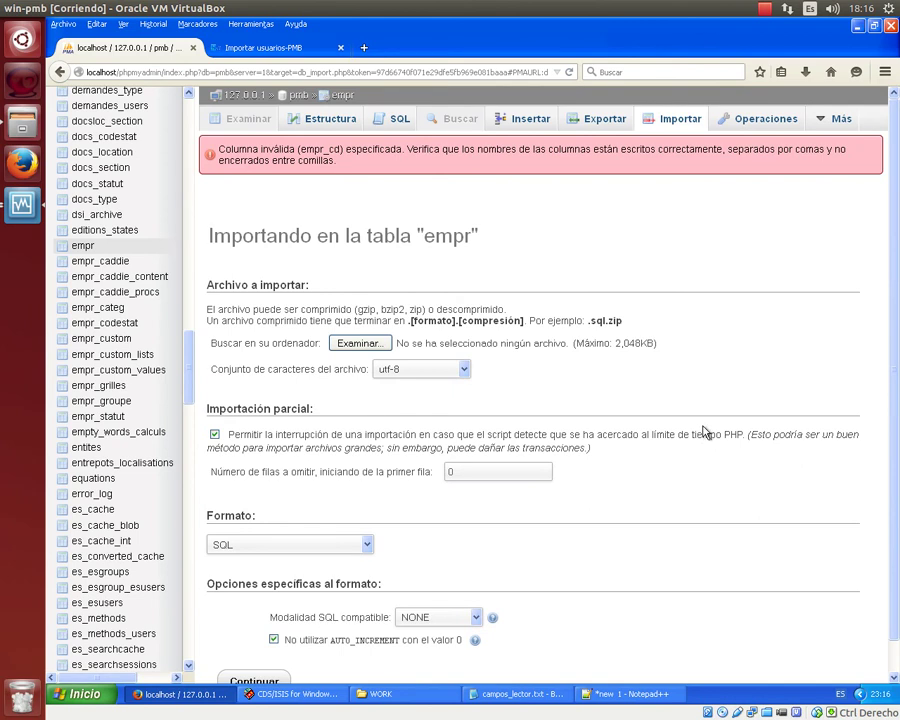
# Rename empr_cd to empr_cb in the Notepad++ header line.
pyautogui.scroll(-1, 707, 432)
pyautogui.click(630, 693)
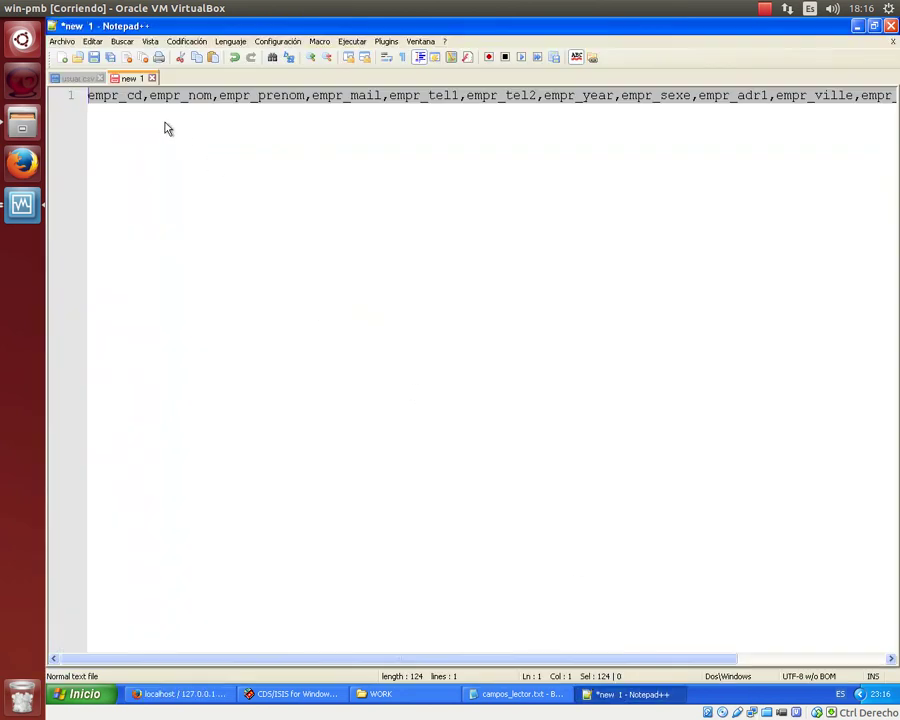
pyautogui.click(143, 97)
pyautogui.press('BackSpace')
pyautogui.write('b')
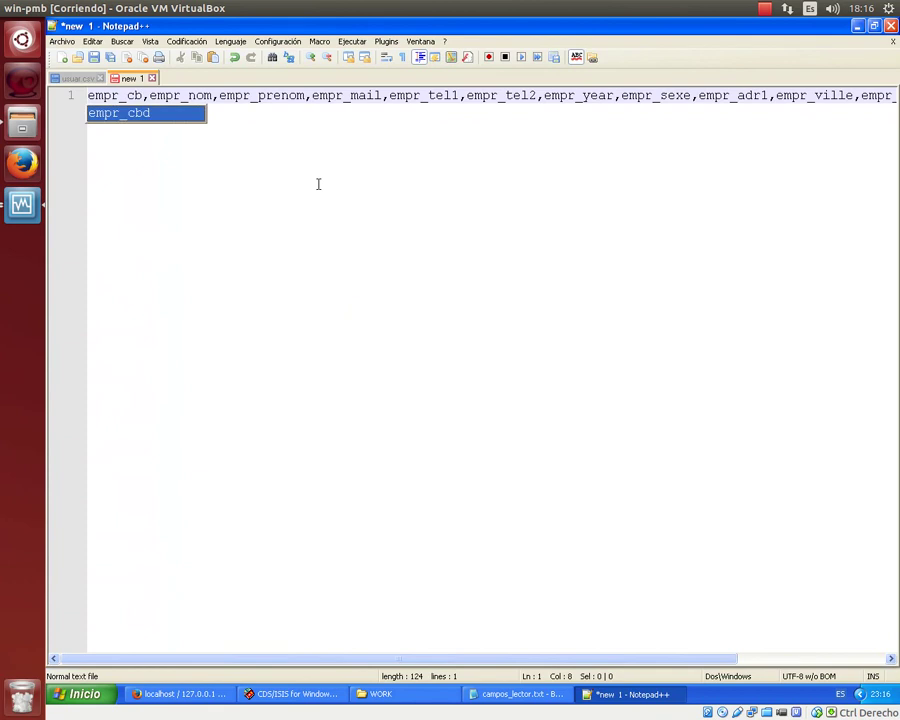
pyautogui.press('End')
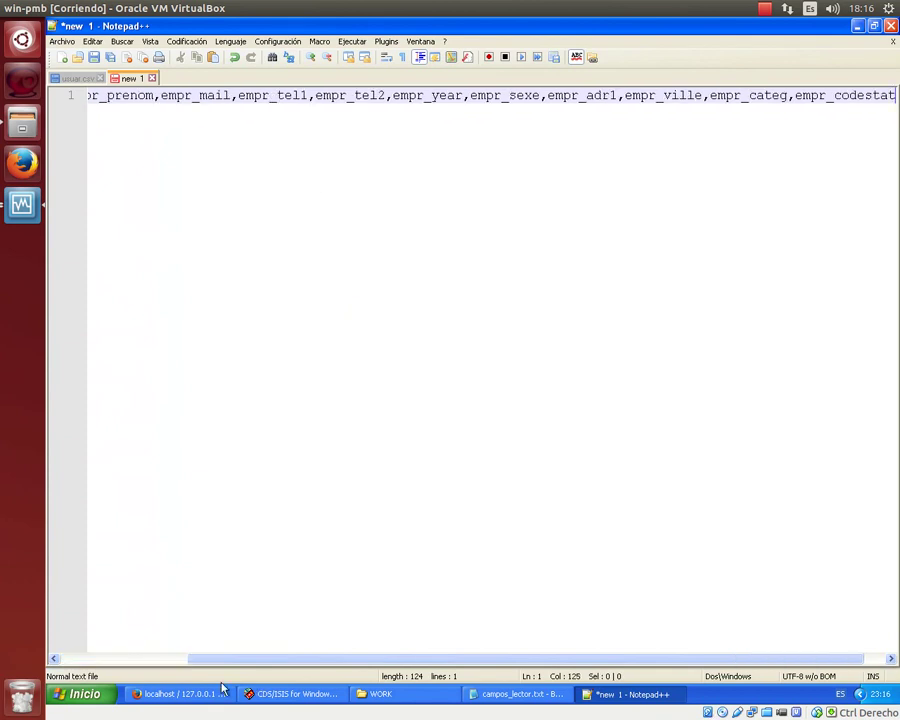
pyautogui.click(191, 692)
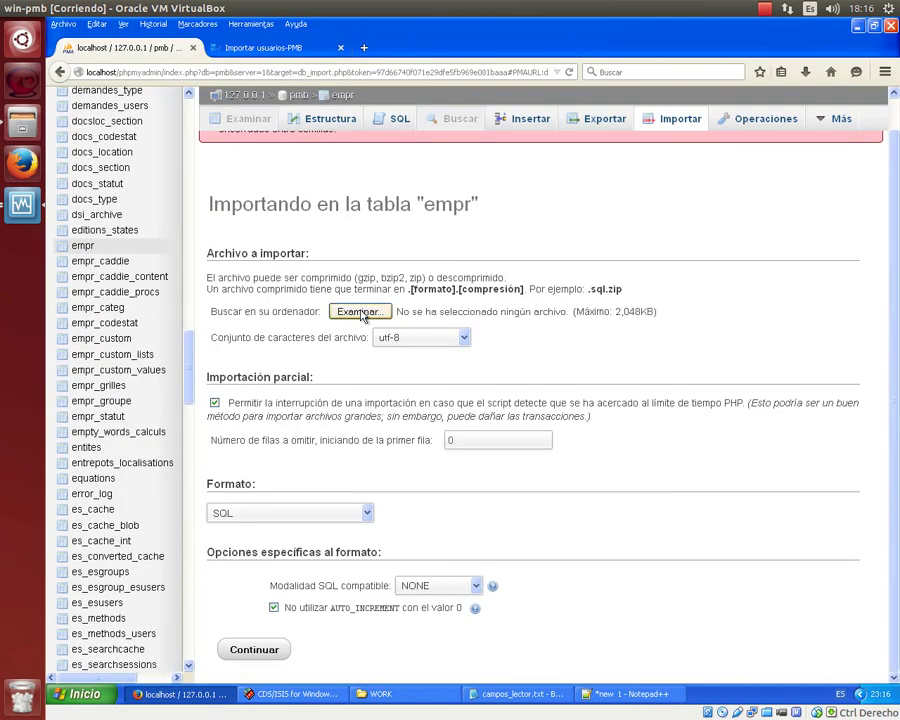
# Reselect usuar.csv and set the column separator to ';' with '\' as escape.
pyautogui.click(358, 311)
pyautogui.click(150, 97)
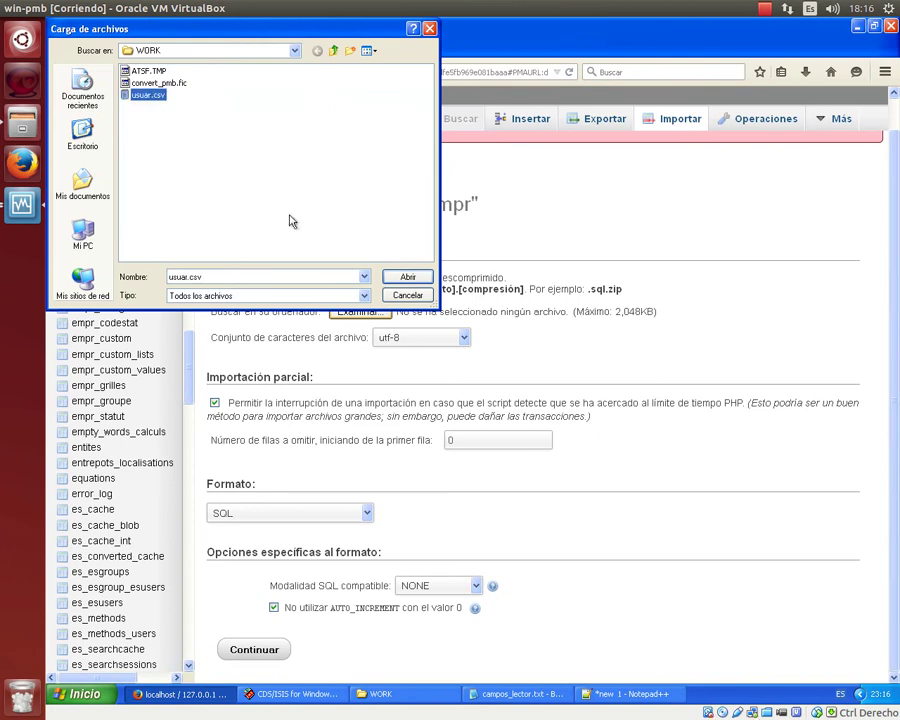
pyautogui.click(409, 277)
pyautogui.scroll(-4, 660, 394)
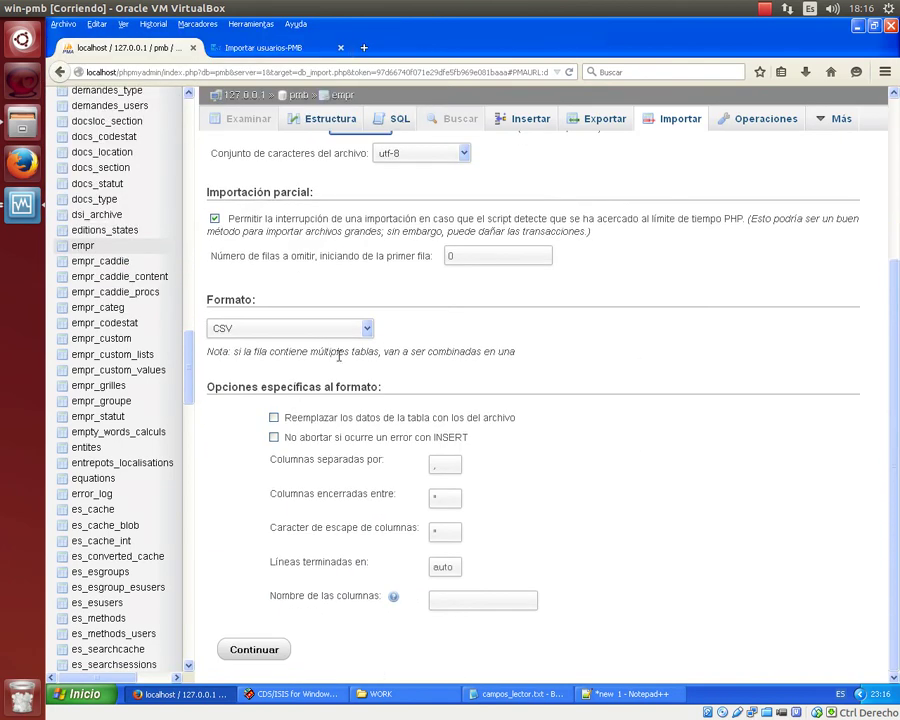
pyautogui.click(445, 465)
pyautogui.press('BackSpace')
pyautogui.write(';')
pyautogui.press('Tab')
pyautogui.write('\\')
# Paste the column names, correct empr_cd to empr_cb, and run the import into empr.
pyautogui.click(436, 601)
pyautogui.hotkey('ctrl', 'v')
pyautogui.press('Escape')
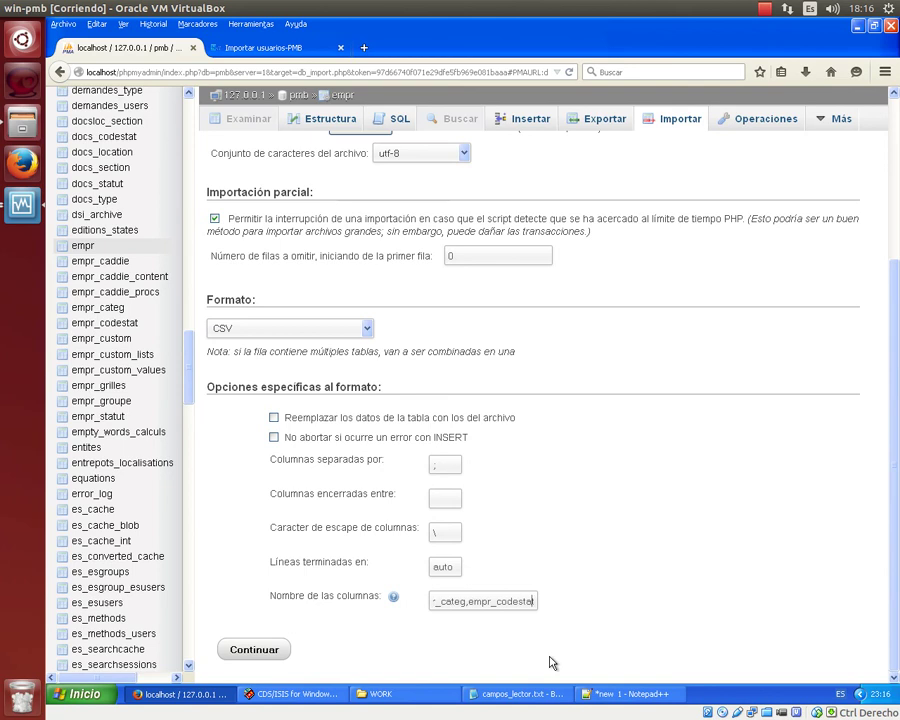
pyautogui.press('Left')
pyautogui.press('Left')
pyautogui.press('Left')
pyautogui.press('Left')
pyautogui.press('Left')
pyautogui.press('Left')
pyautogui.press('Left')
pyautogui.press('Left')
pyautogui.press('Left')
pyautogui.press('Left')
pyautogui.press('Left')
pyautogui.press('Left')
pyautogui.press('Left')
pyautogui.press('Left')
pyautogui.press('Left')
pyautogui.press('Left')
pyautogui.press('Left')
pyautogui.press('Left')
pyautogui.press('Left')
pyautogui.press('Left')
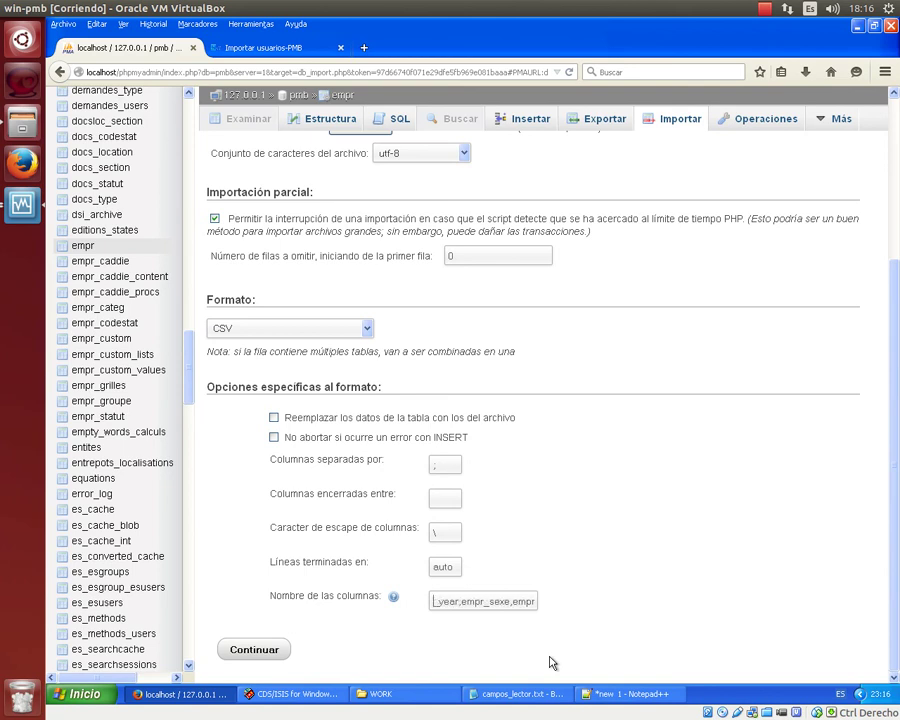
pyautogui.press('Left')
pyautogui.press('Left')
pyautogui.press('Left')
pyautogui.press('Left')
pyautogui.press('Left')
pyautogui.press('Left')
pyautogui.press('Left')
pyautogui.press('Left')
pyautogui.press('Left')
pyautogui.press('Left')
pyautogui.press('Left')
pyautogui.press('Left')
pyautogui.press('Left')
pyautogui.press('Left')
pyautogui.press('Left')
pyautogui.press('Left')
pyautogui.press('Left')
pyautogui.press('Left')
pyautogui.press('Left')
pyautogui.press('Left')
pyautogui.press('Right')
pyautogui.press('Right')
pyautogui.press('BackSpace')
pyautogui.write('b')
pyautogui.click(237, 653)
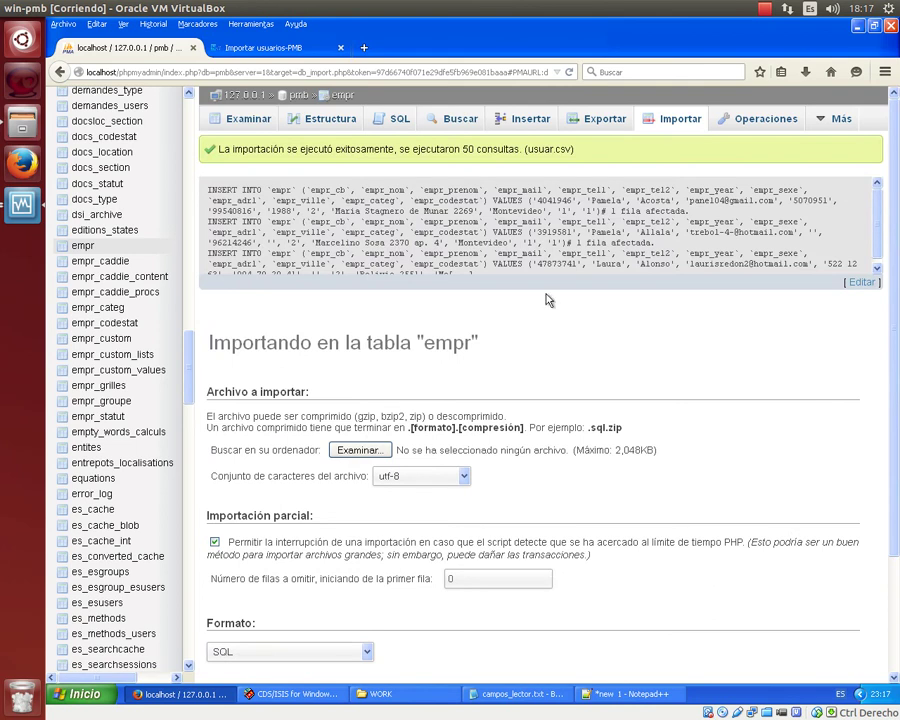
# Search PMB Circulación for '*' to list all 50 imported readers.
pyautogui.click(265, 48)
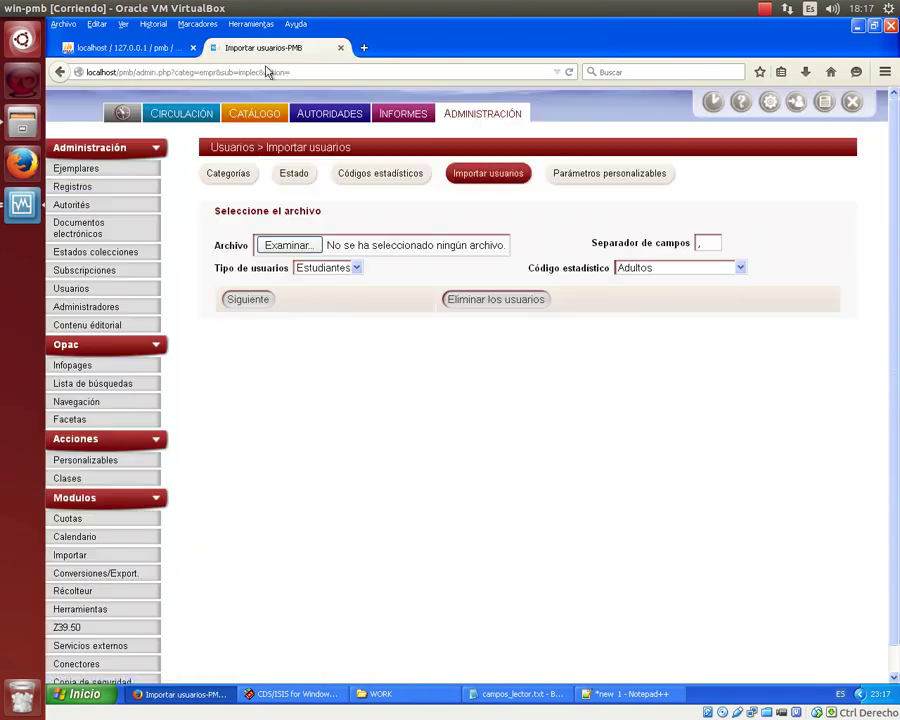
pyautogui.click(186, 113)
pyautogui.write('*')
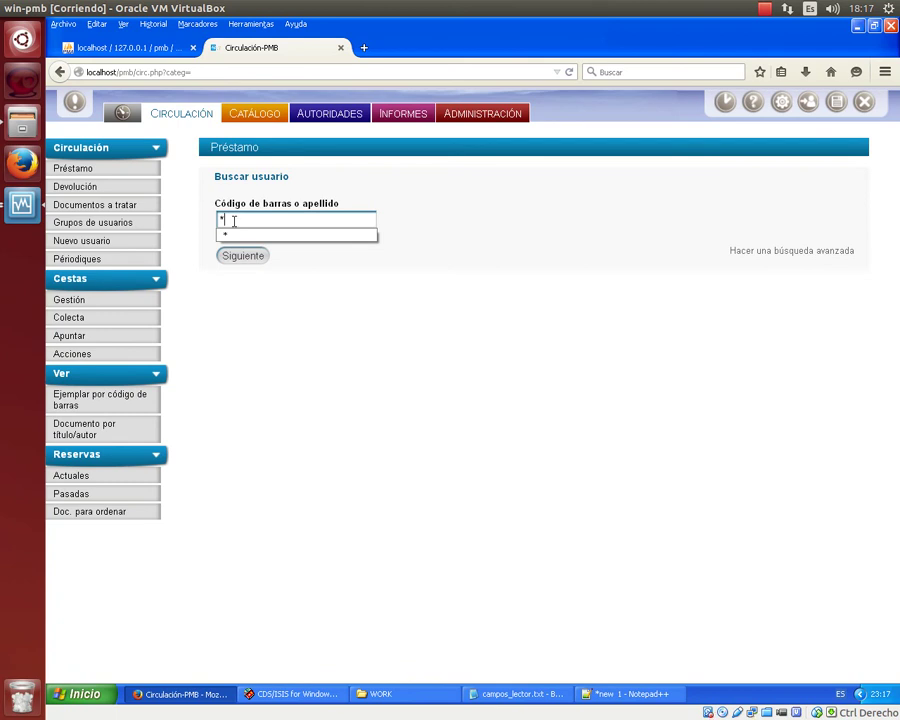
pyautogui.press('Return')
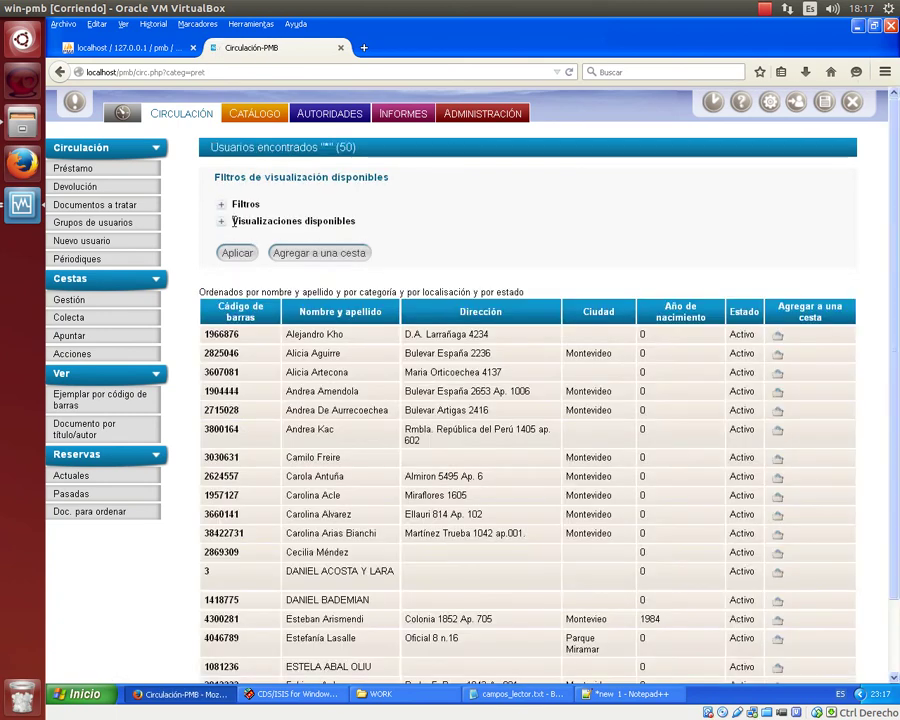
pyautogui.scroll(-2, 395, 358)
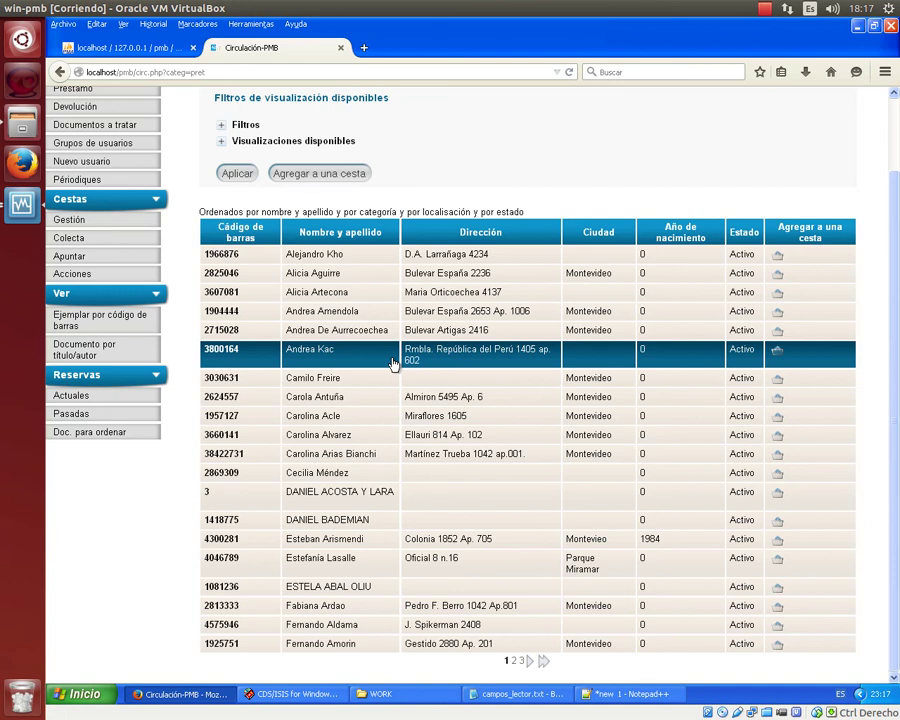
pyautogui.scroll(2, 395, 364)
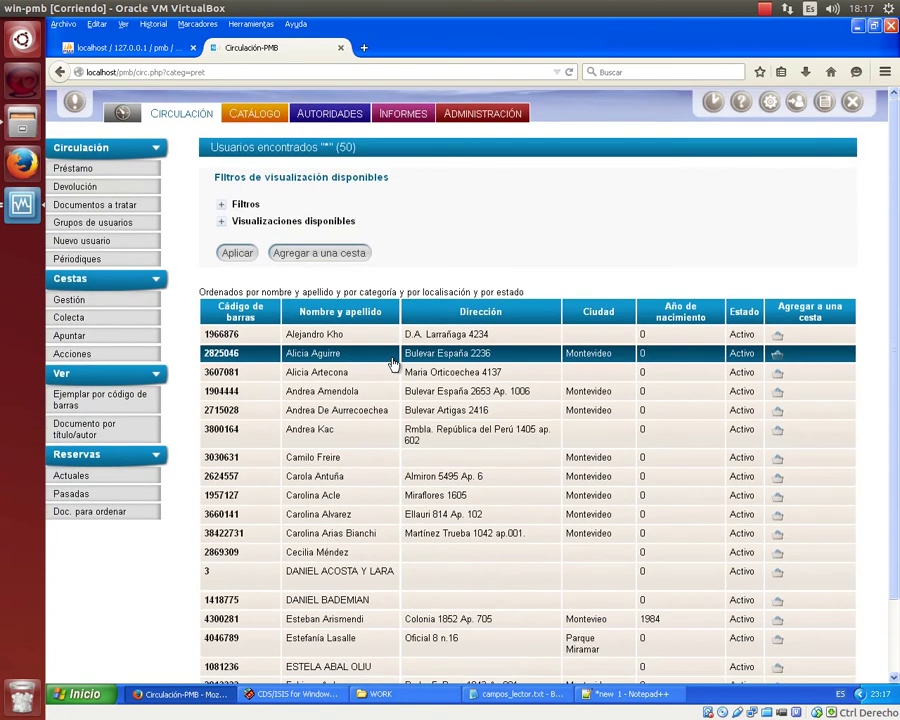
pyautogui.scroll(-2, 395, 364)
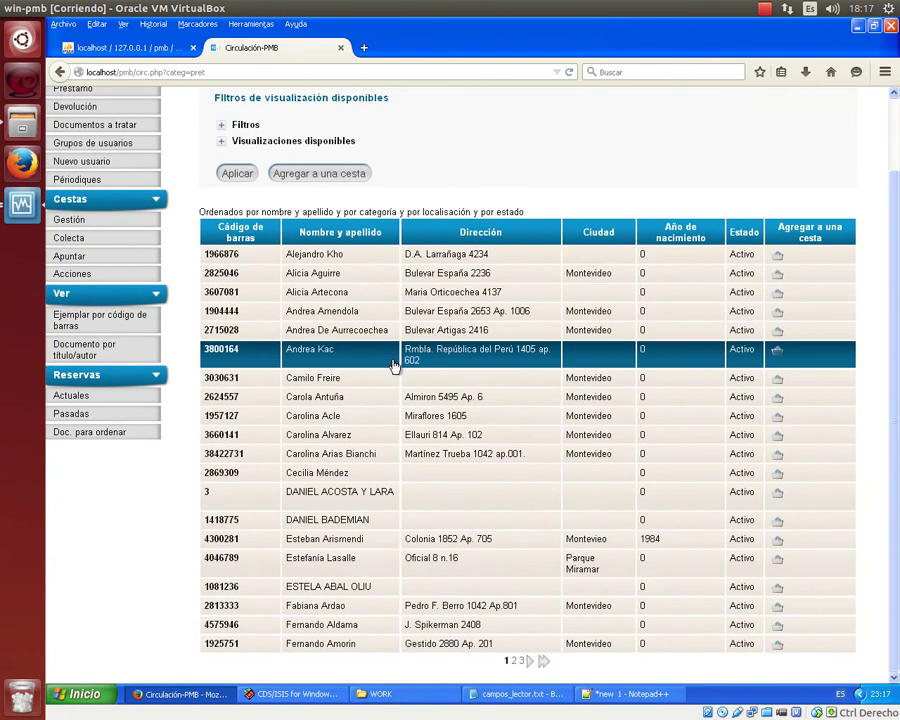
pyautogui.scroll(2, 396, 364)
# Run SELECT * FROM `empr` WHERE 1 from phpMyAdmin's SQL tab.
pyautogui.click(135, 50)
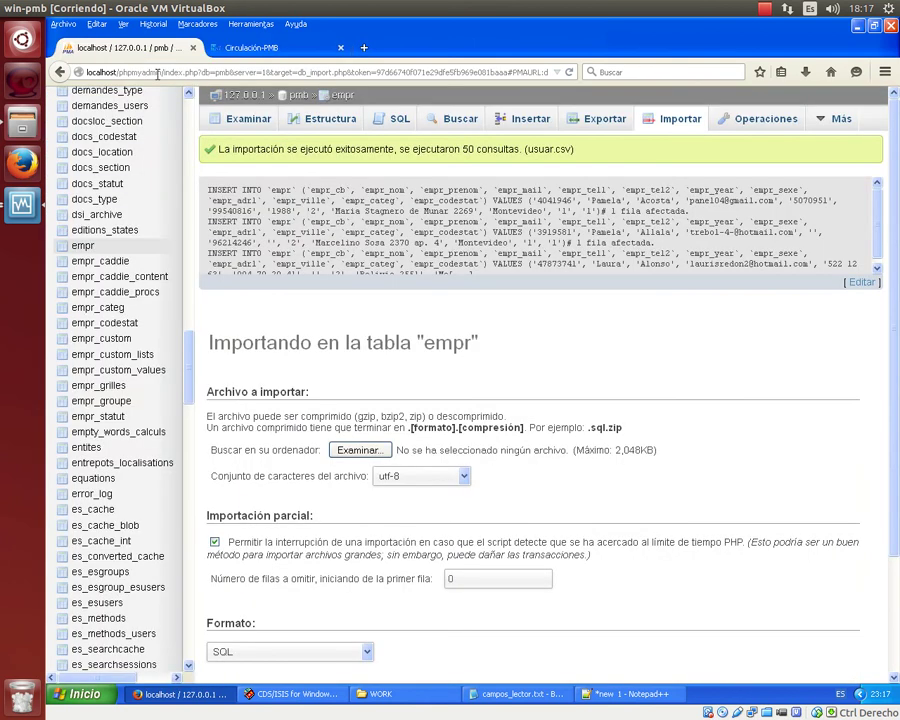
pyautogui.click(386, 117)
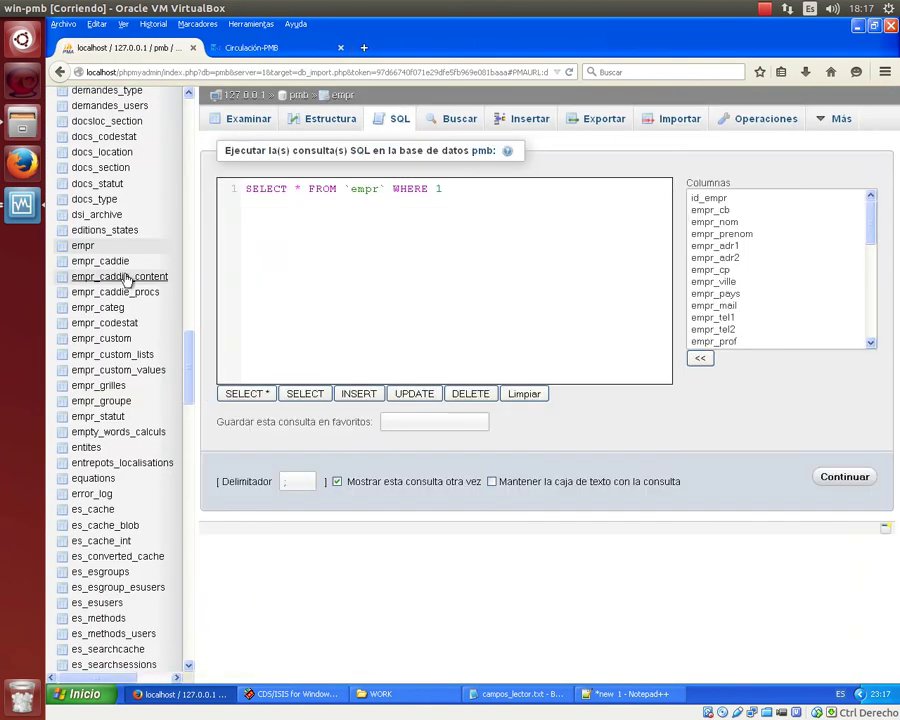
pyautogui.scroll(-2, 104, 450)
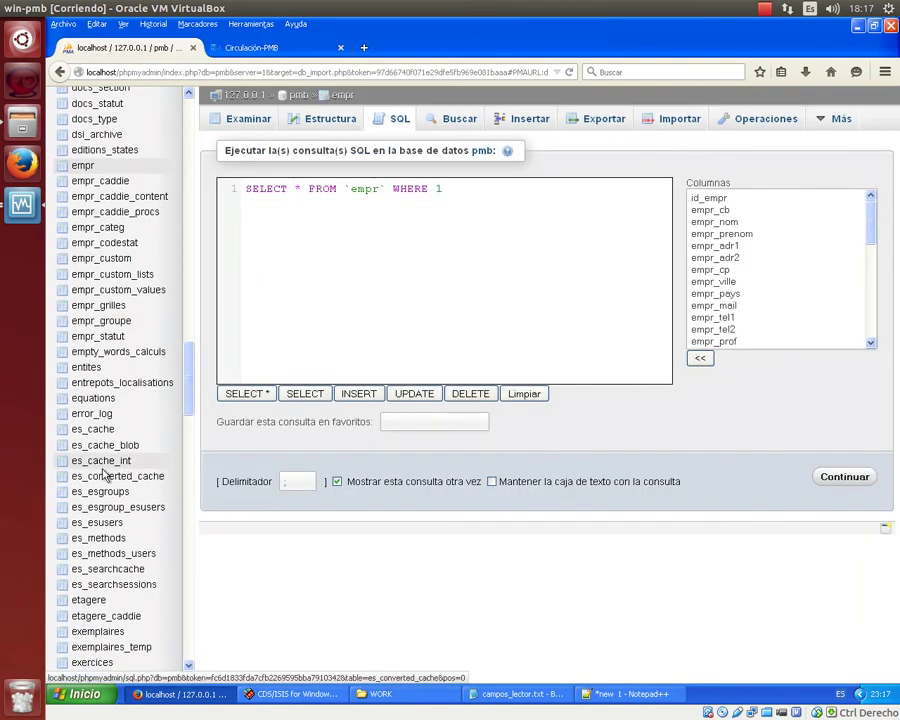
pyautogui.scroll(-6, 104, 465)
pyautogui.scroll(-6, 125, 433)
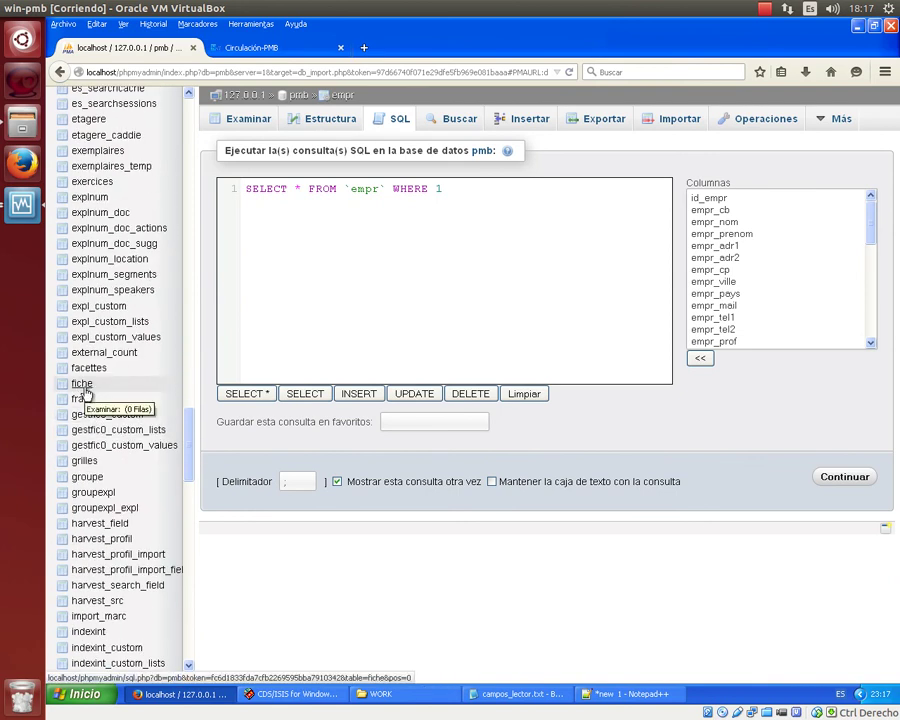
pyautogui.scroll(2, 87, 394)
pyautogui.scroll(-9, 87, 394)
pyautogui.scroll(7, 90, 394)
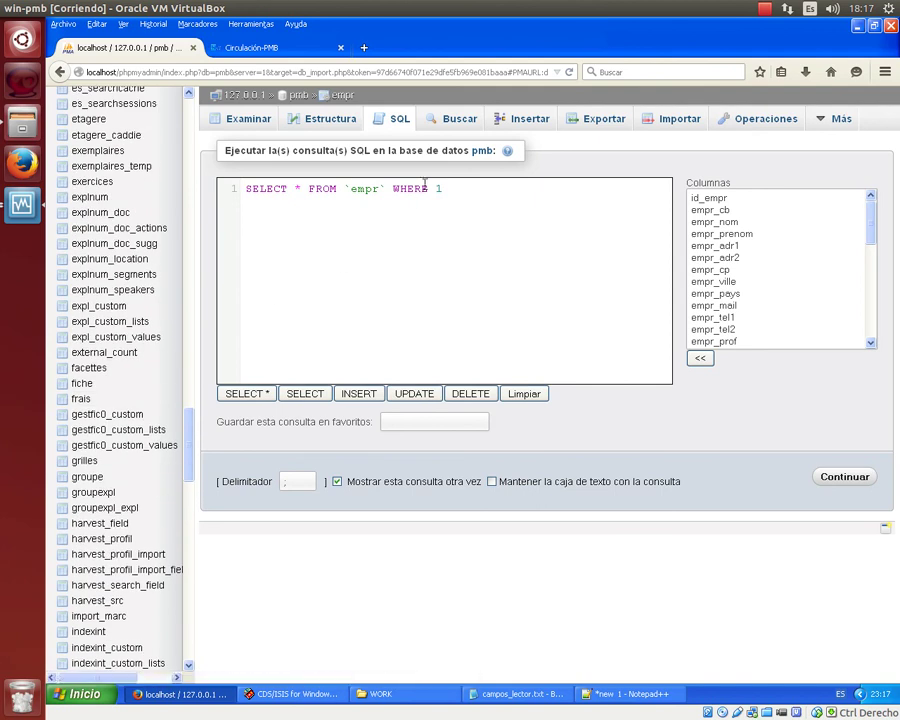
pyautogui.click(836, 481)
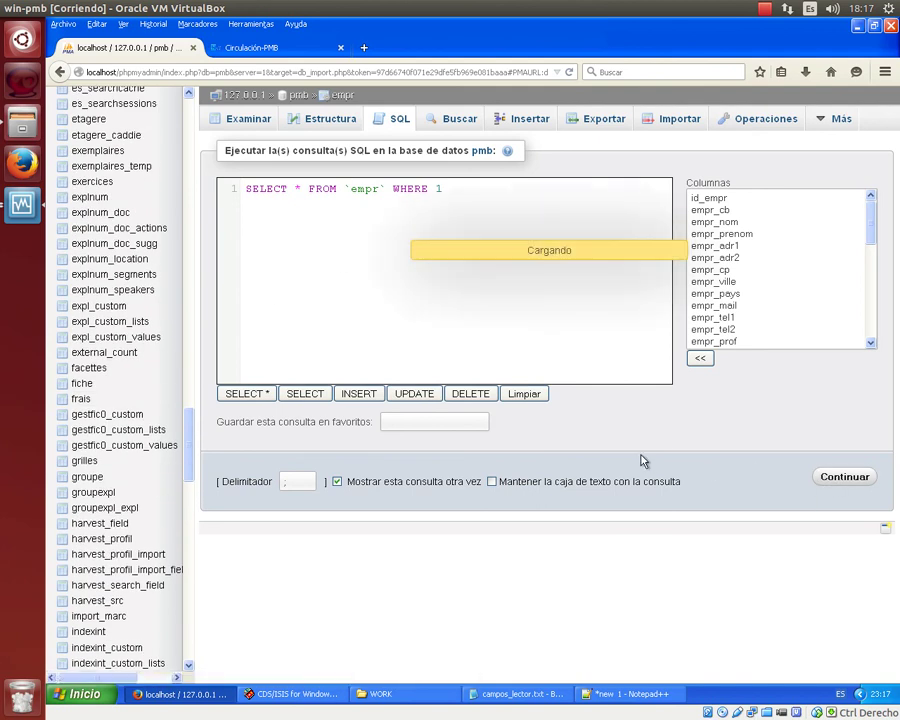
# Scroll across the imported reader rows, then return to the SQL editor and select the query.
pyautogui.scroll(-3, 586, 456)
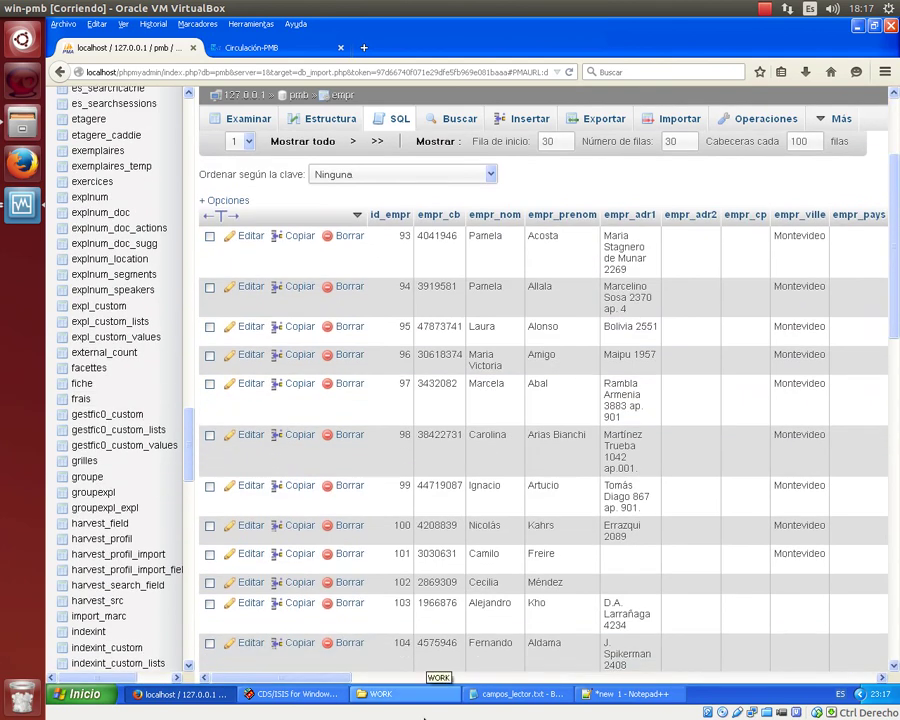
pyautogui.moveTo(395, 678); pyautogui.dragTo(571, 686)
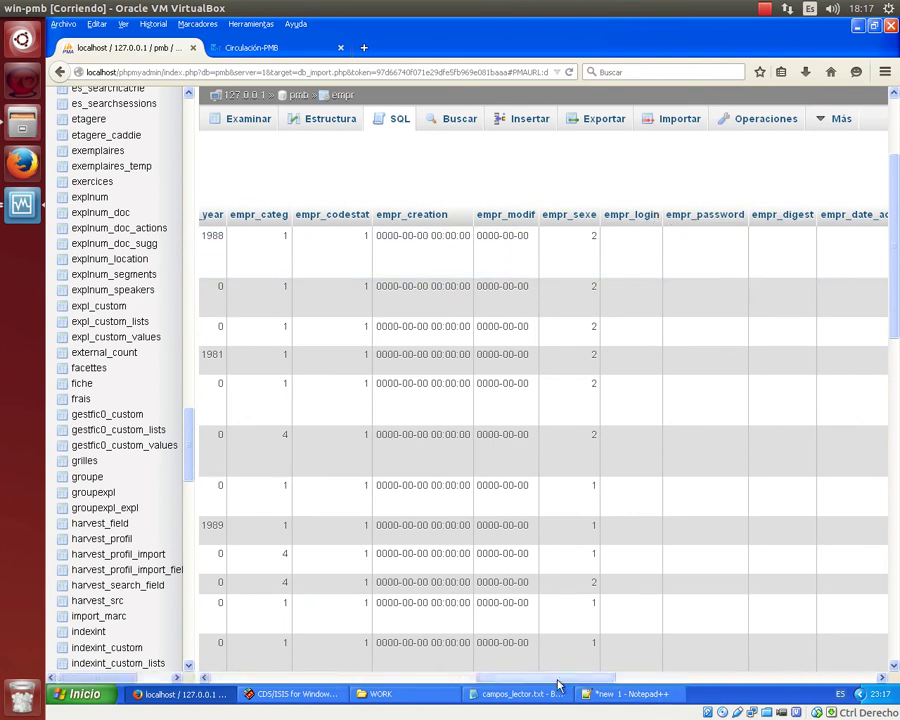
pyautogui.moveTo(546, 675); pyautogui.dragTo(647, 688)
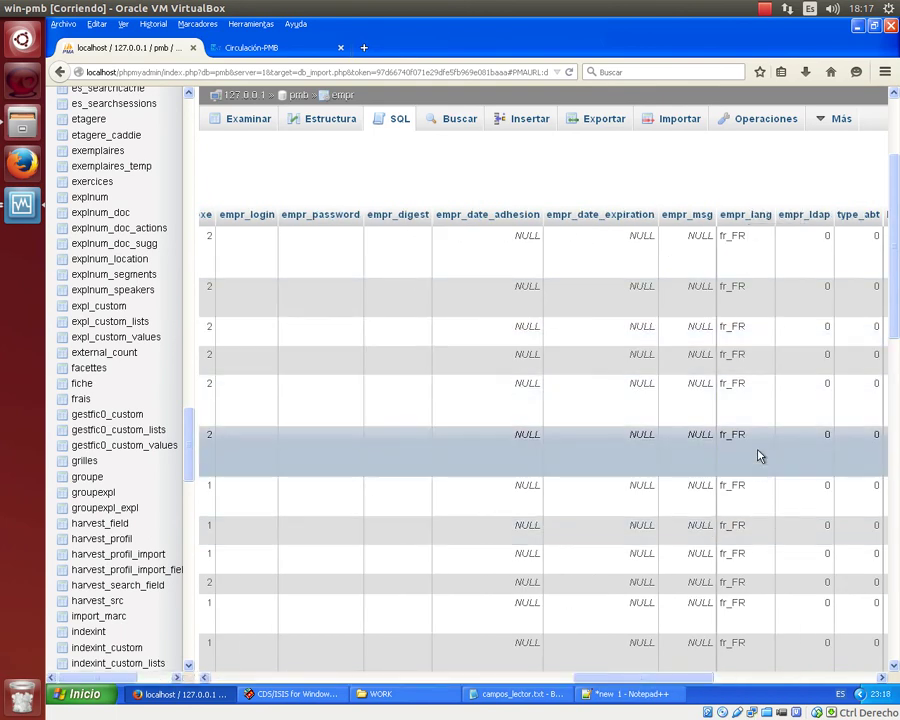
pyautogui.moveTo(632, 689); pyautogui.dragTo(262, 684)
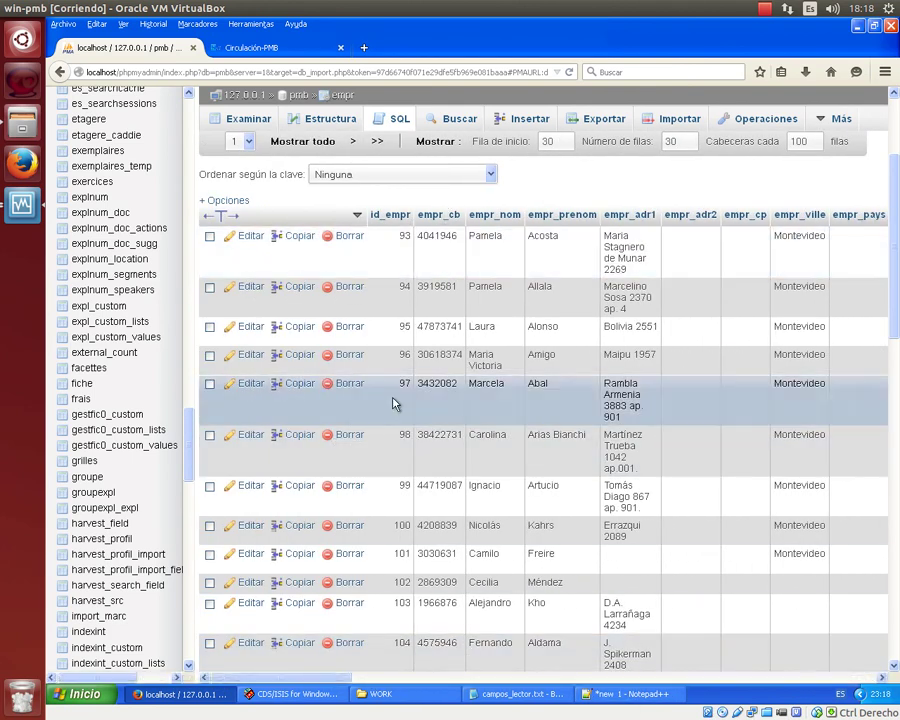
pyautogui.moveTo(332, 682); pyautogui.dragTo(270, 684)
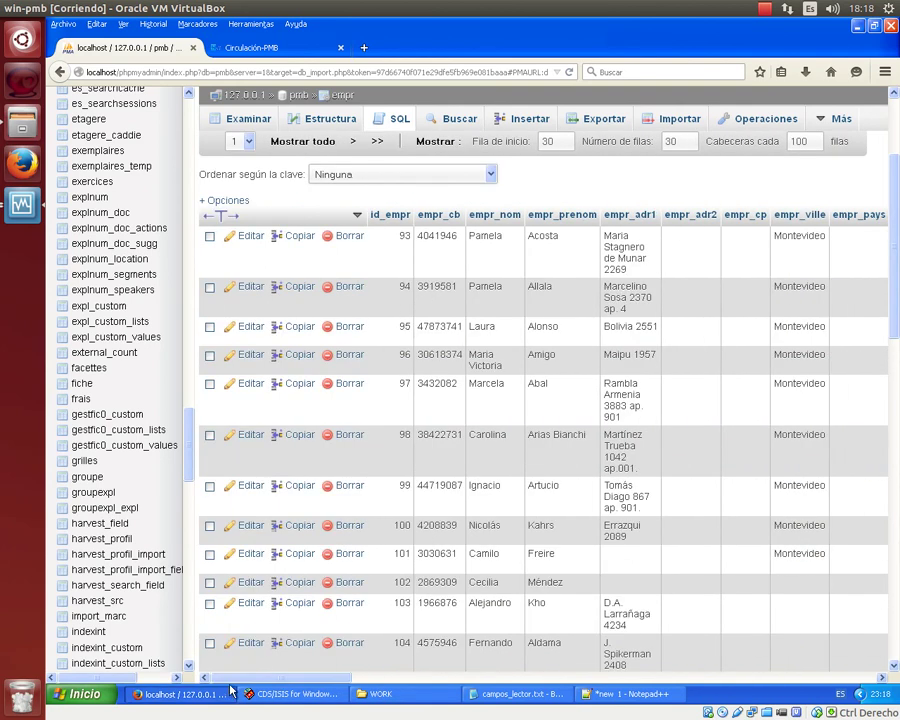
pyautogui.click(399, 118)
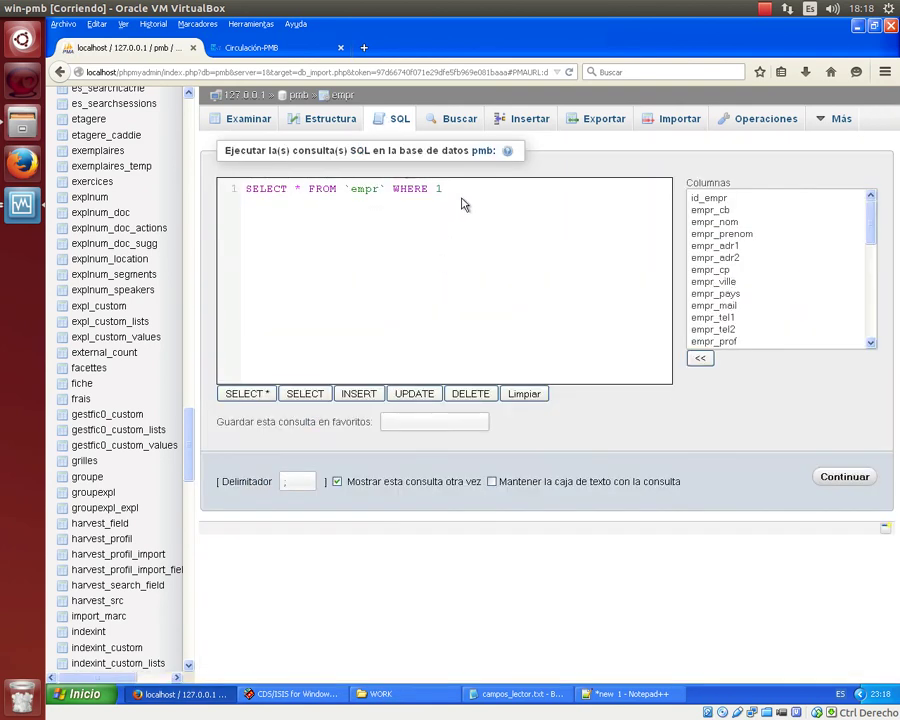
pyautogui.moveTo(464, 195); pyautogui.dragTo(141, 201)
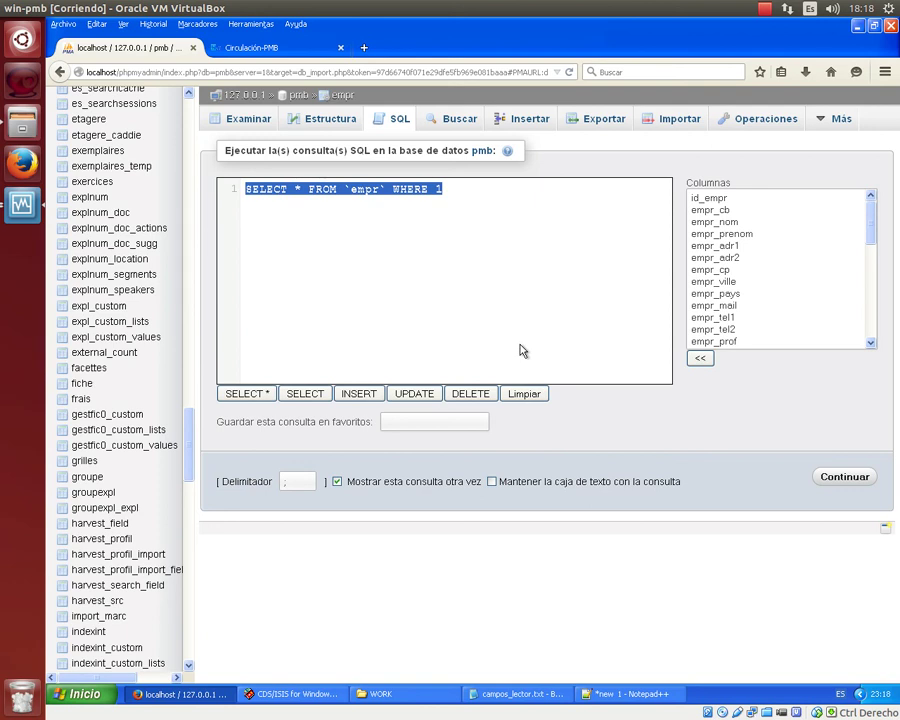
pyautogui.moveTo(363, 113); pyautogui.dragTo(370, 62)
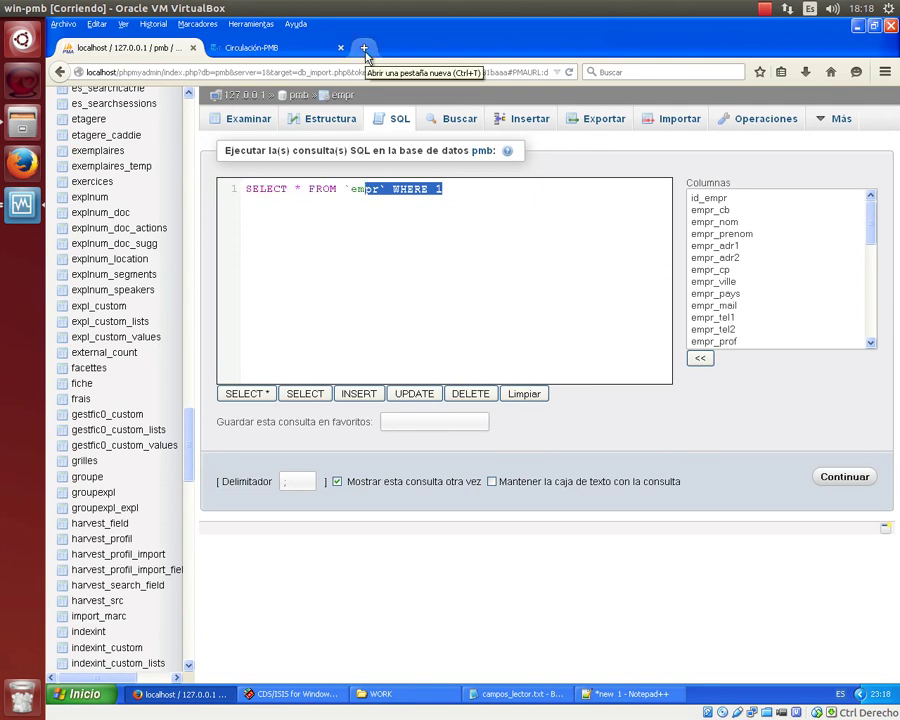
# Search Google for 'sql tutorial' in a new tab and open the W3Schools SQL Tutorial.
pyautogui.click(365, 49)
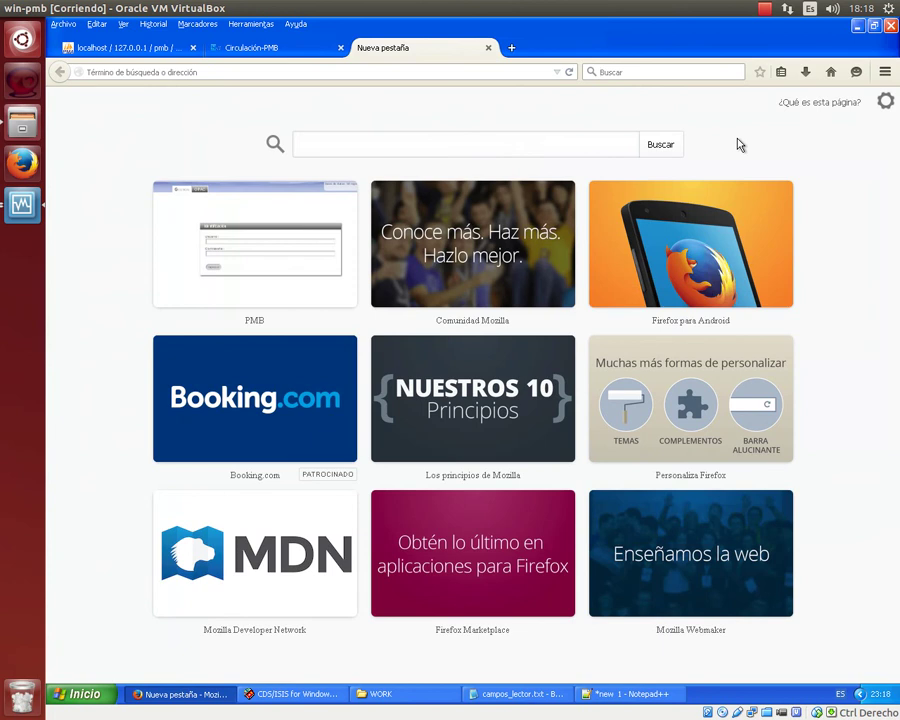
pyautogui.hotkey('ctrl', 'k')
pyautogui.write('sql tutorial')
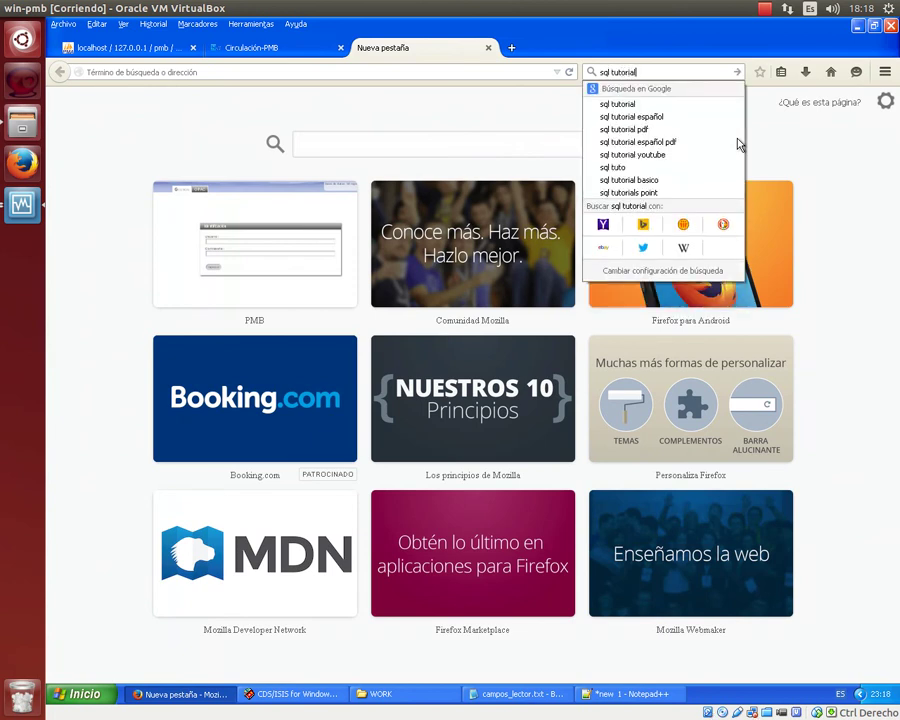
pyautogui.press('Return')
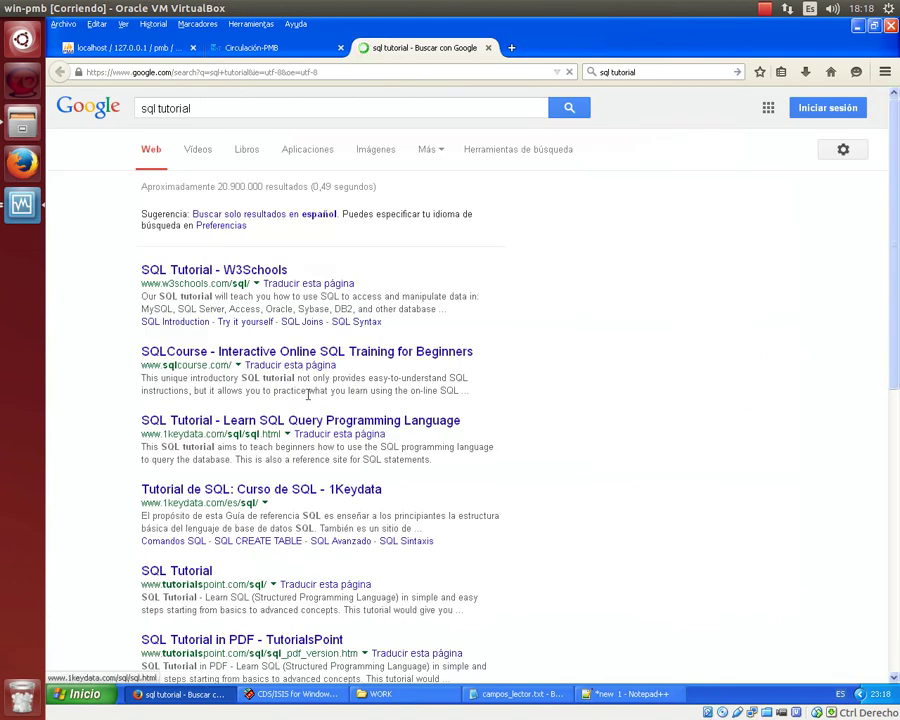
pyautogui.click(225, 268)
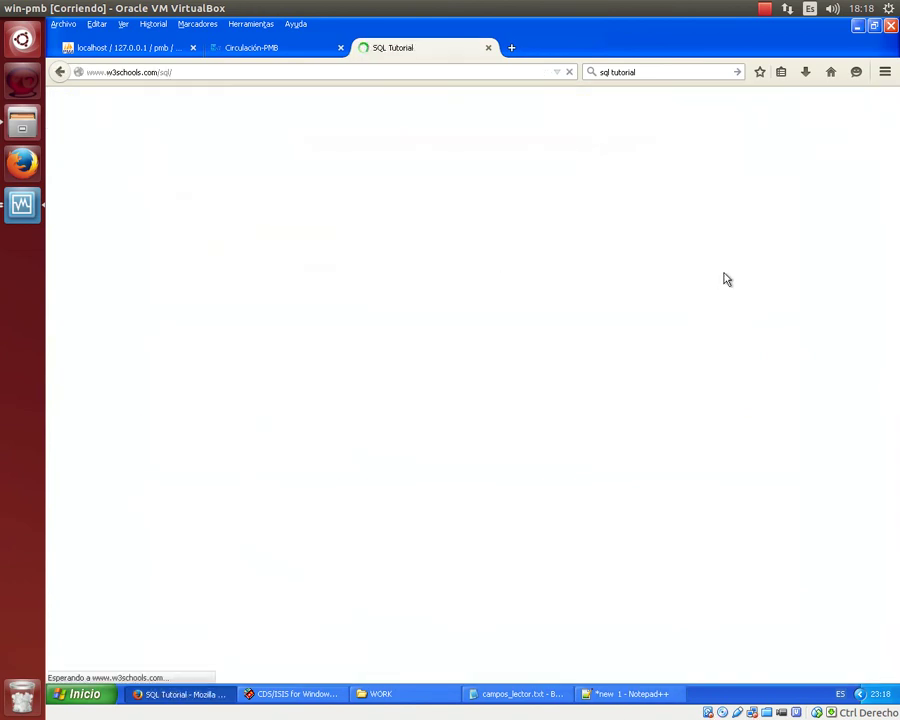
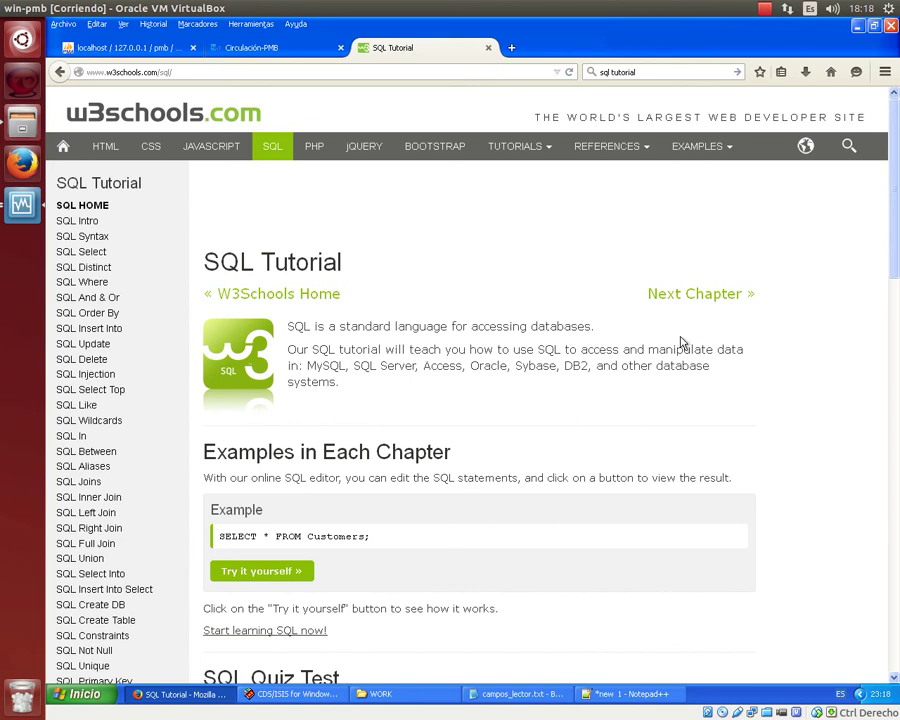
# Scroll through the W3Schools SQL tutorial page.
pyautogui.scroll(-5, 680, 342)
pyautogui.scroll(5, 680, 342)
pyautogui.scroll(-6, 680, 342)
pyautogui.scroll(-2, 683, 341)
pyautogui.scroll(7, 683, 341)
pyautogui.scroll(1, 683, 346)
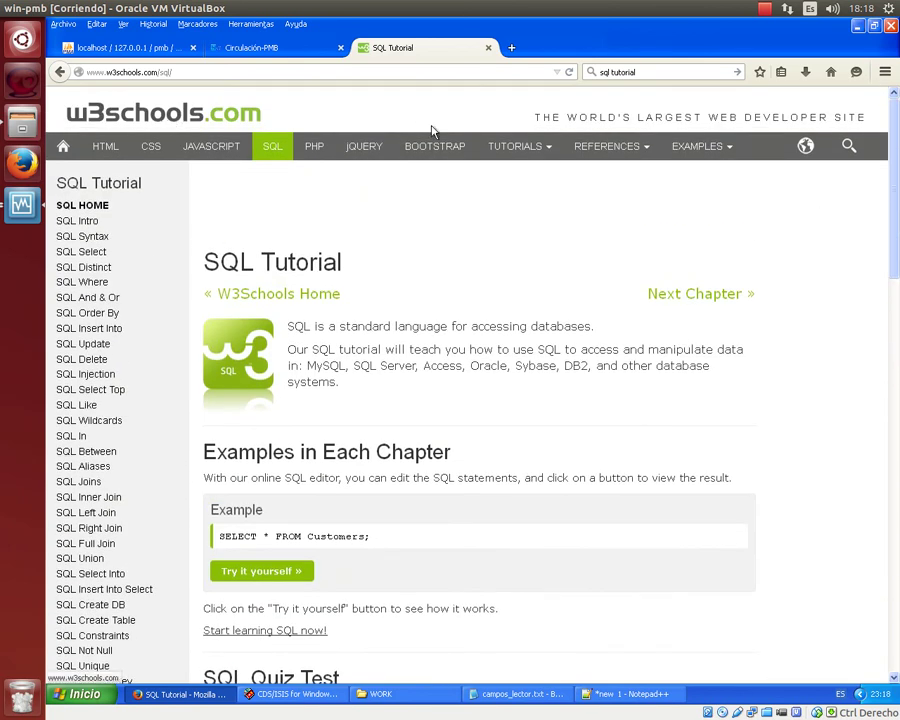
pyautogui.scroll(-8, 494, 215)
pyautogui.scroll(-5, 494, 213)
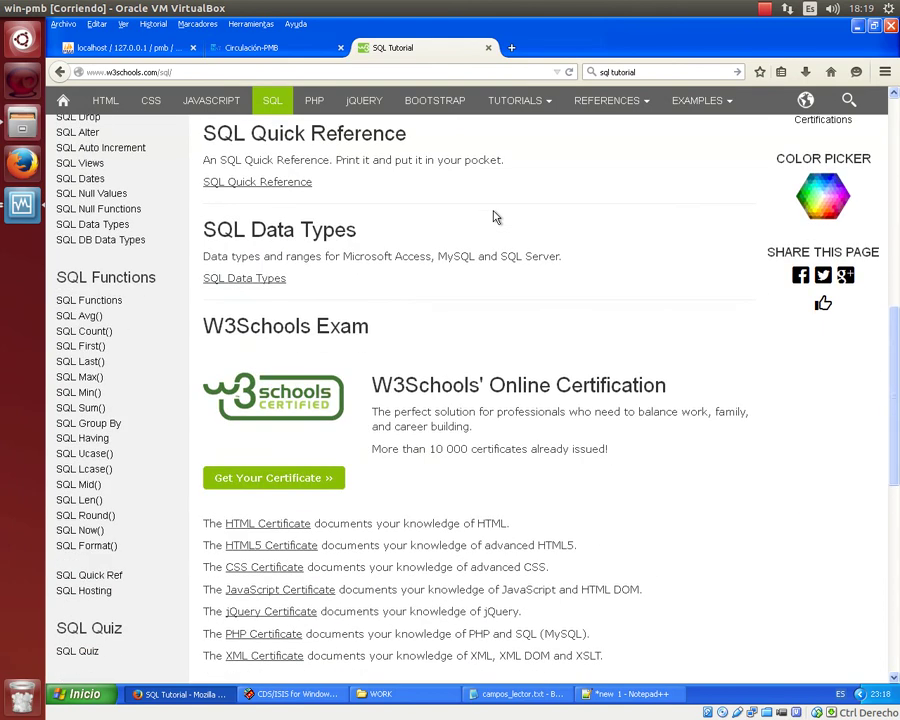
# Check the PMB list of 50 readers, then return to phpMyAdmin's SQL editor for empr.
pyautogui.scroll(8, 493, 210)
pyautogui.scroll(5, 493, 210)
pyautogui.click(255, 47)
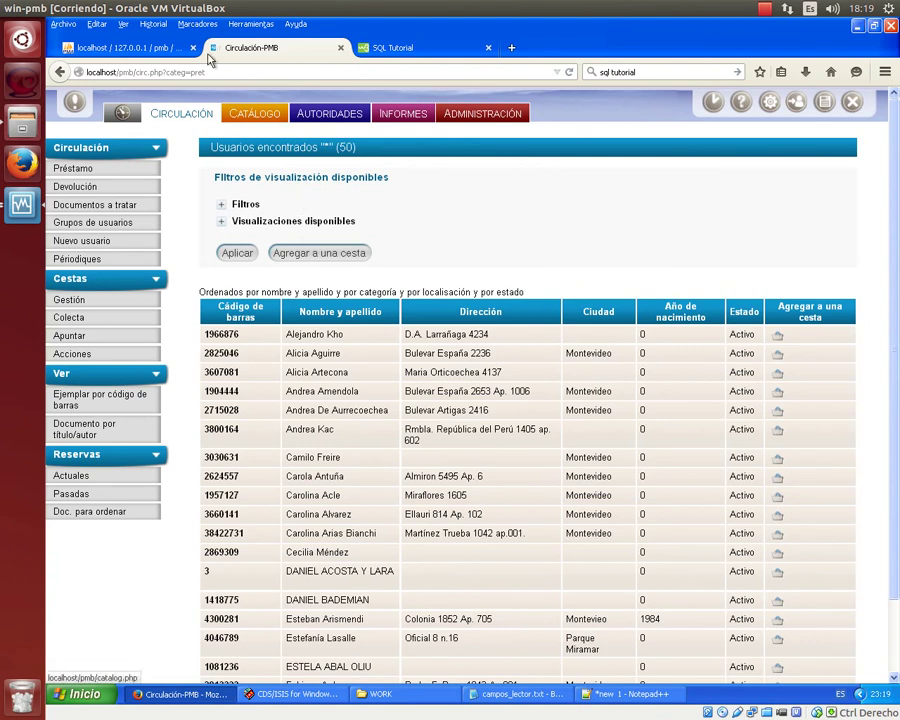
pyautogui.click(148, 46)
# Replace the SELECT query with the start of an 'update empr SET' statement.
pyautogui.hotkey('ctrl', 'a')
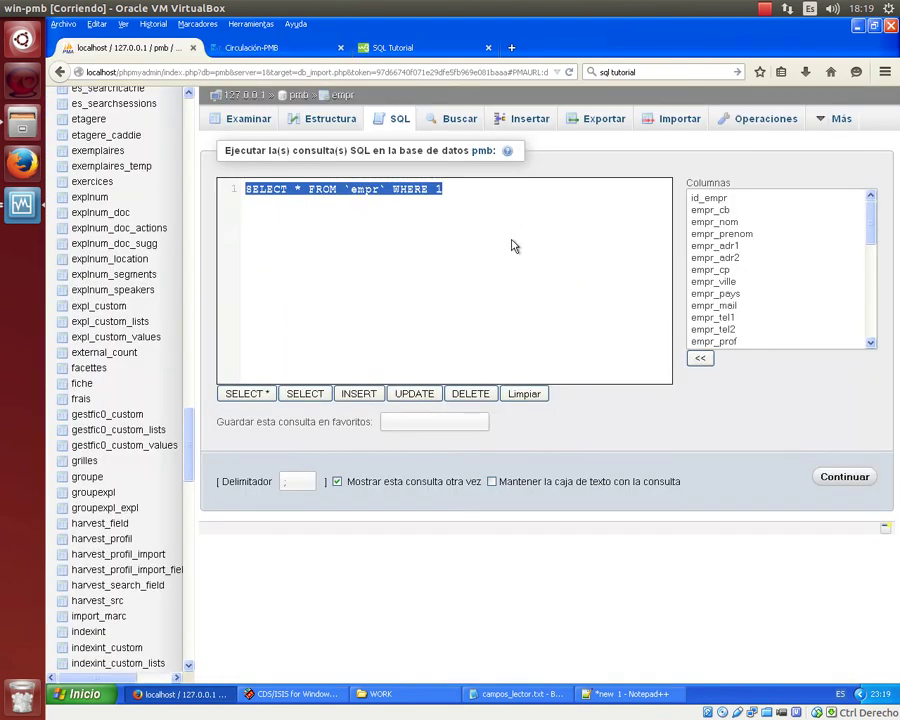
pyautogui.press('End')
pyautogui.press('BackSpace')
pyautogui.press('BackSpace')
pyautogui.press('BackSpace')
pyautogui.press('BackSpace')
pyautogui.press('BackSpace')
pyautogui.press('BackSpace')
pyautogui.press('BackSpace')
pyautogui.press('BackSpace')
pyautogui.press('BackSpace')
pyautogui.press('BackSpace')
pyautogui.press('BackSpace')
pyautogui.press('BackSpace')
pyautogui.press('BackSpace')
pyautogui.press('BackSpace')
pyautogui.press('BackSpace')
pyautogui.press('BackSpace')
pyautogui.press('BackSpace')
pyautogui.press('BackSpace')
pyautogui.press('BackSpace')
pyautogui.press('BackSpace')
pyautogui.press('BackSpace')
pyautogui.press('BackSpace')
pyautogui.press('BackSpace')
pyautogui.press('BackSpace')
pyautogui.press('BackSpace')
pyautogui.press('BackSpace')
pyautogui.press('BackSpace')
pyautogui.press('BackSpace')
pyautogui.write('upad')
pyautogui.press('BackSpace')
pyautogui.press('BackSpace')
pyautogui.press('BackSpace')
pyautogui.press('BackSpace')
pyautogui.write('uPDAT')
pyautogui.press('BackSpace')
pyautogui.press('BackSpace')
pyautogui.press('BackSpace')
pyautogui.press('BackSpace')
pyautogui.press('BackSpace')
pyautogui.write('update')
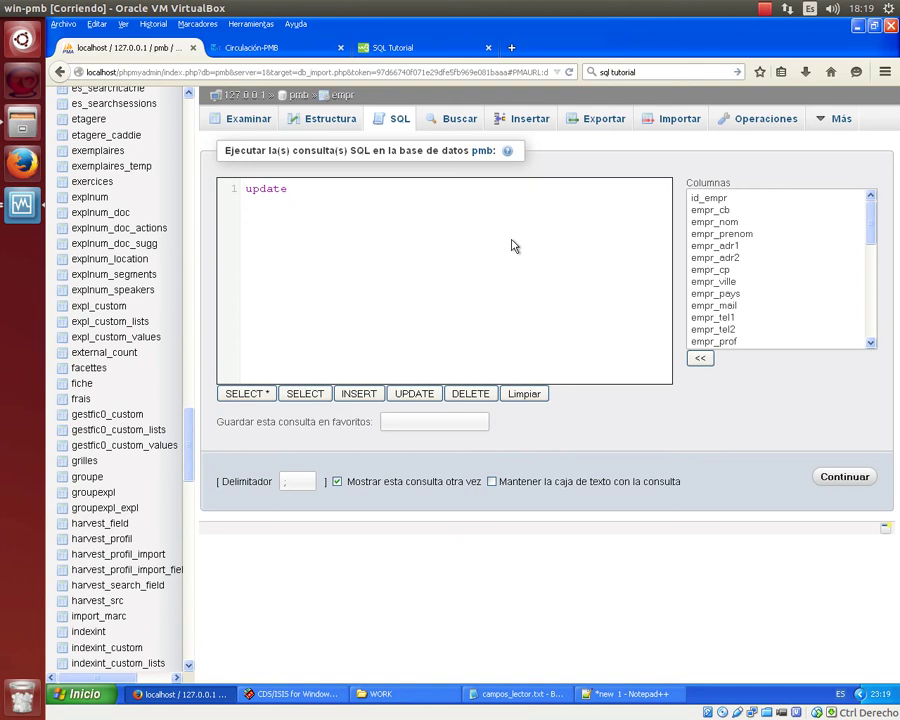
pyautogui.write('empr')
pyautogui.press('Return')
pyautogui.write('SET')
# Look up the empr table's column names, restoring the 'update empr SET' text afterwards.
pyautogui.hotkey('ctrl', 'a')
pyautogui.press('BackSpace')
pyautogui.scroll(-6, 840, 257)
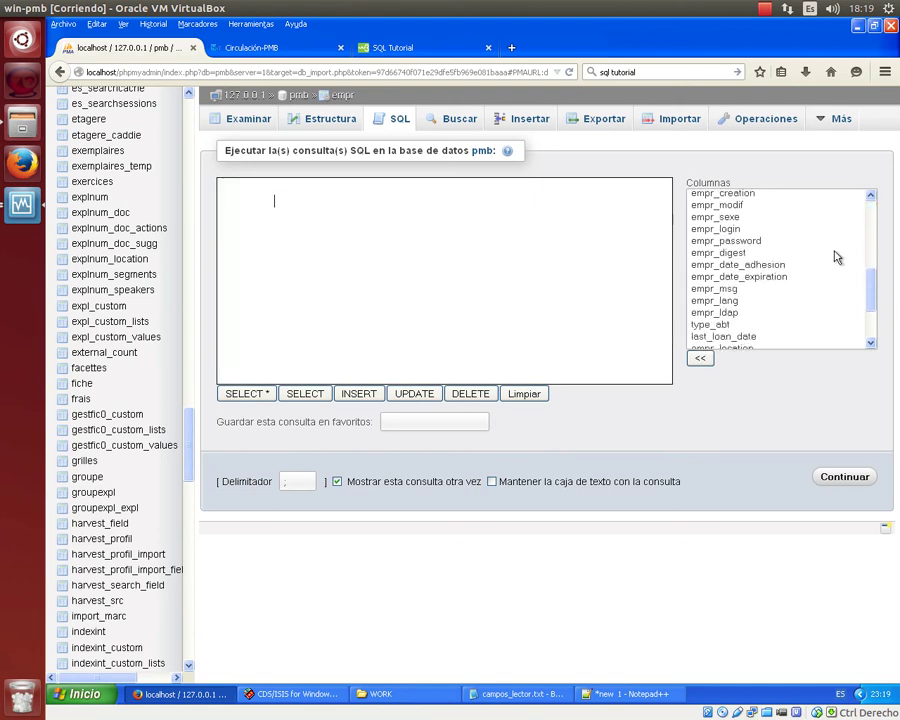
pyautogui.scroll(-2, 837, 257)
pyautogui.scroll(5, 837, 257)
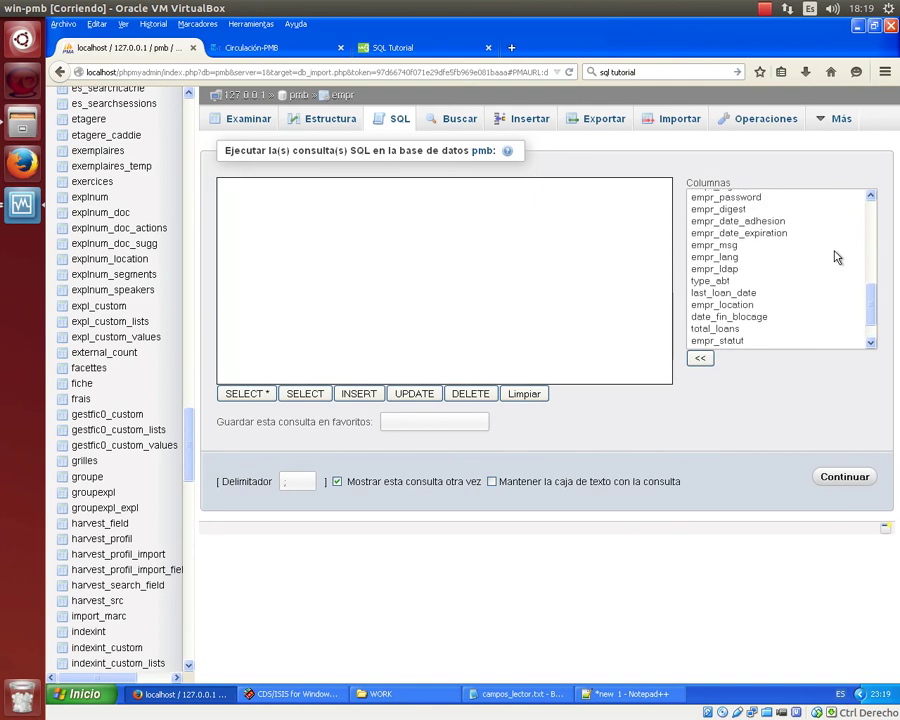
pyautogui.click(783, 222)
pyautogui.scroll(-4, 783, 222)
pyautogui.scroll(5, 783, 222)
pyautogui.scroll(2, 783, 222)
pyautogui.scroll(-5, 783, 222)
pyautogui.hotkey('ctrl', 'z')
pyautogui.scroll(4, 783, 222)
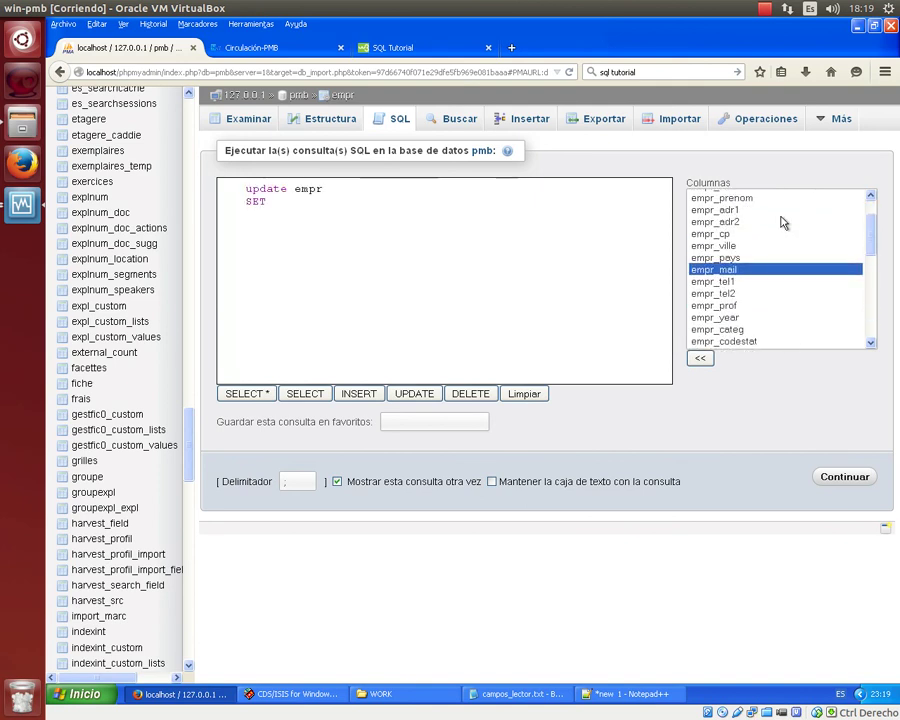
pyautogui.scroll(-4, 783, 222)
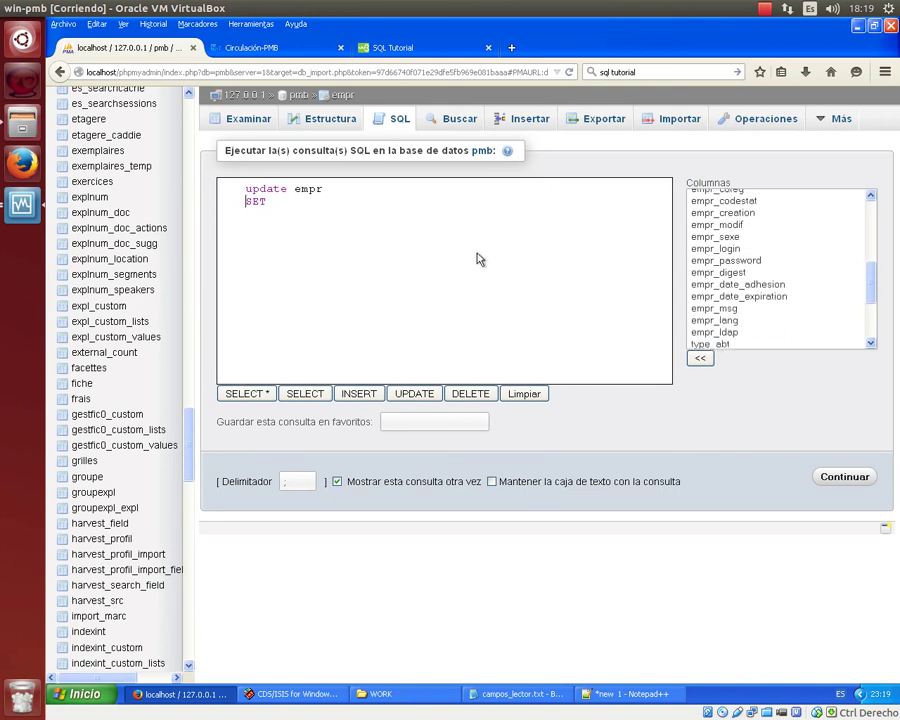
# Add the assignments 'empr_login =' and 'empr_password =' on separate lines.
pyautogui.write('em')
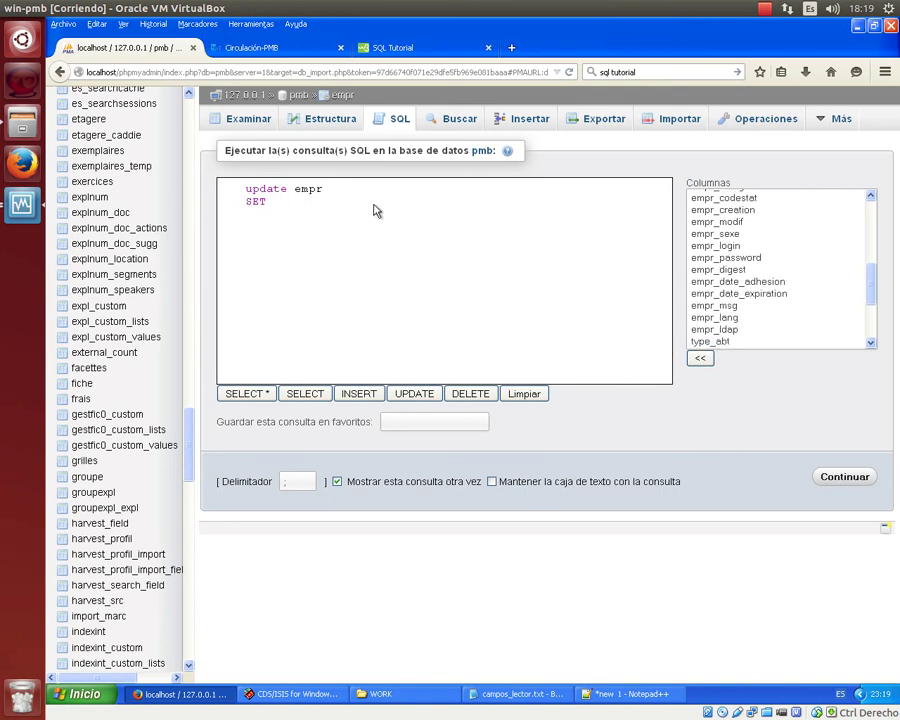
pyautogui.write('pr_login =')
pyautogui.press('Return')
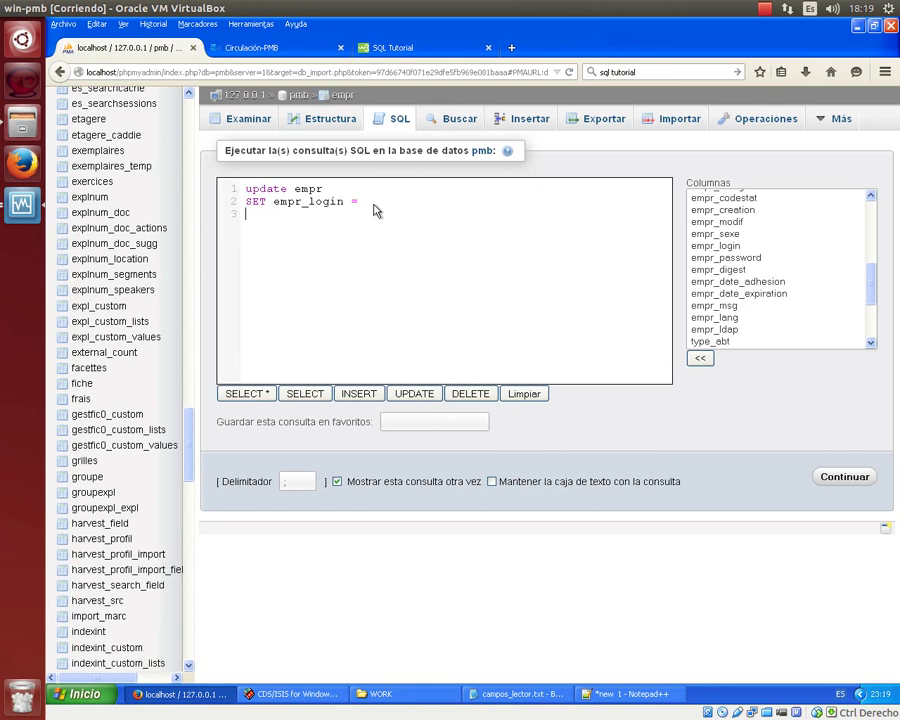
pyautogui.write('empr_password =')
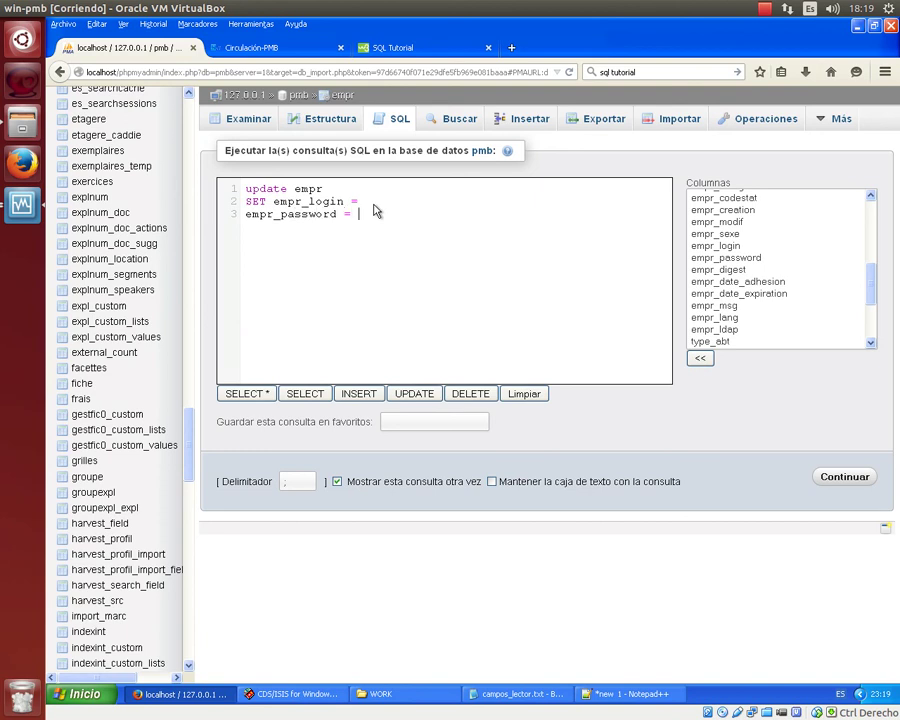
pyautogui.press('Up')
# Assign the barcode column to both login and password and run the update.
pyautogui.scroll(5, 760, 270)
pyautogui.click(718, 263)
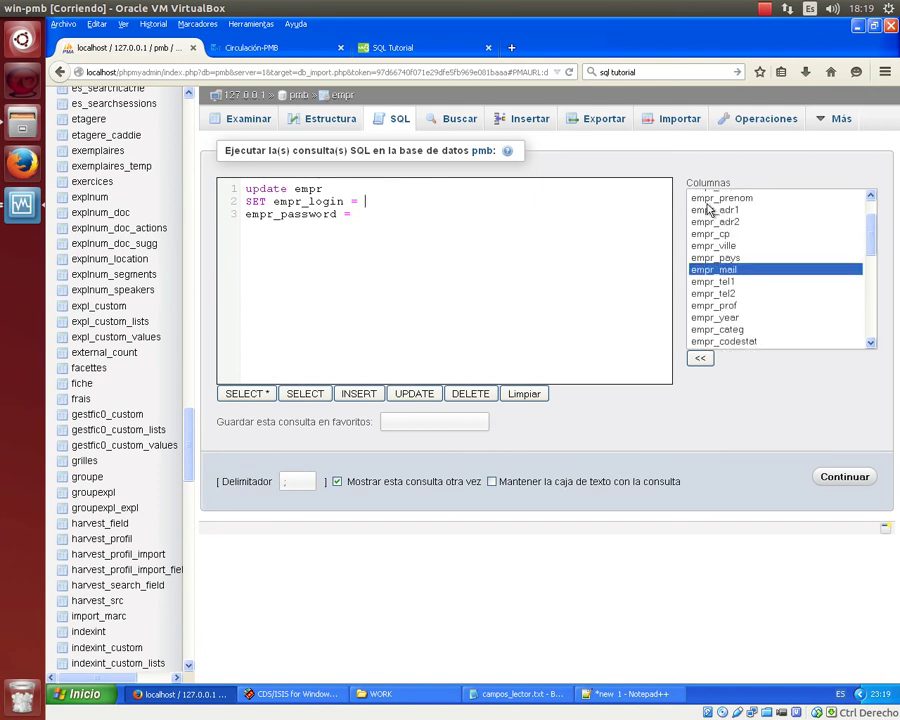
pyautogui.scroll(2, 760, 290)
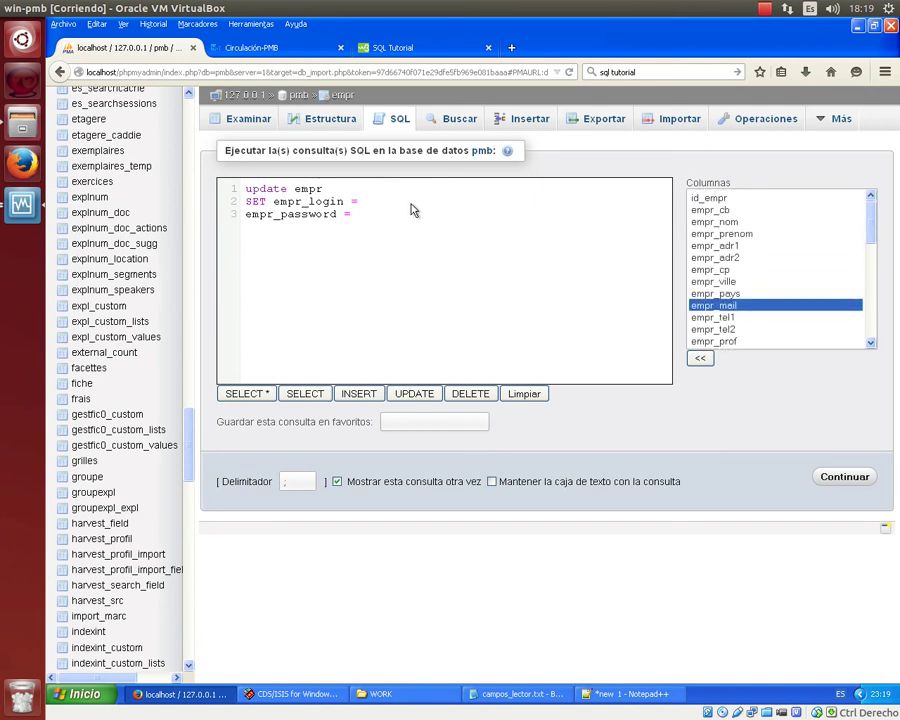
pyautogui.write('empr_cb')
pyautogui.write('e')
pyautogui.write('mbr')
pyautogui.press('BackSpace')
pyautogui.write('pr_cd;')
pyautogui.click(843, 477)
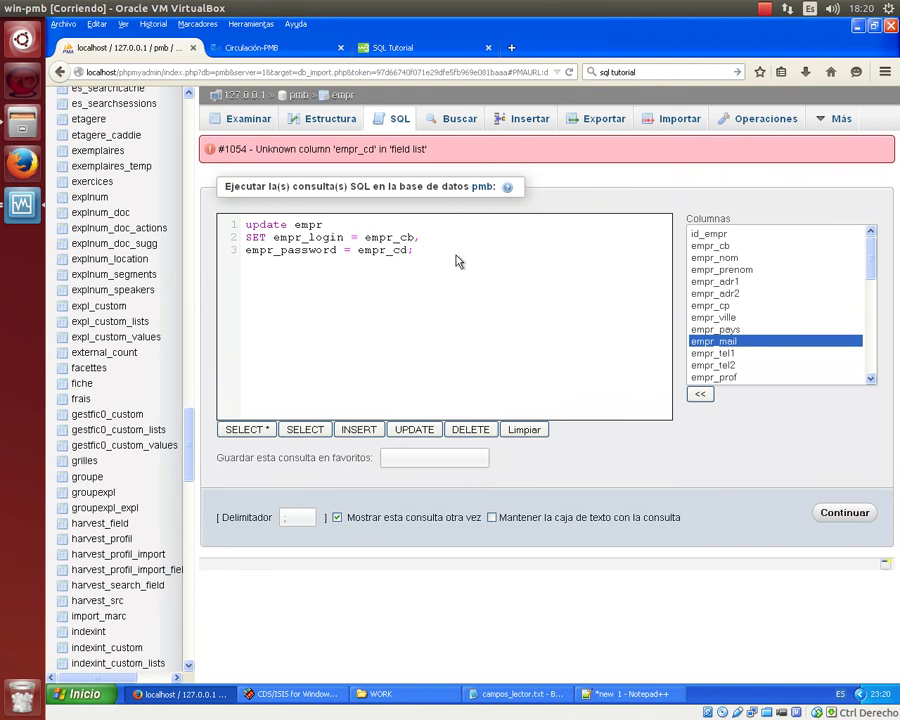
# Correct the typo 'empr_cd' to 'empr_cb' and rerun the update, affecting 50 rows.
pyautogui.click(406, 250)
pyautogui.press('BackSpace')
pyautogui.write('b')
pyautogui.click(862, 512)
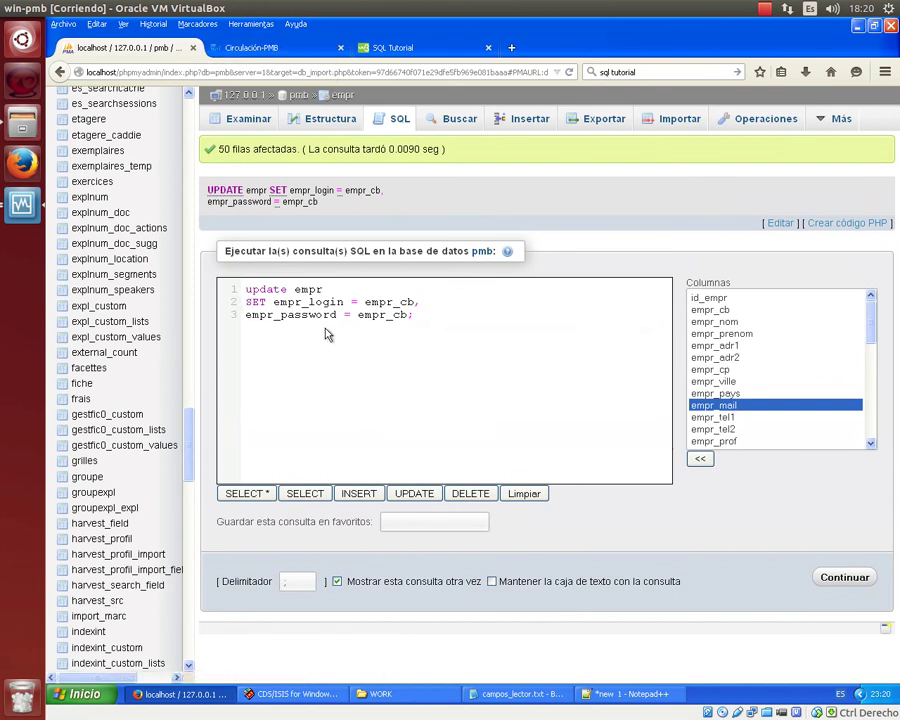
# Locate the empr_lang column and delete the old login and password assignments.
pyautogui.scroll(-2, 803, 395)
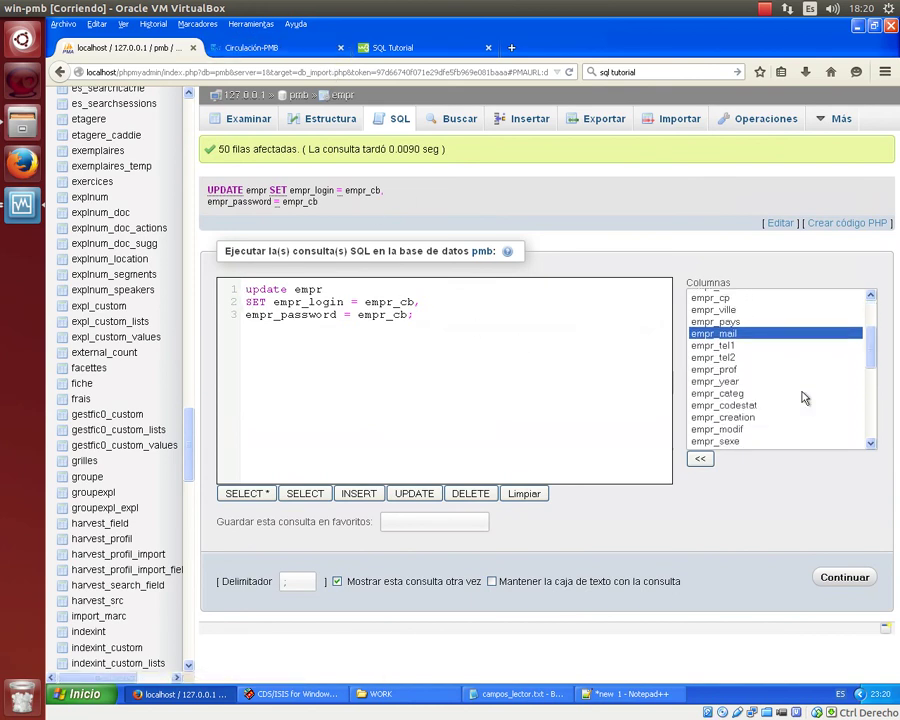
pyautogui.scroll(-5, 803, 398)
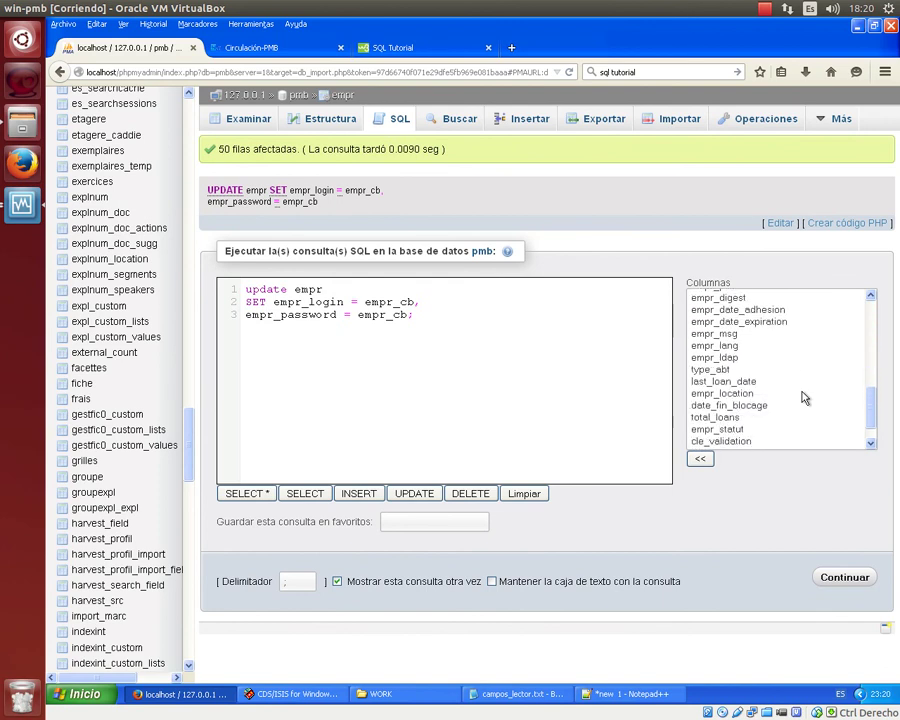
pyautogui.scroll(-1, 798, 394)
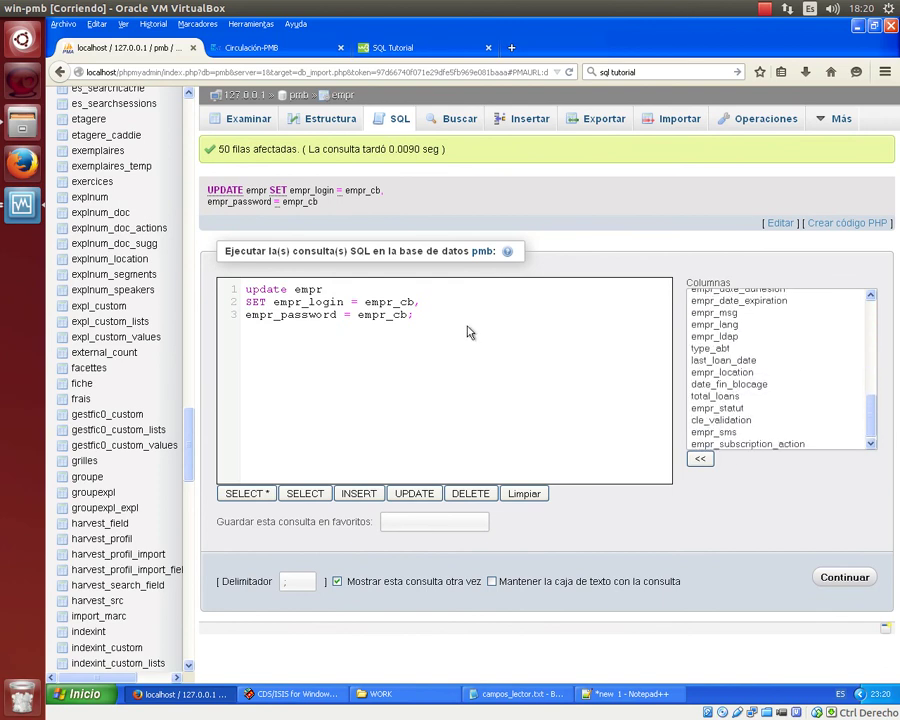
pyautogui.scroll(2, 767, 390)
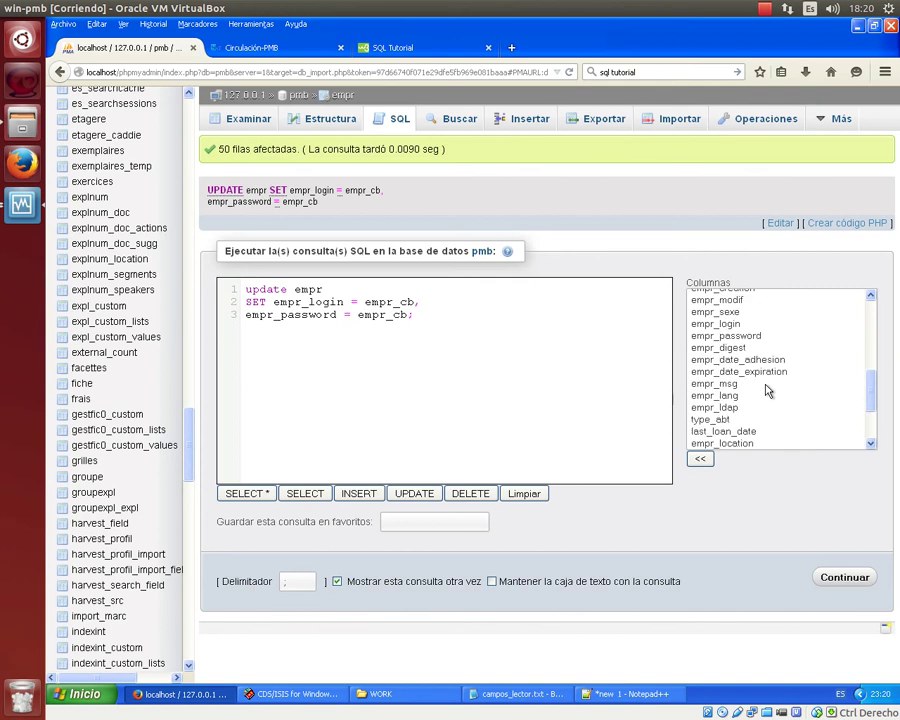
pyautogui.click(745, 396)
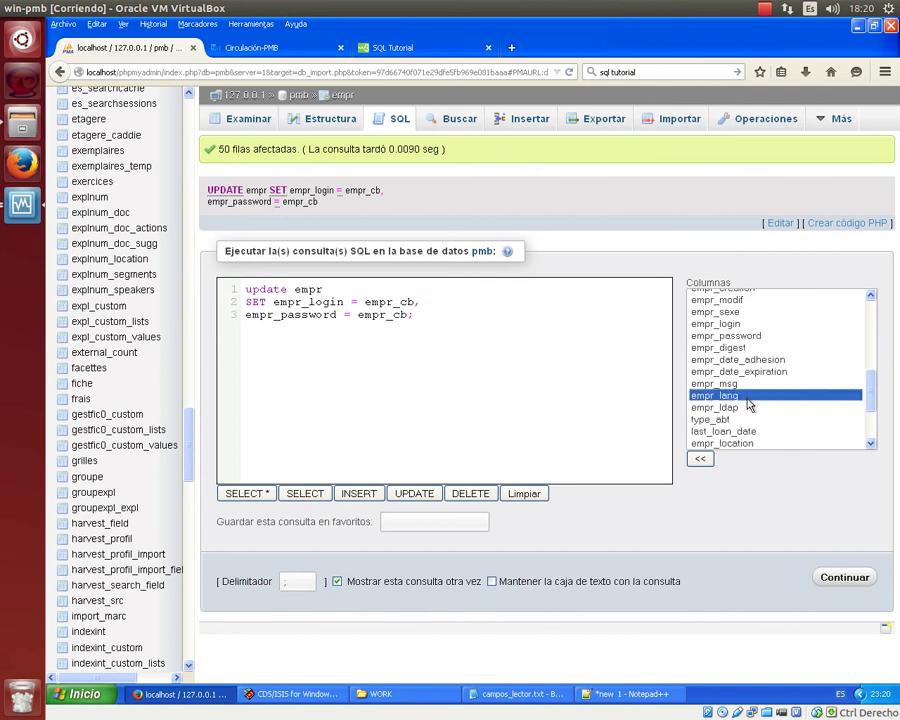
pyautogui.click(310, 301)
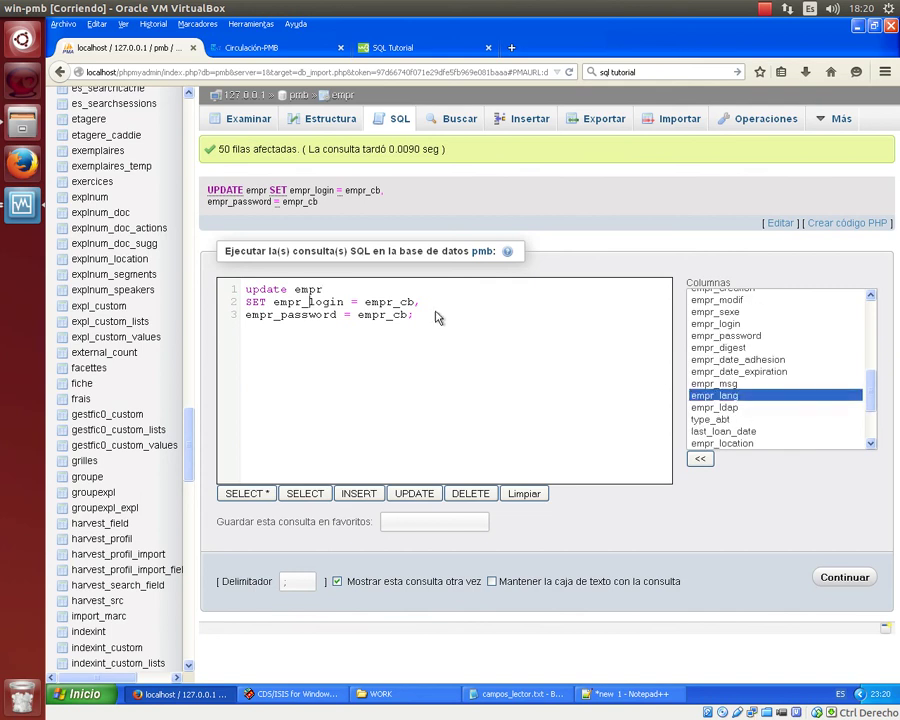
pyautogui.keyDown('shift'); pyautogui.click(536, 350); pyautogui.keyUp('shift')
pyautogui.press('BackSpace')
# Set empr_lang = "es_ES" in the UPDATE query and run it on all 50 readers.
pyautogui.write('lang =')
pyautogui.press('Menu')
pyautogui.press('Escape')
pyautogui.write('"°')
pyautogui.write('es')
pyautogui.write('_e')
pyautogui.press('BackSpace')
pyautogui.write('es')
pyautogui.press('BackSpace')
pyautogui.press('BackSpace')
pyautogui.write('ES";')
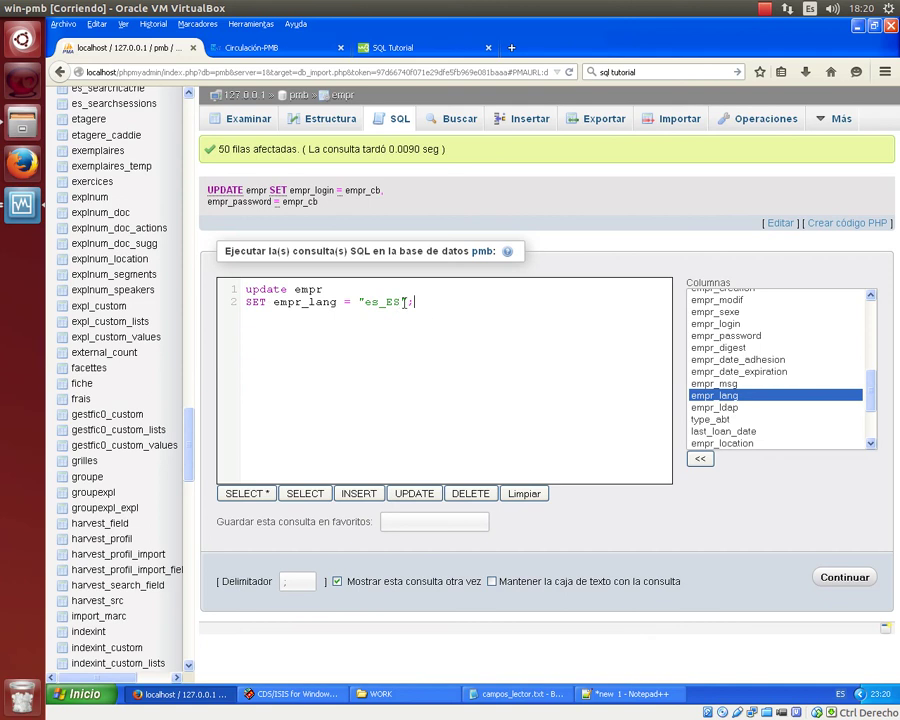
pyautogui.click(845, 580)
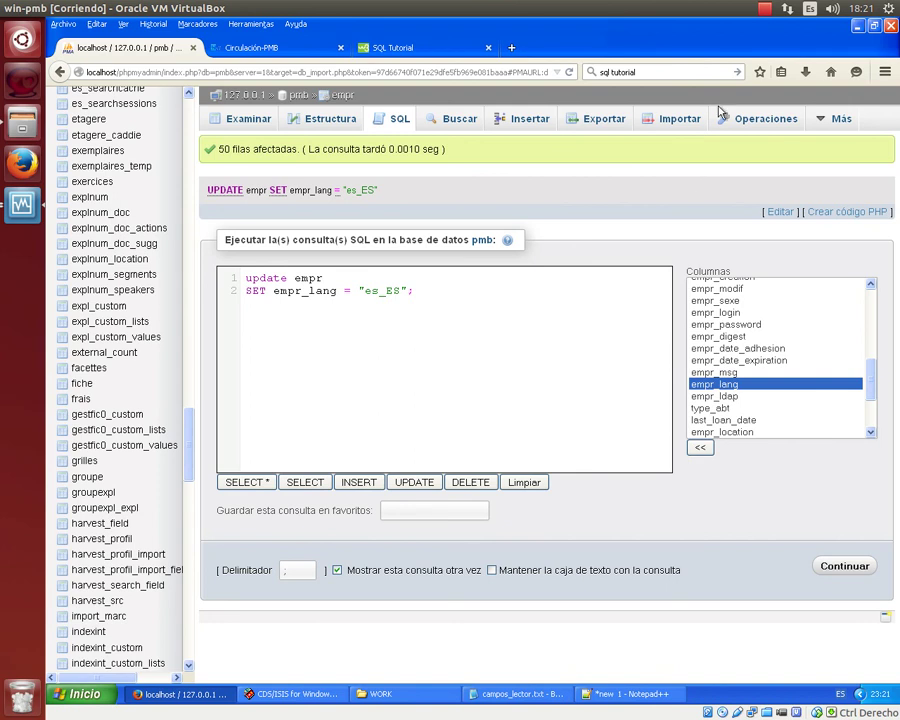
pyautogui.click(765, 9)
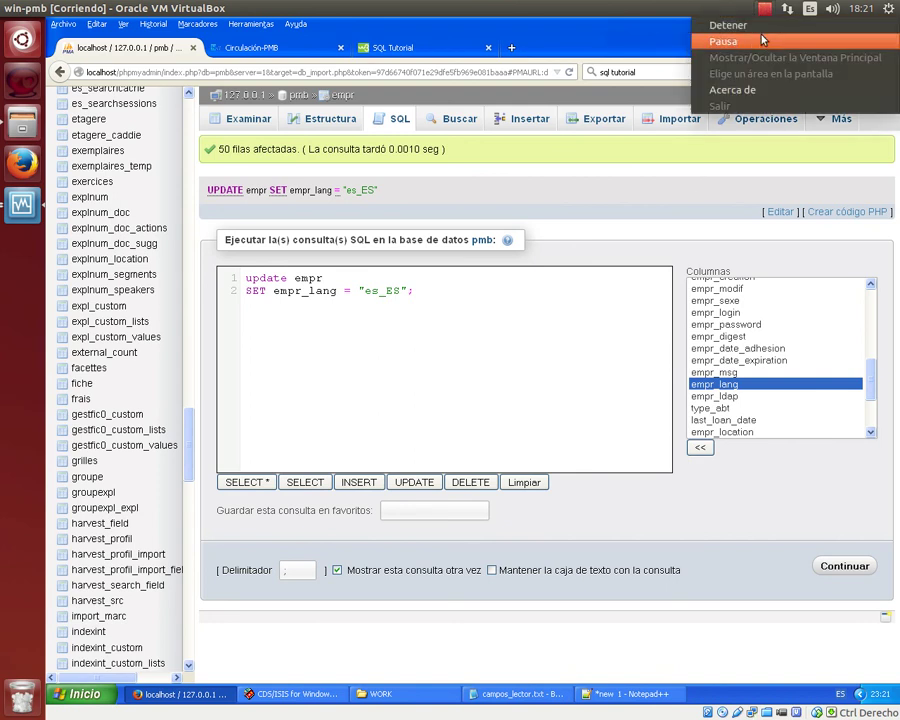